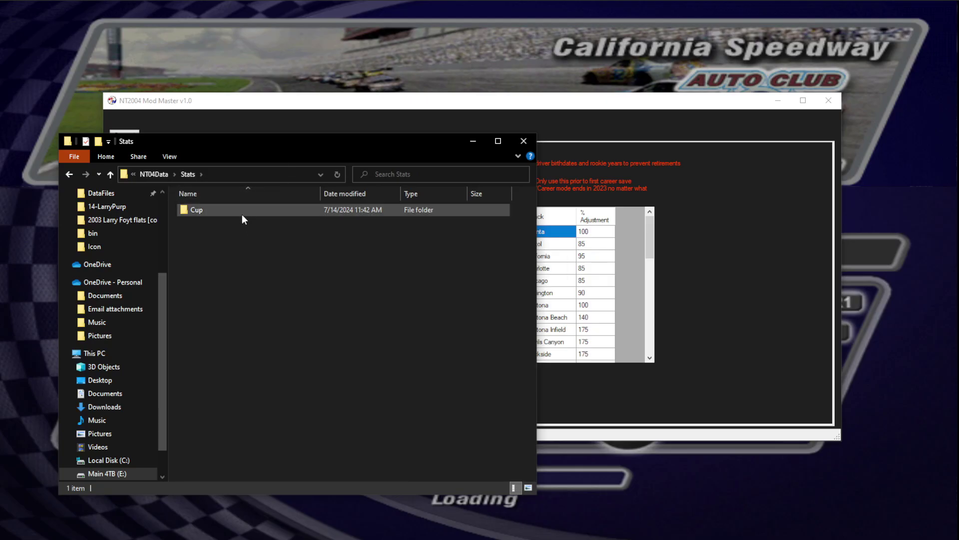
- Look through the Cup folder under Stats and the Packs folder in the NT04Data directory
{"action": "double_click", "coordinate": [242, 215]}
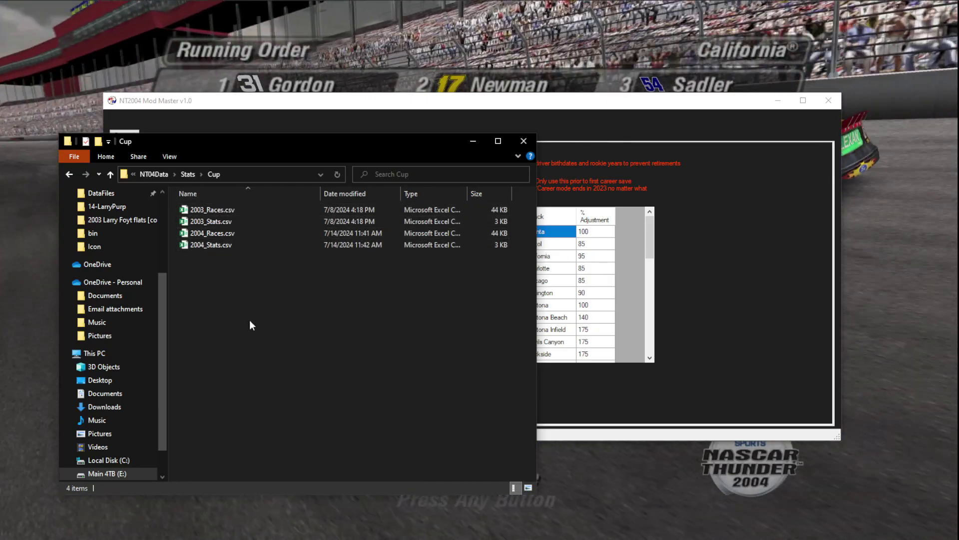
{"action": "key", "text": "alt+Left"}
{"action": "key", "text": "alt+Left"}
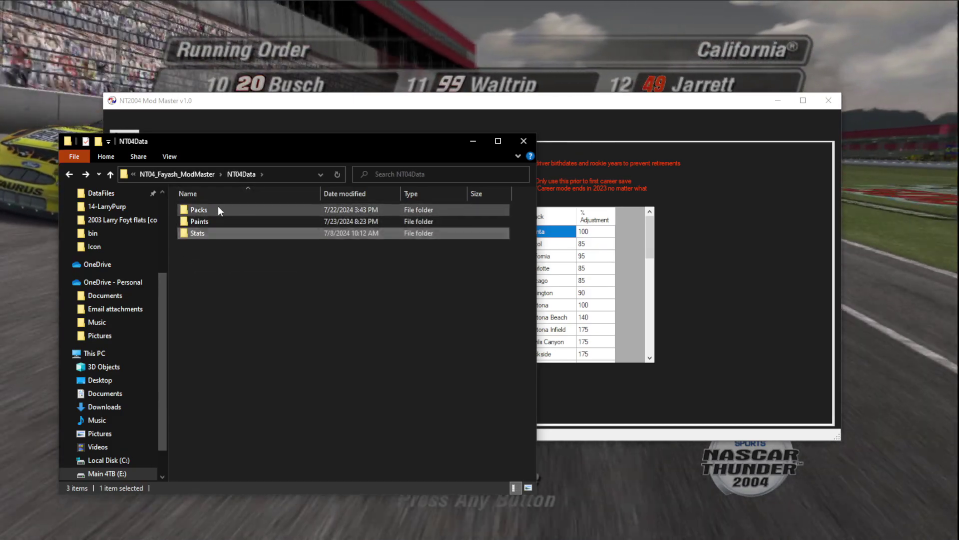
{"action": "double_click", "coordinate": [218, 209]}
{"action": "key", "text": "alt+Left"}
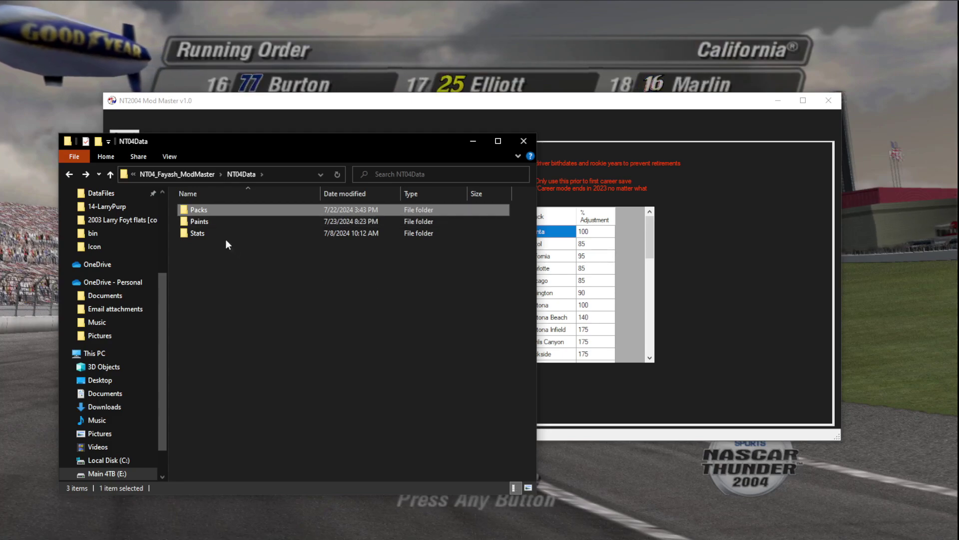
- Open the Cup folder inside Stats and locate the 2003 season CSV files
{"action": "left_click", "coordinate": [213, 231]}
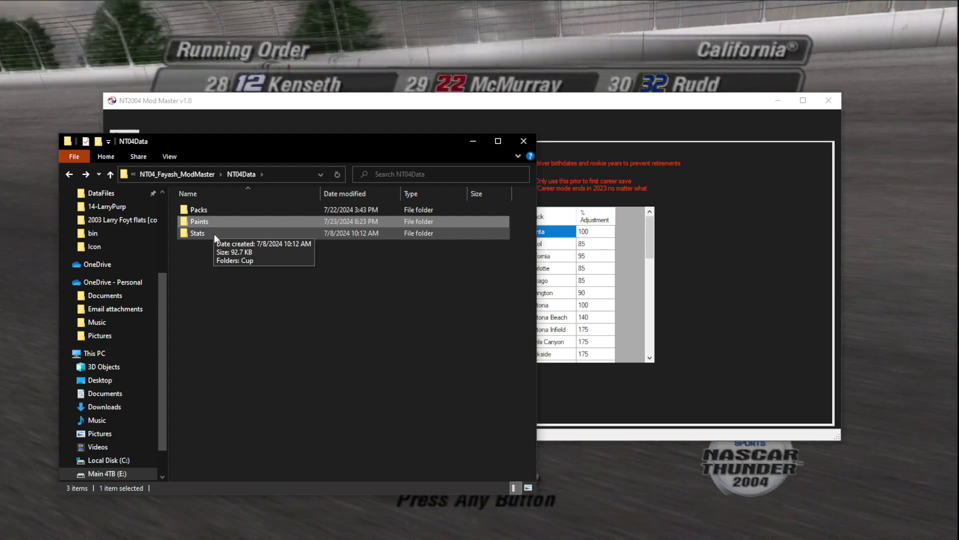
{"action": "double_click", "coordinate": [213, 233]}
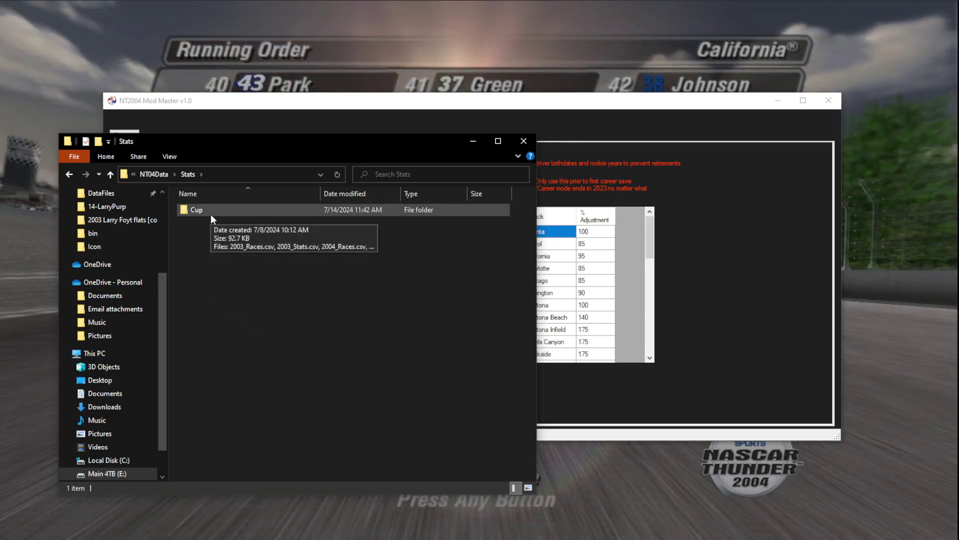
{"action": "double_click", "coordinate": [211, 214]}
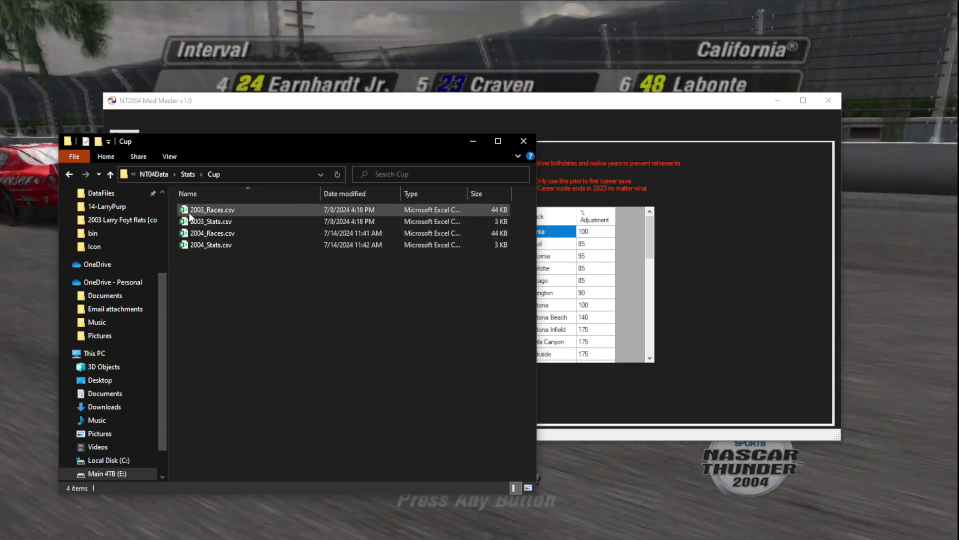
{"action": "left_click", "coordinate": [214, 224]}
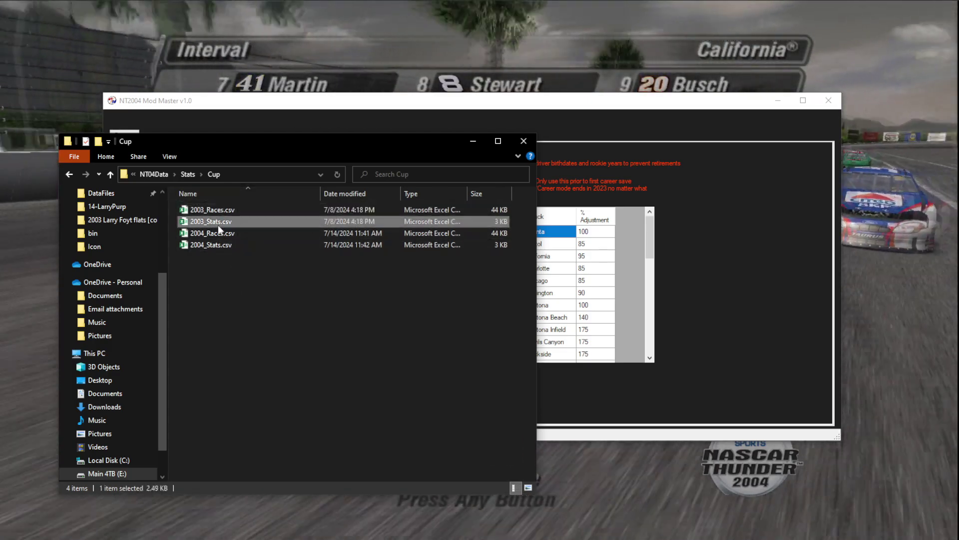
- Duplicate 2003_Races.csv in the Cup folder and name the copy TalladegaNights_Races.csv
{"action": "left_click", "coordinate": [208, 208]}
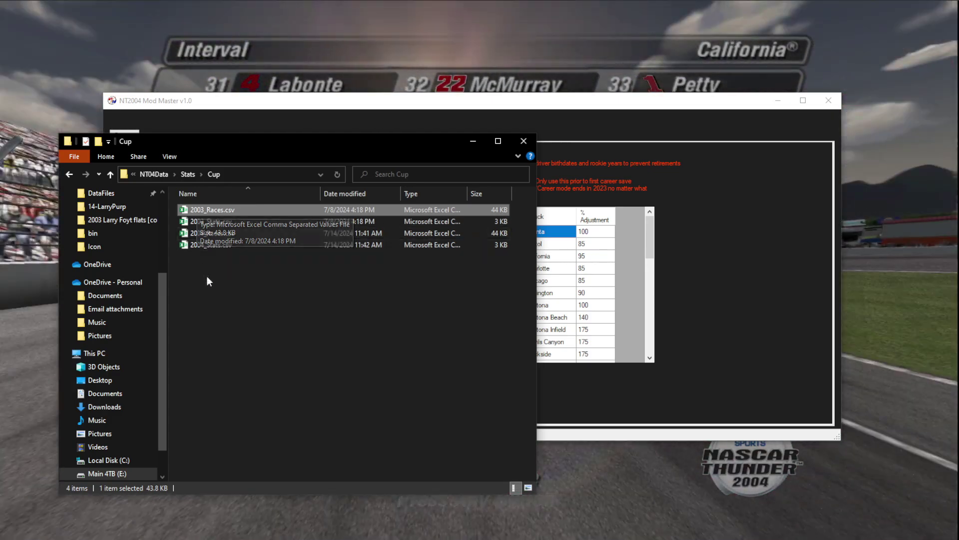
{"action": "key", "text": "ctrl+v"}
{"action": "key", "text": "F2"}
{"action": "type", "text": "200"}
{"action": "key", "text": "BackSpace"}
{"action": "key", "text": "BackSpace"}
{"action": "key", "text": "BackSpace"}
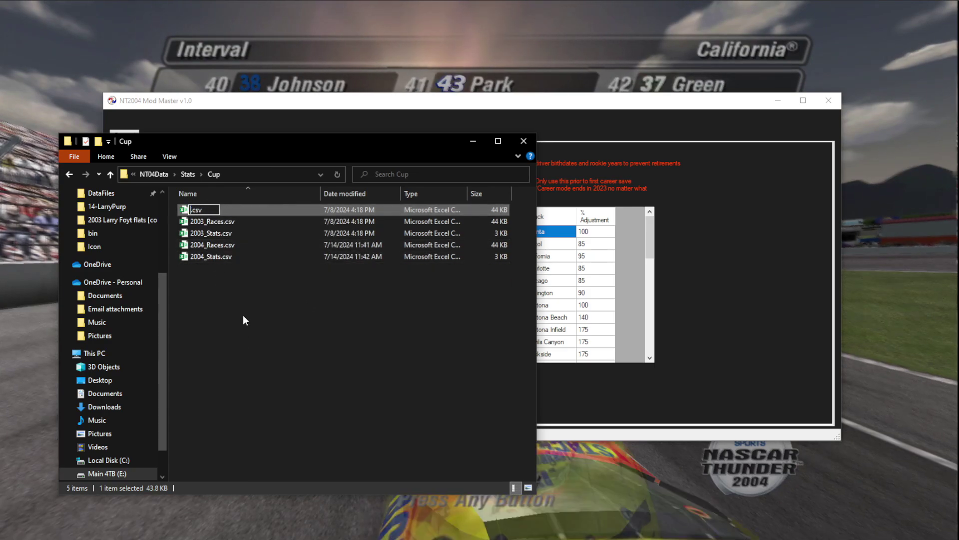
{"action": "type", "text": "TalladegaNights_Ra"}
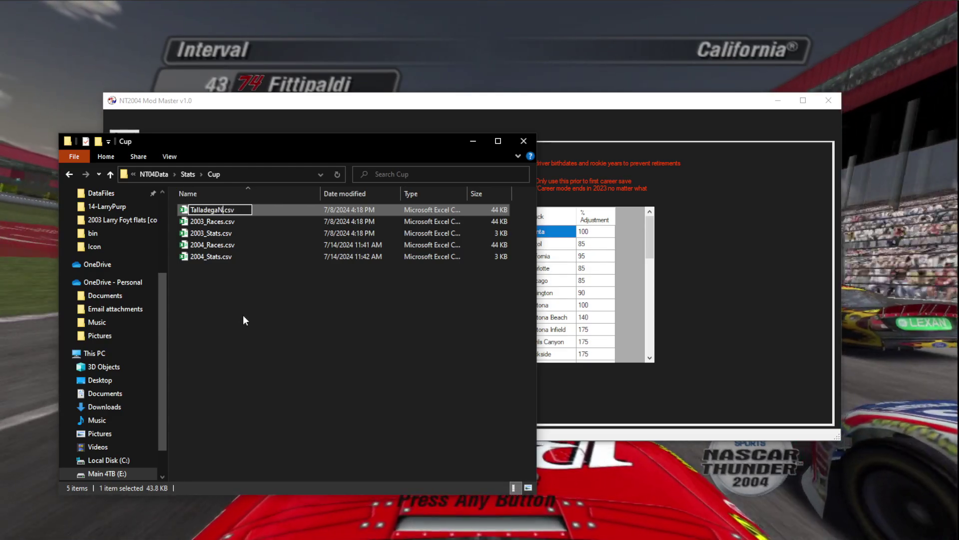
{"action": "type", "text": "ces"}
{"action": "key", "text": "Return"}
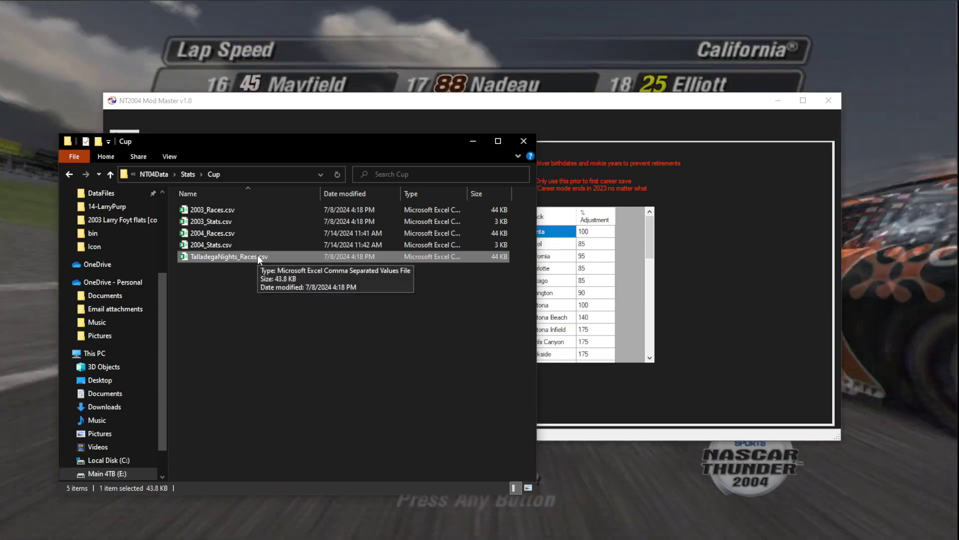
- Delete the file TalladegaNights_Races.csv from the Cup folder
{"action": "left_click", "coordinate": [297, 265]}
{"action": "left_click", "coordinate": [295, 257]}
{"action": "key", "text": "Delete"}
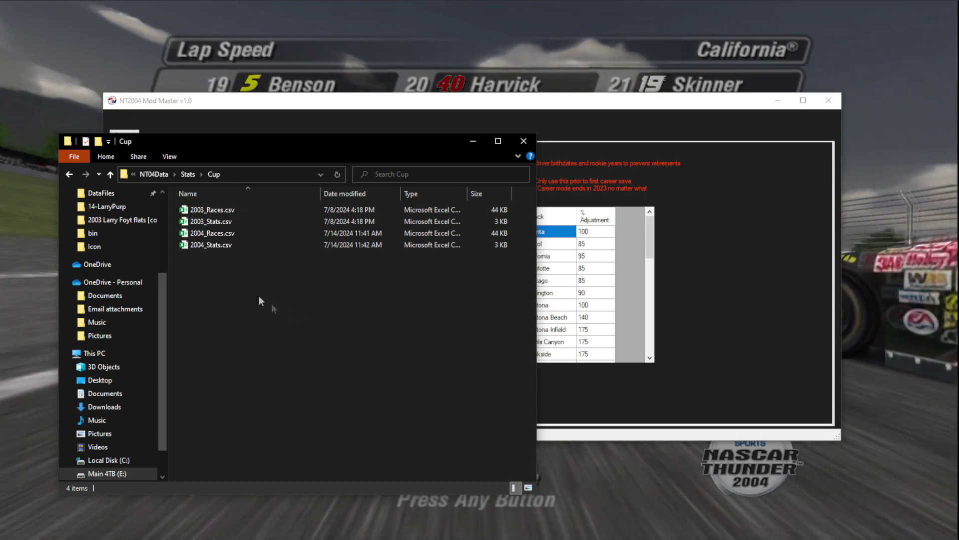
- Open 2003_Races.csv in Excel, close the extra Excel window and enlarge the workbook window to show more race columns
{"action": "double_click", "coordinate": [220, 211]}
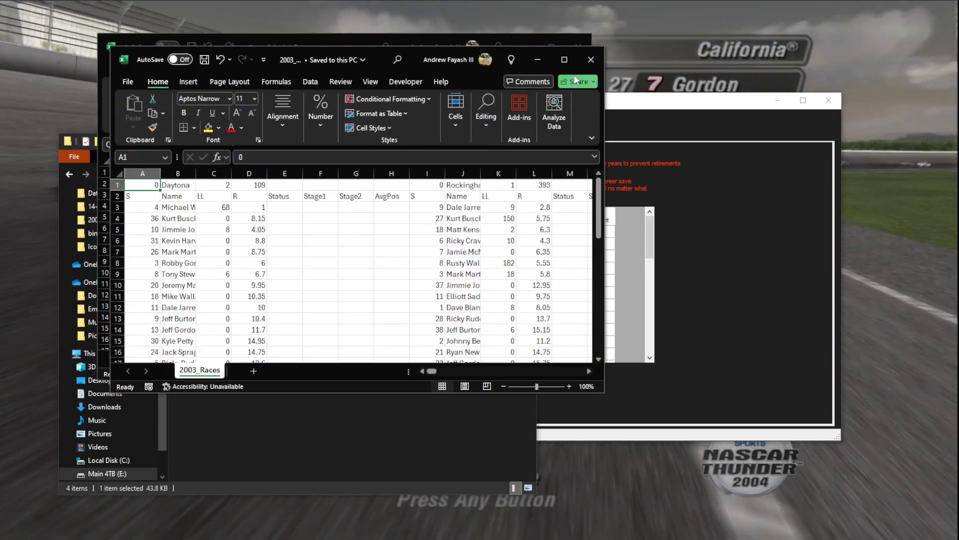
{"action": "left_click", "coordinate": [586, 59]}
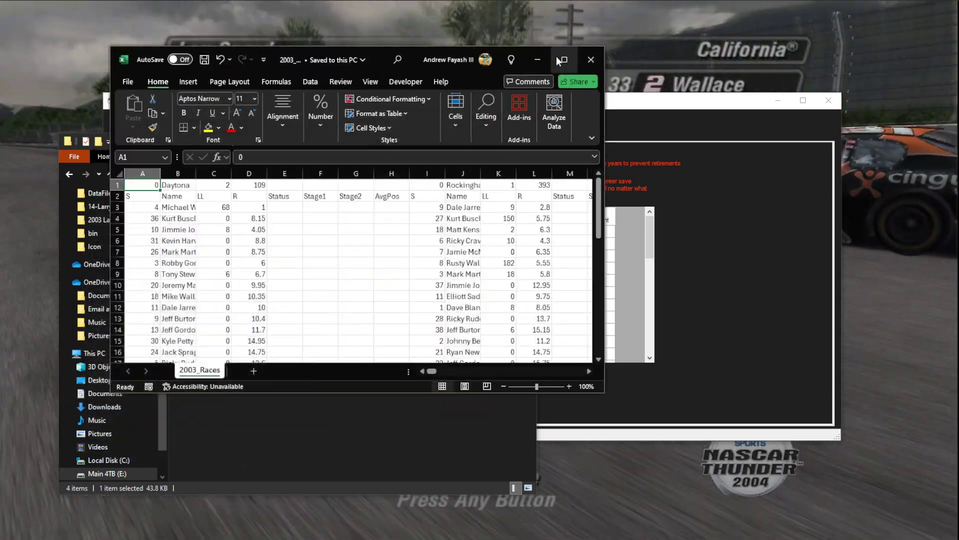
{"action": "left_click", "coordinate": [562, 60]}
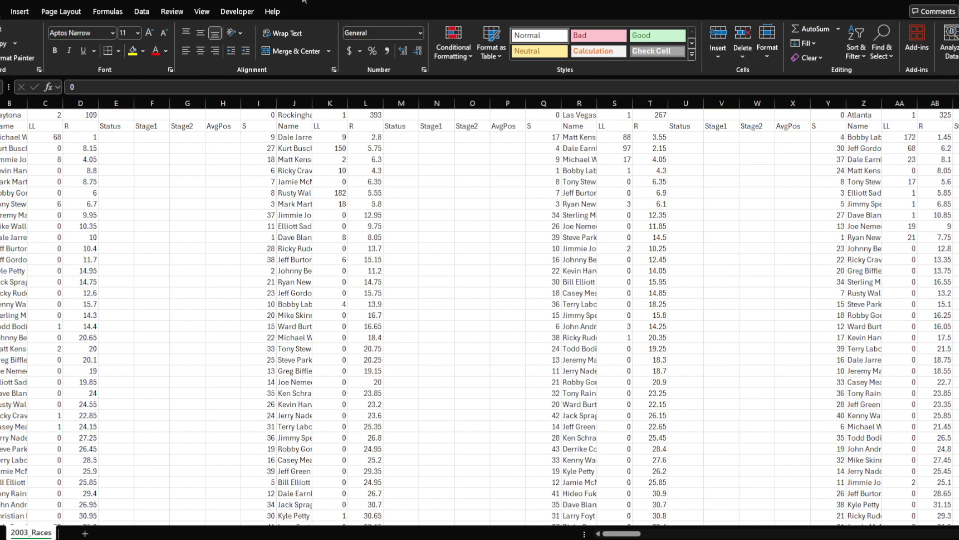
{"action": "key", "text": "super+Down"}
{"action": "left_click_drag", "start_coordinate": [537, 392], "coordinate": [895, 531]}
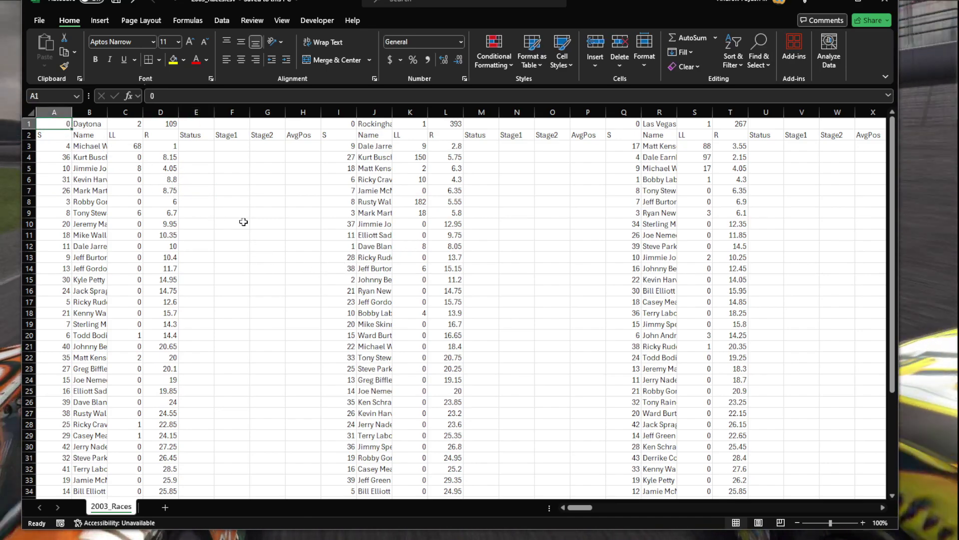
- Clear the zeros in cells A1, I1 and Q1, in front of the Daytona, Rockingham and Las Vegas track names
{"action": "left_click", "coordinate": [331, 126]}
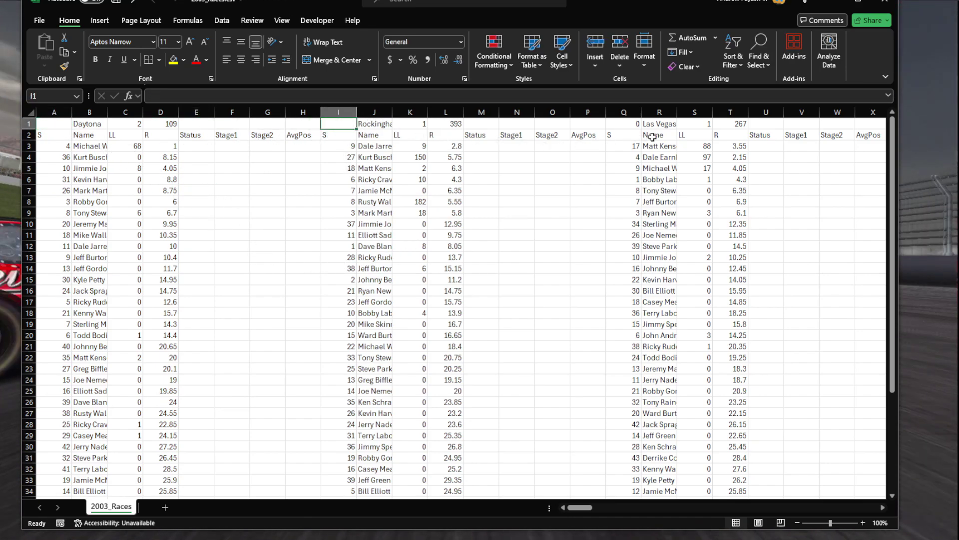
{"action": "left_click", "coordinate": [628, 123]}
{"action": "left_click", "coordinate": [165, 190]}
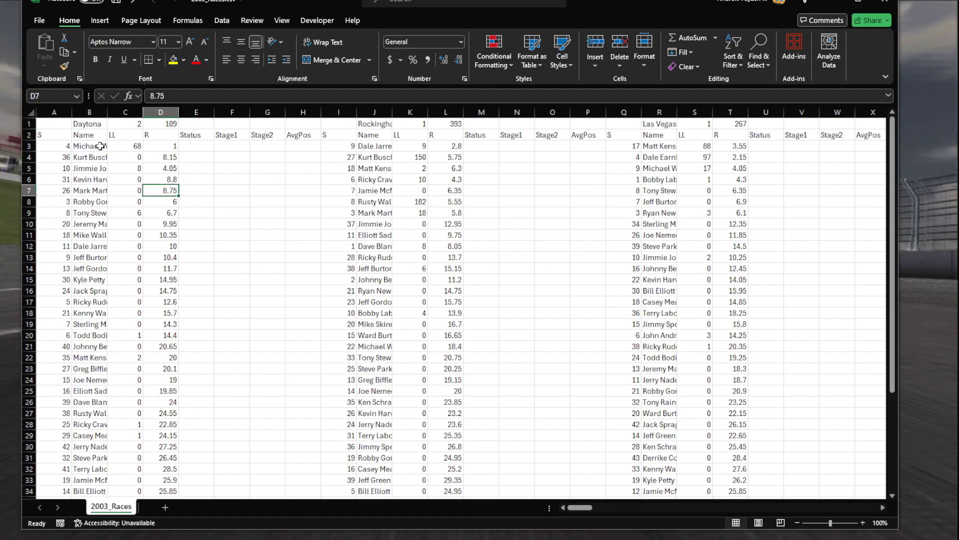
- Examine the layout of the Daytona block in columns A to H and the Rockingham block in I to P, including the S column
{"action": "left_click", "coordinate": [87, 126]}
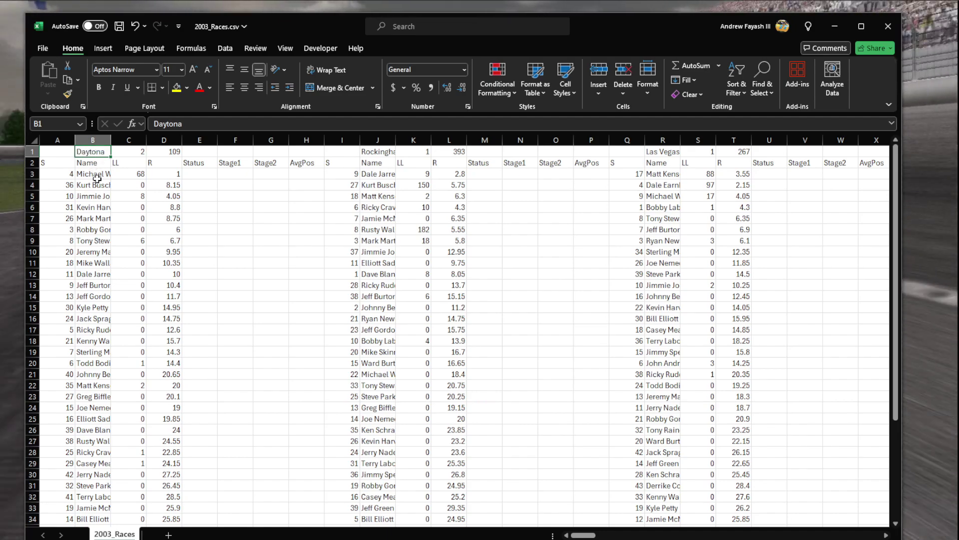
{"action": "left_click", "coordinate": [381, 163]}
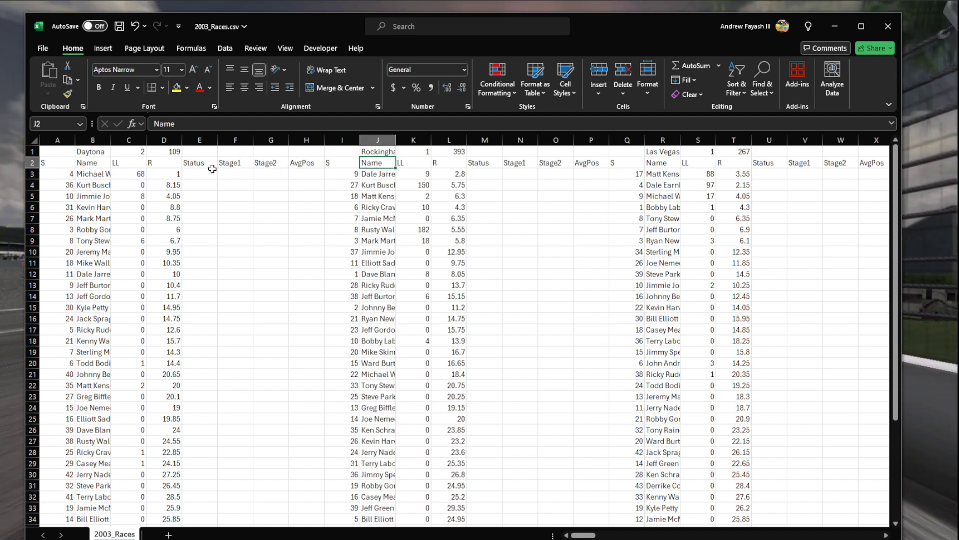
{"action": "left_click_drag", "start_coordinate": [62, 150], "coordinate": [307, 519]}
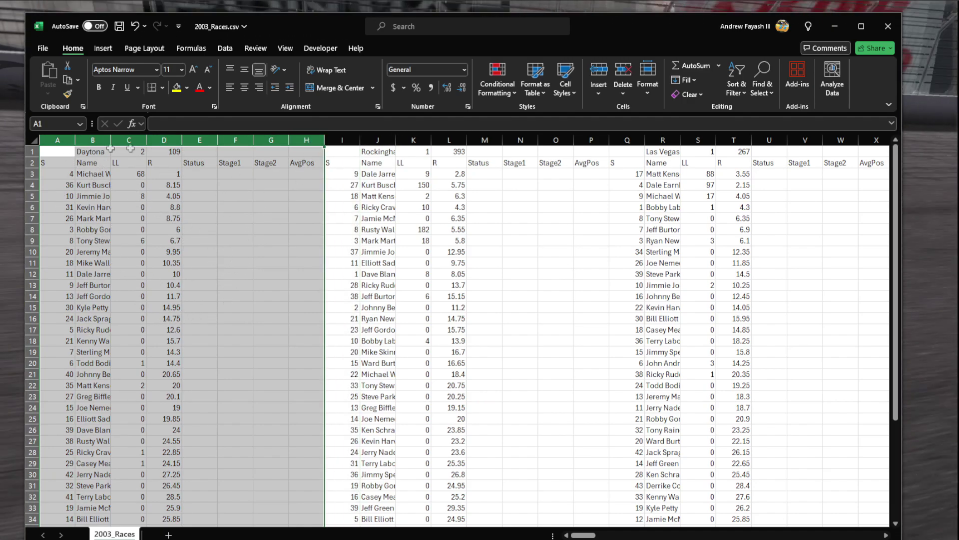
{"action": "left_click_drag", "start_coordinate": [343, 136], "coordinate": [595, 140]}
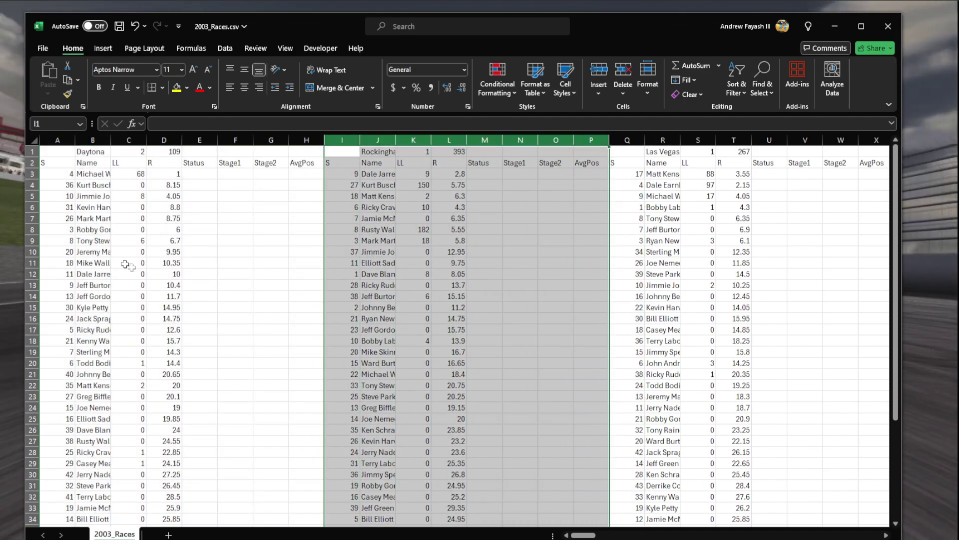
{"action": "left_click", "coordinate": [59, 142]}
{"action": "left_click_drag", "start_coordinate": [50, 163], "coordinate": [45, 462]}
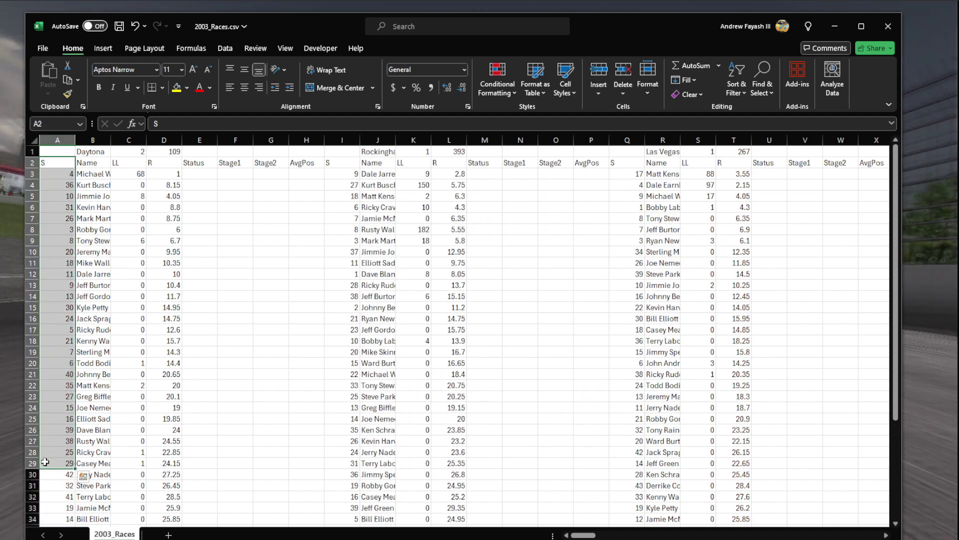
- Auto-fit column B to the driver names in the Daytona block and check the name in cell B21
{"action": "left_click", "coordinate": [95, 171]}
{"action": "left_click", "coordinate": [93, 140]}
{"action": "left_click_drag", "start_coordinate": [95, 171], "coordinate": [94, 253]}
{"action": "double_click", "coordinate": [111, 141]}
{"action": "left_click_drag", "start_coordinate": [114, 173], "coordinate": [125, 398]}
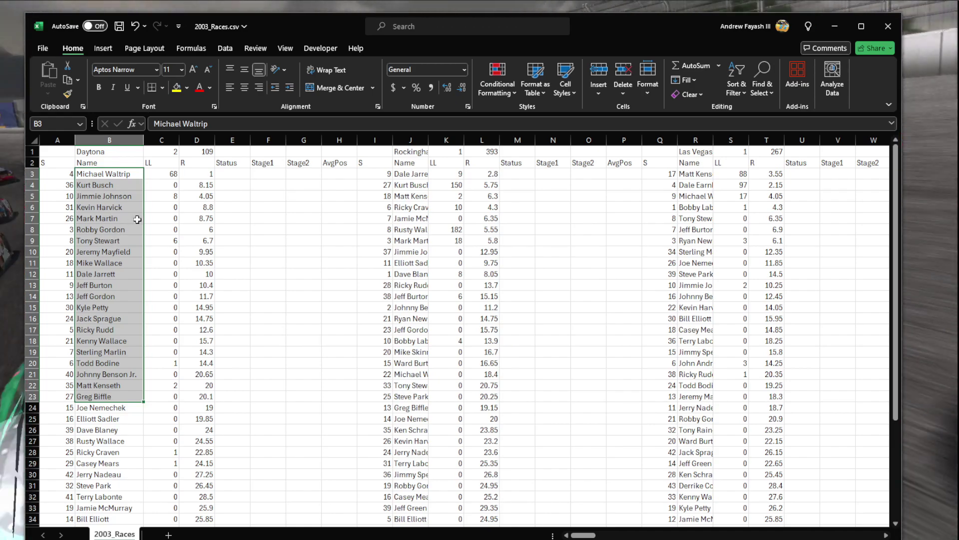
{"action": "double_click", "coordinate": [141, 374]}
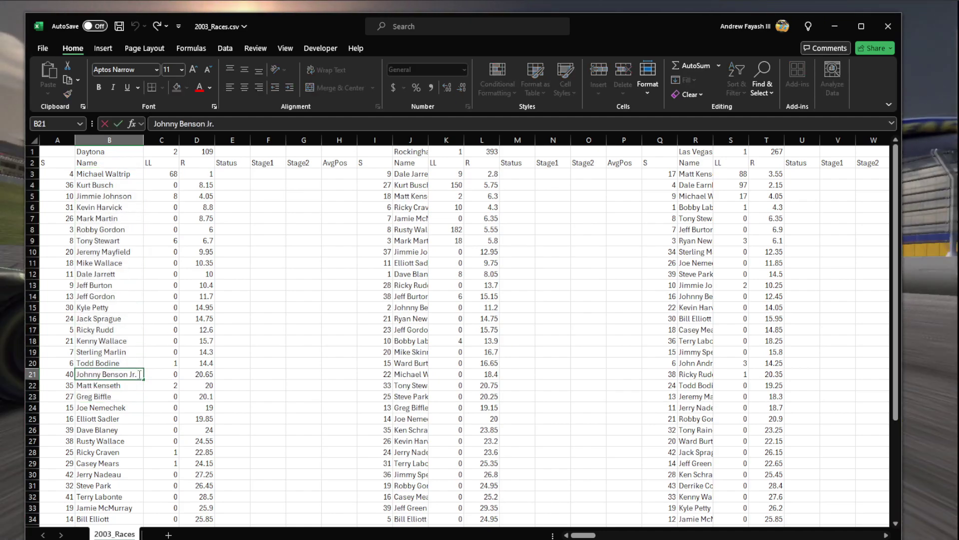
- Enter J.J. Yeley in the empty cell G16 as an example of driver name formatting
{"action": "left_click", "coordinate": [304, 319]}
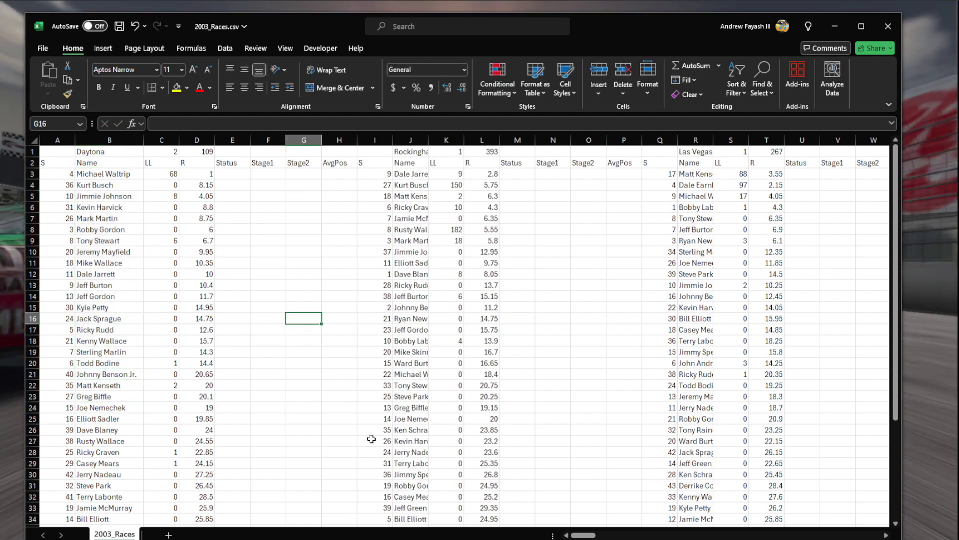
{"action": "type", "text": "J.J. Yeley"}
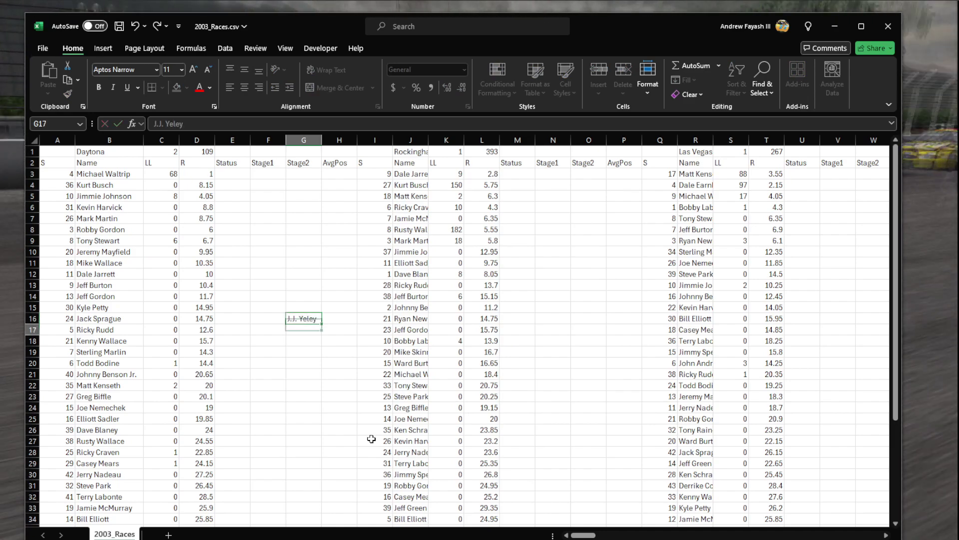
{"action": "key", "text": "Up"}
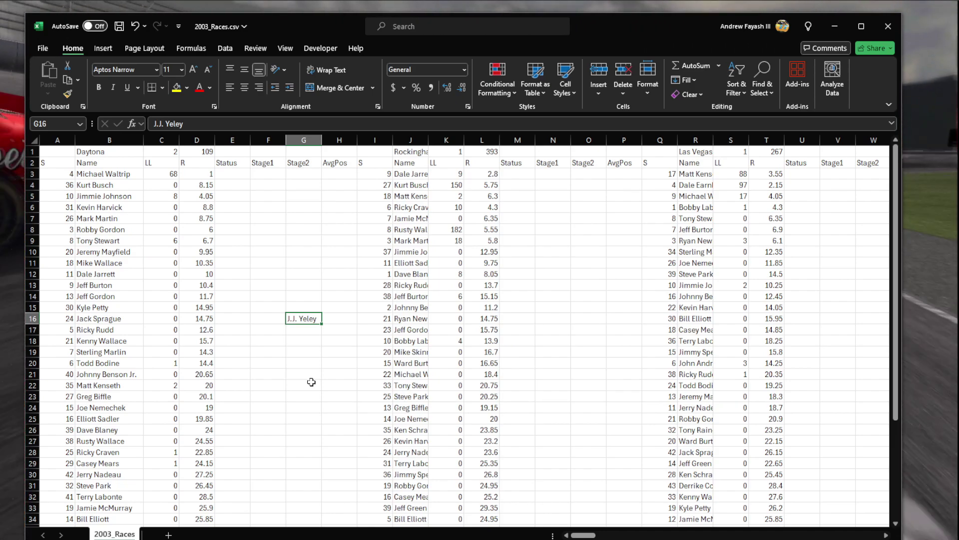
- Review the Name, LL and R columns of the Daytona block
{"action": "left_click_drag", "start_coordinate": [107, 174], "coordinate": [110, 463]}
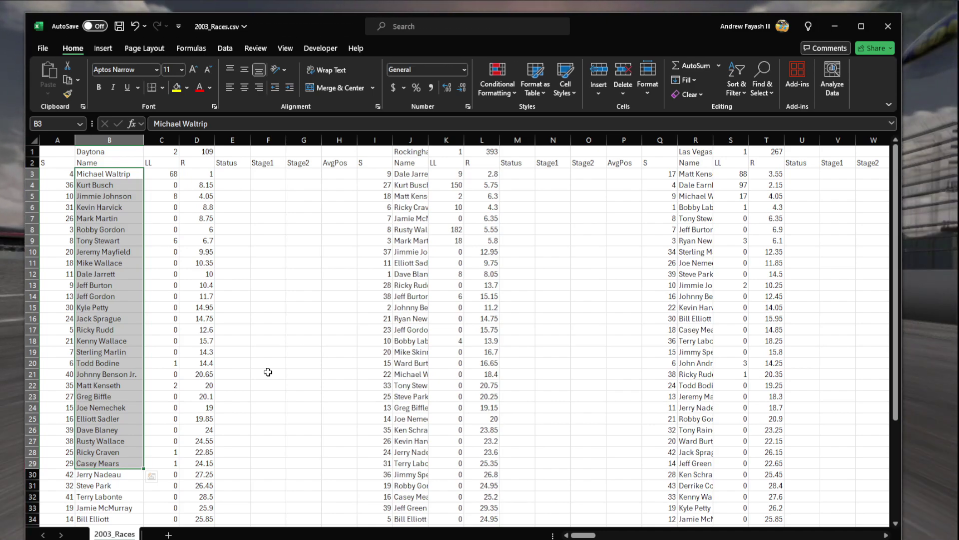
{"action": "left_click_drag", "start_coordinate": [168, 163], "coordinate": [167, 519]}
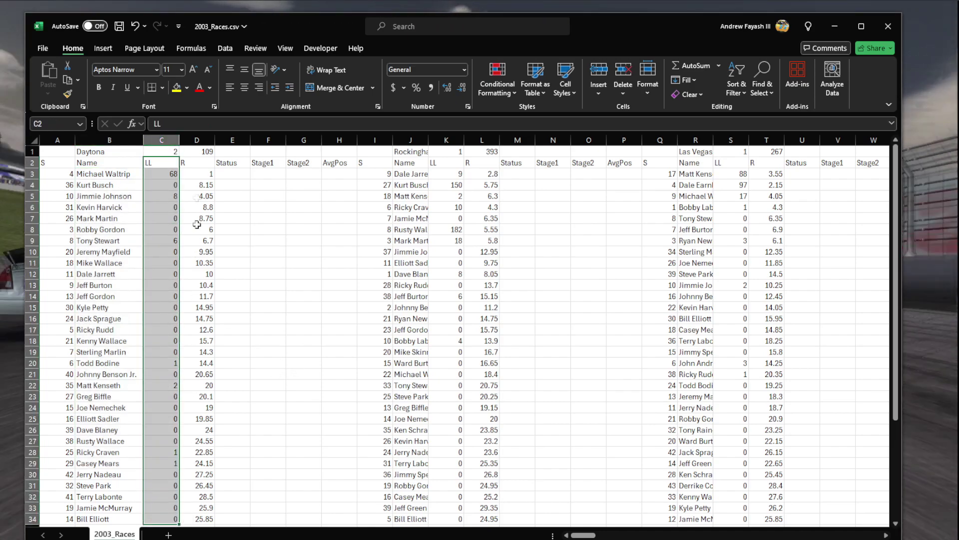
{"action": "left_click", "coordinate": [197, 140]}
{"action": "left_click_drag", "start_coordinate": [197, 159], "coordinate": [192, 462]}
{"action": "left_click_drag", "start_coordinate": [197, 175], "coordinate": [198, 440]}
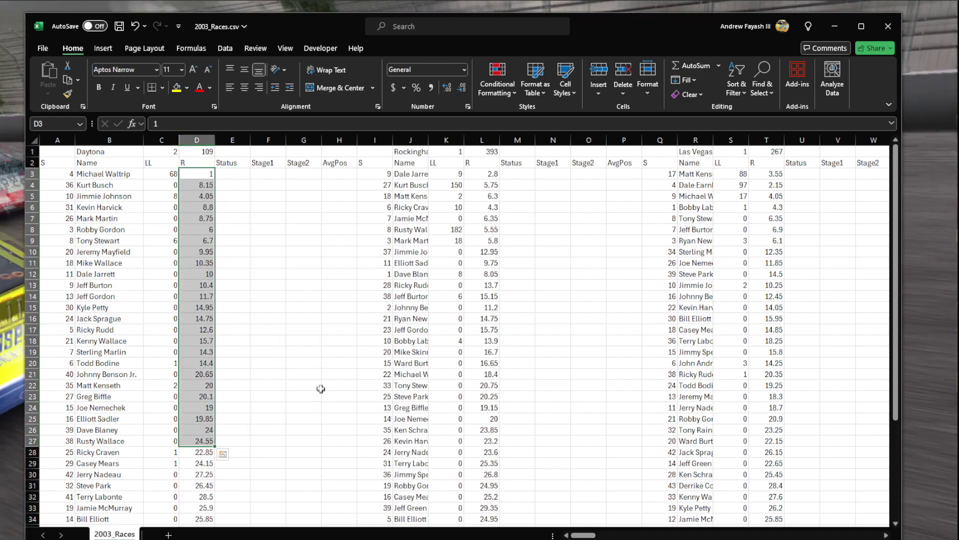
{"action": "left_click_drag", "start_coordinate": [197, 175], "coordinate": [205, 437]}
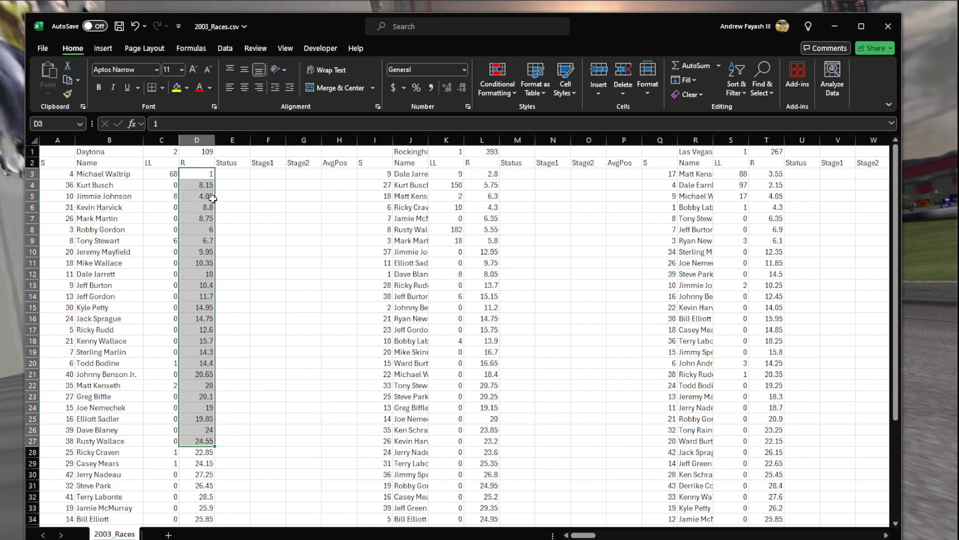
- Try clearing the R values in cells D3 to D22 of the Daytona block and undo the deletion
{"action": "left_click_drag", "start_coordinate": [201, 176], "coordinate": [197, 386]}
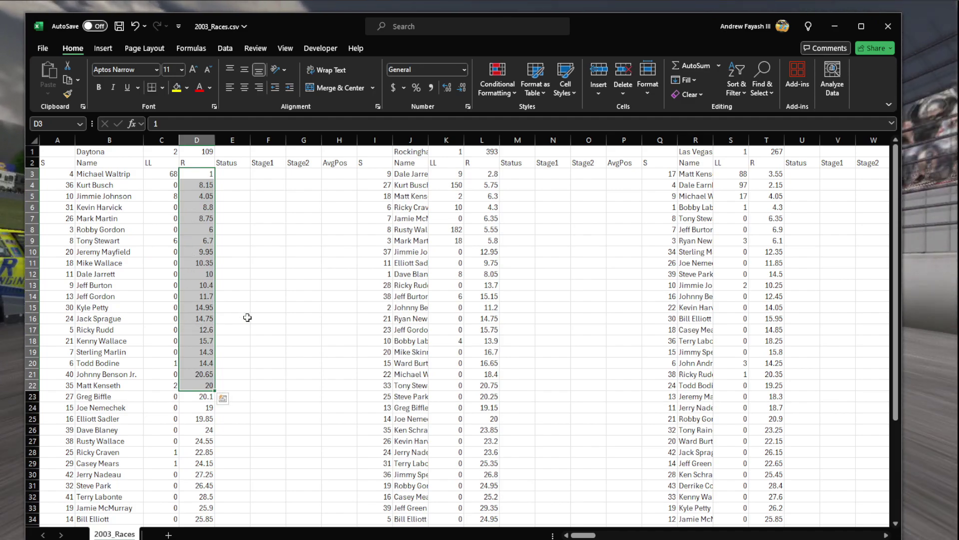
{"action": "key", "text": "Delete"}
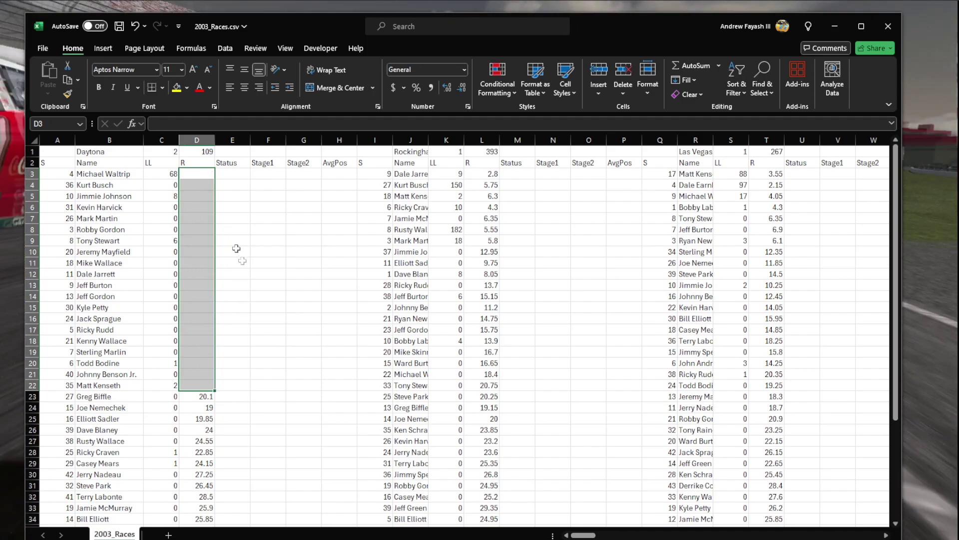
{"action": "key", "text": "ctrl+z"}
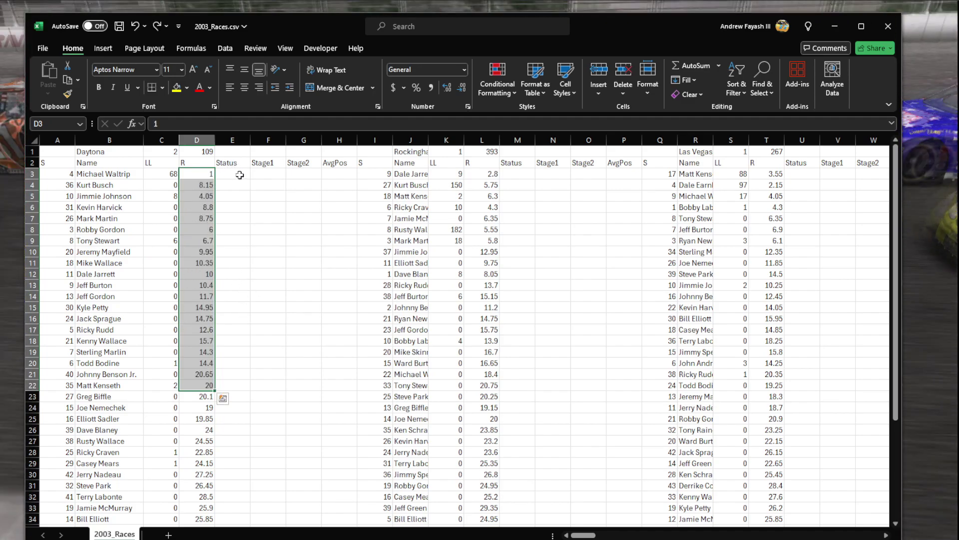
- Enter the status running in cells E3, E5 and E7 of the Daytona block as examples
{"action": "left_click", "coordinate": [234, 175]}
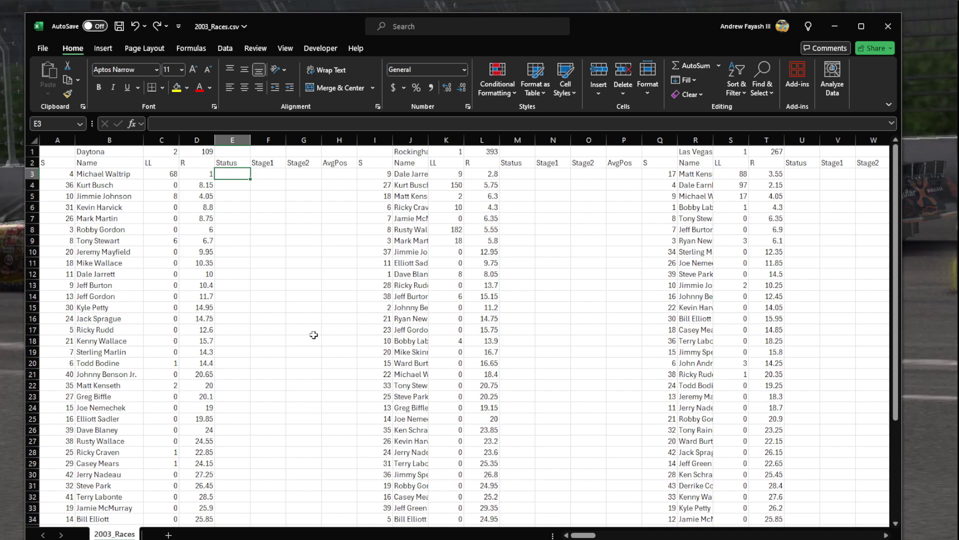
{"action": "type", "text": "running"}
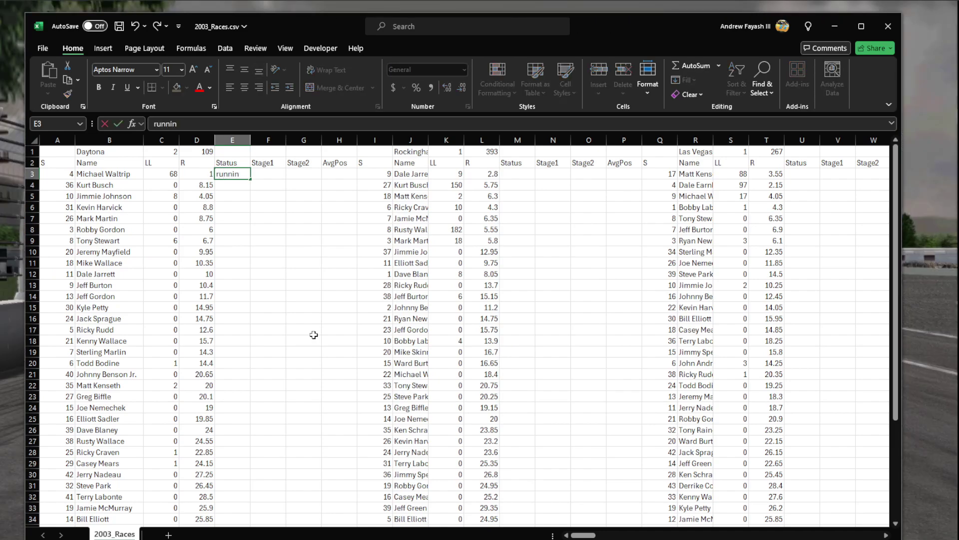
{"action": "key", "text": "Return"}
{"action": "key", "text": "Return"}
{"action": "type", "text": "r"}
{"action": "key", "text": "Return"}
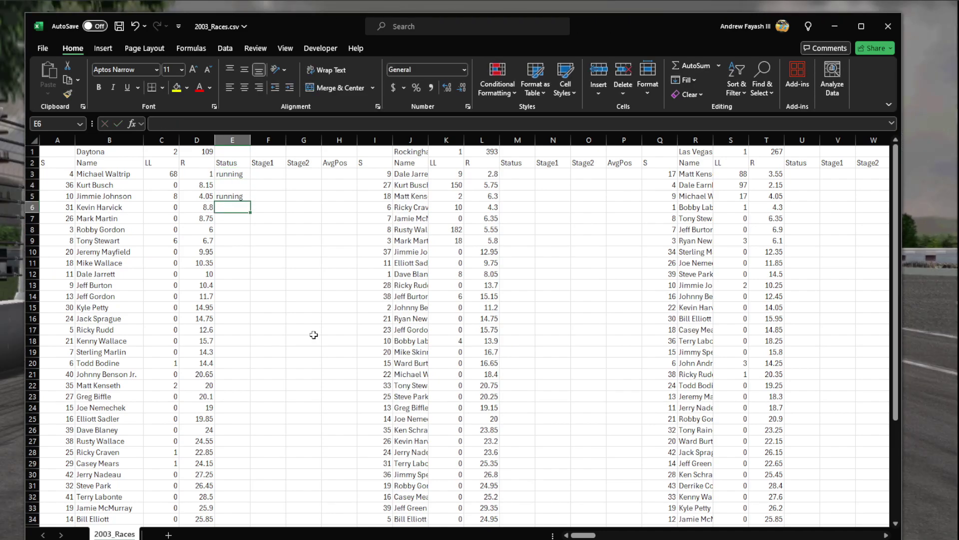
{"action": "key", "text": "Return"}
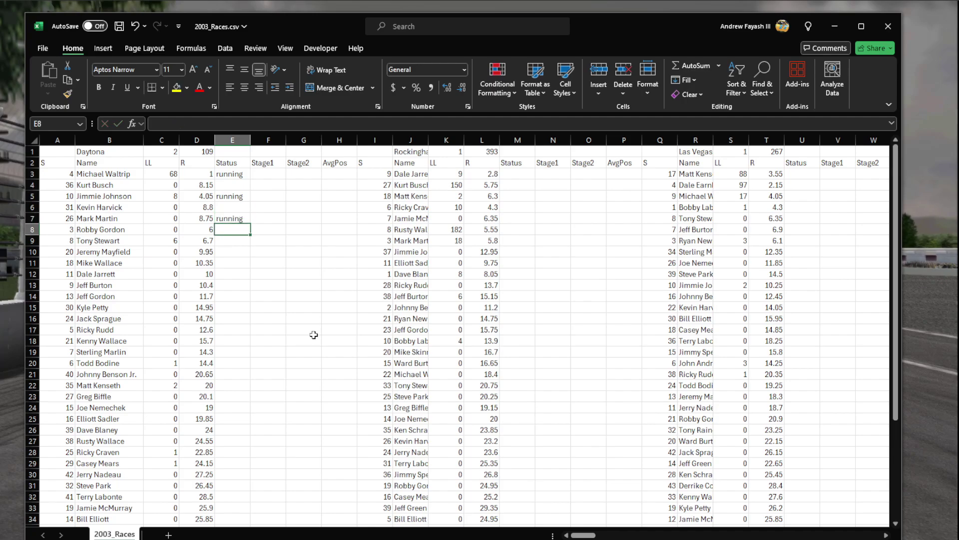
- Enter the example statuses Engine in cell E44 and Crashed in cell E45 of the Daytona block
{"action": "scroll", "coordinate": [304, 324], "scroll_direction": "down", "scroll_amount": 8}
{"action": "left_click", "coordinate": [237, 368]}
{"action": "scroll", "coordinate": [304, 397], "scroll_direction": "up", "scroll_amount": 3}
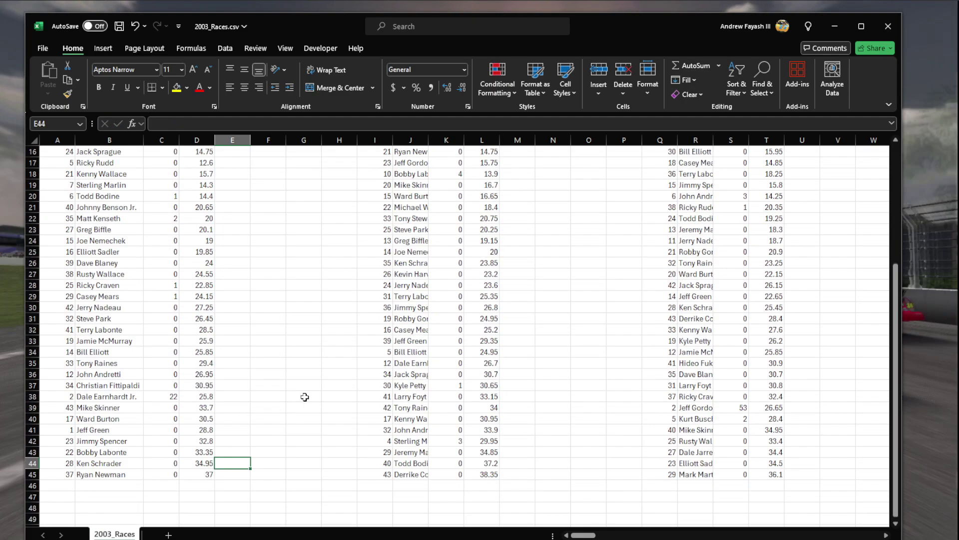
{"action": "type", "text": "Engine"}
{"action": "key", "text": "Return"}
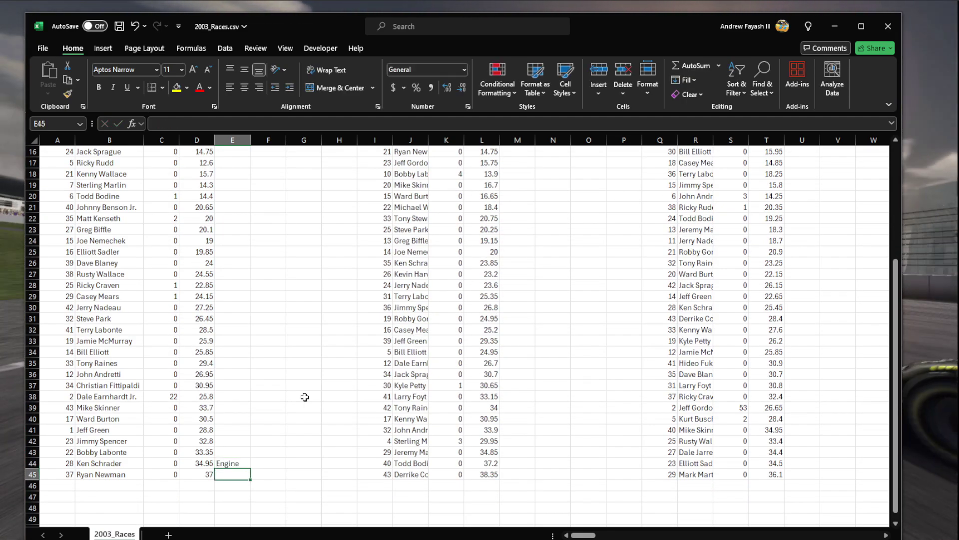
{"action": "type", "text": "Crashed"}
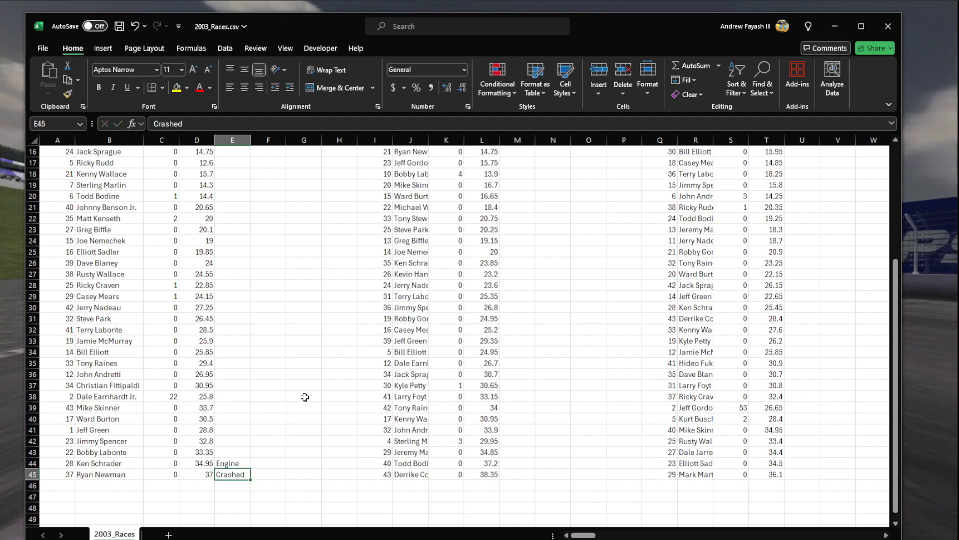
{"action": "key", "text": "Up"}
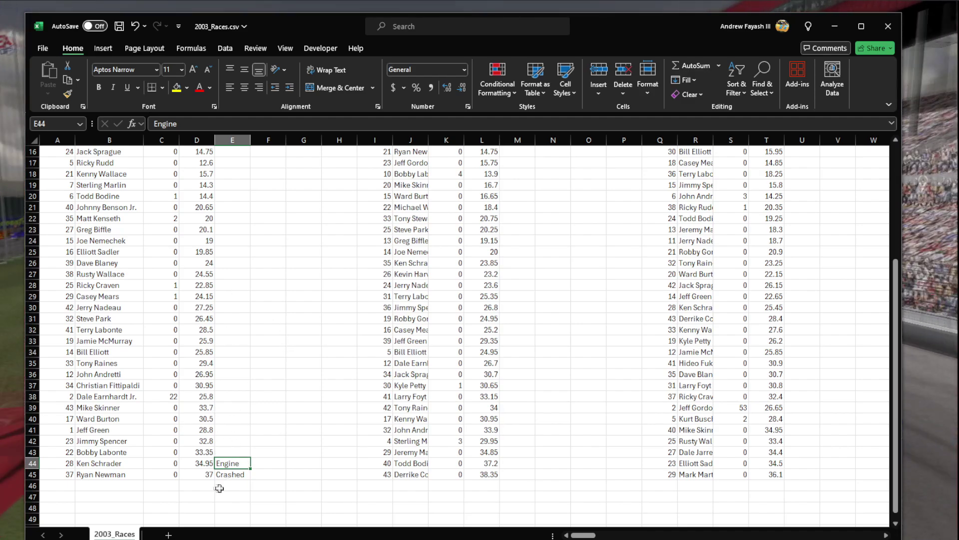
- Clear all example statuses from cells E3 to E45 of the Daytona block
{"action": "left_click", "coordinate": [232, 475]}
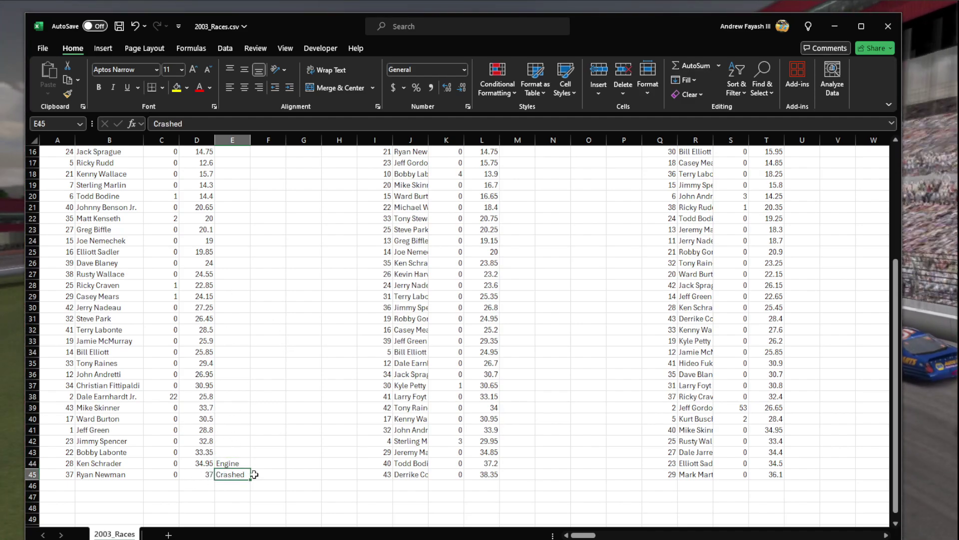
{"action": "scroll", "coordinate": [314, 353], "scroll_direction": "up", "scroll_amount": 5}
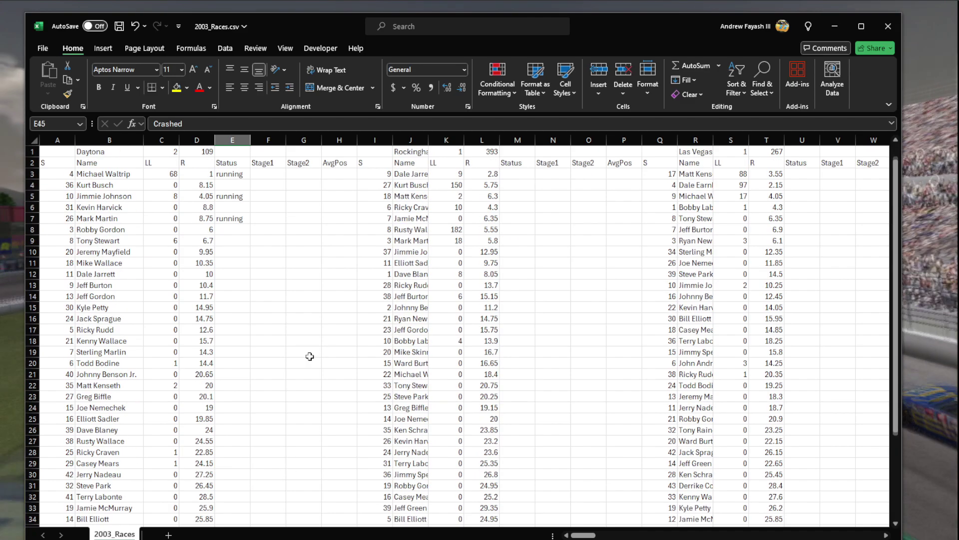
{"action": "left_click", "coordinate": [241, 219], "text": "shift"}
{"action": "left_click", "coordinate": [232, 174], "text": "shift"}
{"action": "key", "text": "Delete"}
{"action": "scroll", "coordinate": [272, 329], "scroll_direction": "down", "scroll_amount": 6}
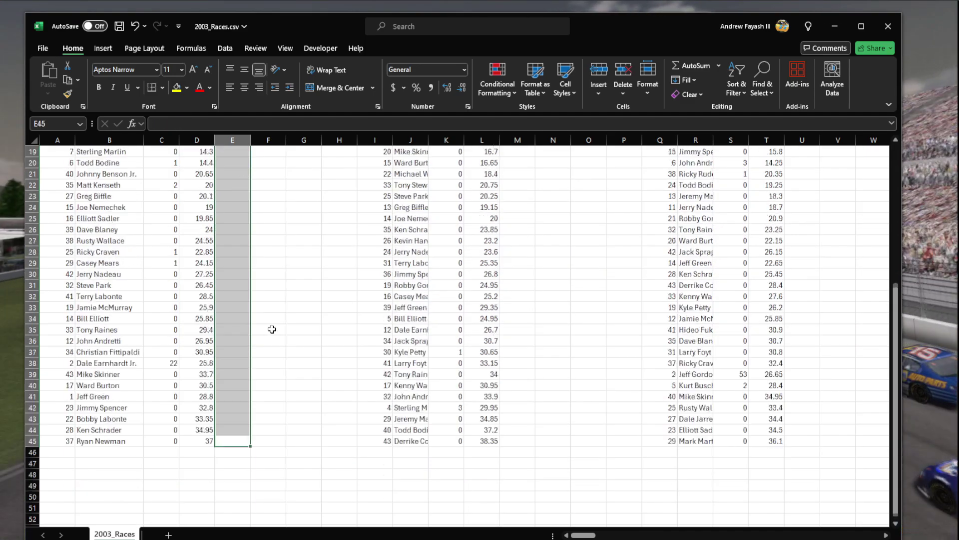
{"action": "scroll", "coordinate": [272, 329], "scroll_direction": "up", "scroll_amount": 6}
- Examine the Status, Stage1, Stage2 and AvgPos columns of the Daytona block
{"action": "left_click", "coordinate": [231, 173]}
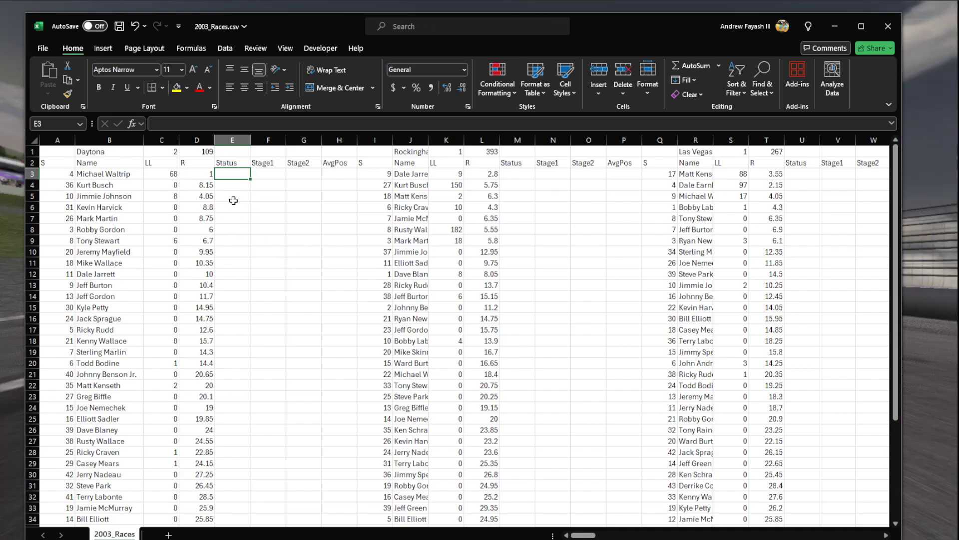
{"action": "left_click_drag", "start_coordinate": [232, 172], "coordinate": [250, 442]}
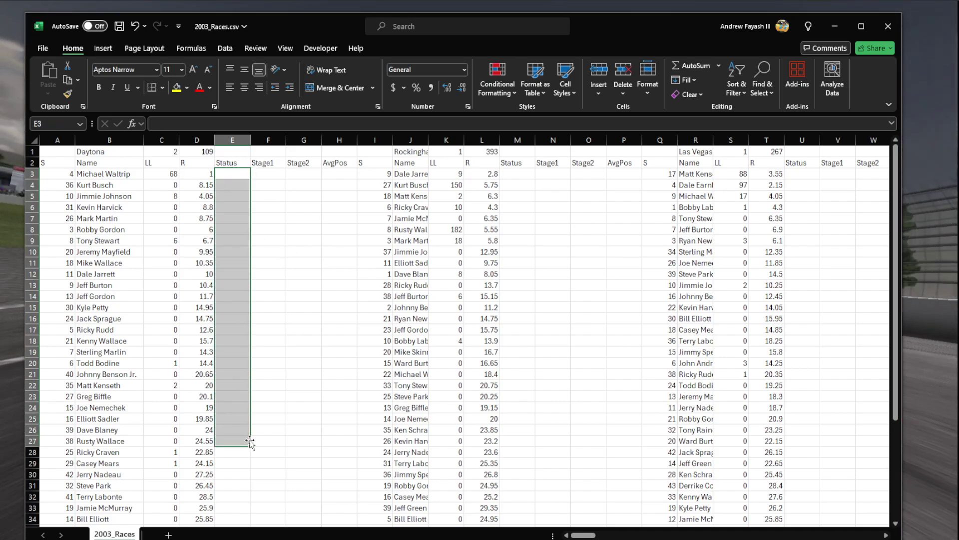
{"action": "left_click", "coordinate": [267, 172]}
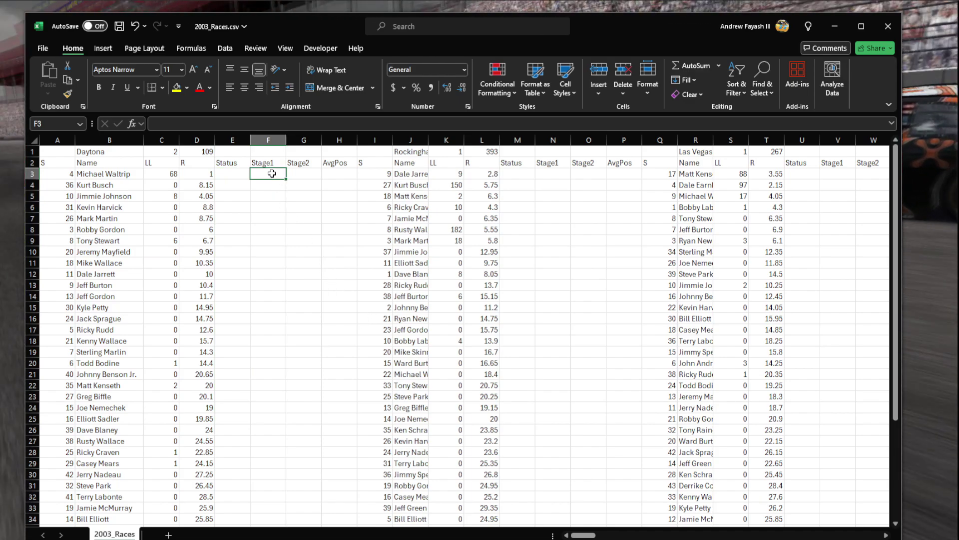
{"action": "left_click_drag", "start_coordinate": [273, 176], "coordinate": [276, 447]}
{"action": "left_click_drag", "start_coordinate": [266, 174], "coordinate": [266, 338]}
{"action": "left_click_drag", "start_coordinate": [268, 163], "coordinate": [305, 163]}
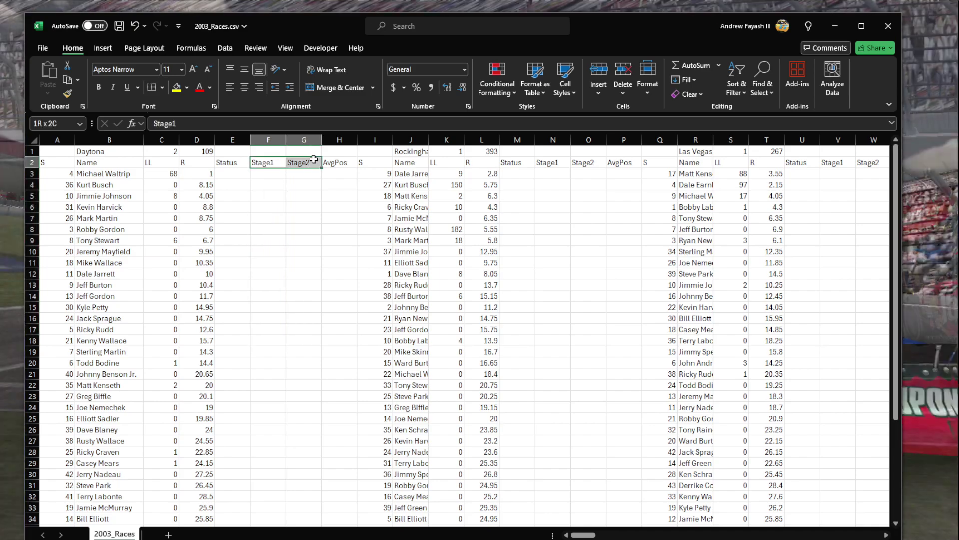
{"action": "left_click", "coordinate": [304, 200]}
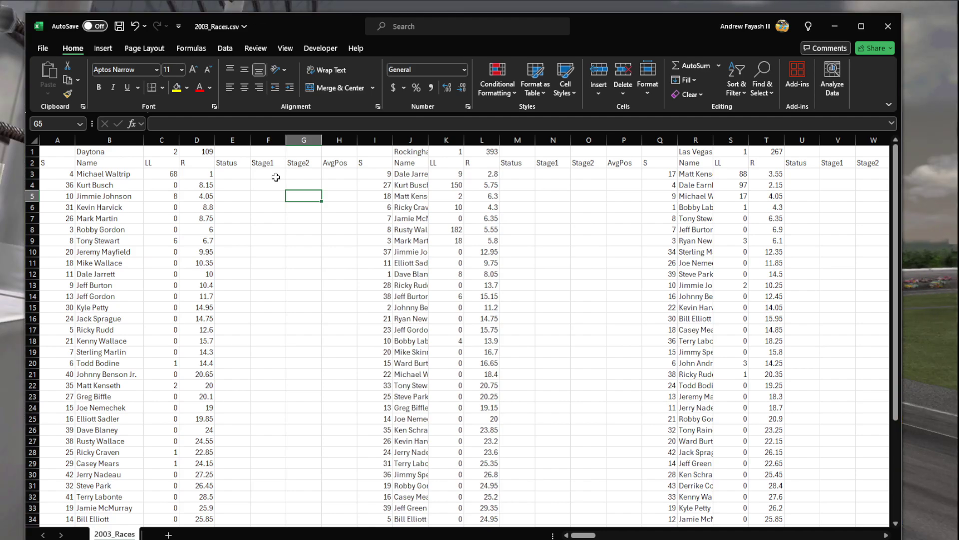
{"action": "left_click_drag", "start_coordinate": [295, 174], "coordinate": [298, 415]}
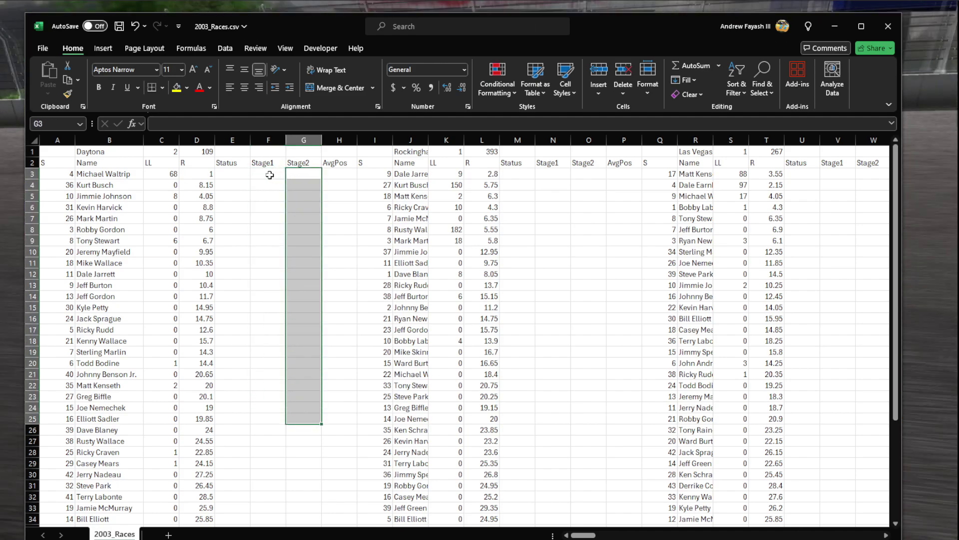
{"action": "left_click_drag", "start_coordinate": [343, 173], "coordinate": [342, 420]}
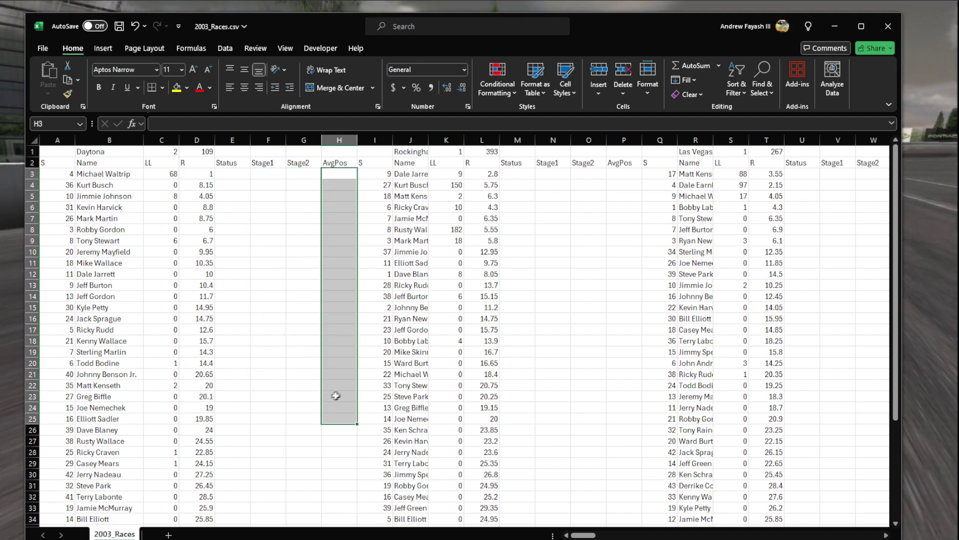
{"action": "left_click_drag", "start_coordinate": [266, 165], "coordinate": [332, 159]}
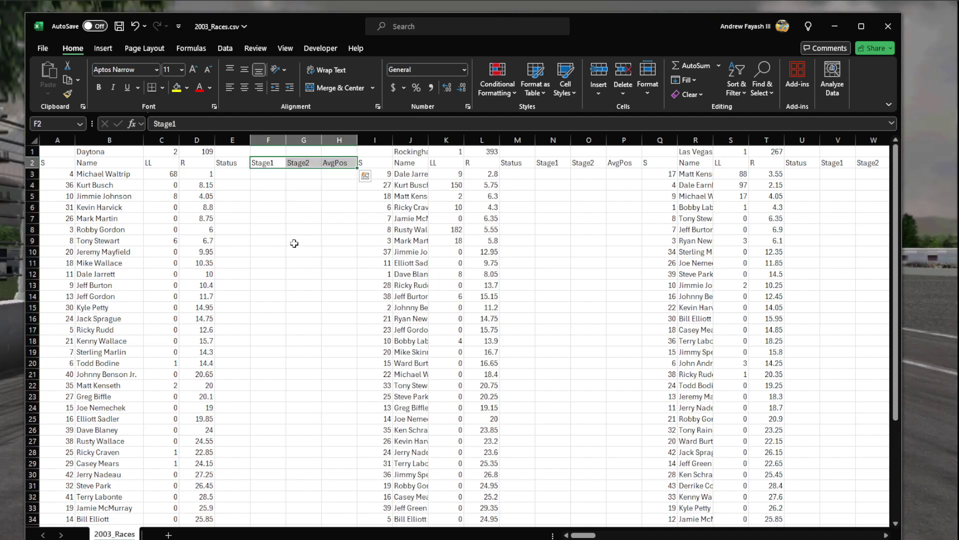
{"action": "left_click", "coordinate": [335, 163]}
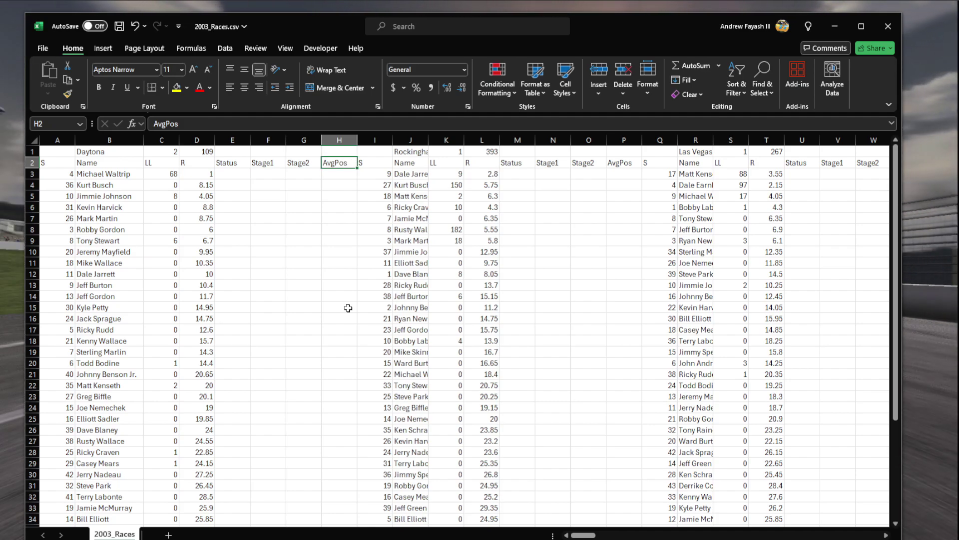
{"action": "left_click_drag", "start_coordinate": [346, 174], "coordinate": [339, 469]}
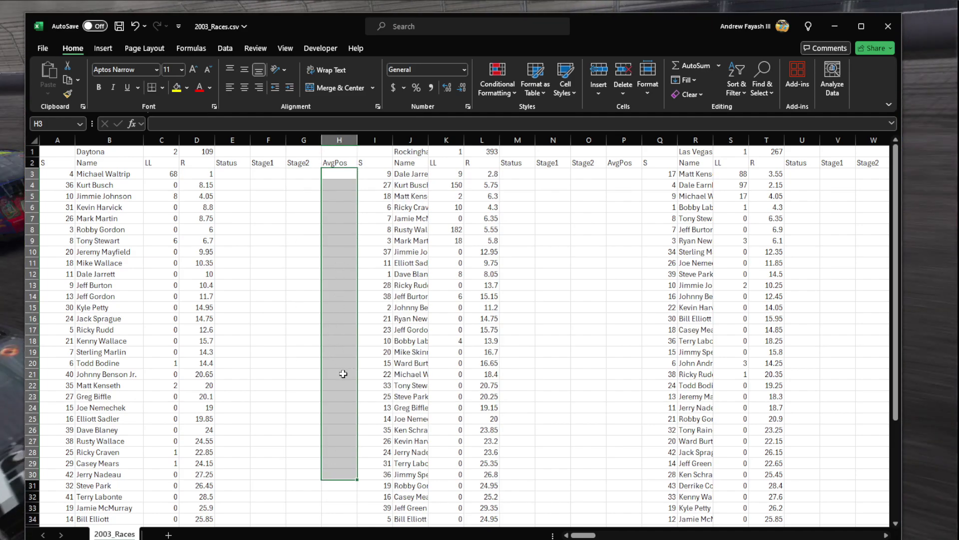
{"action": "left_click_drag", "start_coordinate": [268, 163], "coordinate": [343, 387]}
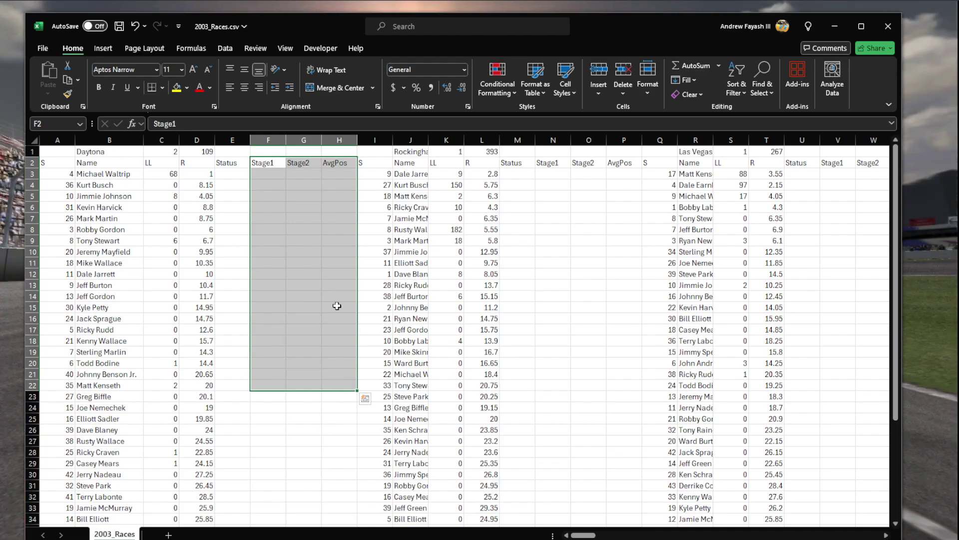
- Examine the Daytona block's layout from the headings in row 2 down through the driver rows and the empty rows below row 45
{"action": "scroll", "coordinate": [332, 306], "scroll_direction": "down", "scroll_amount": 7}
{"action": "left_click_drag", "start_coordinate": [100, 327], "coordinate": [274, 330]}
{"action": "scroll", "coordinate": [298, 392], "scroll_direction": "up", "scroll_amount": 7}
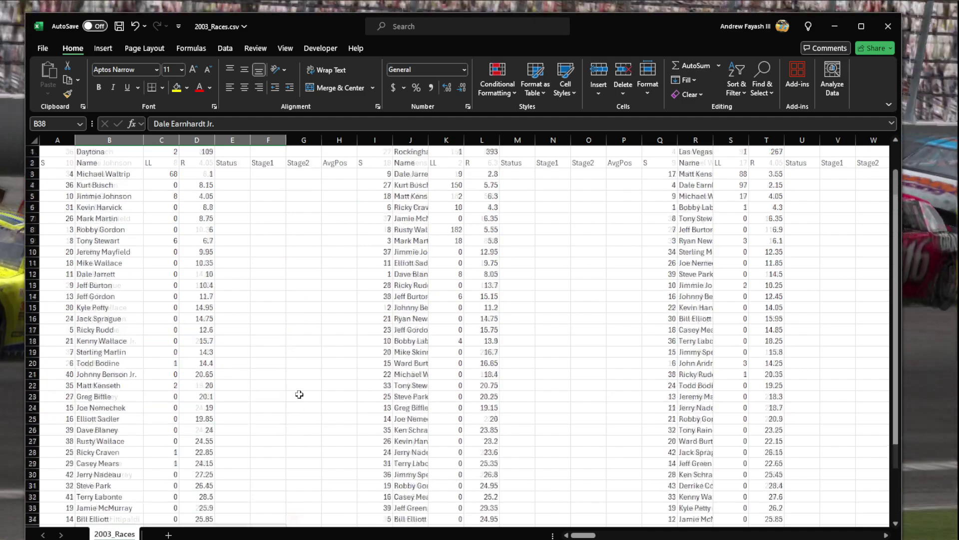
{"action": "left_click", "coordinate": [228, 162]}
{"action": "left_click_drag", "start_coordinate": [43, 167], "coordinate": [332, 481]}
{"action": "scroll", "coordinate": [148, 351], "scroll_direction": "down", "scroll_amount": 7}
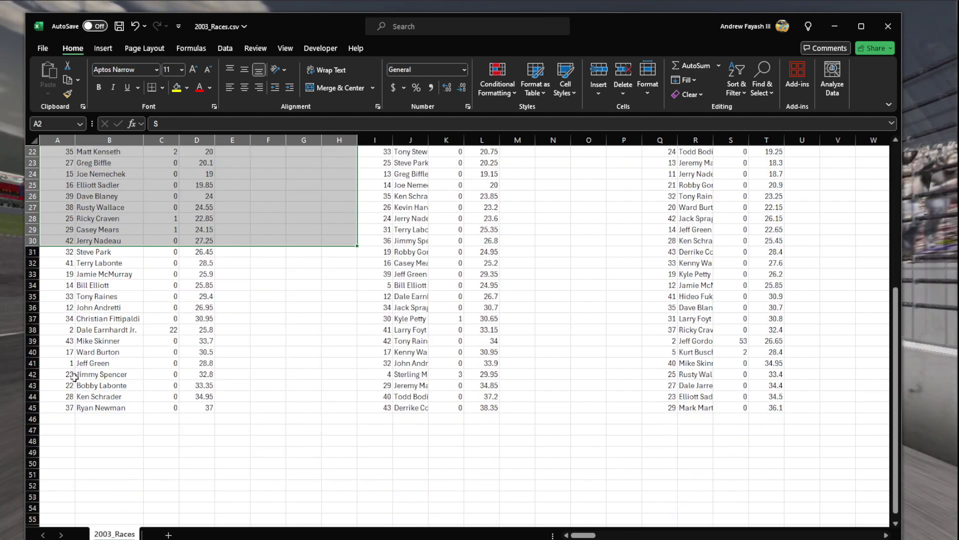
{"action": "left_click_drag", "start_coordinate": [55, 253], "coordinate": [135, 286]}
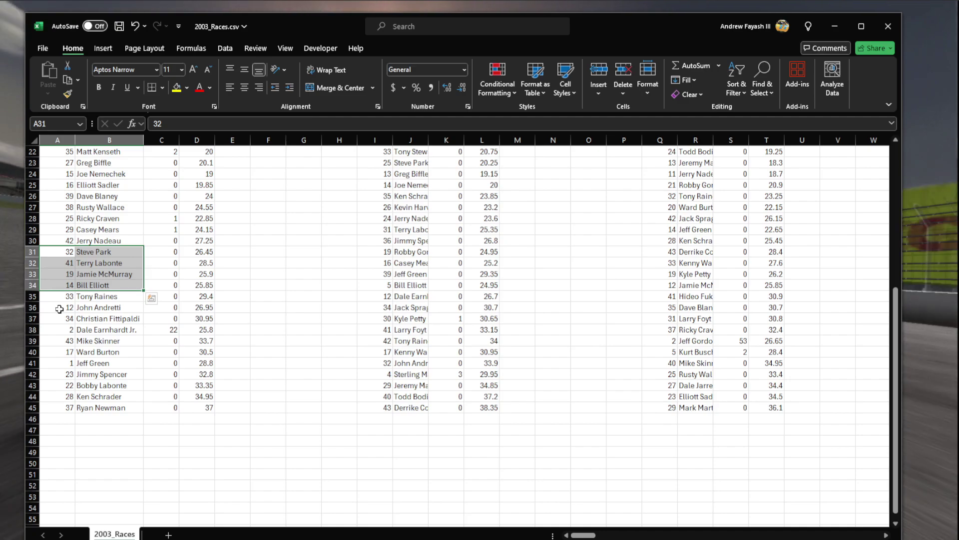
{"action": "left_click_drag", "start_coordinate": [59, 309], "coordinate": [205, 191]}
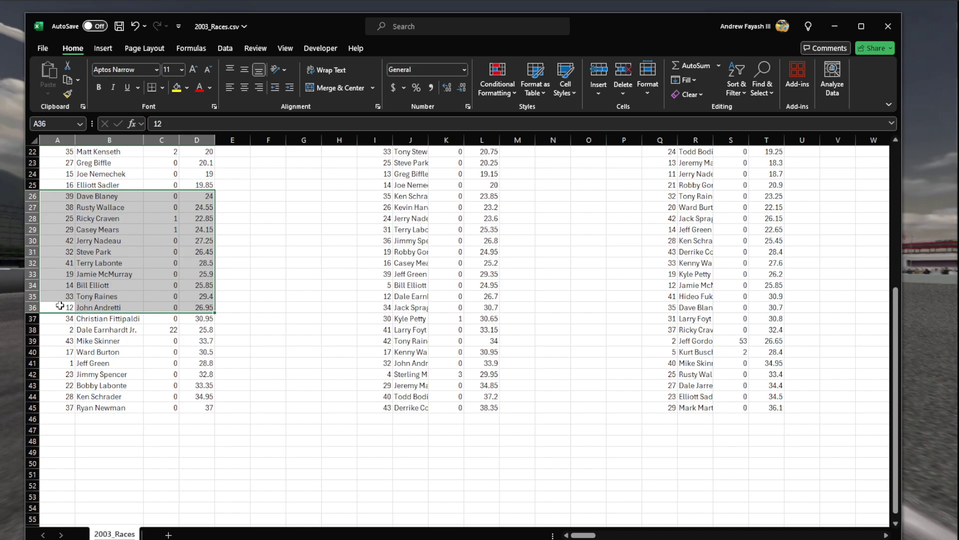
{"action": "left_click_drag", "start_coordinate": [59, 386], "coordinate": [268, 504]}
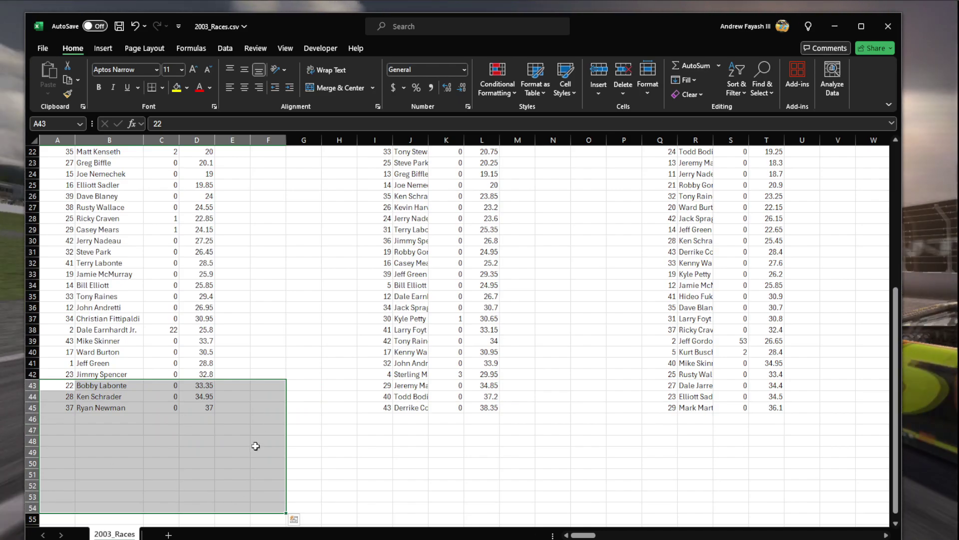
{"action": "scroll", "coordinate": [255, 446], "scroll_direction": "up", "scroll_amount": 7}
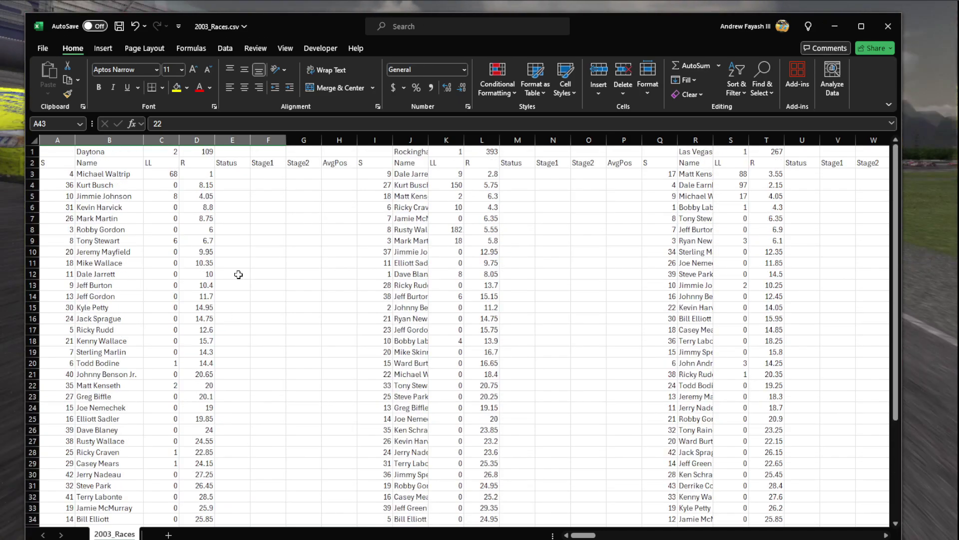
- Check the Daytona race header in cells B1 to D1, including the track name in B1
{"action": "left_click", "coordinate": [121, 152]}
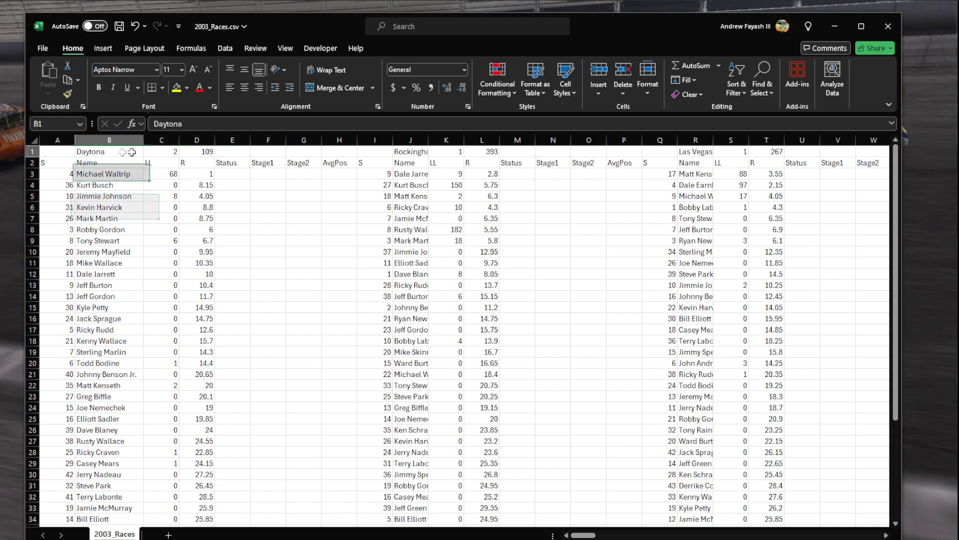
{"action": "left_click_drag", "start_coordinate": [122, 152], "coordinate": [200, 152]}
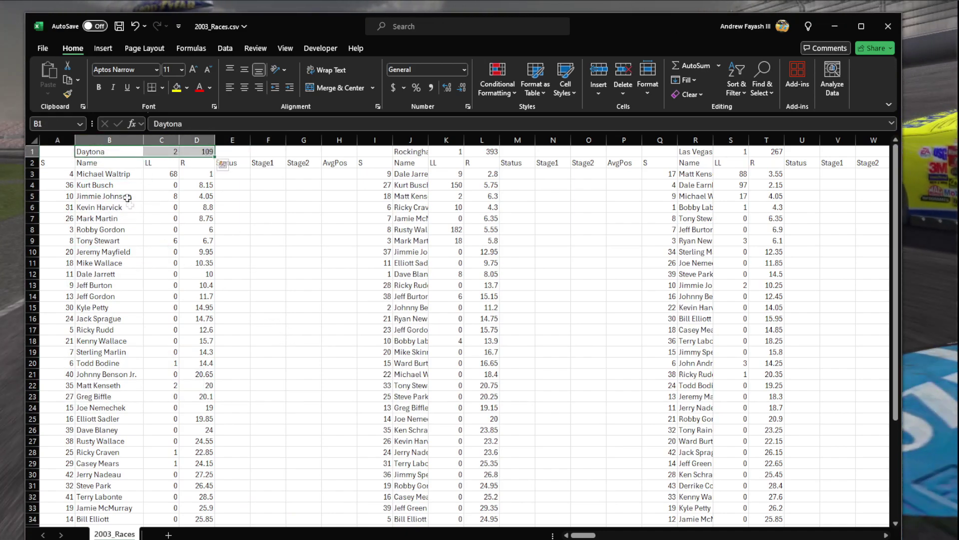
{"action": "left_click", "coordinate": [84, 154]}
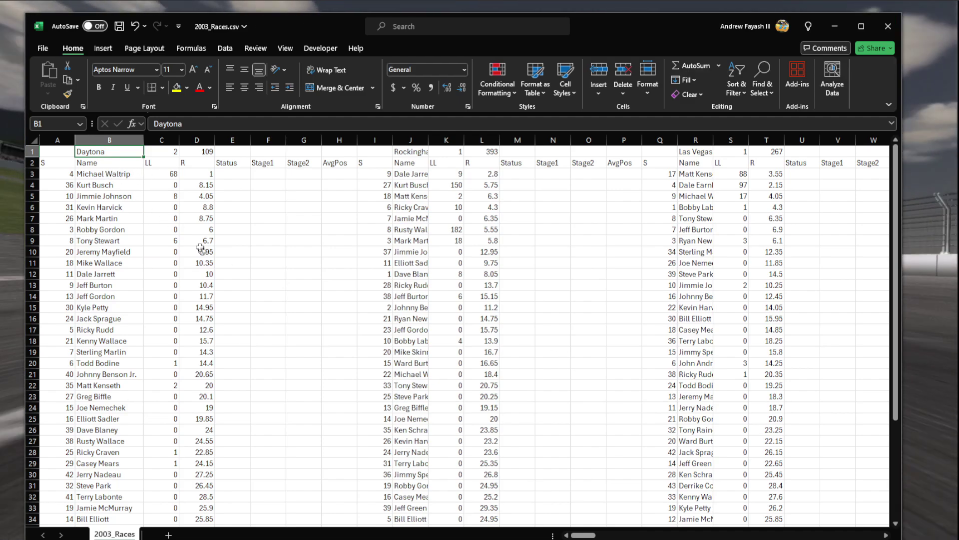
- Search the workbook for the next Daytona entry, check its track name, and return to cell C1 of the first race
{"action": "key", "text": "ctrl+f"}
{"action": "type", "text": "Daytona"}
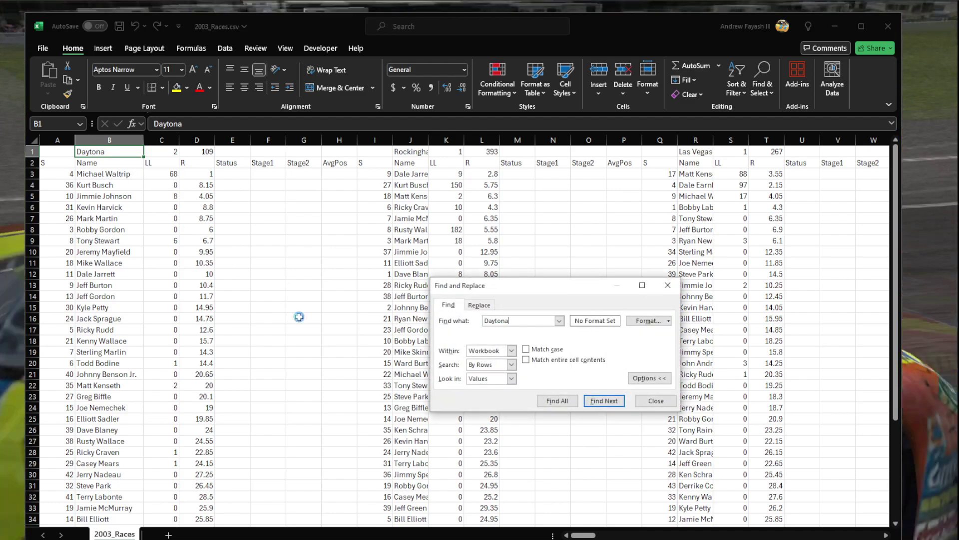
{"action": "key", "text": "Return"}
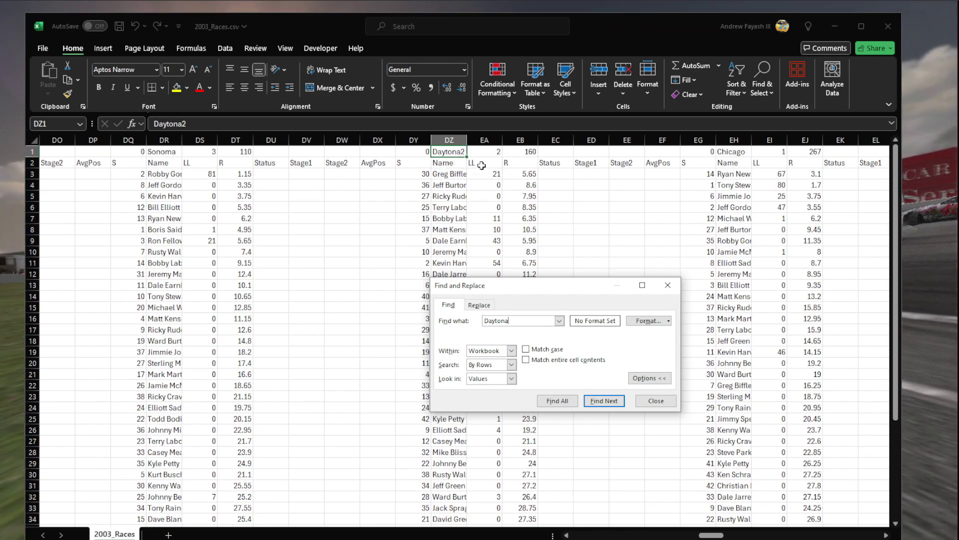
{"action": "left_click", "coordinate": [668, 285]}
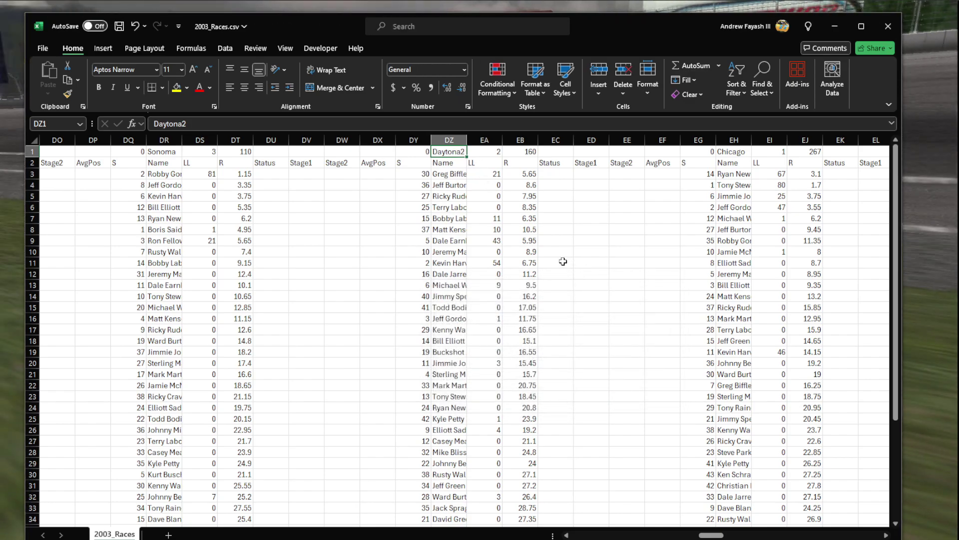
{"action": "key", "text": "ctrl+Home"}
{"action": "left_click", "coordinate": [164, 153]}
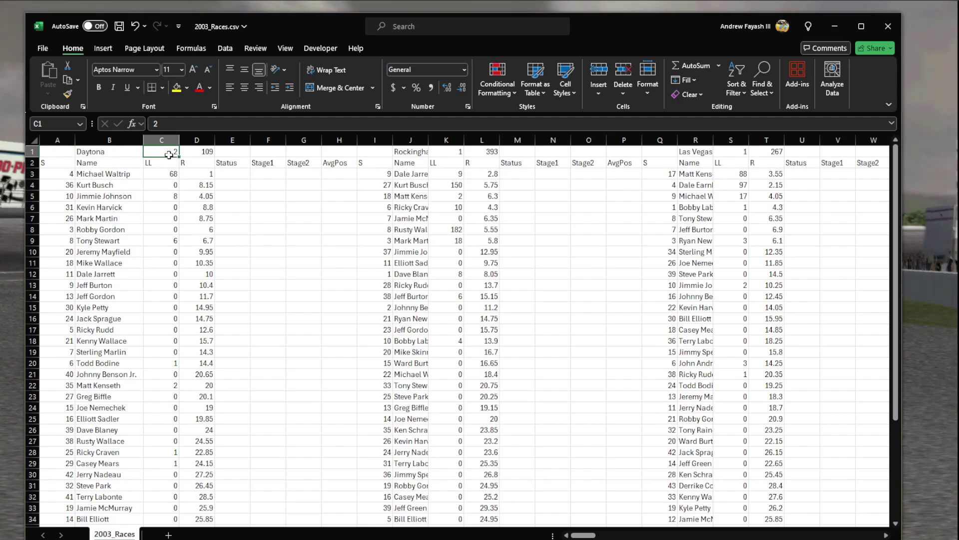
- Enter the codes 0, 1, 2 and 3 in cells F3 to F6 of the Daytona block
{"action": "left_click", "coordinate": [274, 188]}
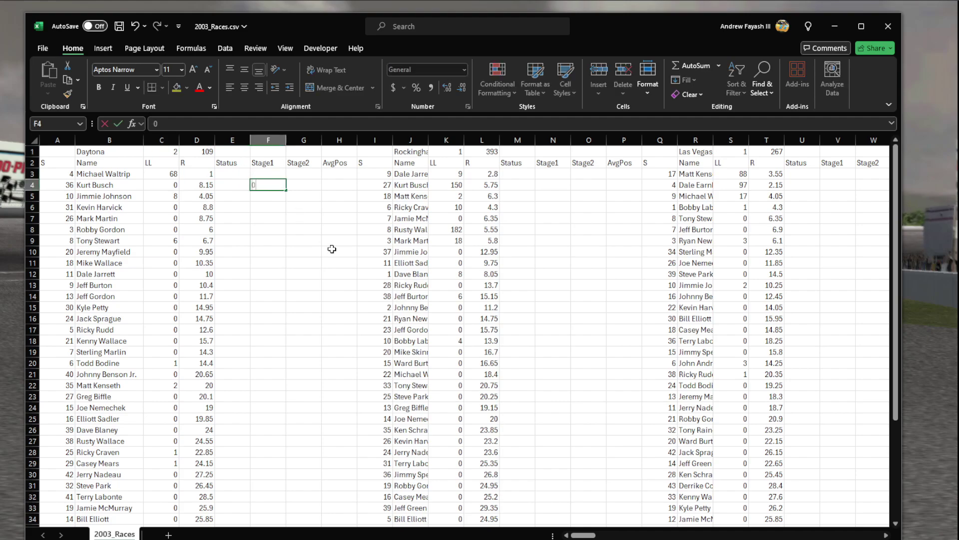
{"action": "type", "text": "1"}
{"action": "key", "text": "Return"}
{"action": "type", "text": "2"}
{"action": "key", "text": "Return"}
{"action": "key", "text": "Up"}
{"action": "key", "text": "Up"}
{"action": "type", "text": "0"}
{"action": "key", "text": "Return"}
{"action": "key", "text": "Return"}
{"action": "type", "text": "3"}
{"action": "key", "text": "Tab"}
{"action": "key", "text": "Up"}
{"action": "key", "text": "Up"}
{"action": "key", "text": "Up"}
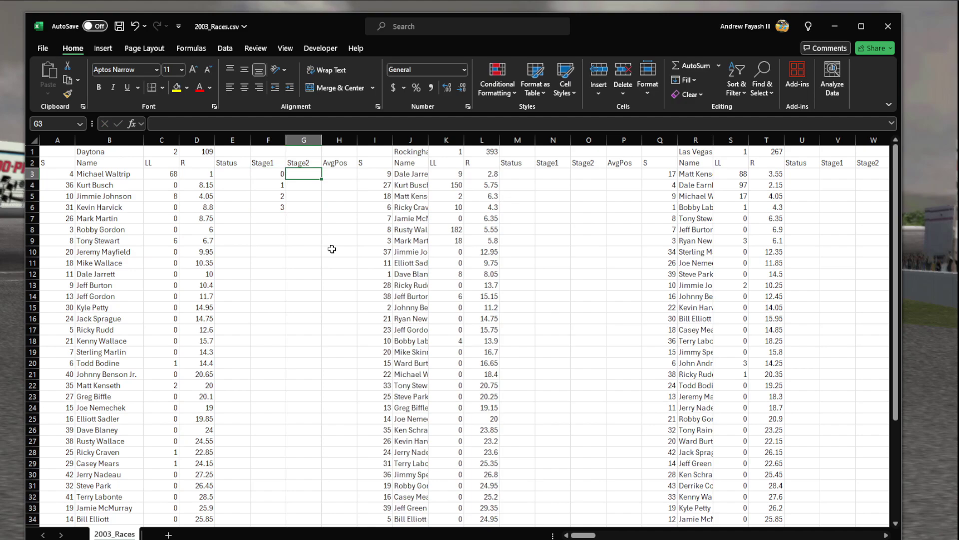
- Label the codes in cells G3 to G6 as Short Track, Speedway, Superspeedway and Road Course
{"action": "type", "text": "S"}
{"action": "type", "text": "S"}
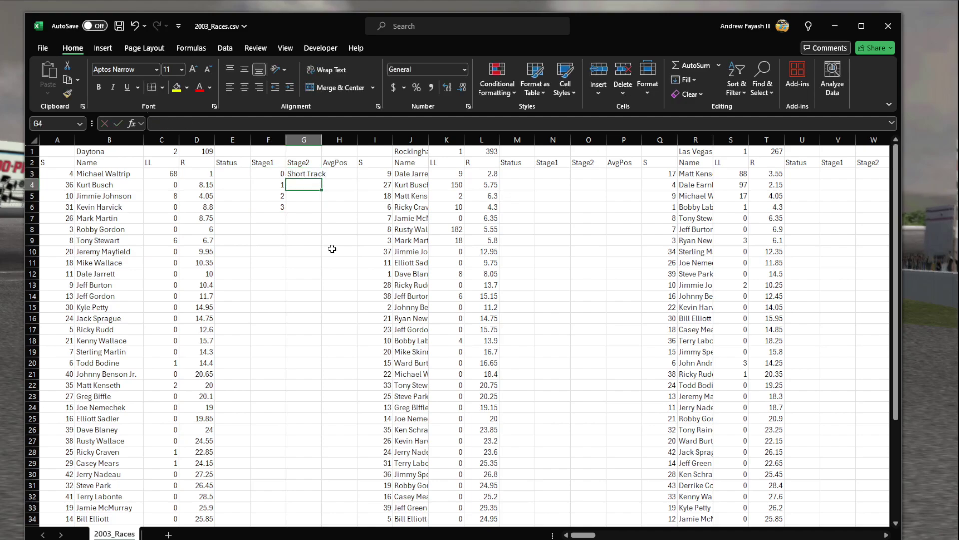
{"action": "type", "text": "peedway"}
{"action": "key", "text": "Return"}
{"action": "type", "text": "Su"}
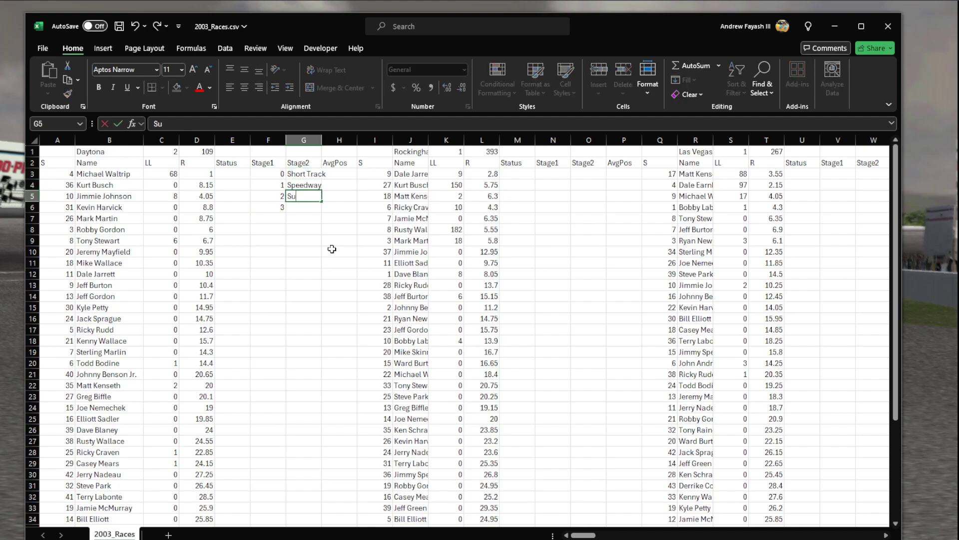
{"action": "type", "text": "perspeedway"}
{"action": "key", "text": "Return"}
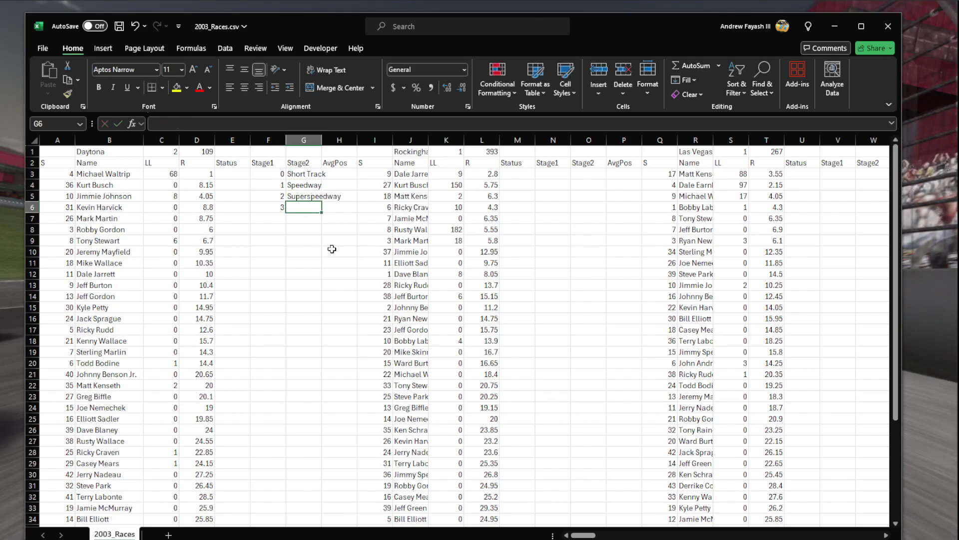
{"action": "type", "text": "Road Course"}
{"action": "key", "text": "Return"}
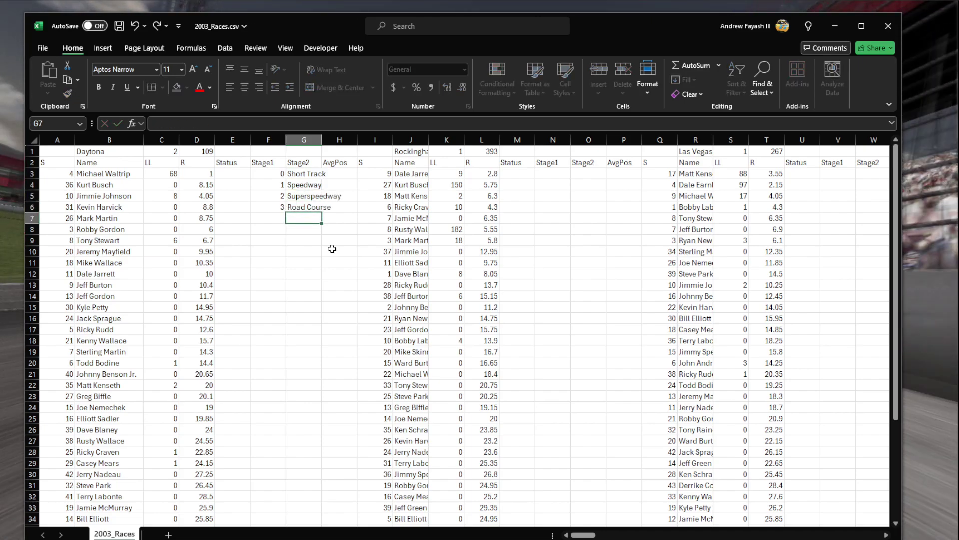
- Compare the Daytona track name and type code in B1 and C1 with the codes and labels in F3 to G6
{"action": "left_click", "coordinate": [167, 153]}
{"action": "left_click_drag", "start_coordinate": [107, 155], "coordinate": [148, 153]}
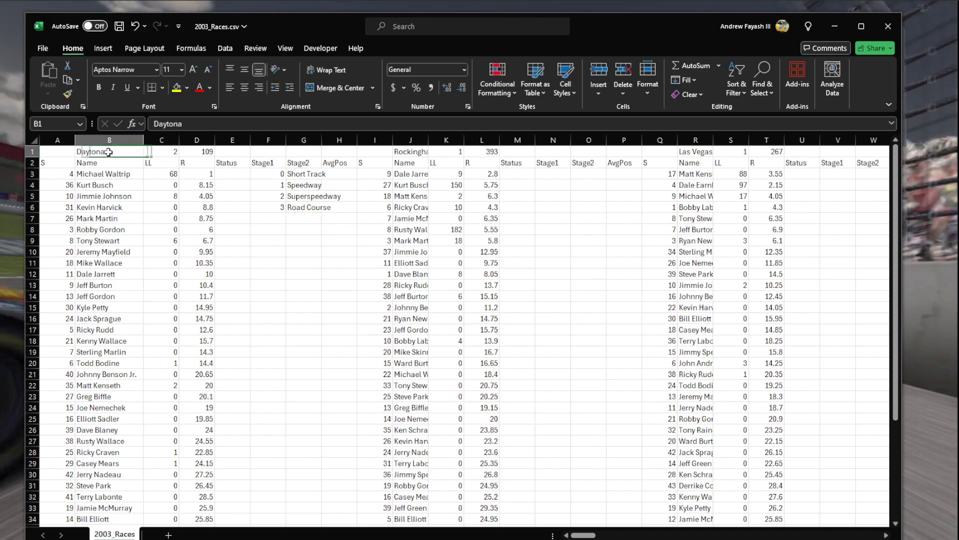
{"action": "left_click", "coordinate": [150, 152]}
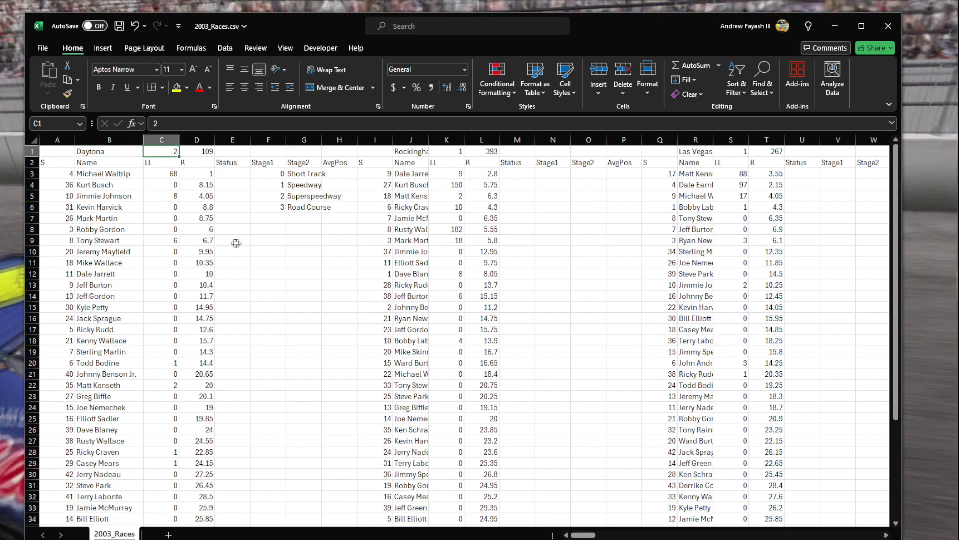
{"action": "left_click", "coordinate": [114, 154]}
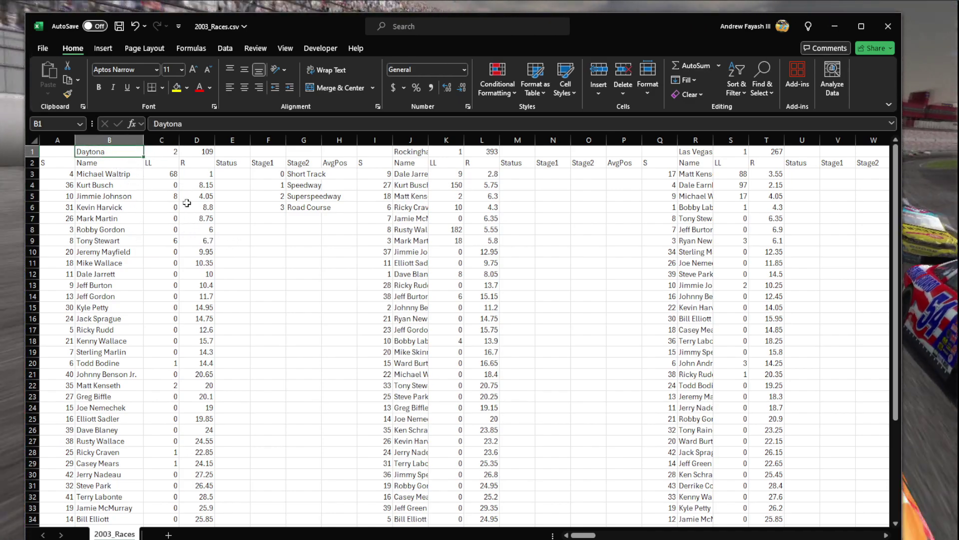
{"action": "left_click", "coordinate": [281, 177]}
{"action": "left_click_drag", "start_coordinate": [281, 178], "coordinate": [276, 210]}
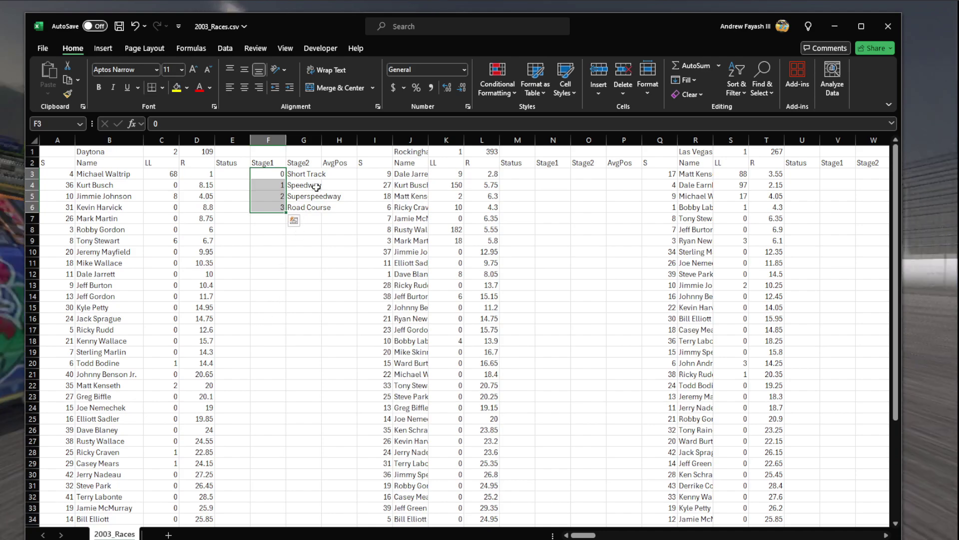
{"action": "left_click_drag", "start_coordinate": [310, 173], "coordinate": [308, 206]}
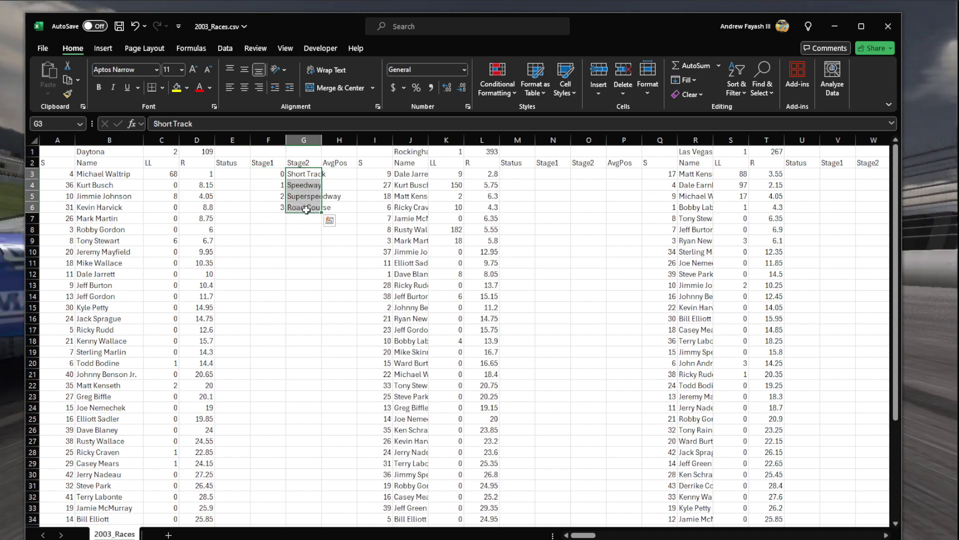
{"action": "left_click", "coordinate": [165, 151]}
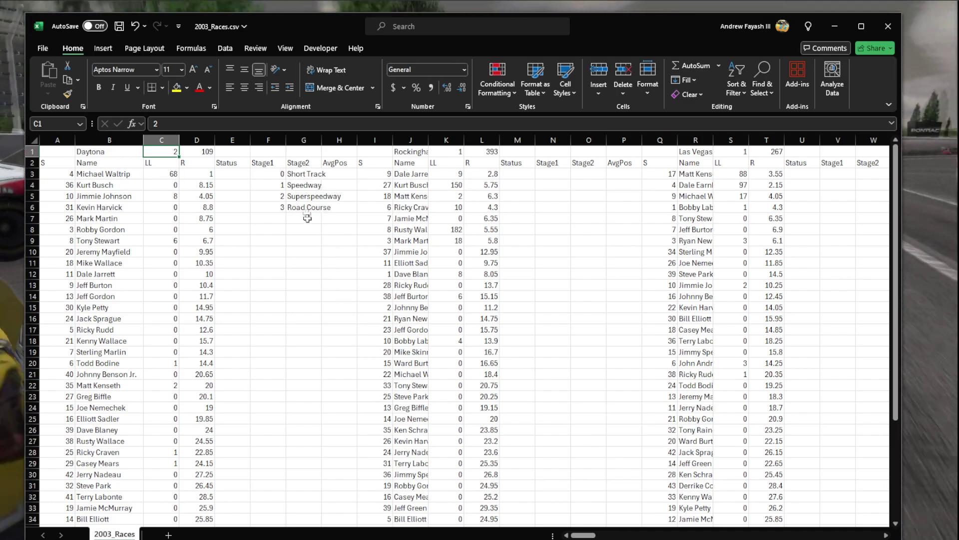
- Reword the label for code 2 in cell G5 as Super Speedway
{"action": "left_click", "coordinate": [309, 197]}
{"action": "double_click", "coordinate": [310, 196]}
{"action": "key", "text": "BackSpace"}
{"action": "type", "text": "S"}
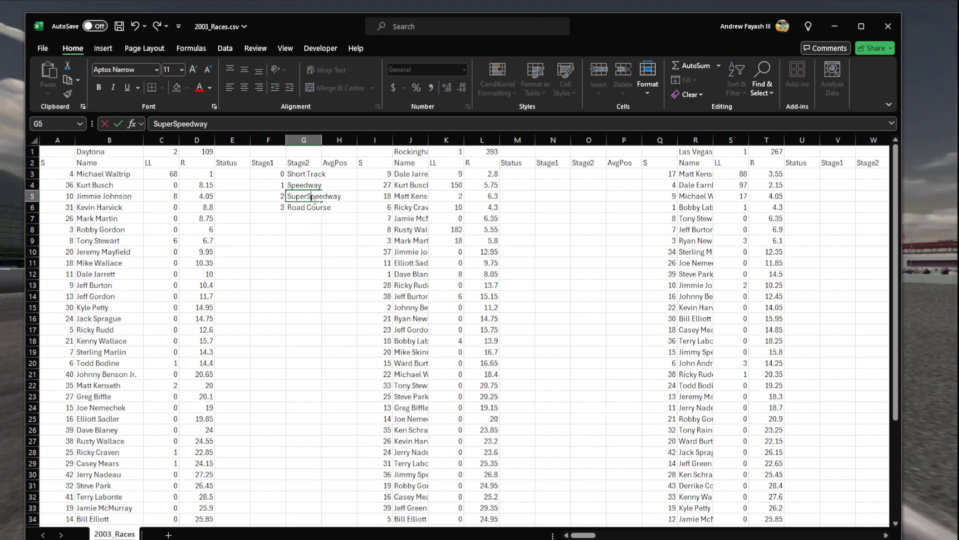
{"action": "key", "text": "Return"}
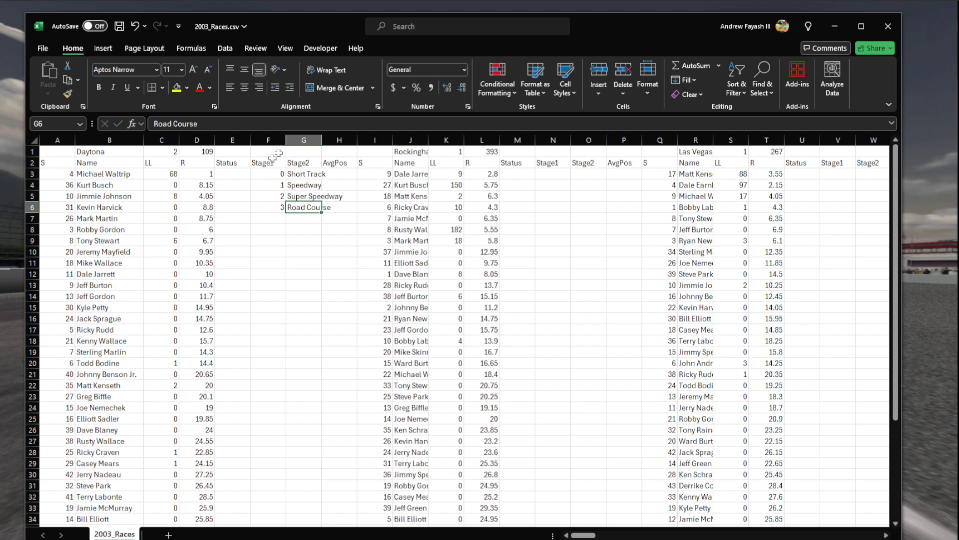
- Enter the abbreviations ST and SW, and clear all track type notes from the Stage1 and Stage2 columns
{"action": "type", "text": "ST"}
{"action": "key", "text": "Return"}
{"action": "type", "text": "SW"}
{"action": "key", "text": "Return"}
{"action": "left_click", "coordinate": [306, 172]}
{"action": "left_click_drag", "start_coordinate": [276, 173], "coordinate": [282, 231]}
{"action": "key", "text": "Delete"}
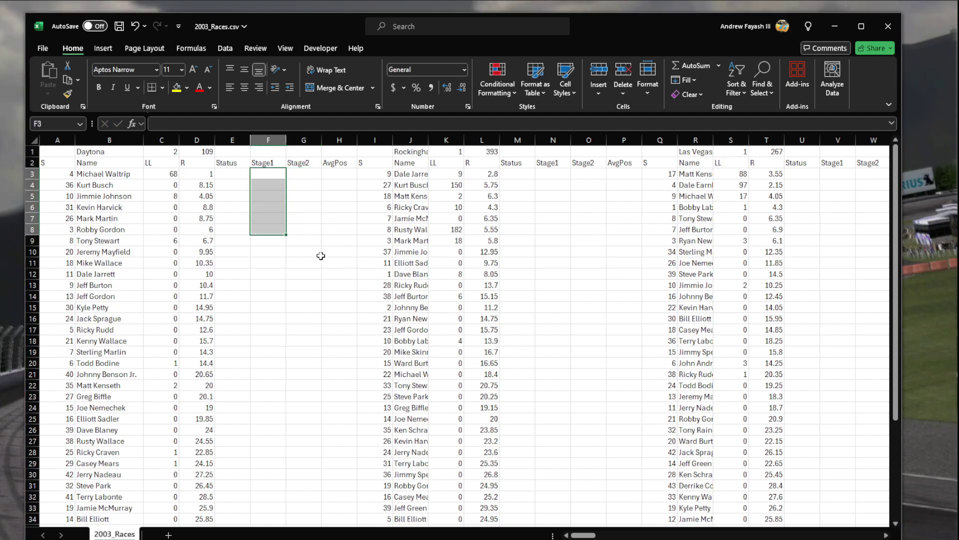
{"action": "left_click", "coordinate": [295, 210]}
- Compare the lap count in D1 with the drivers' laps led in the LL column from C3 down
{"action": "left_click", "coordinate": [195, 152]}
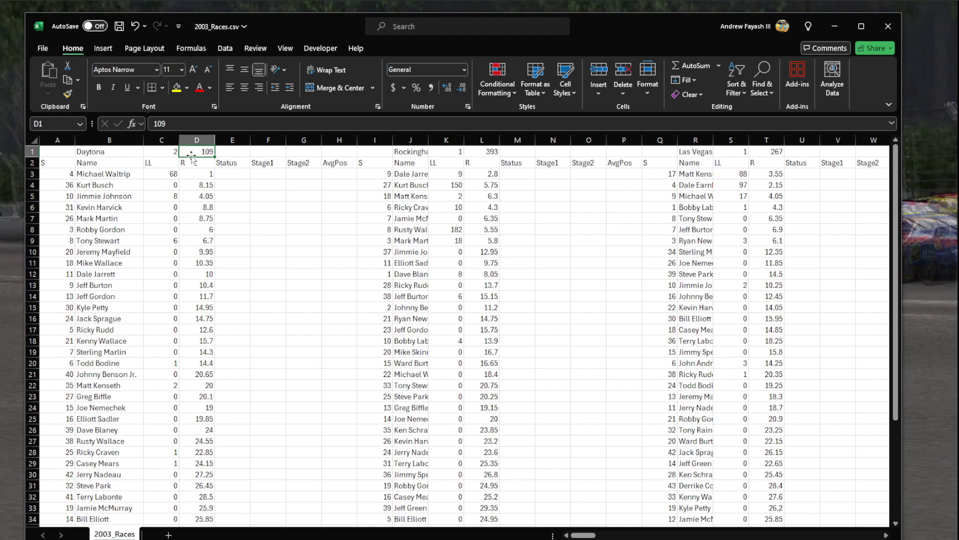
{"action": "left_click", "coordinate": [166, 175]}
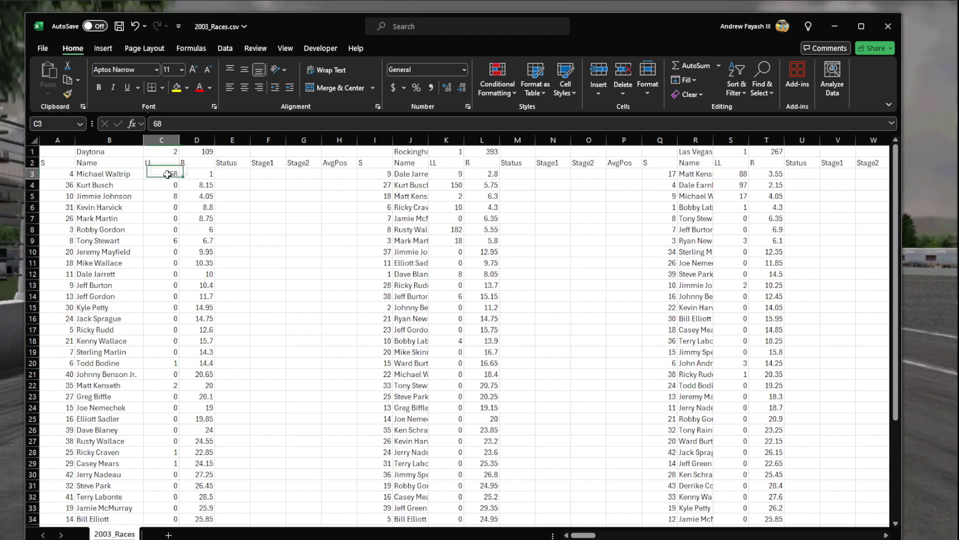
{"action": "left_click_drag", "start_coordinate": [167, 180], "coordinate": [162, 335]}
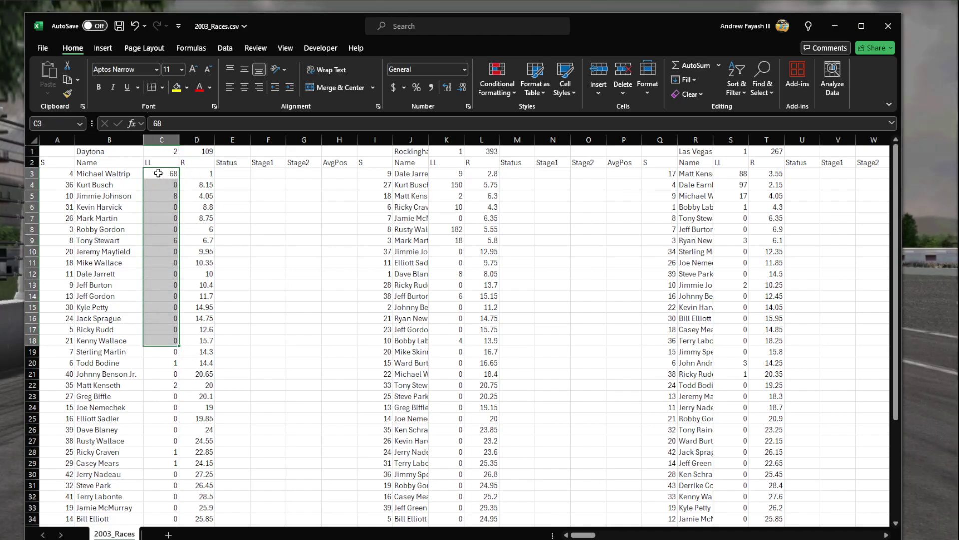
{"action": "left_click", "coordinate": [156, 172]}
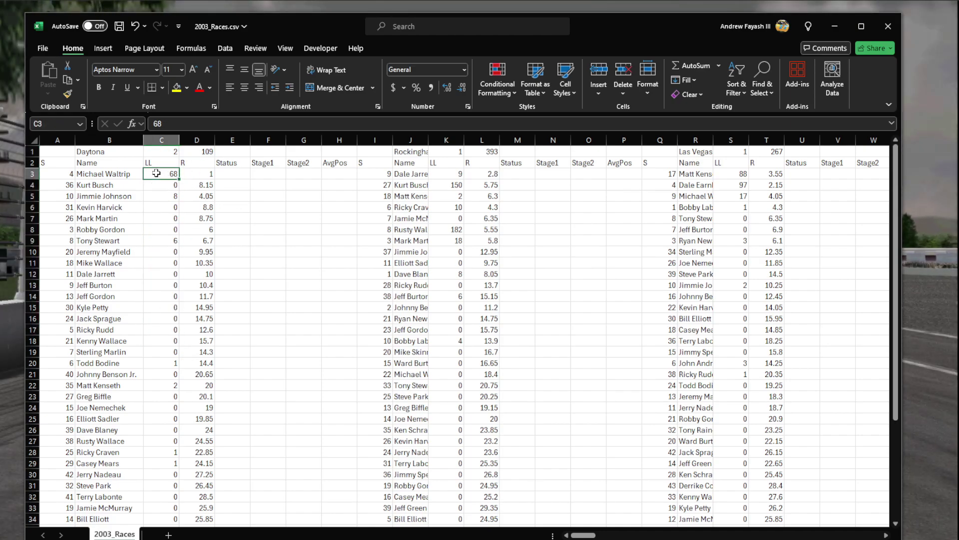
- Replace the Daytona lap count in D1 with the formula =SUM(C3:C45), and check the formula
{"action": "left_click", "coordinate": [199, 151]}
{"action": "type", "text": "="}
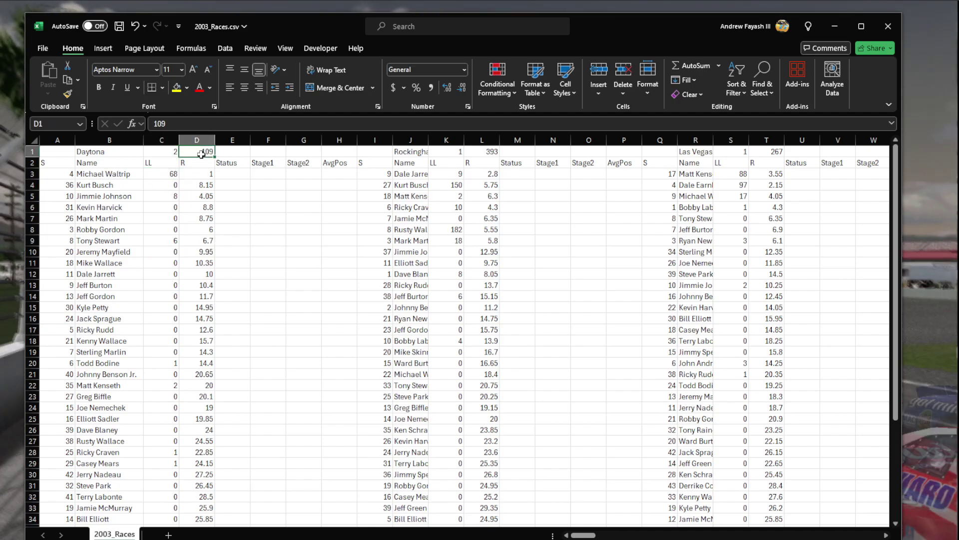
{"action": "type", "text": "sum"}
{"action": "key", "text": "Tab"}
{"action": "left_click", "coordinate": [172, 174]}
{"action": "key", "text": "ctrl+shift+Down"}
{"action": "key", "text": "Return"}
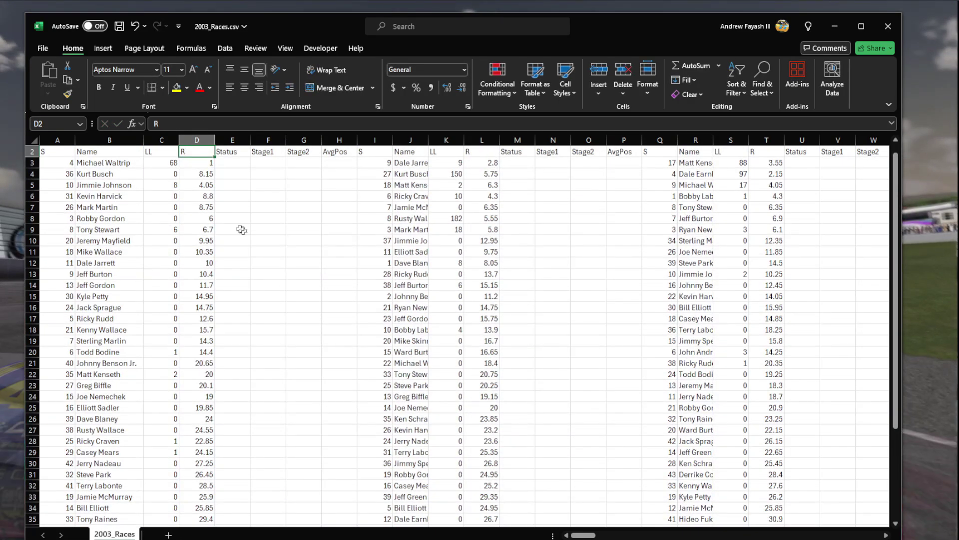
{"action": "left_click", "coordinate": [200, 152]}
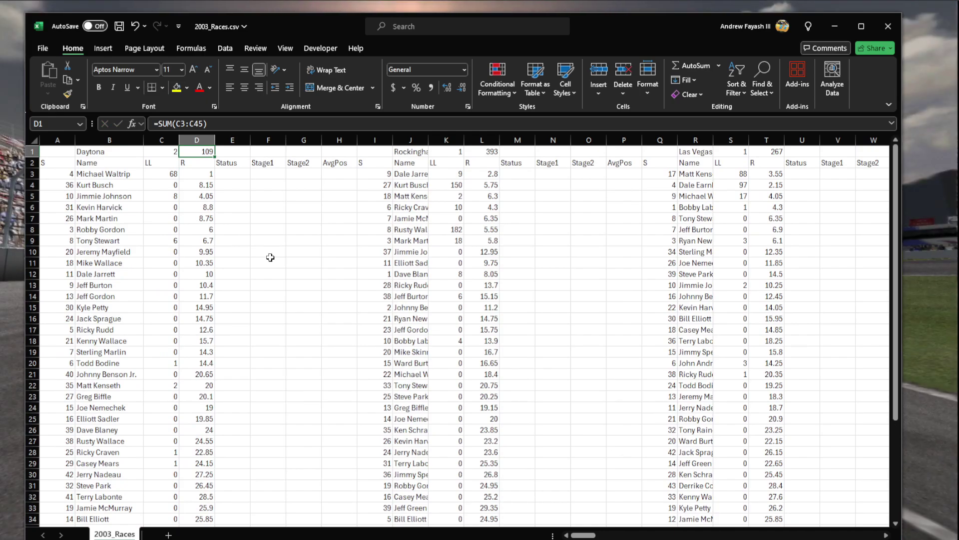
{"action": "key", "text": "Down"}
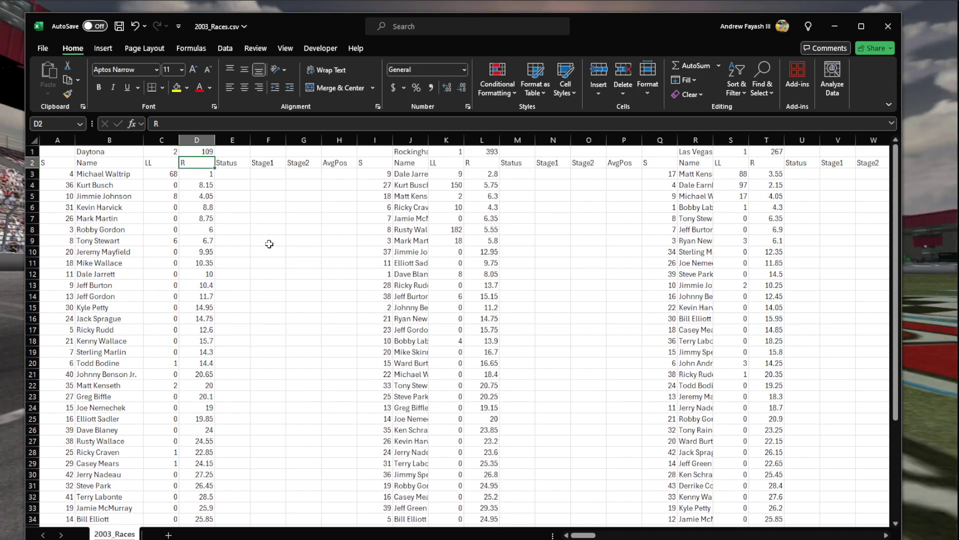
- Examine the Rockingham block, the Status to AvgPos cells of the Daytona block, and its full extent across columns A to H
{"action": "left_click_drag", "start_coordinate": [374, 152], "coordinate": [477, 464]}
{"action": "left_click", "coordinate": [553, 385]}
{"action": "mouse_move", "coordinate": [581, 536]}
{"action": "left_mouse_down"}
{"action": "mouse_move", "coordinate": [599, 536]}
{"action": "mouse_move", "coordinate": [580, 535]}
{"action": "left_mouse_up"}
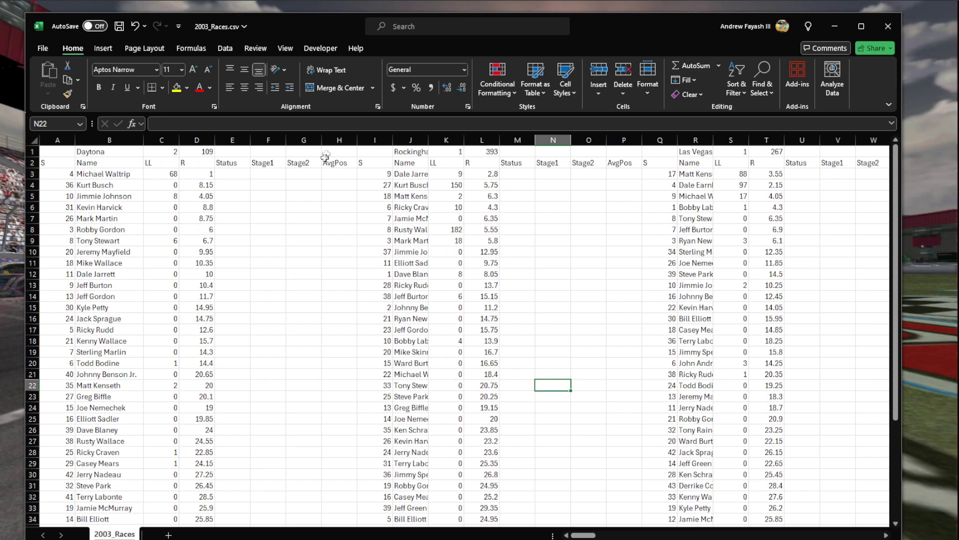
{"action": "left_click_drag", "start_coordinate": [330, 175], "coordinate": [238, 341]}
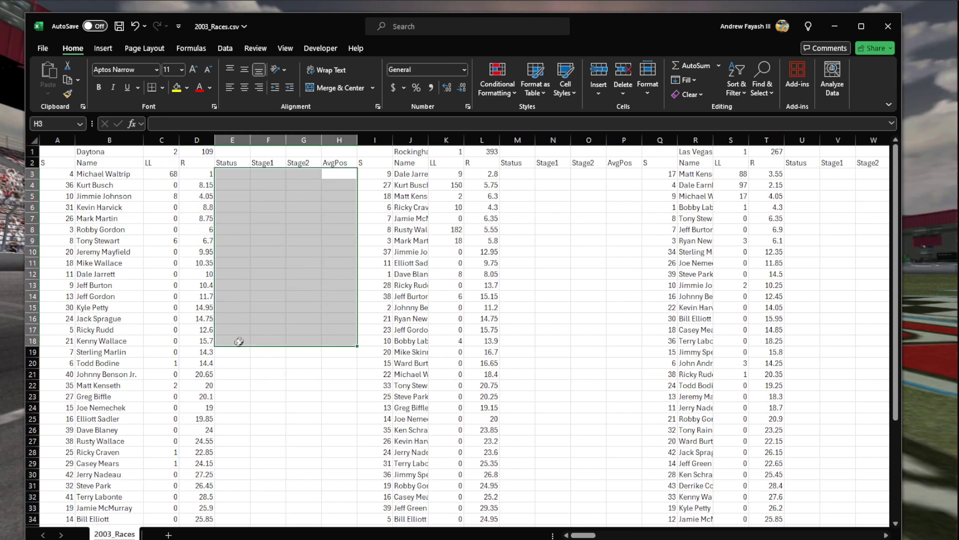
{"action": "left_click_drag", "start_coordinate": [339, 140], "coordinate": [58, 140]}
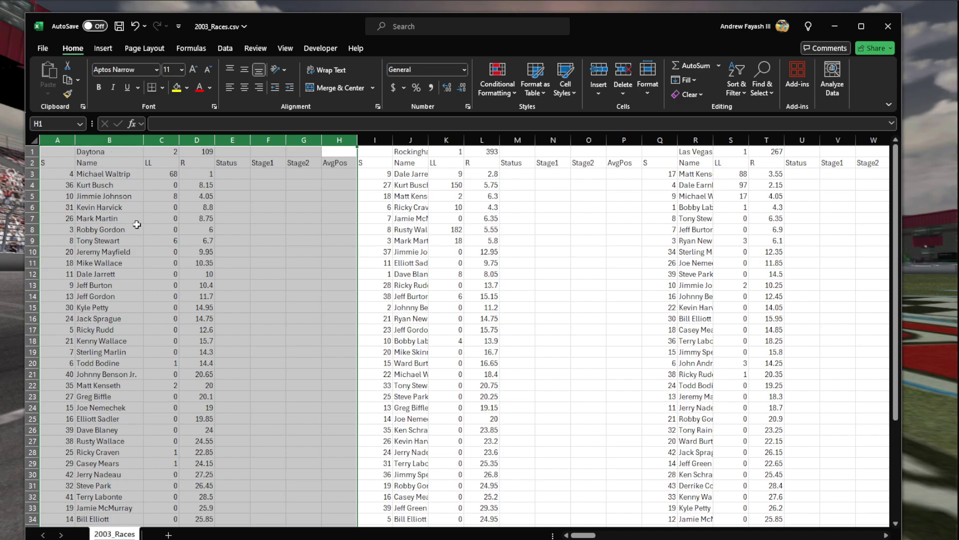
- Examine the remaining race blocks through to the last one, Homestead, and return to cell A1
{"action": "left_click_drag", "start_coordinate": [378, 150], "coordinate": [726, 478]}
{"action": "left_click_drag", "start_coordinate": [585, 535], "coordinate": [882, 536]}
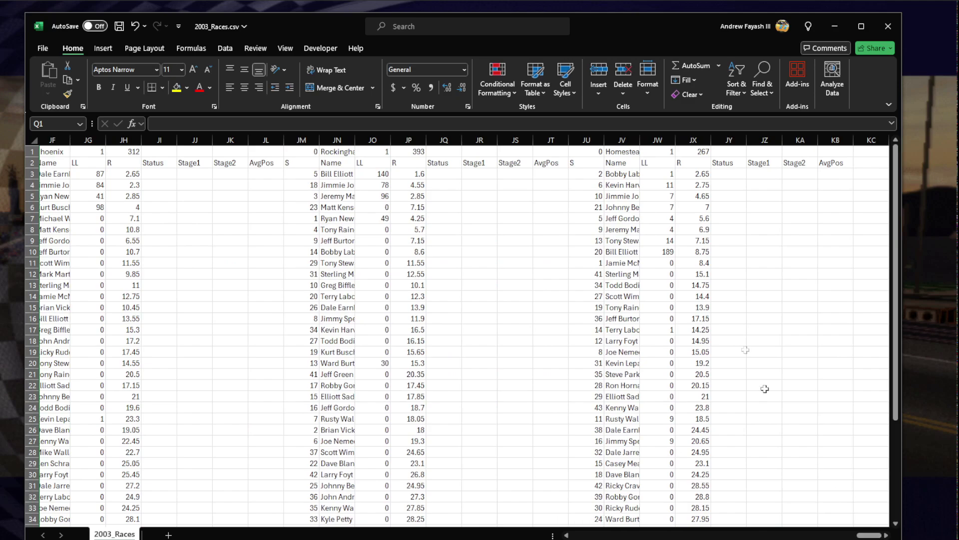
{"action": "left_click_drag", "start_coordinate": [622, 152], "coordinate": [827, 349]}
{"action": "left_click", "coordinate": [622, 284]}
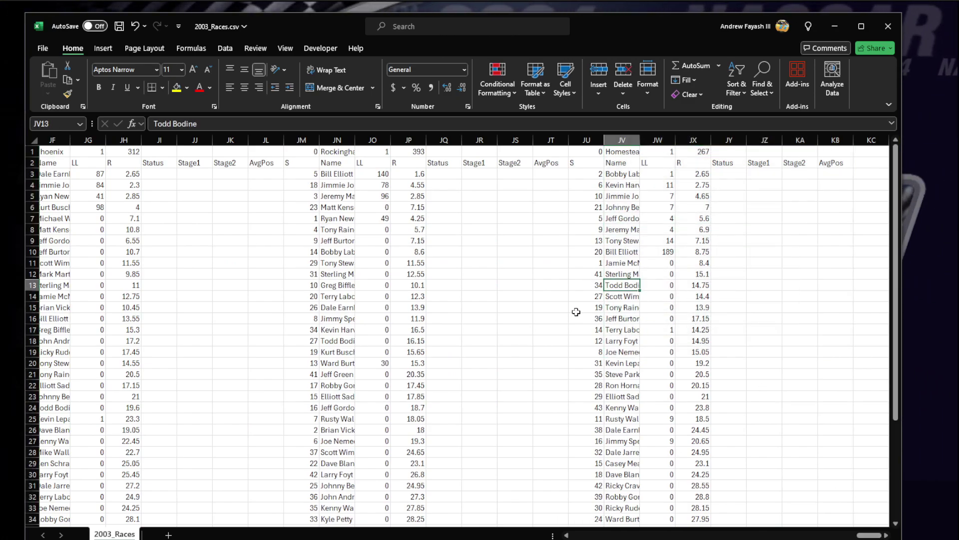
{"action": "key", "text": "ctrl+Home"}
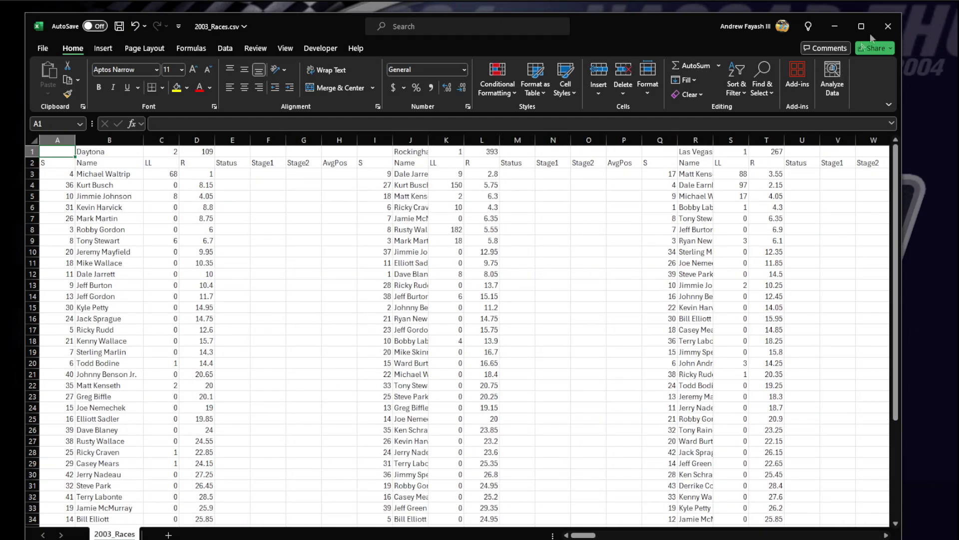
- Close 2003_Races.csv without saving, and open 2003_Stats.csv from the Cup folder in an enlarged window
{"action": "left_click", "coordinate": [887, 25]}
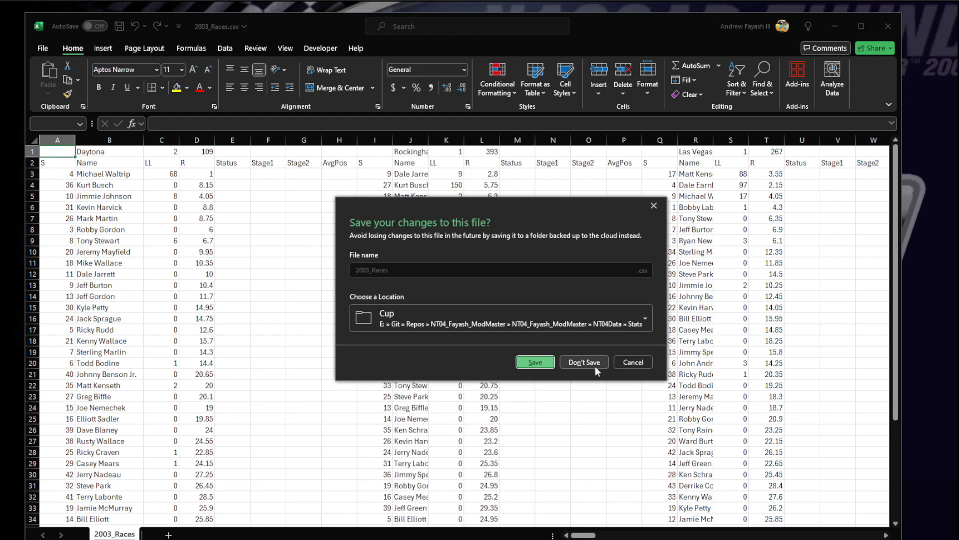
{"action": "left_click", "coordinate": [584, 361]}
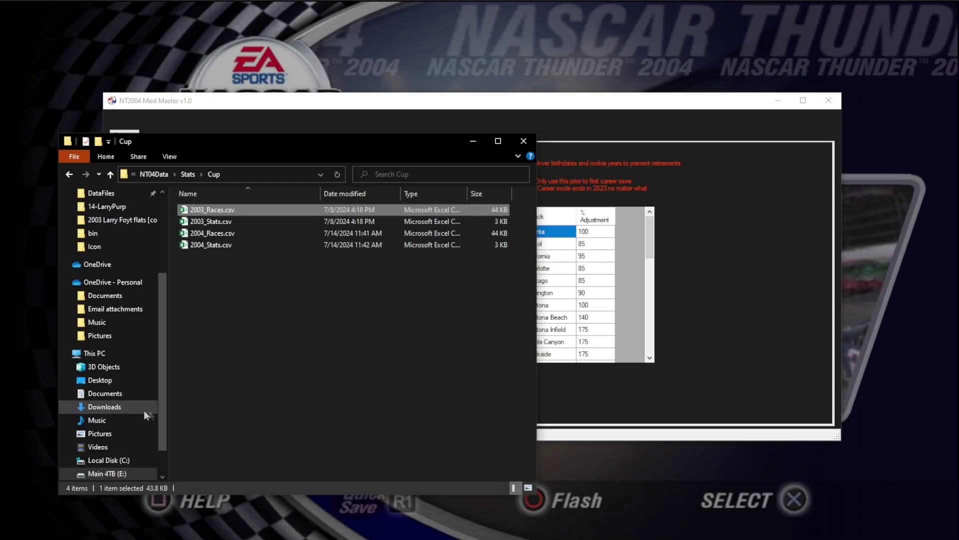
{"action": "double_click", "coordinate": [230, 221]}
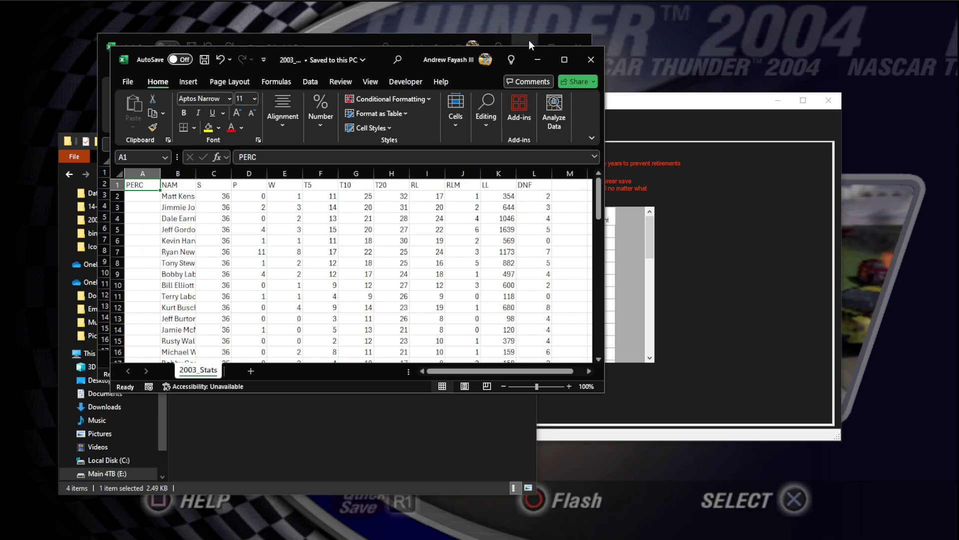
{"action": "left_click_drag", "start_coordinate": [379, 55], "coordinate": [303, 23]}
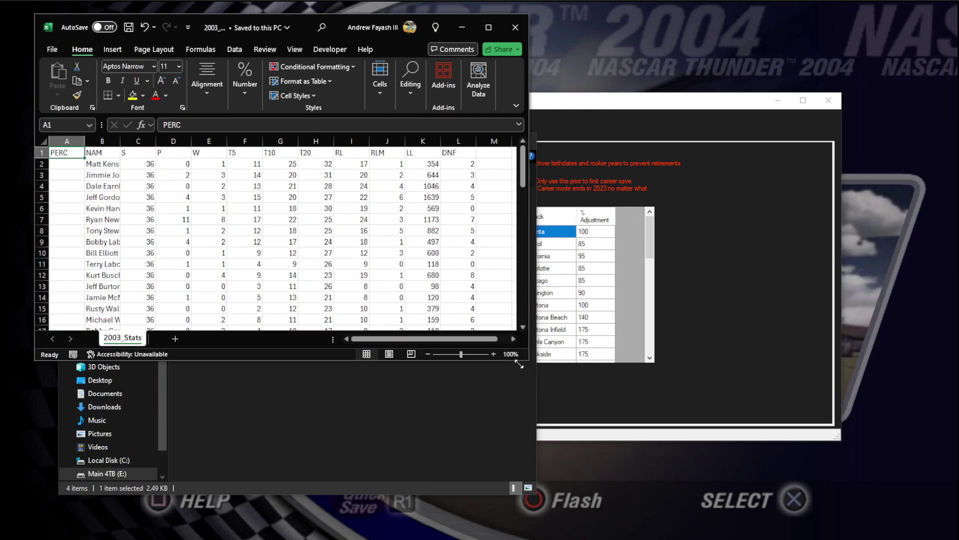
{"action": "left_click_drag", "start_coordinate": [519, 364], "coordinate": [864, 527]}
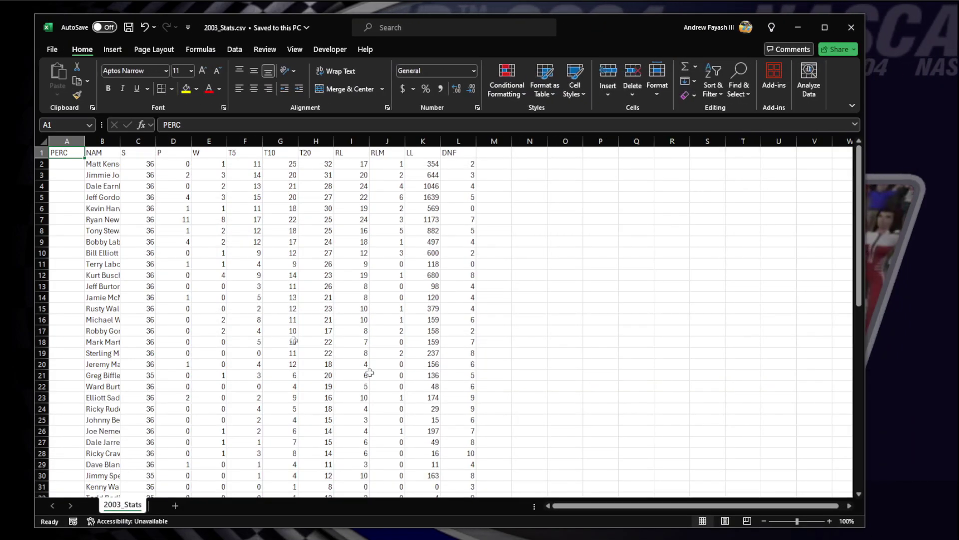
- Examine the driver entries in the NAM column and the PERC cells beside them in 2003_Stats.csv
{"action": "left_click_drag", "start_coordinate": [90, 163], "coordinate": [90, 208]}
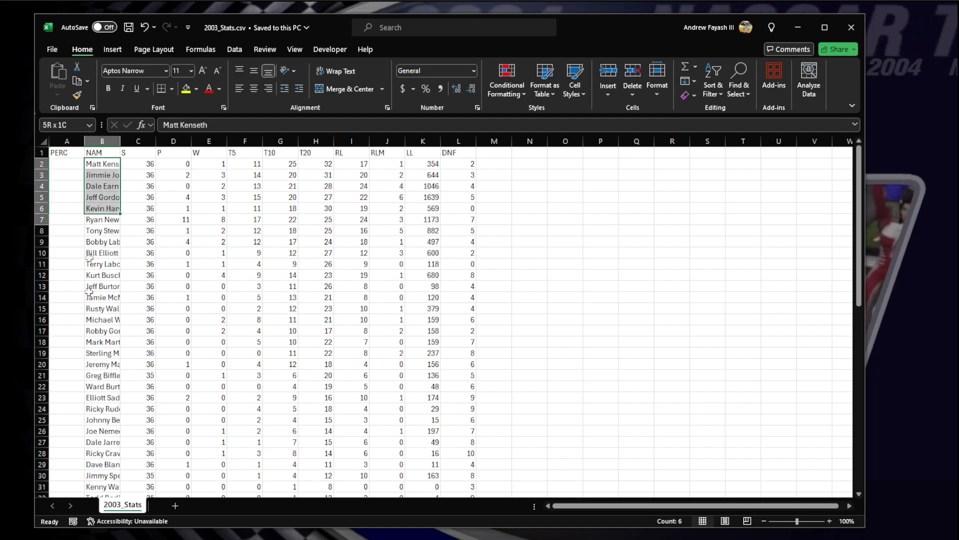
{"action": "left_click_drag", "start_coordinate": [89, 292], "coordinate": [100, 453]}
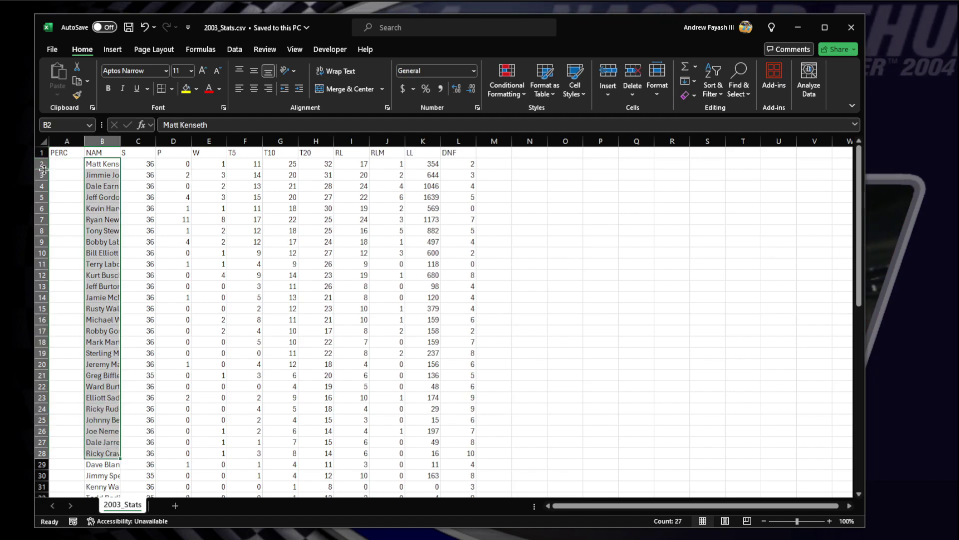
{"action": "left_click_drag", "start_coordinate": [66, 164], "coordinate": [67, 297]}
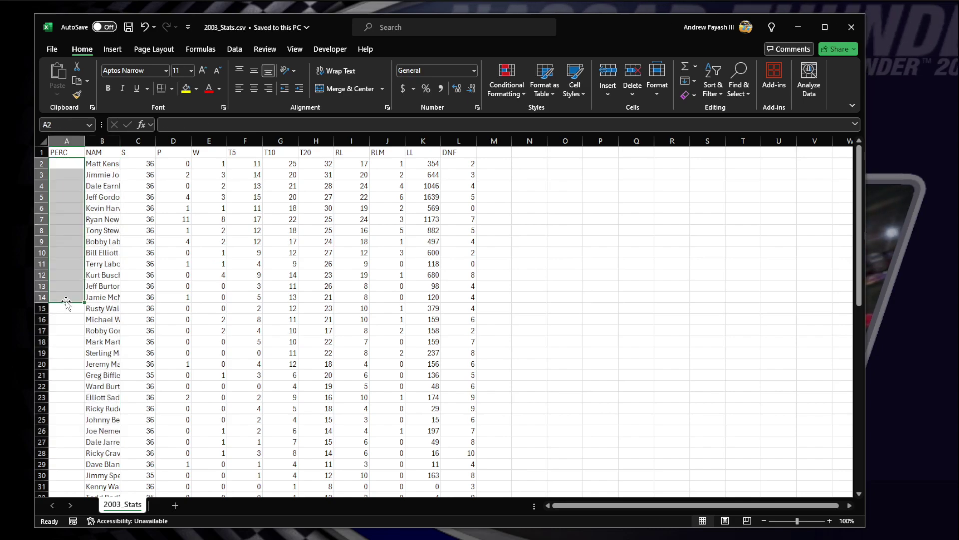
{"action": "left_click", "coordinate": [169, 290]}
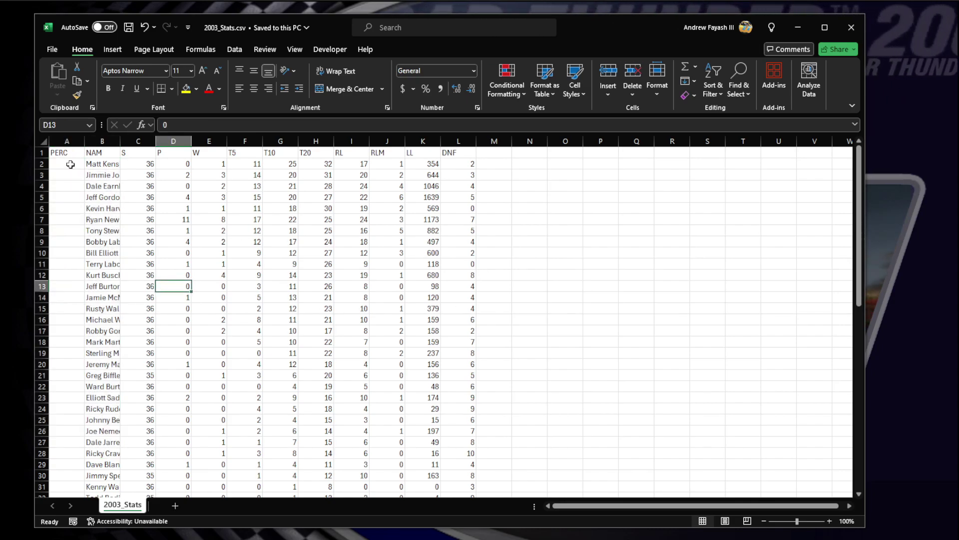
{"action": "left_click_drag", "start_coordinate": [102, 164], "coordinate": [122, 414]}
{"action": "left_click", "coordinate": [257, 375]}
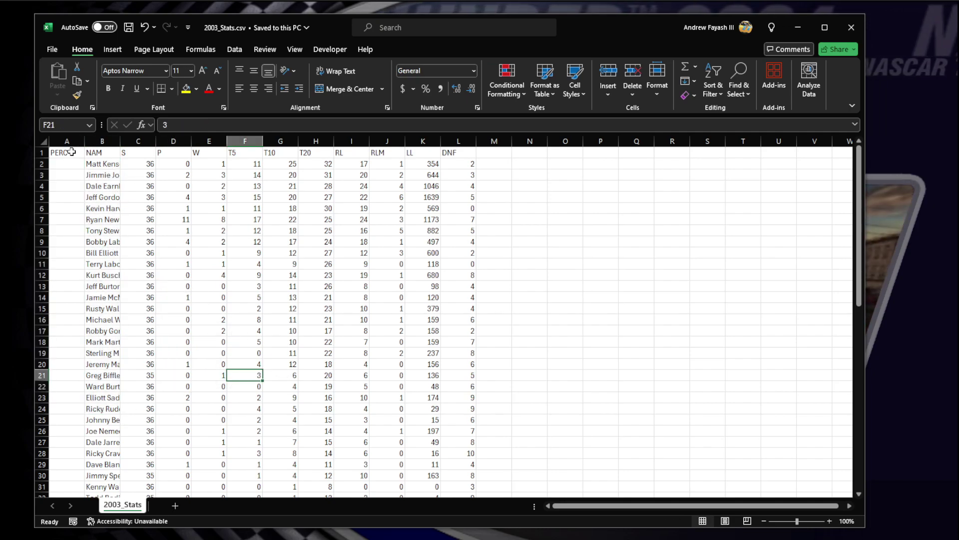
- Examine the header row from PERC to DNF and the block of driver data beneath it
{"action": "left_click", "coordinate": [40, 152]}
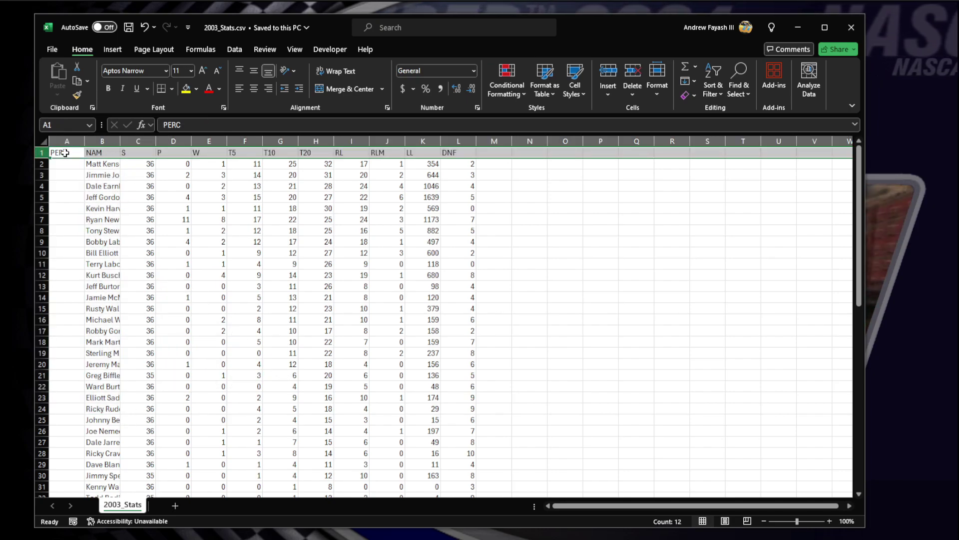
{"action": "left_click_drag", "start_coordinate": [67, 153], "coordinate": [463, 155]}
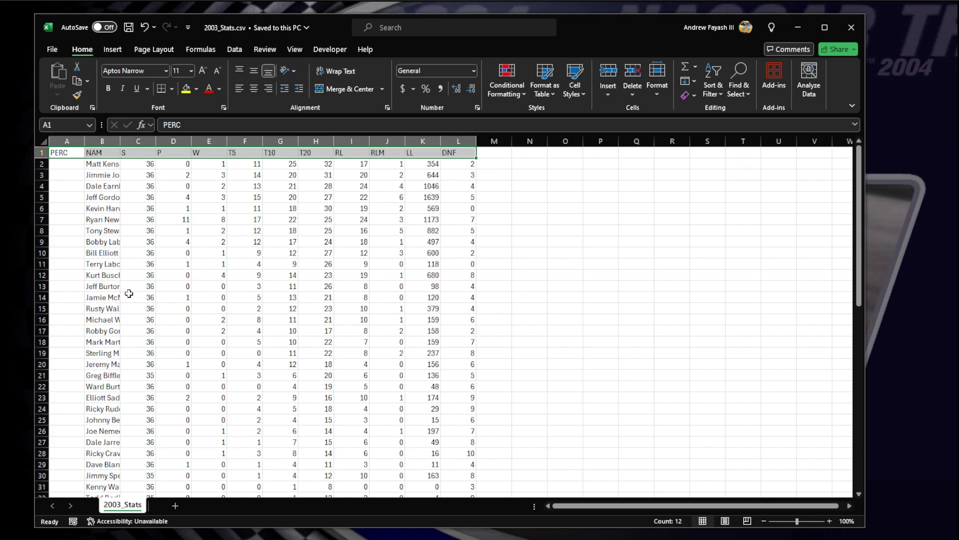
{"action": "left_click_drag", "start_coordinate": [106, 172], "coordinate": [272, 423]}
{"action": "left_click", "coordinate": [364, 309]}
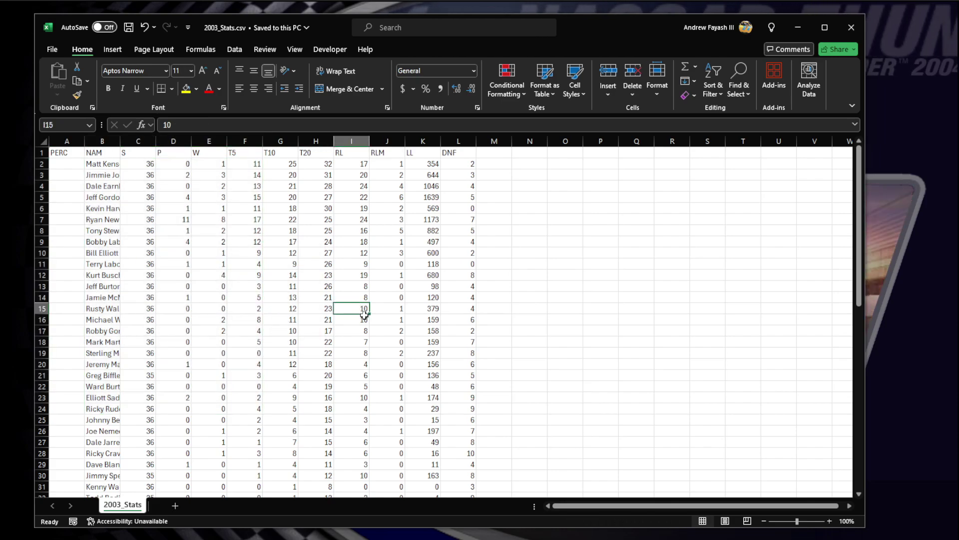
{"action": "left_click", "coordinate": [104, 162]}
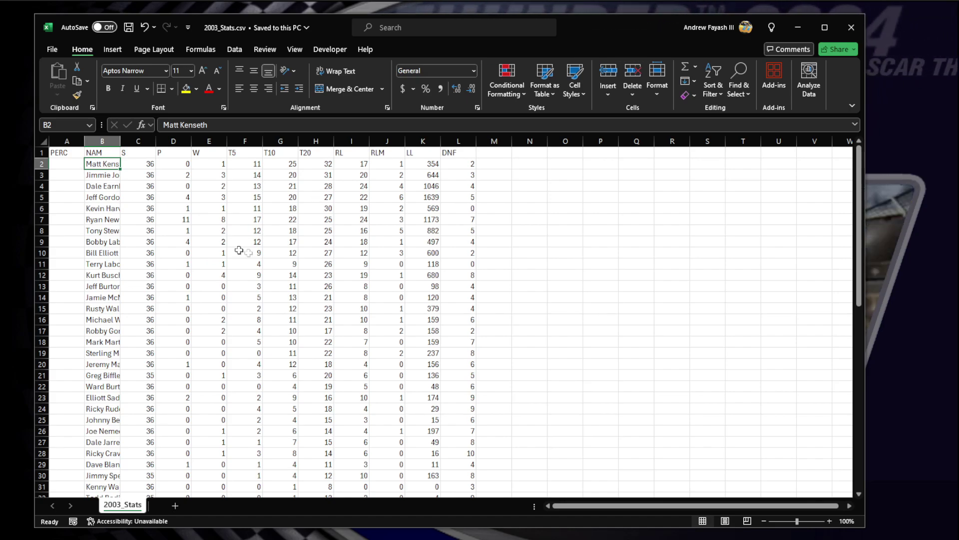
{"action": "key", "text": "ctrl+c"}
{"action": "right_click", "coordinate": [519, 165]}
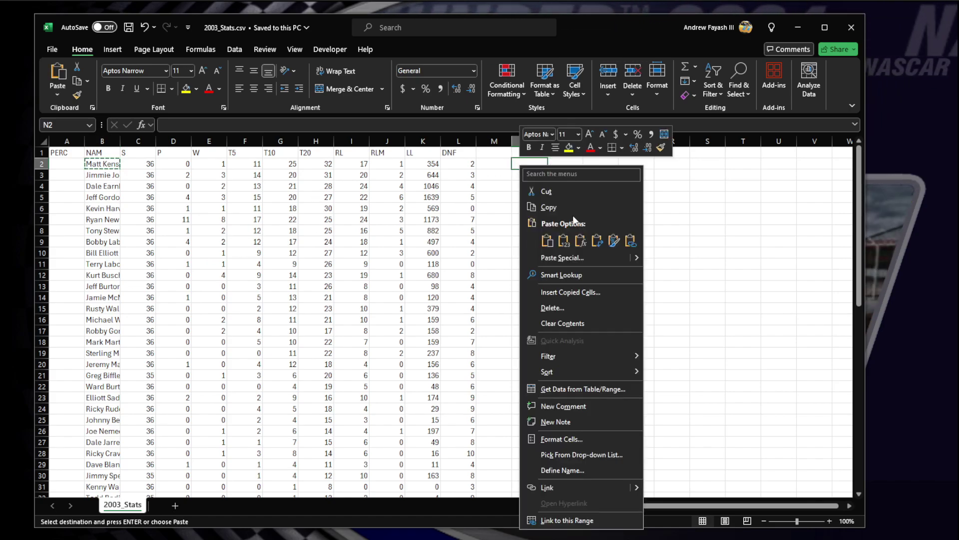
{"action": "left_click", "coordinate": [567, 244]}
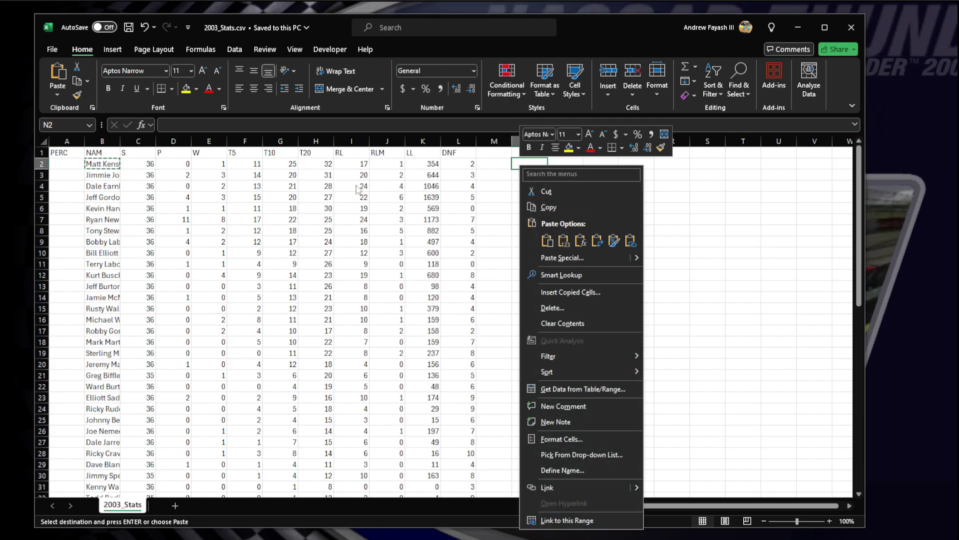
{"action": "key", "text": "Escape"}
{"action": "key", "text": "Escape"}
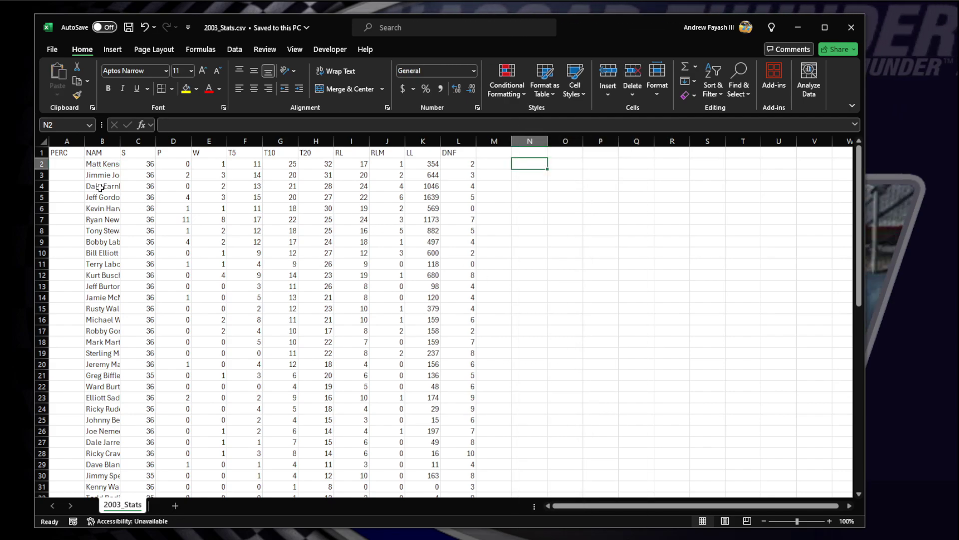
- Add a leading space before the driver name in B2
{"action": "left_click", "coordinate": [100, 165]}
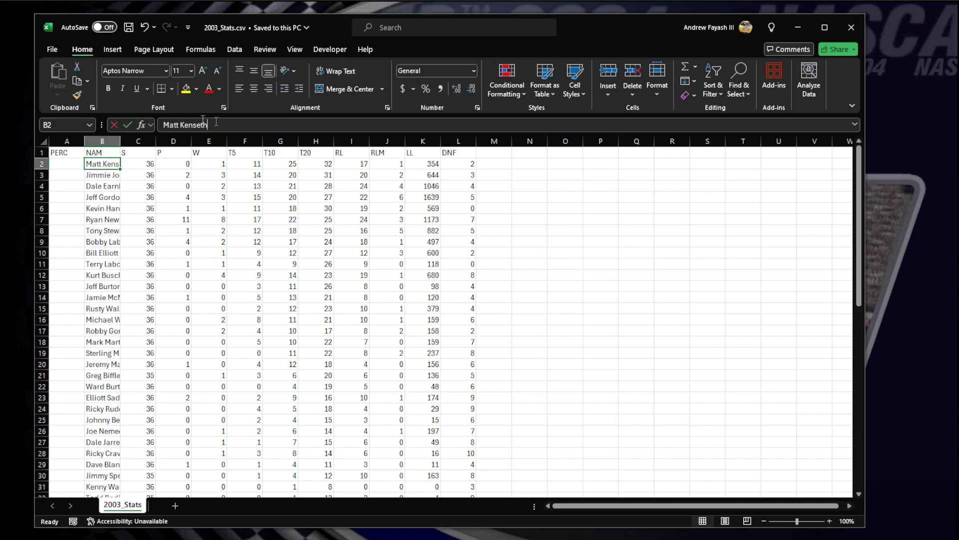
{"action": "left_click_drag", "start_coordinate": [216, 121], "coordinate": [159, 125]}
{"action": "key", "text": "Return"}
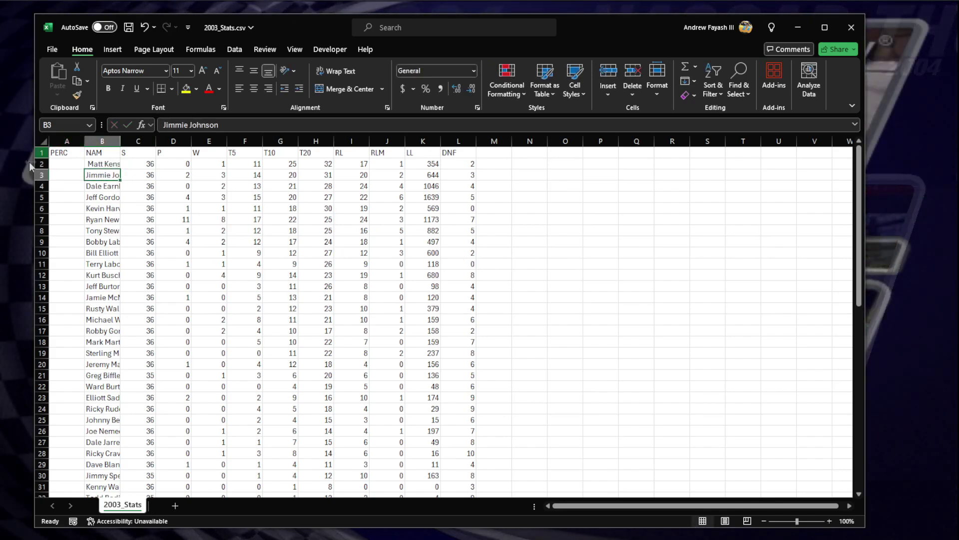
- Enter the formula =RIGHT(B2, LEN(B2)-2) in M2 to strip the leading characters from the driver name
{"action": "left_click", "coordinate": [495, 163]}
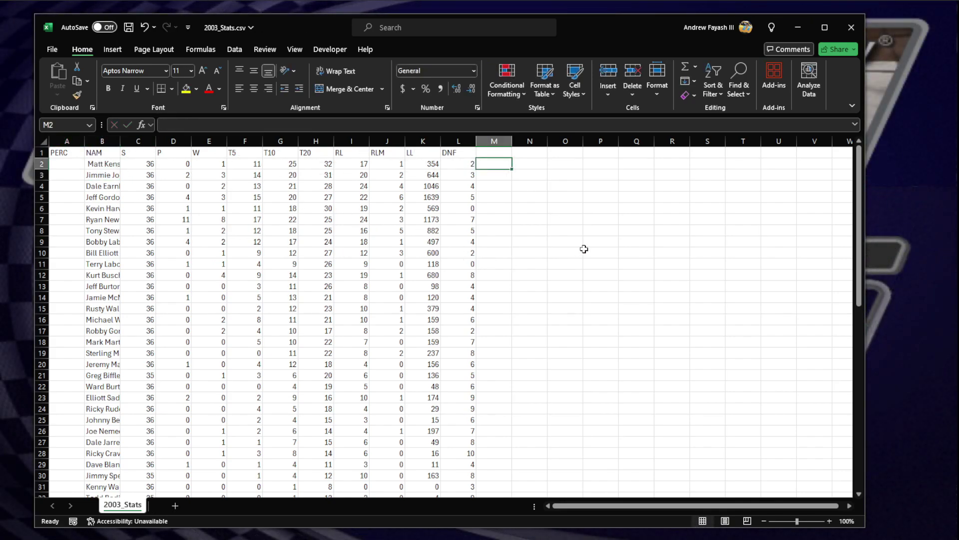
{"action": "type", "text": "=RIGHT(LEN(B2"}
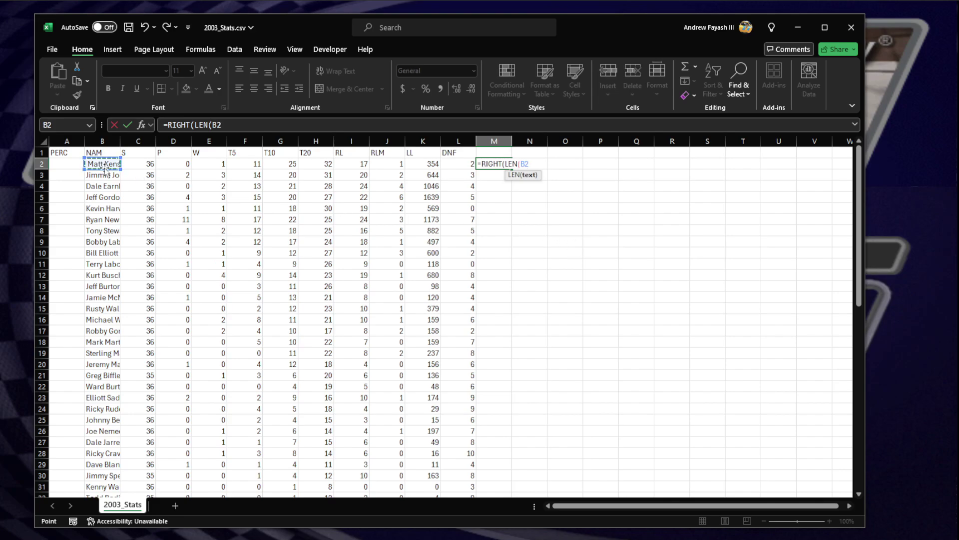
{"action": "type", "text": ")-2,"}
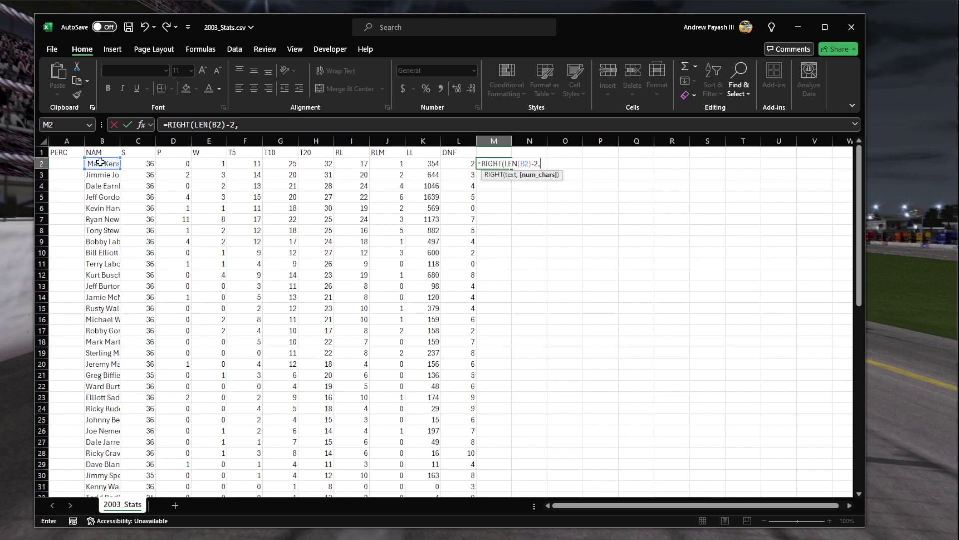
{"action": "type", "text": "l"}
{"action": "key", "text": "BackSpace"}
{"action": "key", "text": "BackSpace"}
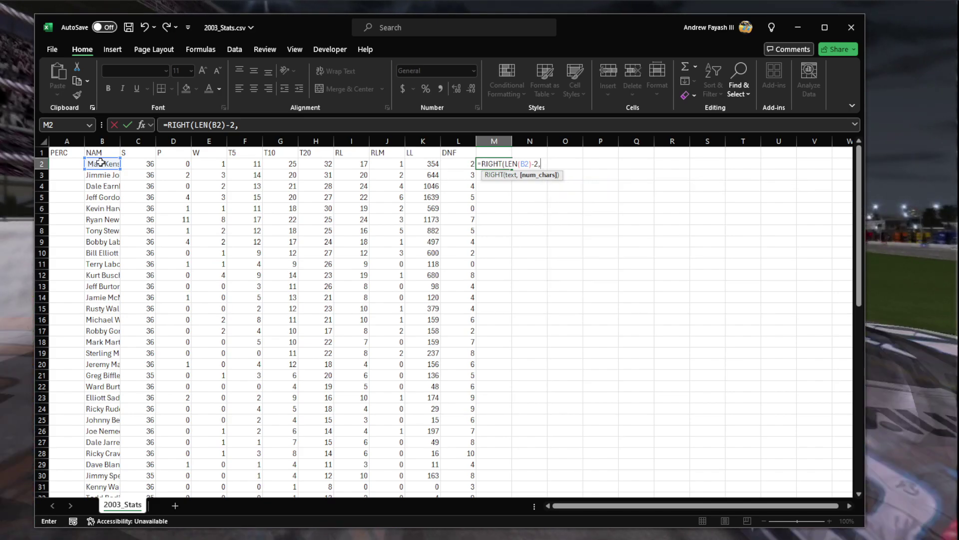
{"action": "left_click", "coordinate": [195, 125]}
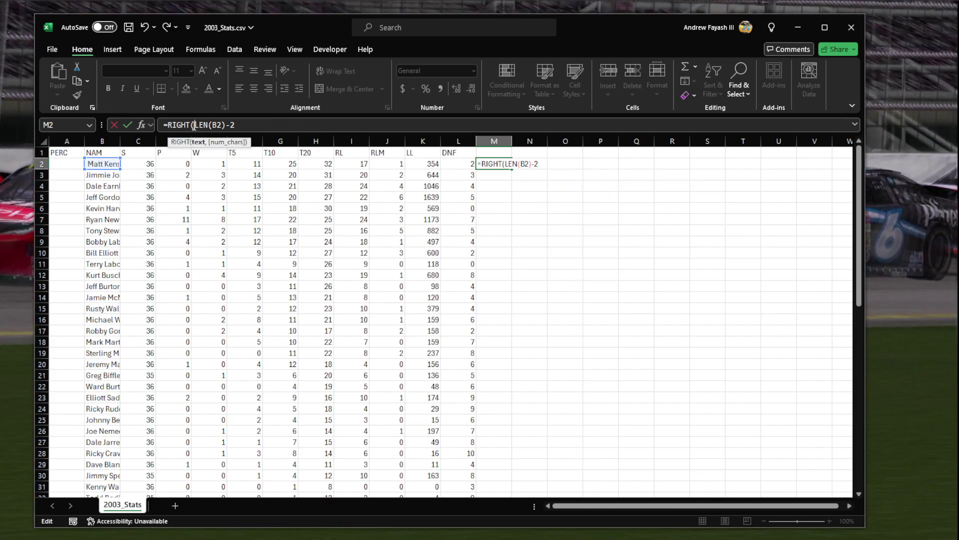
{"action": "type", "text": ","}
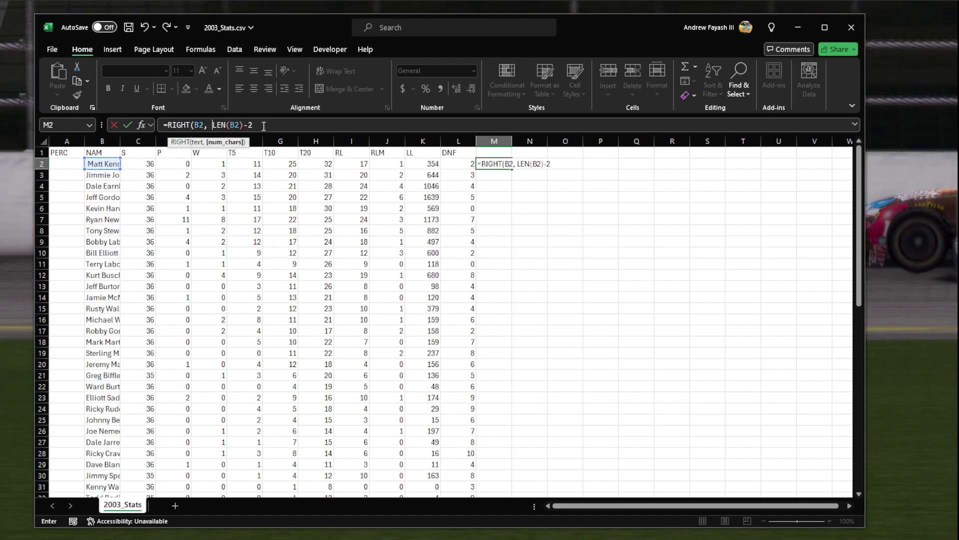
{"action": "key", "text": "Return"}
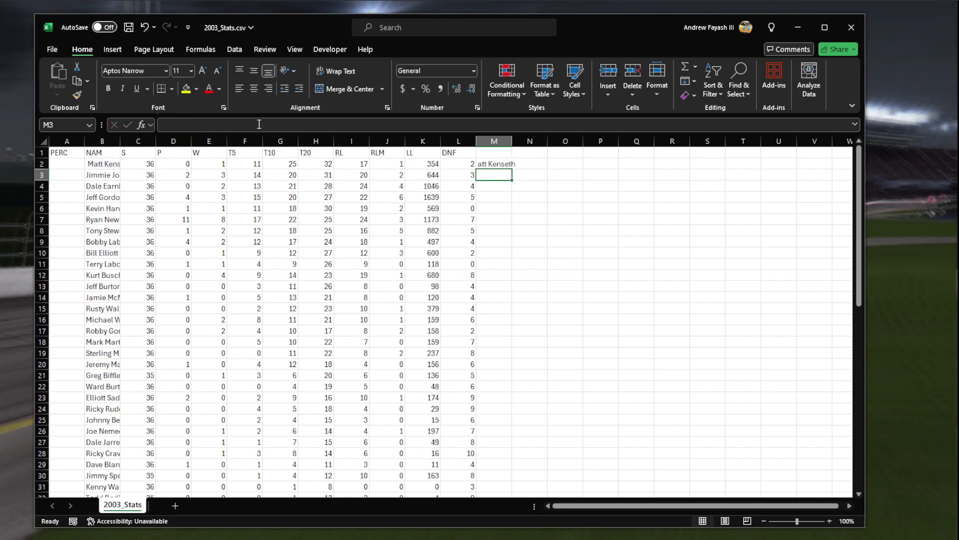
- Add a second leading space before the driver name in B2
{"action": "left_click", "coordinate": [102, 164]}
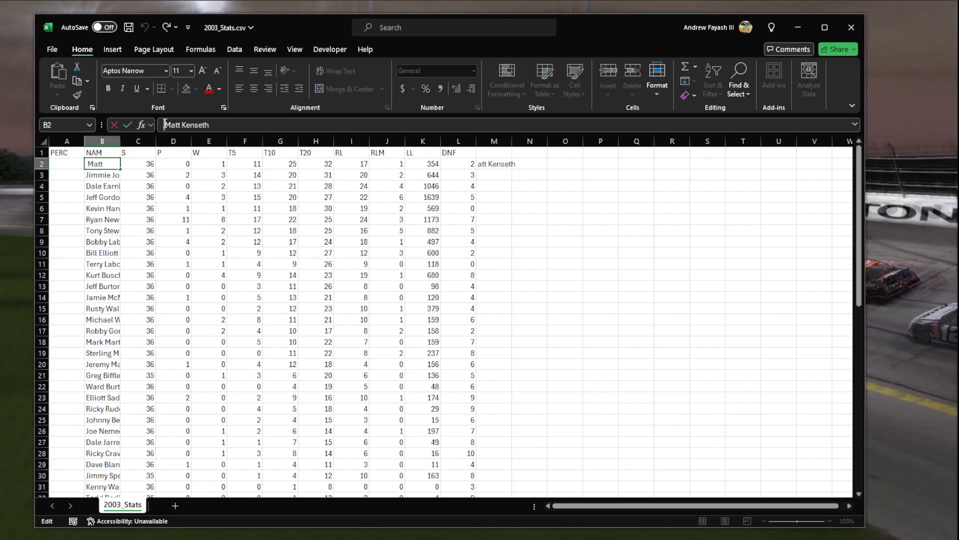
{"action": "left_click", "coordinate": [102, 174]}
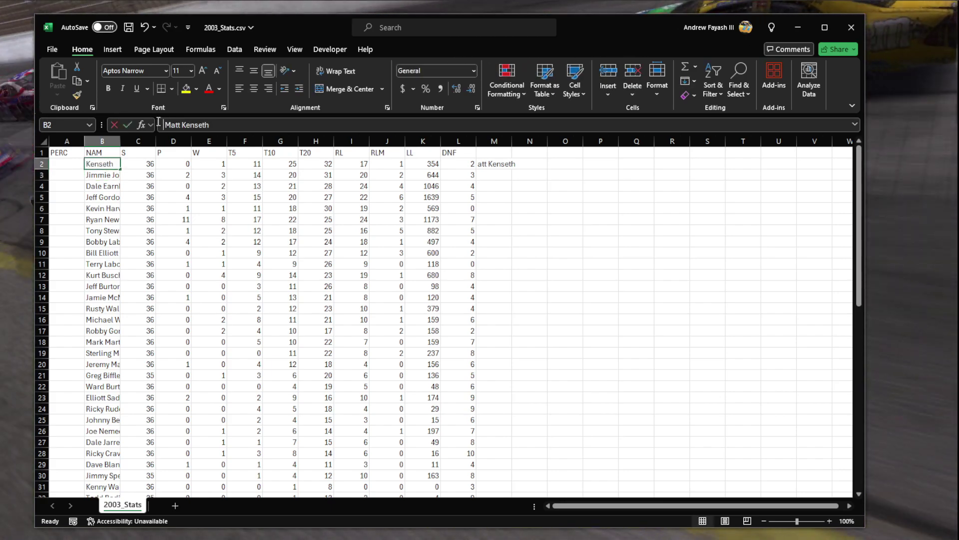
{"action": "key", "text": "Return"}
- Fill the M2 formula down to M9 and paste the results as values over the driver names in B2:B9
{"action": "left_click", "coordinate": [503, 165]}
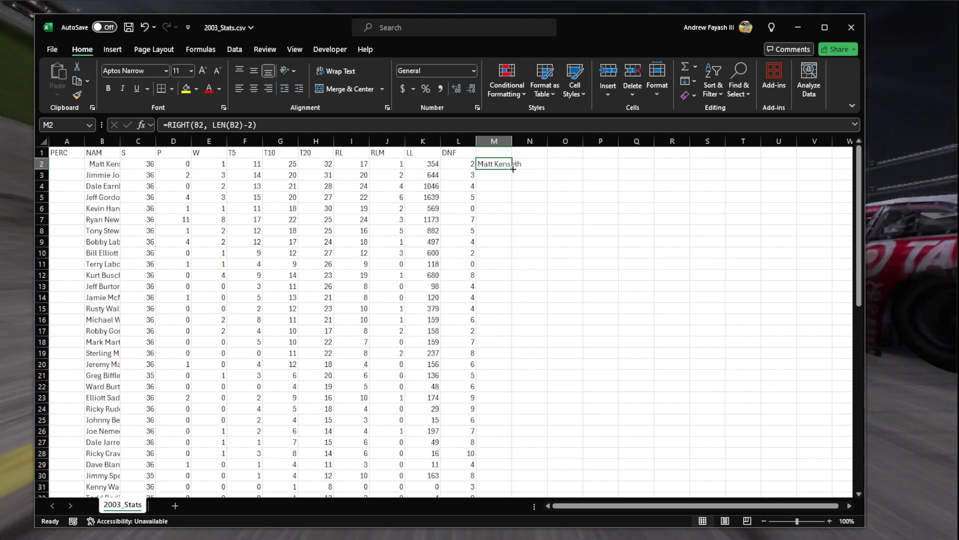
{"action": "left_click_drag", "start_coordinate": [513, 169], "coordinate": [499, 240]}
{"action": "left_click_drag", "start_coordinate": [494, 164], "coordinate": [498, 240]}
{"action": "left_click", "coordinate": [102, 164]}
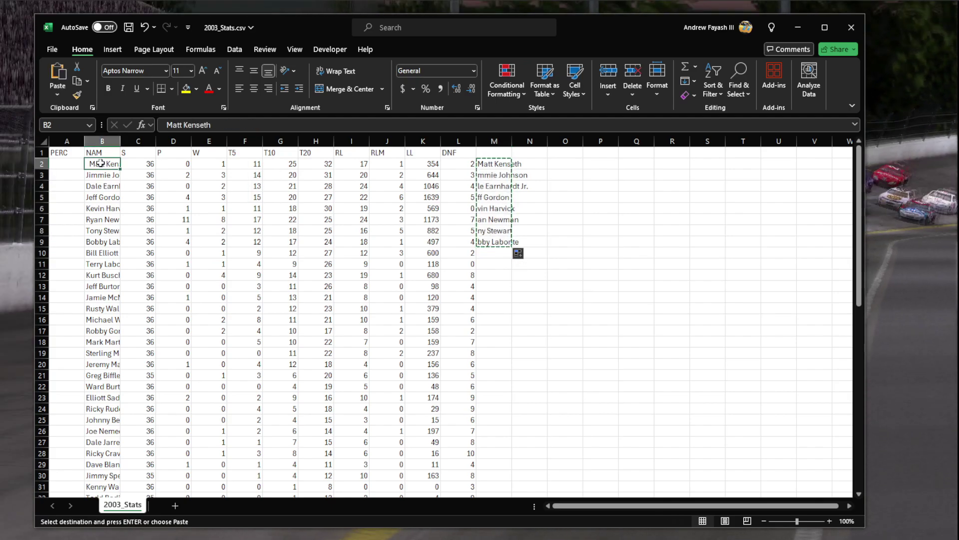
{"action": "right_click", "coordinate": [104, 165]}
{"action": "left_click", "coordinate": [146, 239]}
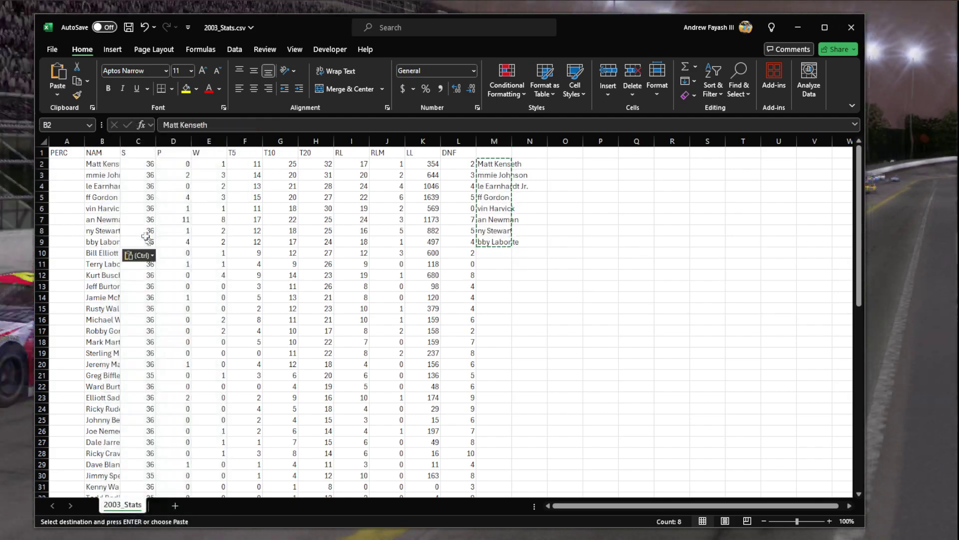
- Undo the pasted names, the column M formulas and the leading spaces in B2, and return to M2
{"action": "key", "text": "ctrl+z"}
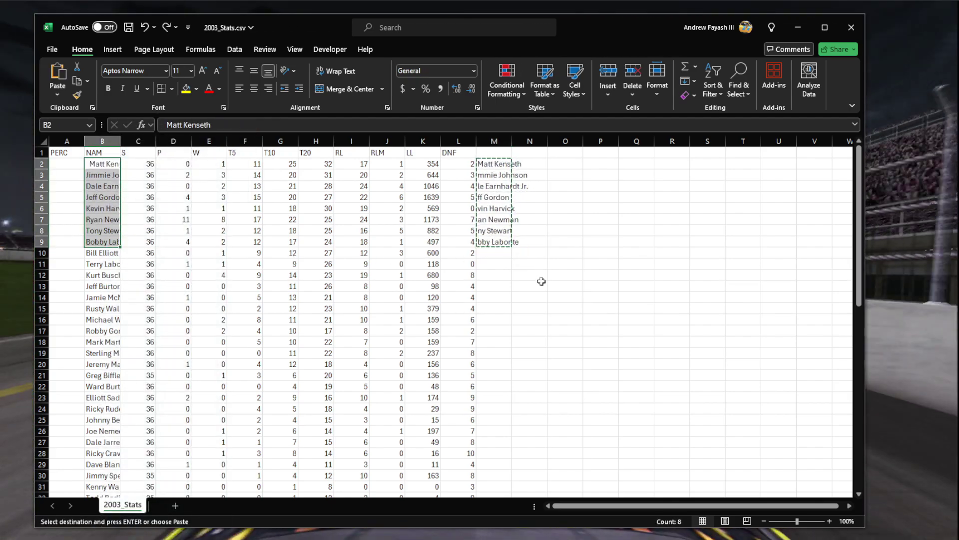
{"action": "key", "text": "ctrl+z"}
{"action": "key", "text": "ctrl+z"}
{"action": "key", "text": "ctrl+z"}
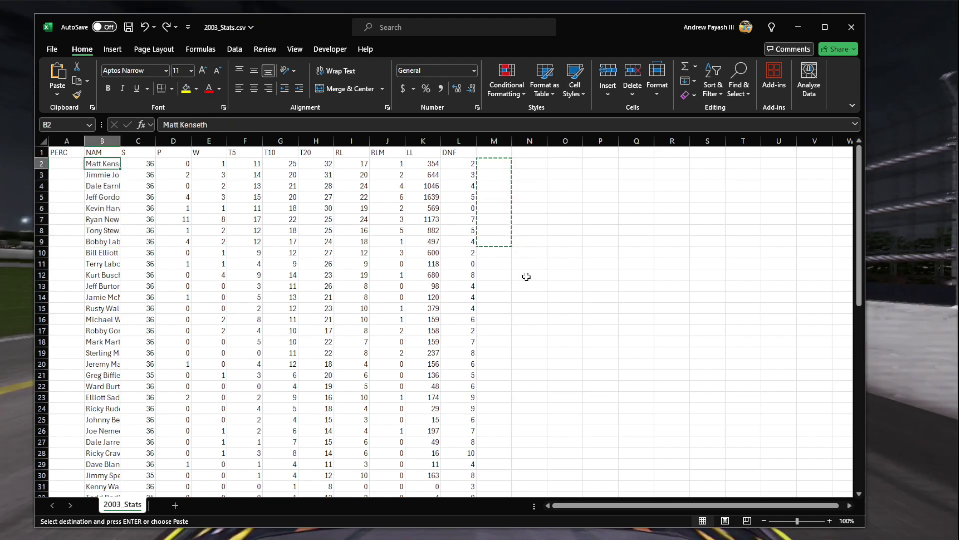
{"action": "left_click", "coordinate": [484, 166]}
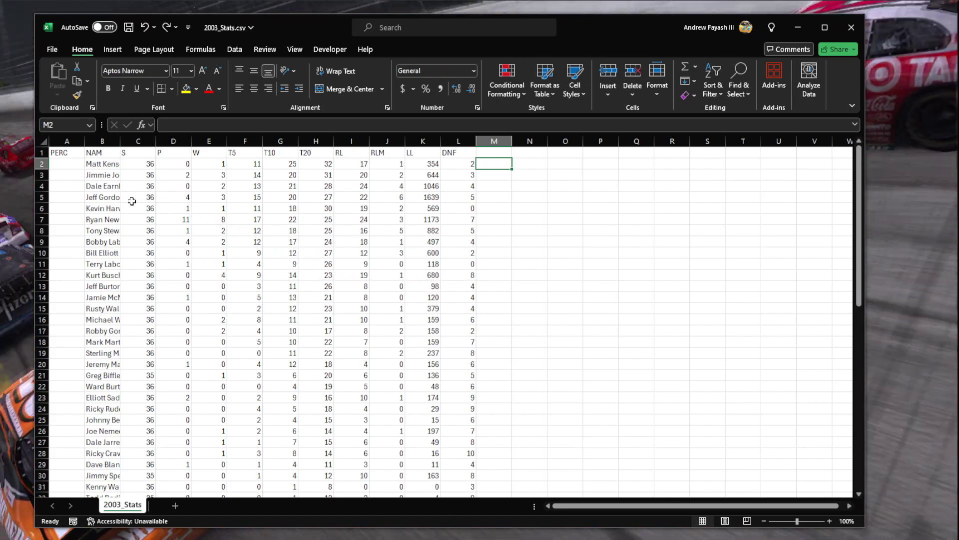
- Examine the driver names in the NAM column from the first rows through the mid-thirties
{"action": "left_click_drag", "start_coordinate": [99, 165], "coordinate": [102, 331]}
{"action": "left_click", "coordinate": [233, 220]}
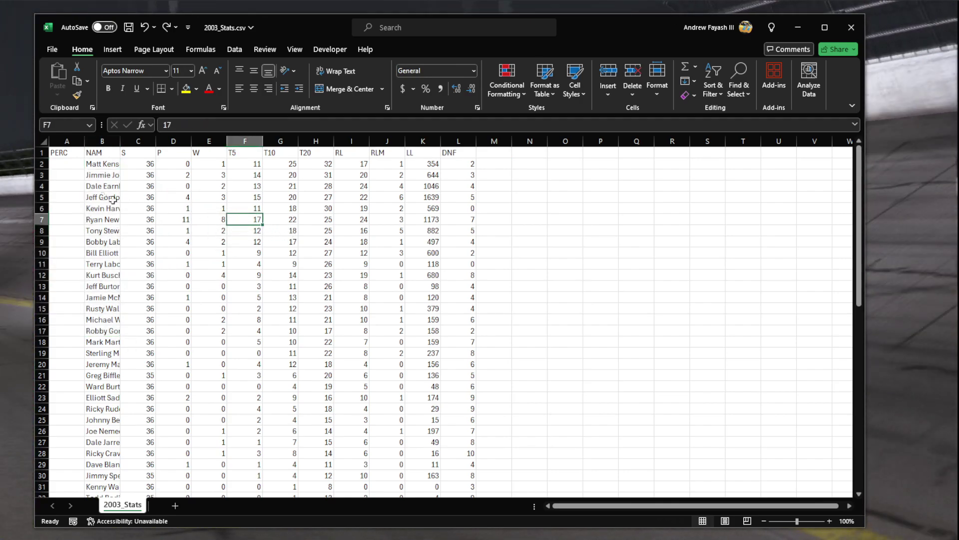
{"action": "left_click_drag", "start_coordinate": [90, 164], "coordinate": [96, 202]}
{"action": "left_click", "coordinate": [62, 166]}
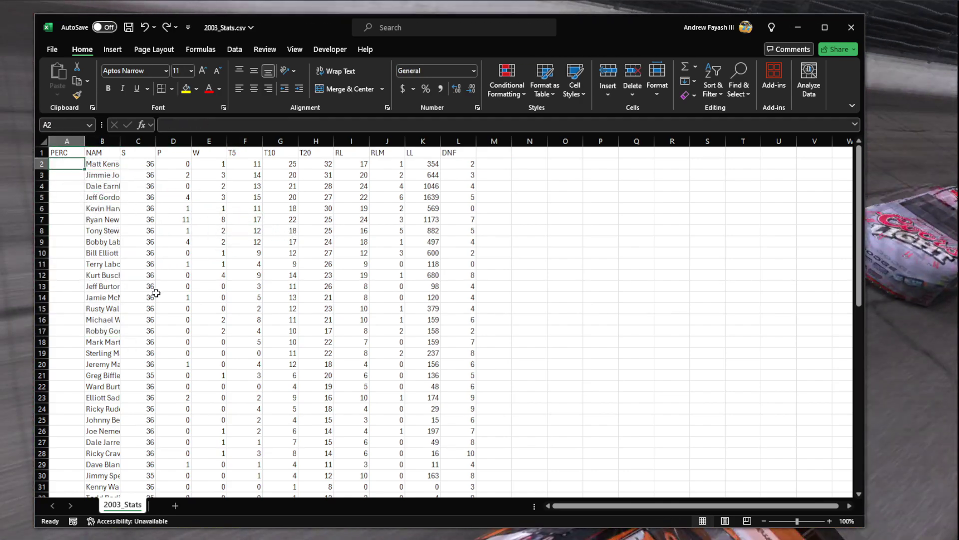
{"action": "scroll", "coordinate": [156, 292], "scroll_direction": "down", "scroll_amount": 3}
{"action": "left_click_drag", "start_coordinate": [102, 297], "coordinate": [116, 437]}
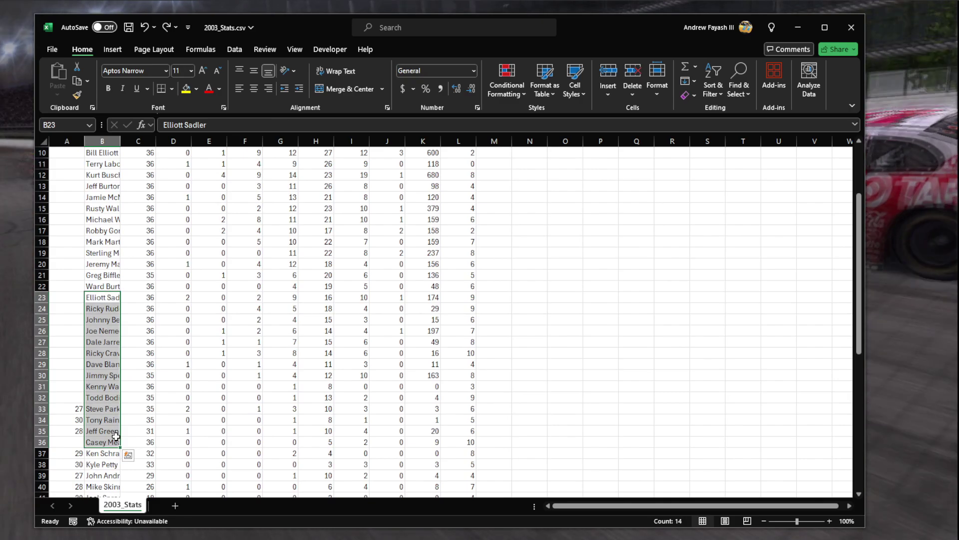
{"action": "left_click", "coordinate": [239, 360]}
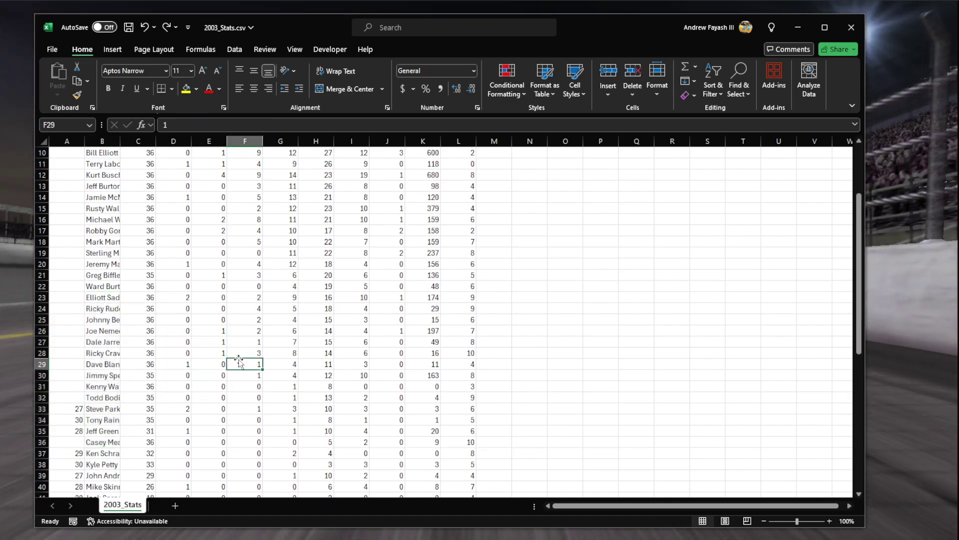
{"action": "scroll", "coordinate": [240, 361], "scroll_direction": "up", "scroll_amount": 3}
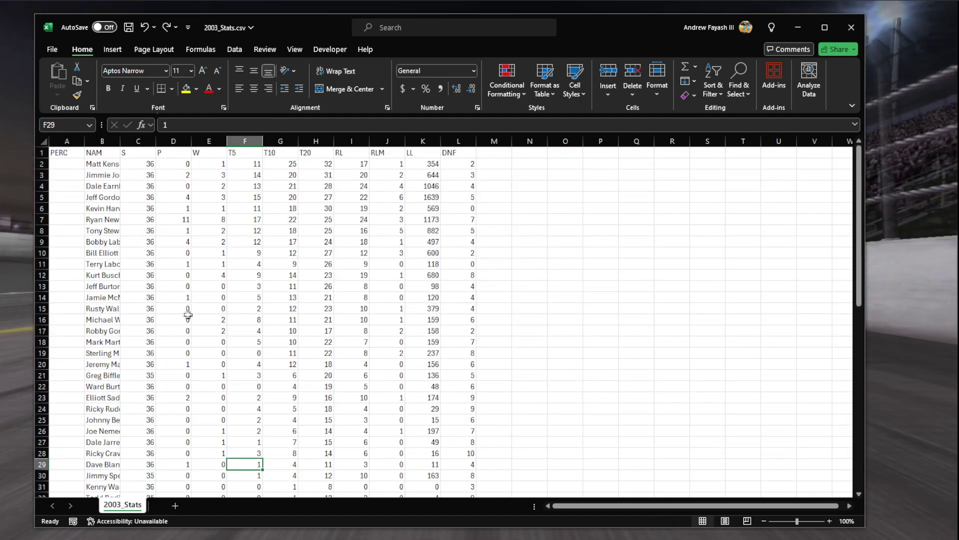
- Examine the PERC column from its header down to the last driver rows
{"action": "left_click", "coordinate": [75, 140]}
{"action": "scroll", "coordinate": [63, 278], "scroll_direction": "down", "scroll_amount": 8}
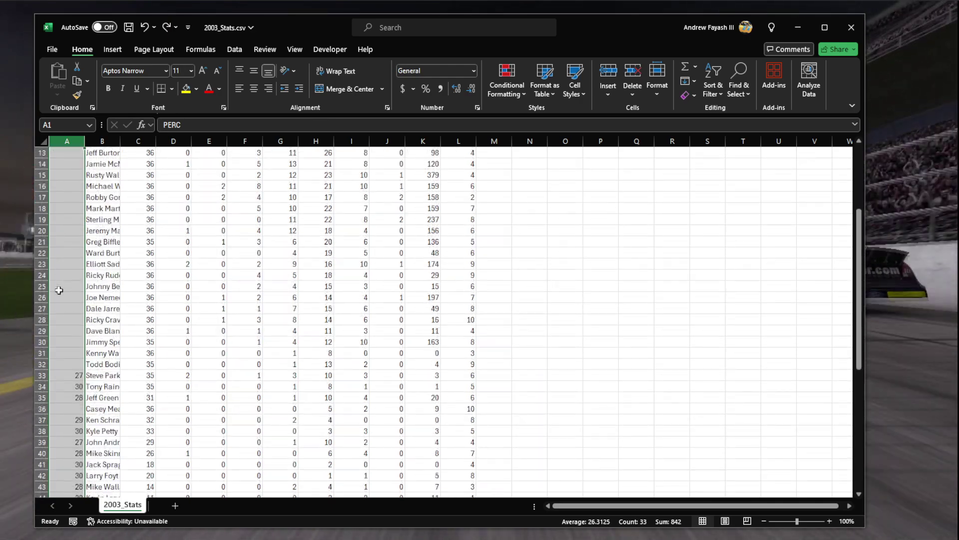
{"action": "scroll", "coordinate": [75, 309], "scroll_direction": "down", "scroll_amount": 1}
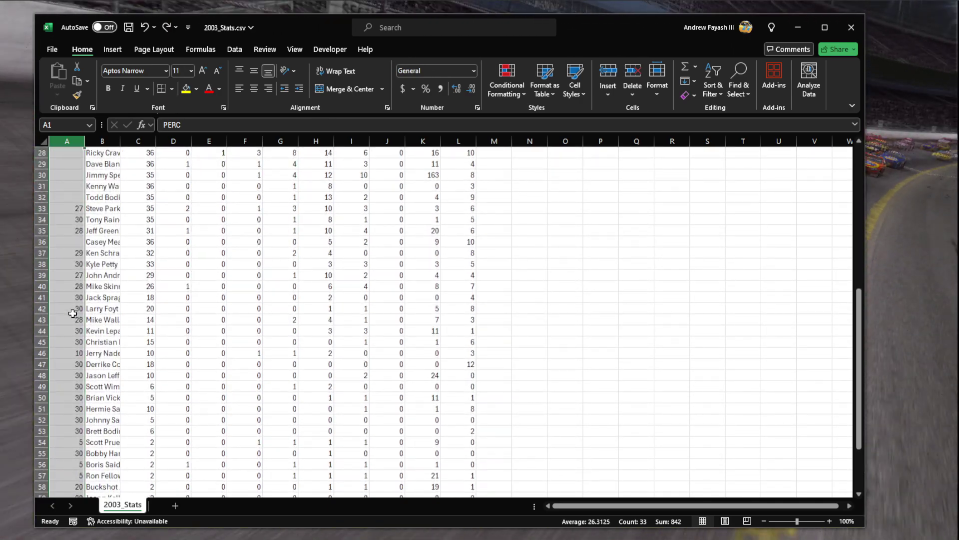
{"action": "scroll", "coordinate": [73, 313], "scroll_direction": "down", "scroll_amount": 1}
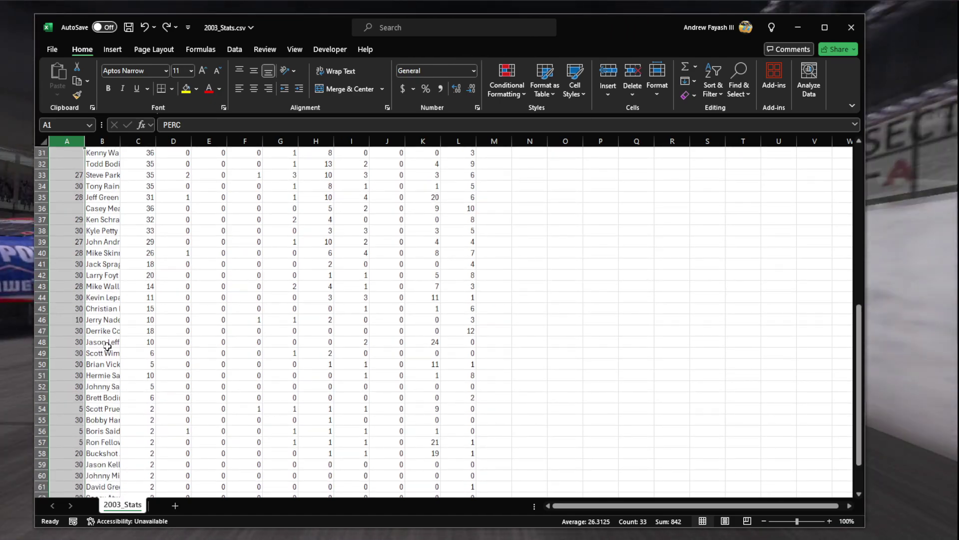
{"action": "scroll", "coordinate": [108, 346], "scroll_direction": "down", "scroll_amount": 4}
- Examine the PERC values and driver names in rows 54 to 57 of the stats sheet
{"action": "left_click", "coordinate": [129, 320]}
{"action": "left_click", "coordinate": [104, 275]}
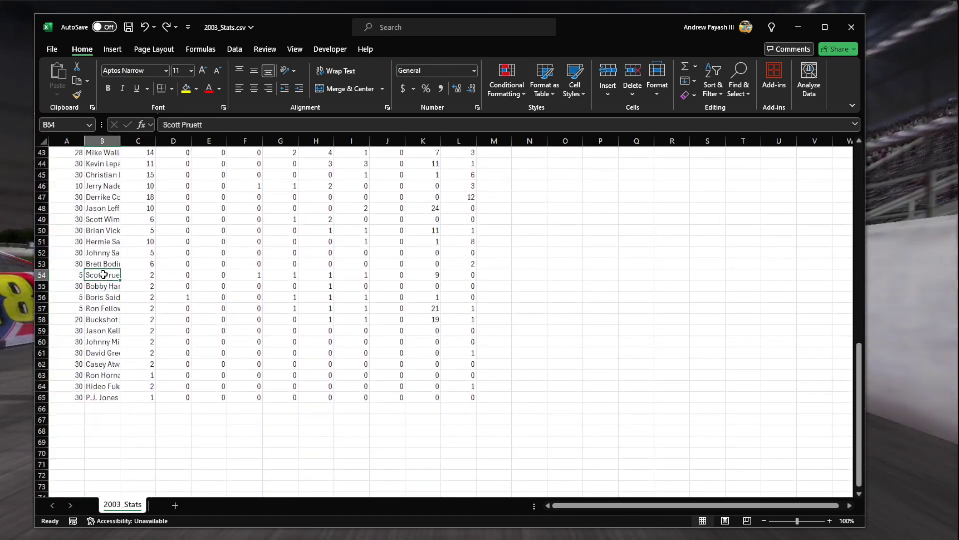
{"action": "left_click", "coordinate": [106, 298]}
{"action": "left_click", "coordinate": [97, 275]}
{"action": "left_click", "coordinate": [77, 276]}
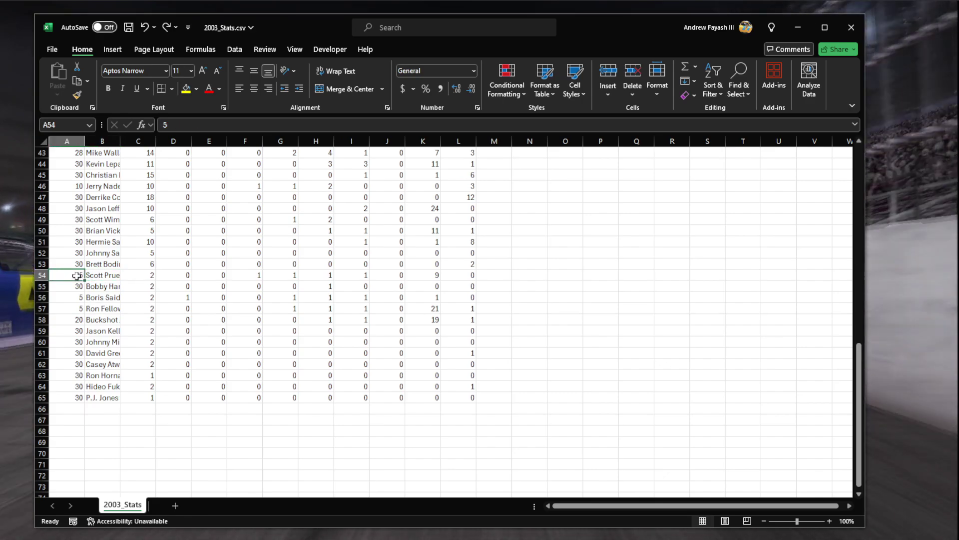
{"action": "left_click", "coordinate": [98, 276]}
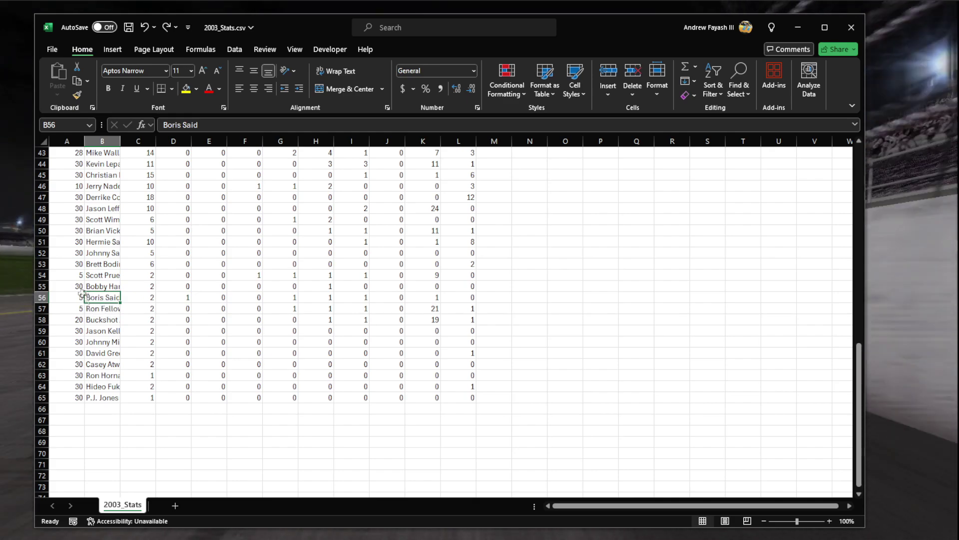
{"action": "left_click", "coordinate": [74, 276]}
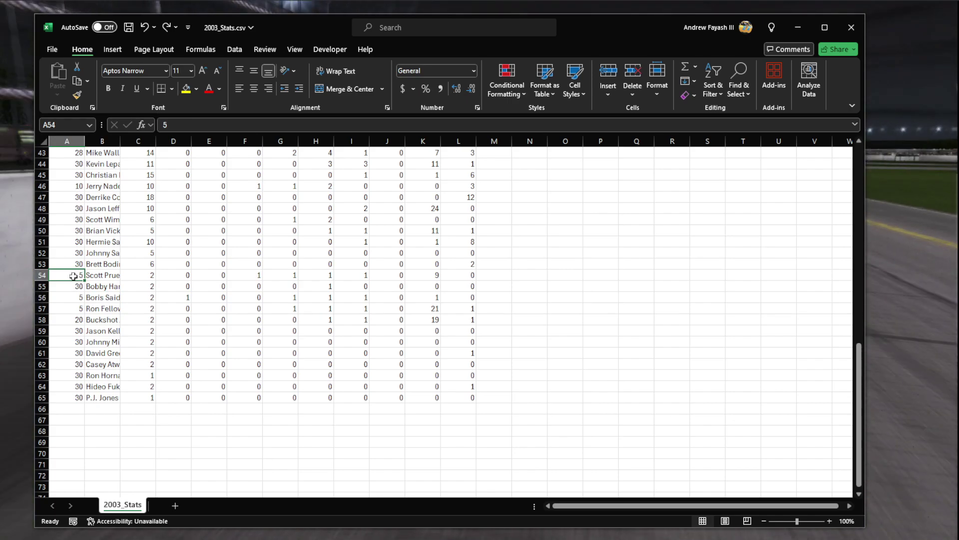
{"action": "left_click_drag", "start_coordinate": [73, 298], "coordinate": [75, 308]}
{"action": "left_click", "coordinate": [108, 276]}
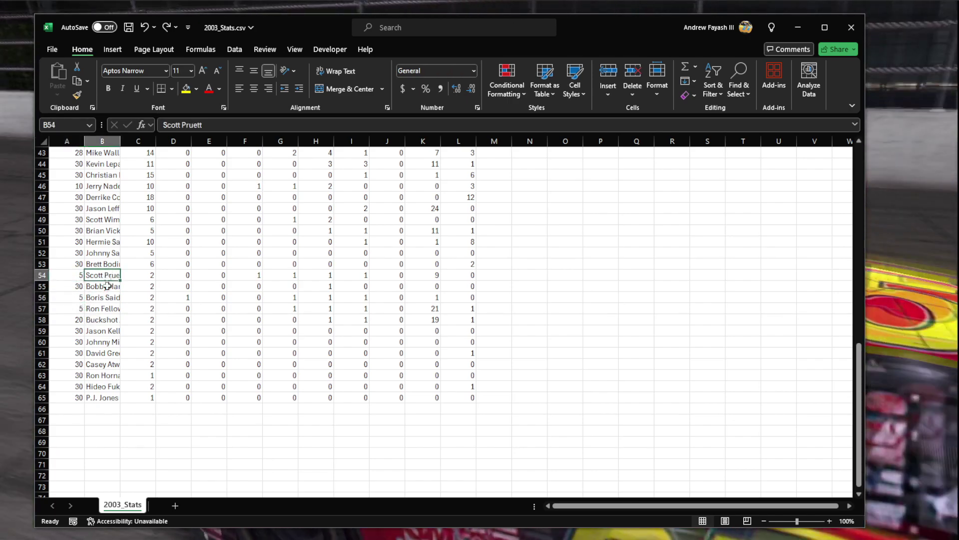
{"action": "left_click_drag", "start_coordinate": [75, 275], "coordinate": [75, 308]}
{"action": "left_click", "coordinate": [173, 309]}
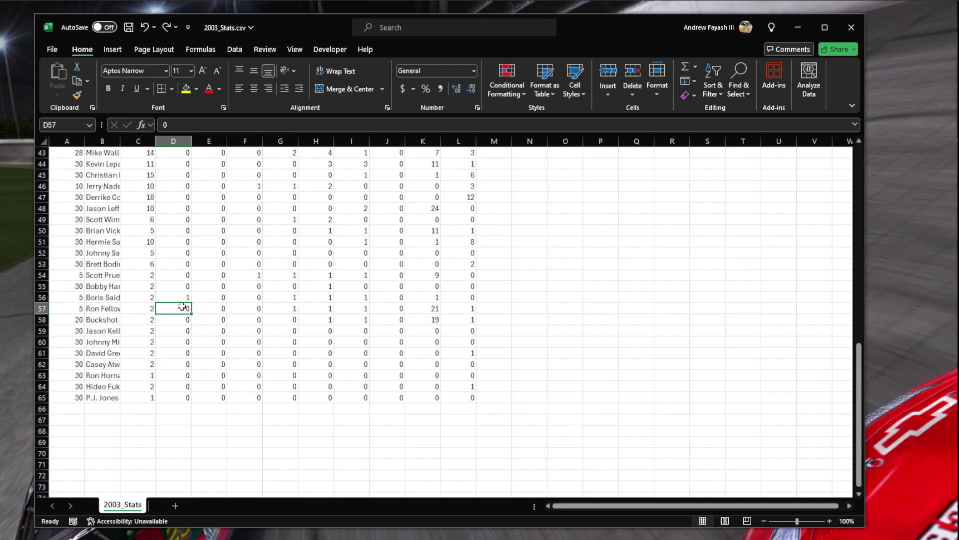
- Compare the blank PERC cells in the upper rows with the filled ones from row 33 downward
{"action": "scroll", "coordinate": [238, 418], "scroll_direction": "up", "scroll_amount": 1}
{"action": "scroll", "coordinate": [237, 415], "scroll_direction": "up", "scroll_amount": 1}
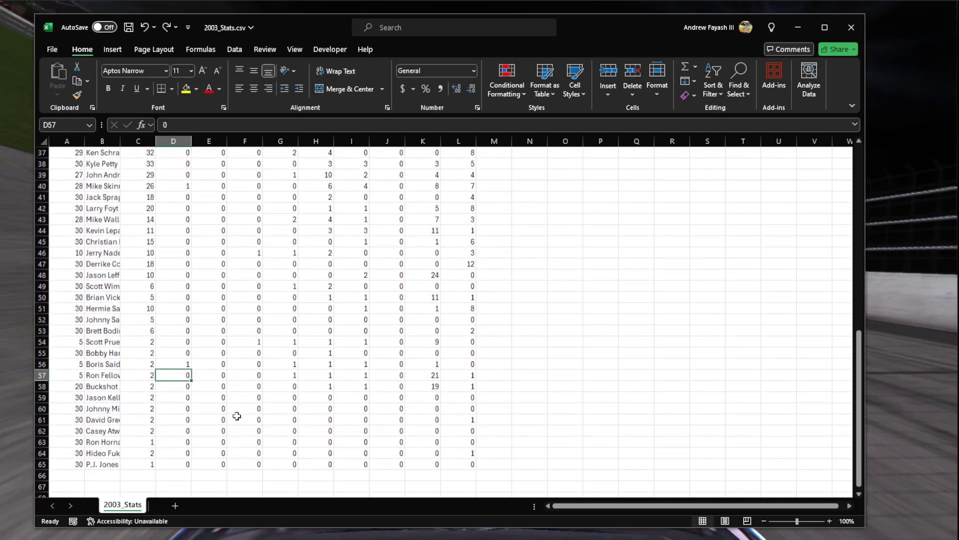
{"action": "scroll", "coordinate": [237, 416], "scroll_direction": "up", "scroll_amount": 12}
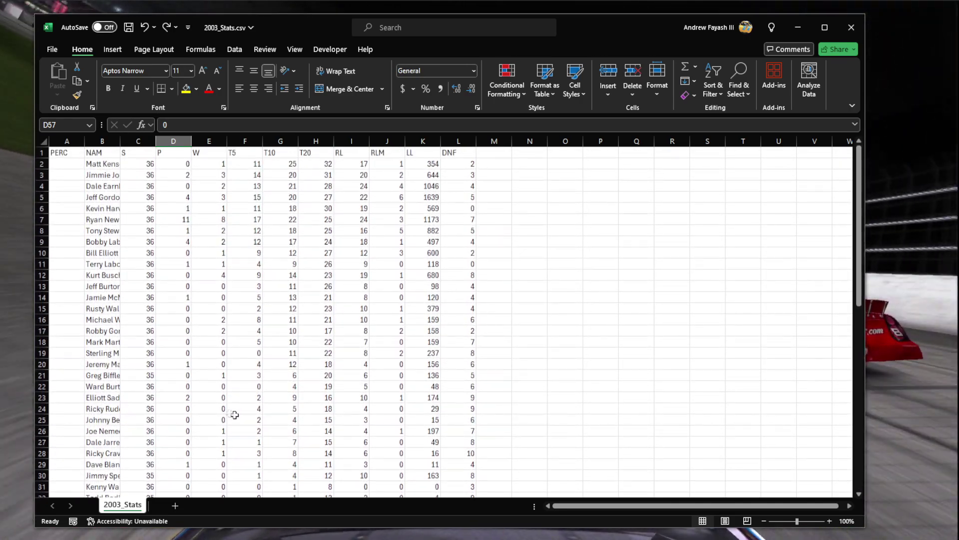
{"action": "scroll", "coordinate": [125, 310], "scroll_direction": "down", "scroll_amount": 8}
{"action": "scroll", "coordinate": [132, 321], "scroll_direction": "up", "scroll_amount": 8}
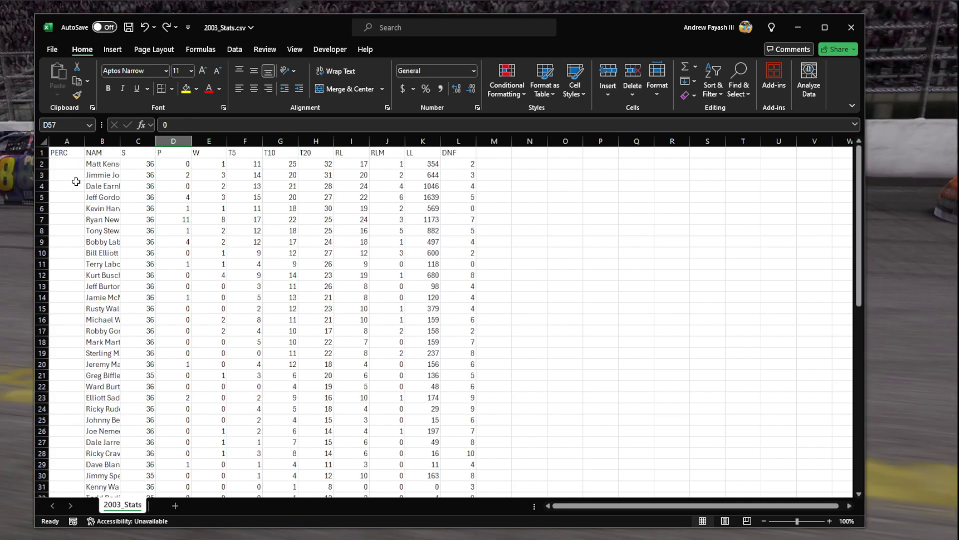
{"action": "scroll", "coordinate": [82, 299], "scroll_direction": "down", "scroll_amount": 6}
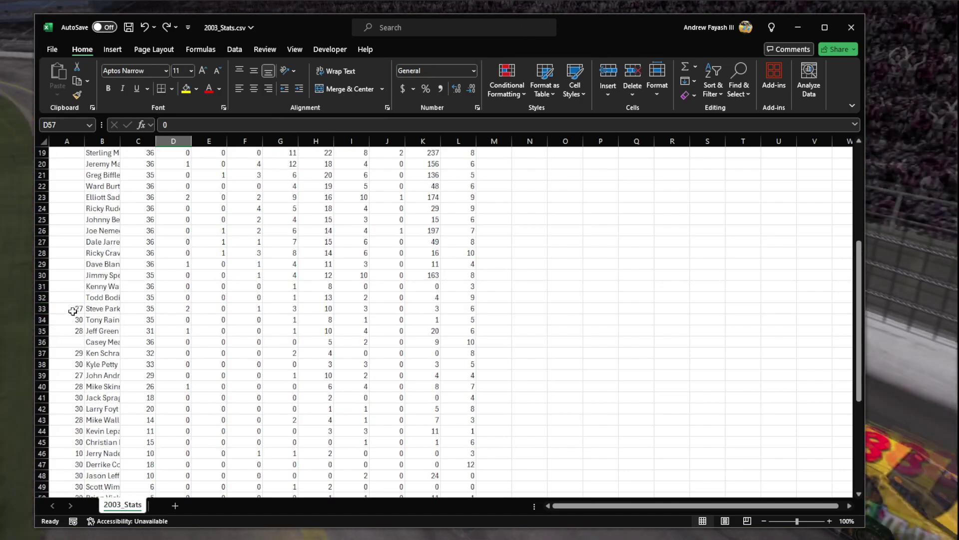
{"action": "mouse_move", "coordinate": [73, 311]}
{"action": "left_mouse_down"}
{"action": "mouse_move", "coordinate": [73, 340]}
{"action": "mouse_move", "coordinate": [74, 307]}
{"action": "left_mouse_up"}
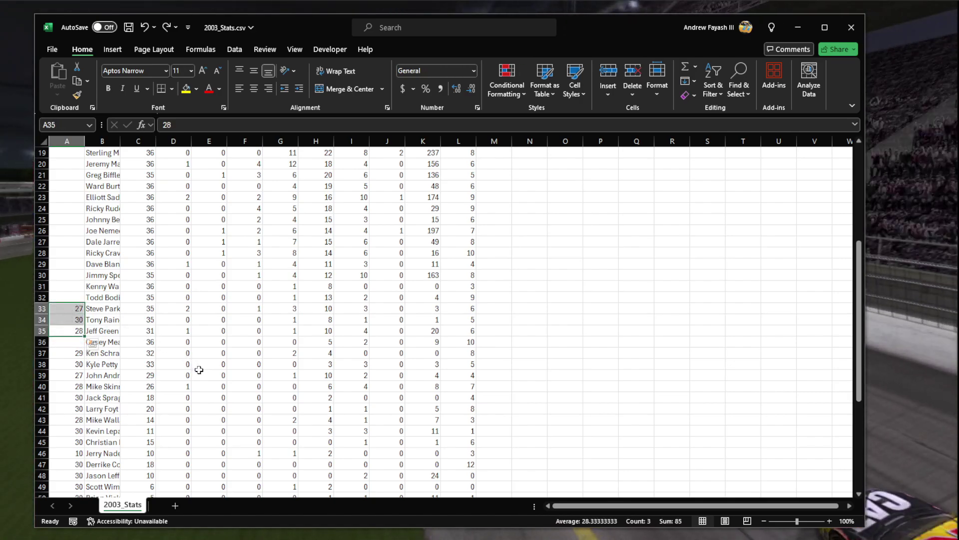
{"action": "scroll", "coordinate": [197, 364], "scroll_direction": "down", "scroll_amount": 5}
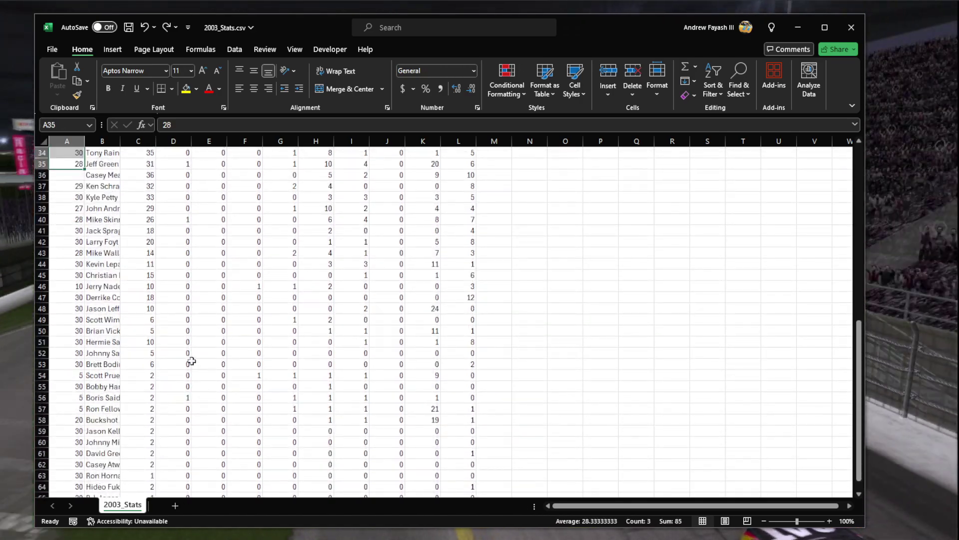
{"action": "left_click_drag", "start_coordinate": [67, 220], "coordinate": [177, 283]}
- Set the PERC value in A46 to 15
{"action": "left_click", "coordinate": [67, 286]}
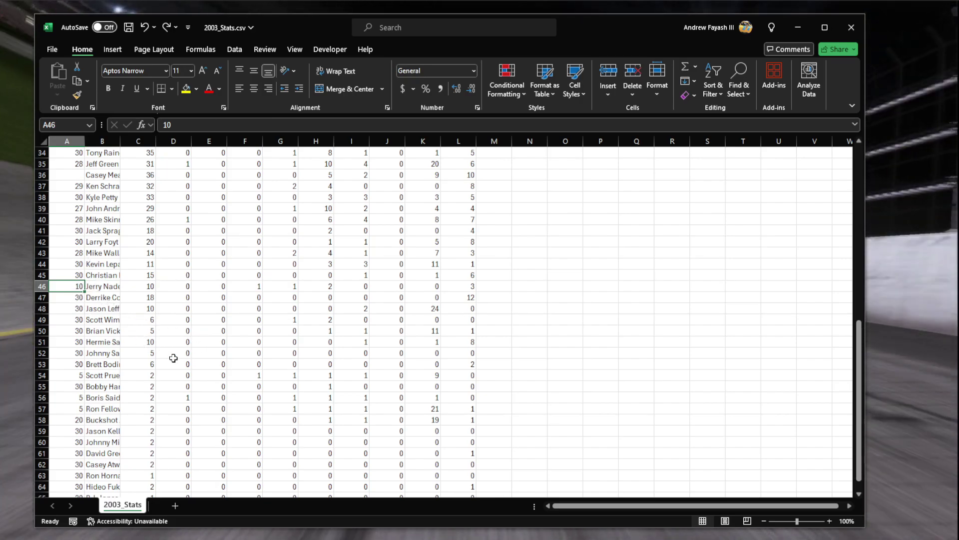
{"action": "type", "text": "15"}
{"action": "key", "text": "Return"}
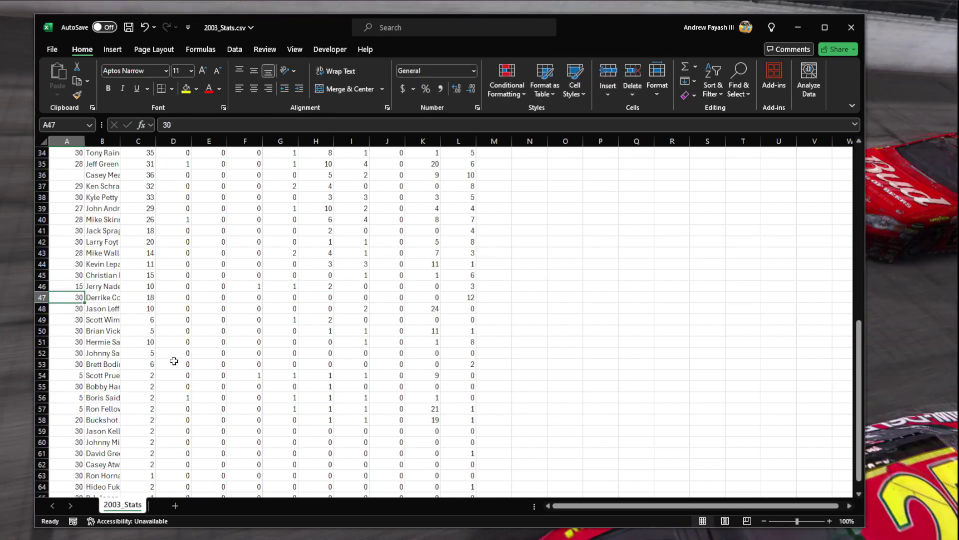
- Review the PERC column again, comparing the blank upper rows with A46 and the values in A47:A53
{"action": "scroll", "coordinate": [175, 363], "scroll_direction": "down", "scroll_amount": 1}
{"action": "scroll", "coordinate": [176, 363], "scroll_direction": "up", "scroll_amount": 12}
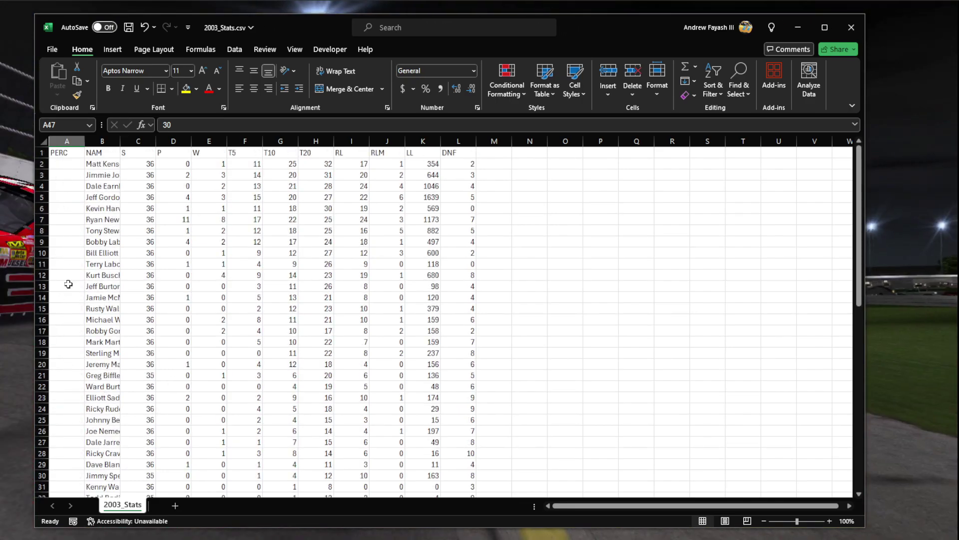
{"action": "scroll", "coordinate": [146, 366], "scroll_direction": "down", "scroll_amount": 10}
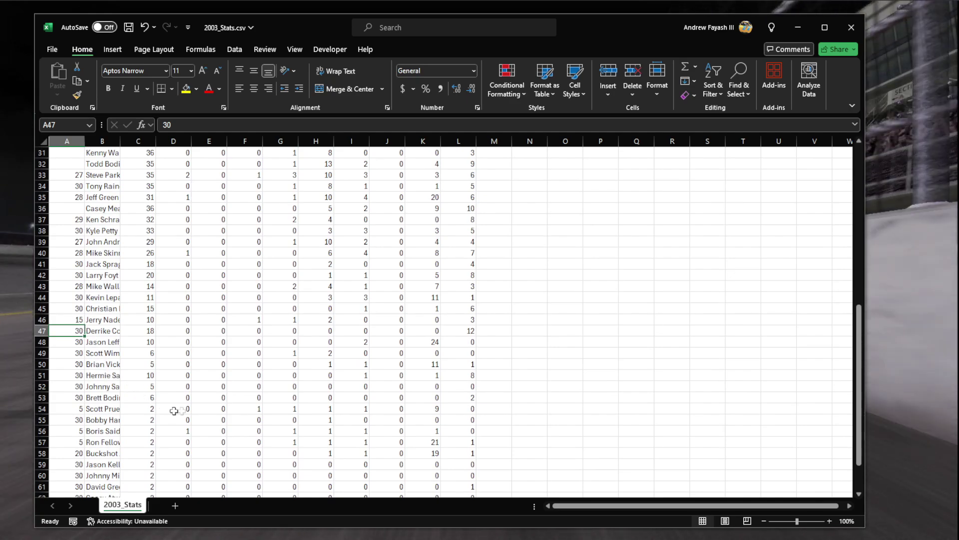
{"action": "left_click", "coordinate": [75, 318]}
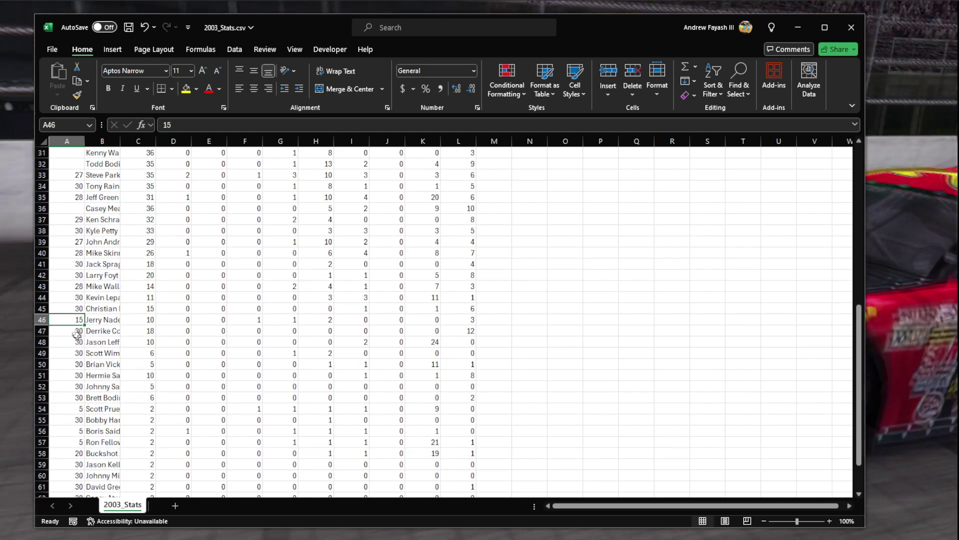
{"action": "left_click_drag", "start_coordinate": [75, 332], "coordinate": [73, 385]}
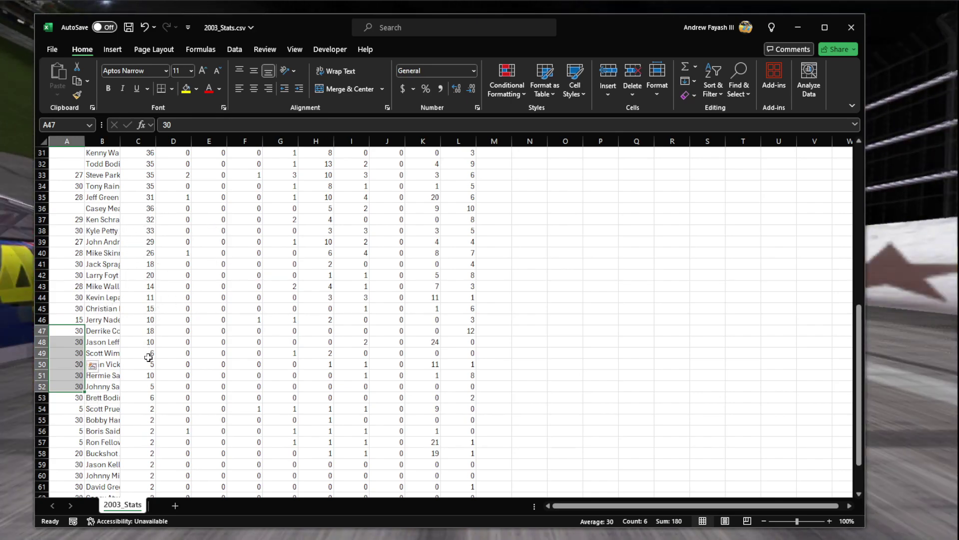
{"action": "scroll", "coordinate": [149, 357], "scroll_direction": "down", "scroll_amount": 3}
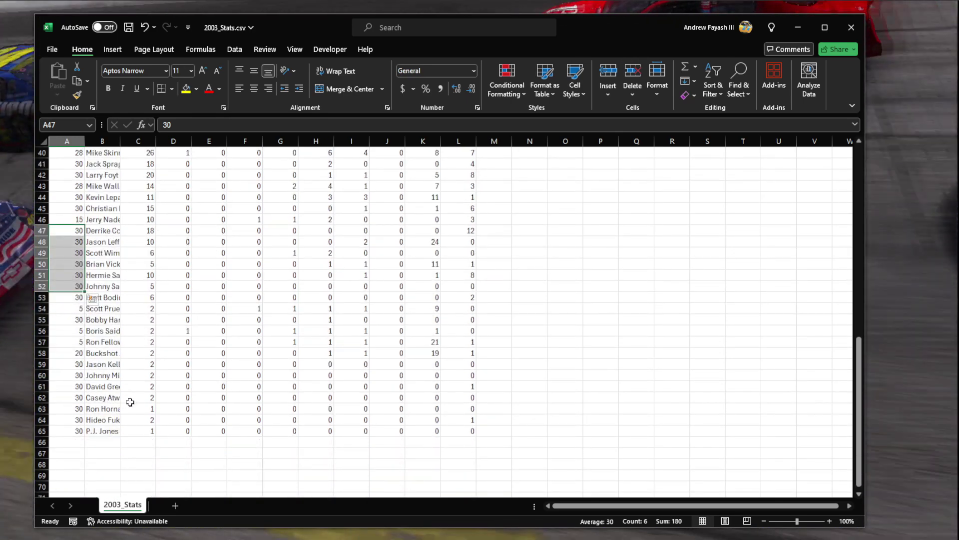
{"action": "scroll", "coordinate": [148, 405], "scroll_direction": "up", "scroll_amount": 1}
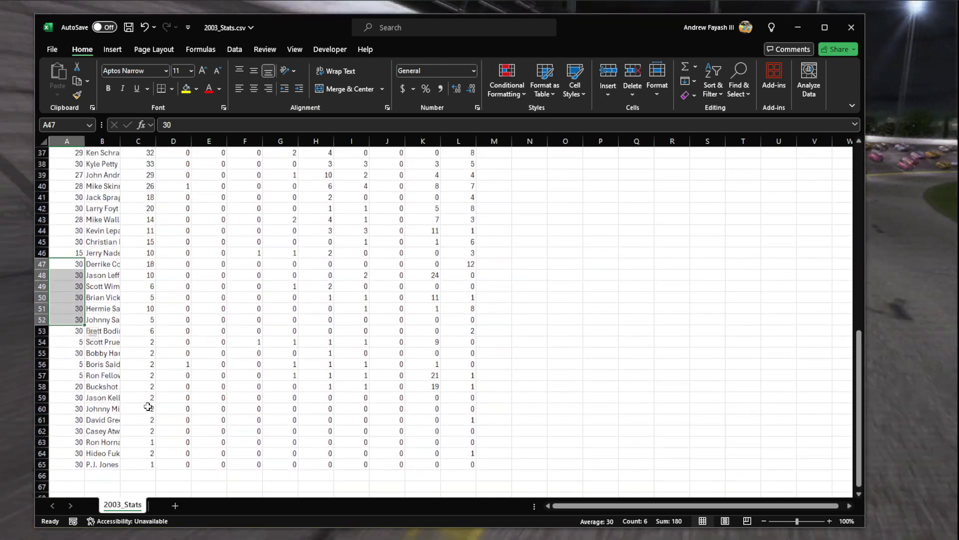
{"action": "scroll", "coordinate": [148, 406], "scroll_direction": "up", "scroll_amount": 4}
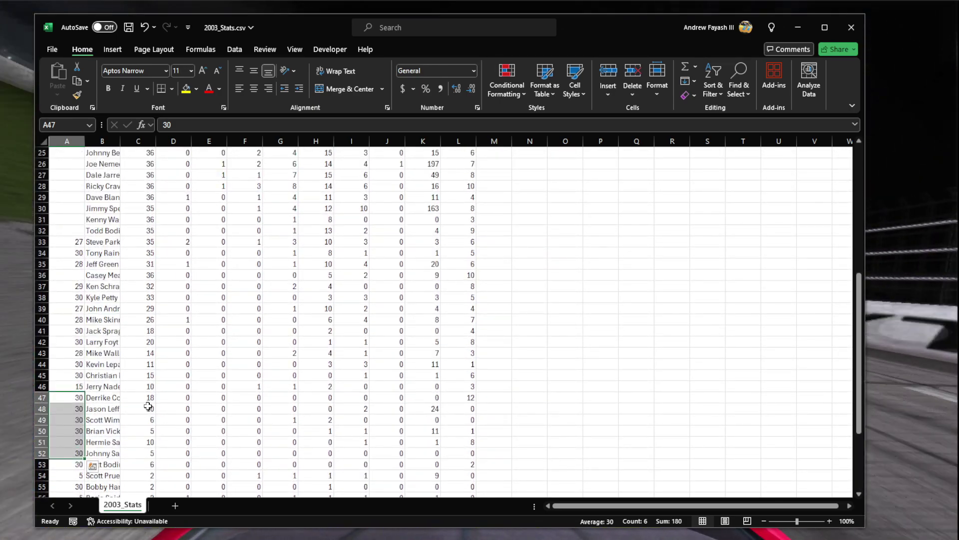
{"action": "scroll", "coordinate": [148, 406], "scroll_direction": "up", "scroll_amount": 3}
{"action": "scroll", "coordinate": [148, 405], "scroll_direction": "down", "scroll_amount": 5}
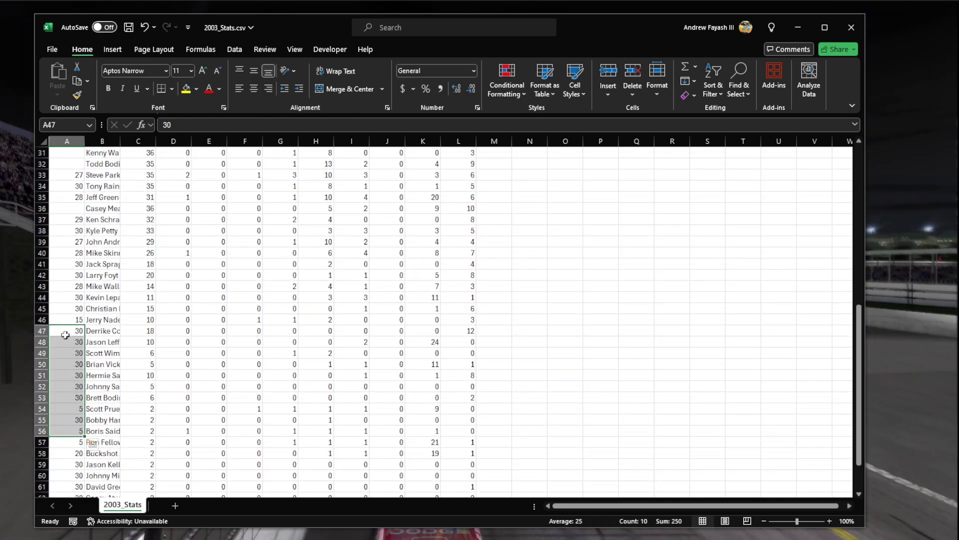
{"action": "left_click_drag", "start_coordinate": [65, 336], "coordinate": [64, 416]}
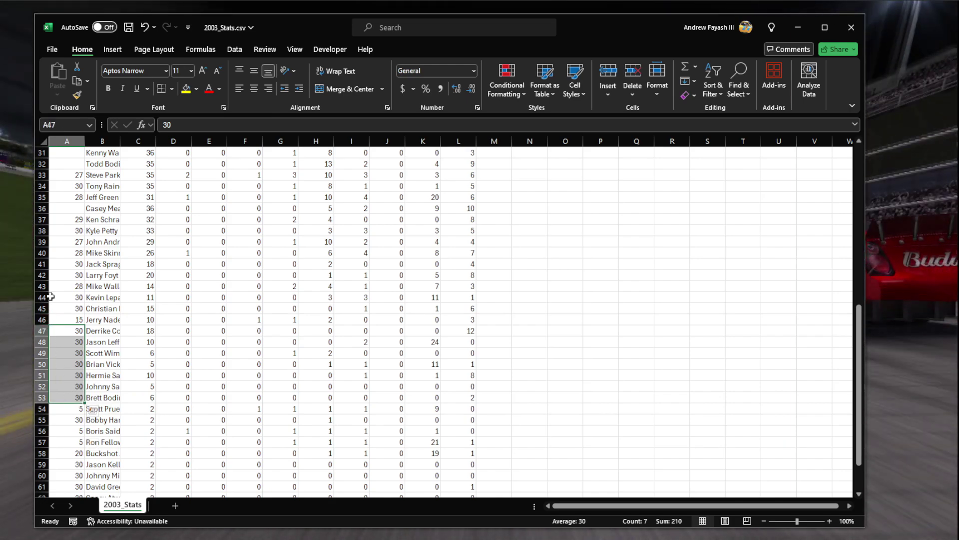
- Clear the PERC values in A58:A61
{"action": "scroll", "coordinate": [114, 385], "scroll_direction": "down", "scroll_amount": 2}
{"action": "left_click_drag", "start_coordinate": [70, 386], "coordinate": [72, 419]}
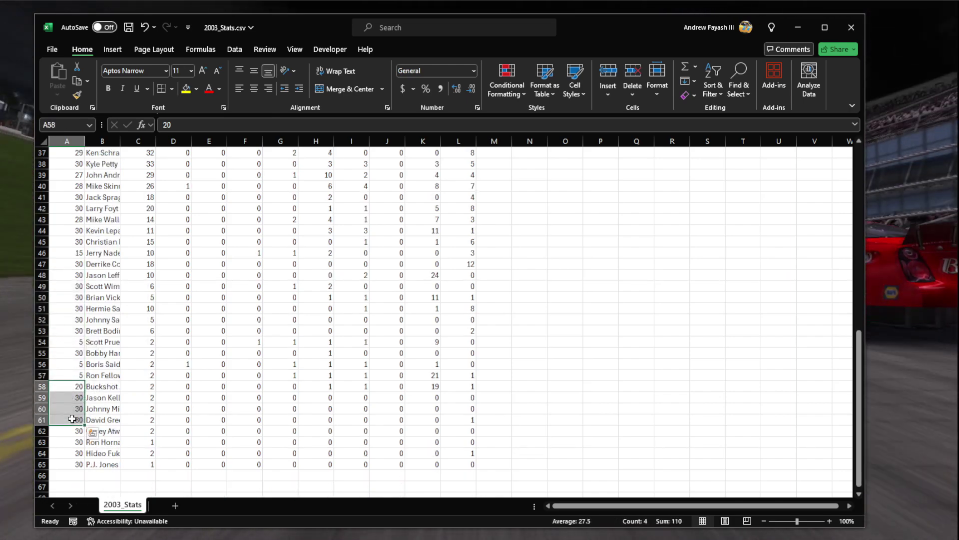
{"action": "left_click", "coordinate": [102, 386]}
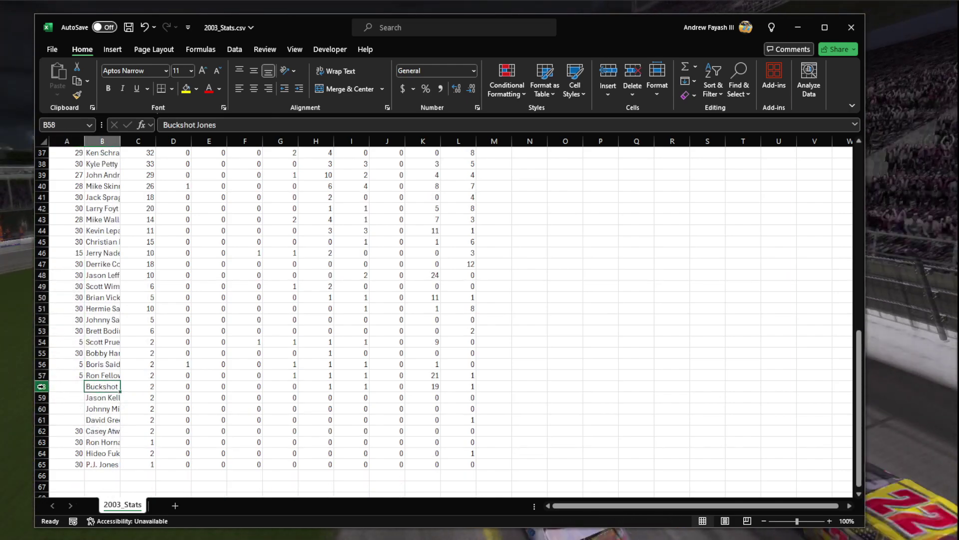
{"action": "left_click", "coordinate": [53, 385]}
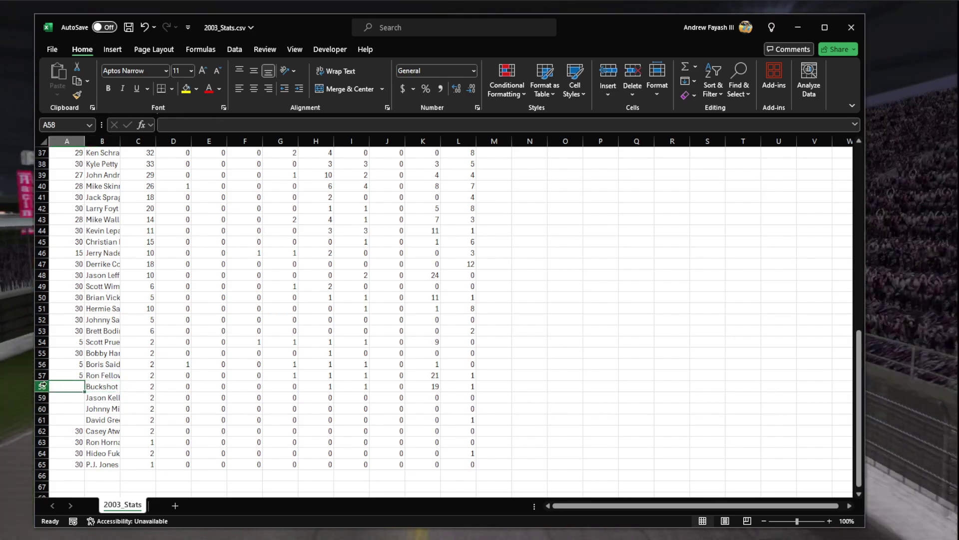
{"action": "scroll", "coordinate": [133, 392], "scroll_direction": "up", "scroll_amount": 12}
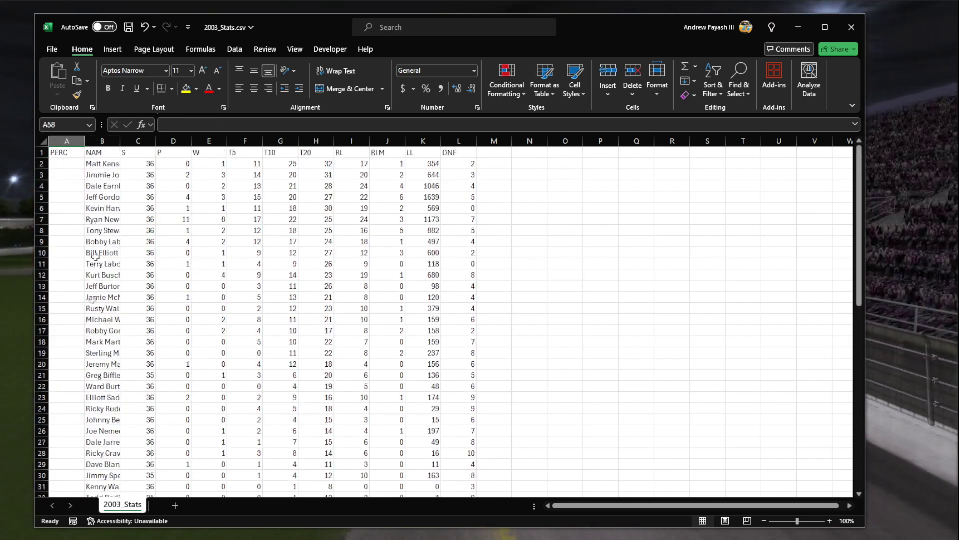
{"action": "scroll", "coordinate": [95, 256], "scroll_direction": "down", "scroll_amount": 12}
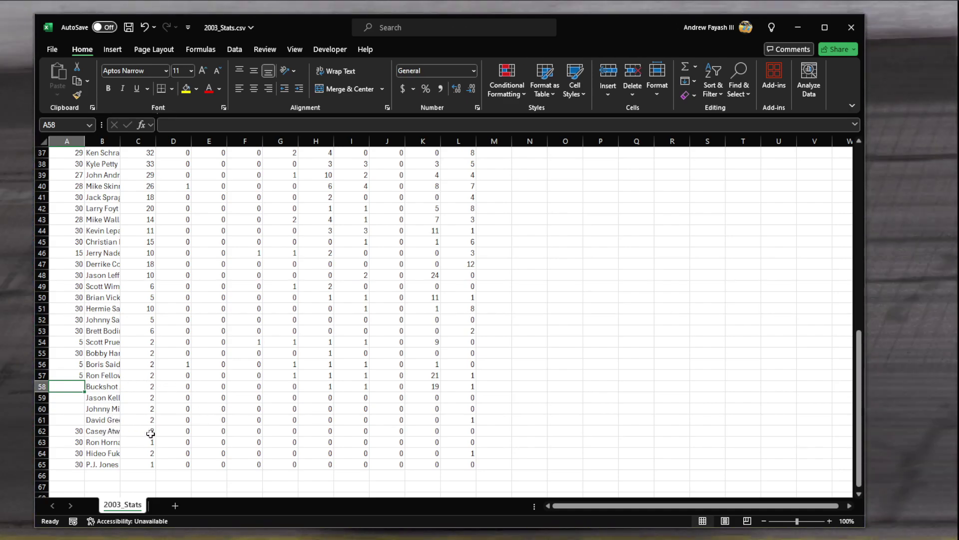
- Undo the clearing of the PERC values in A58:A61
{"action": "key", "text": "shift+Down"}
{"action": "key", "text": "shift+Down"}
{"action": "key", "text": "shift+Down"}
{"action": "type", "text": "20"}
{"action": "key", "text": "Return"}
{"action": "type", "text": "20"}
{"action": "key", "text": "Return"}
{"action": "type", "text": "30"}
{"action": "key", "text": "Return"}
{"action": "type", "text": "30"}
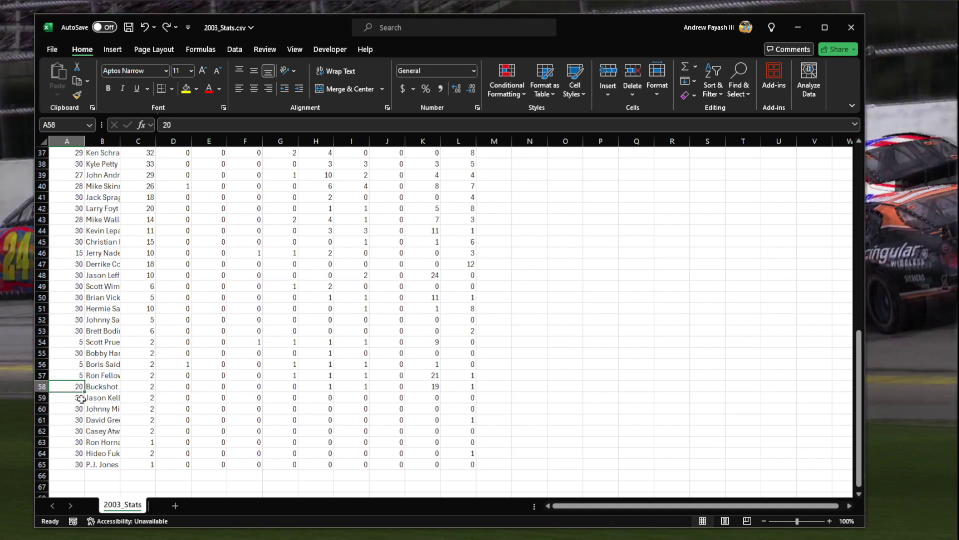
- Examine the T20 value in row 58 and review the driver stats back up to the header row
{"action": "key", "text": "Right"}
{"action": "mouse_move", "coordinate": [318, 387]}
{"action": "left_mouse_down"}
{"action": "mouse_move", "coordinate": [345, 386]}
{"action": "mouse_move", "coordinate": [324, 387]}
{"action": "left_mouse_up"}
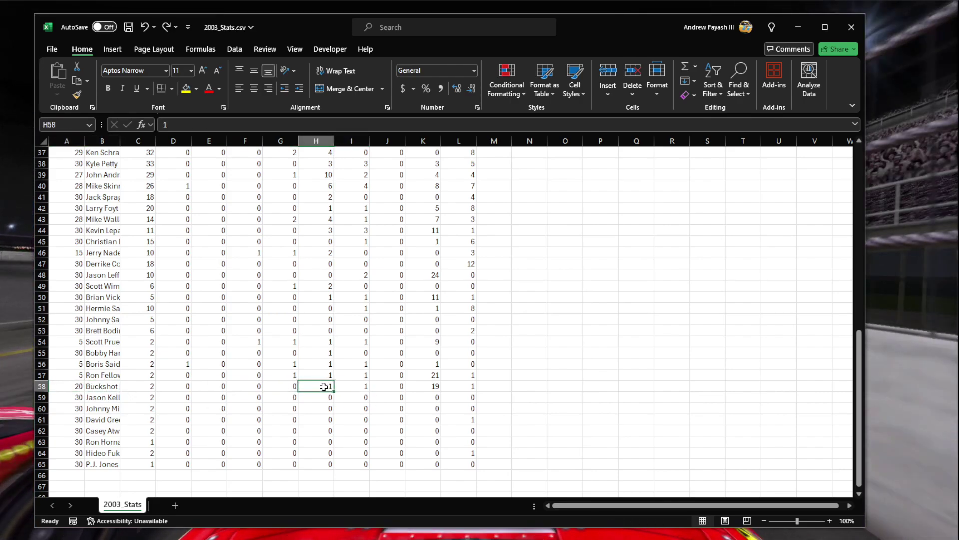
{"action": "left_click", "coordinate": [72, 399]}
{"action": "scroll", "coordinate": [173, 378], "scroll_direction": "up", "scroll_amount": 4}
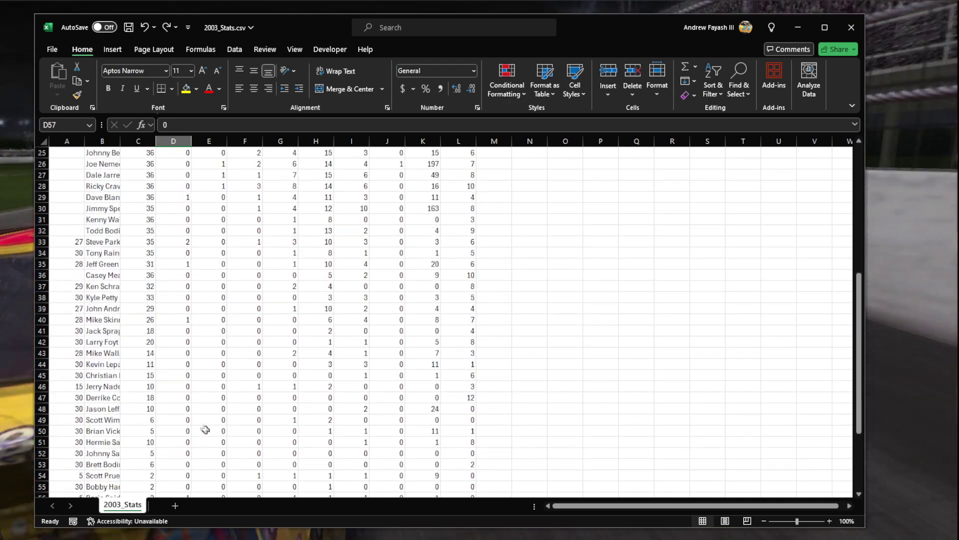
{"action": "scroll", "coordinate": [197, 418], "scroll_direction": "up", "scroll_amount": 8}
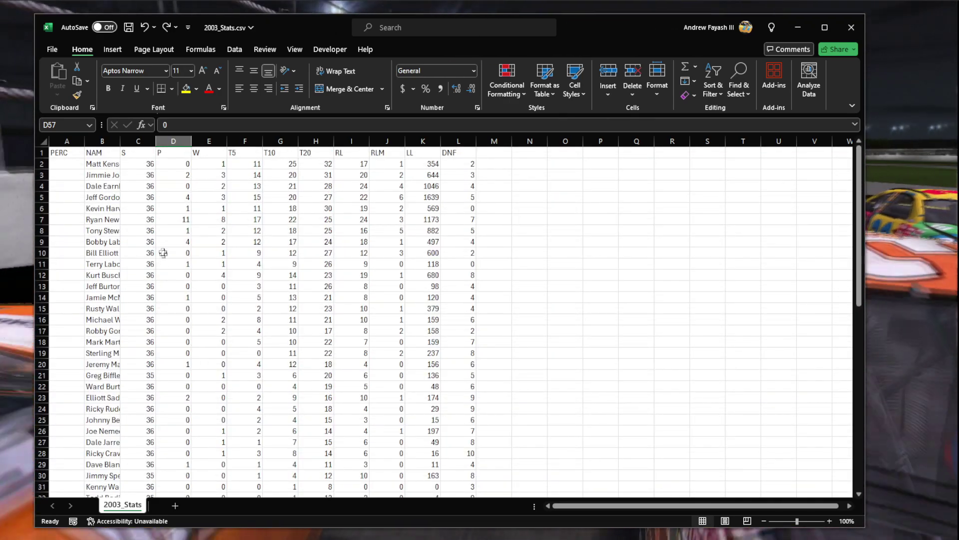
- Rename the S, P and W column headers in C1:E1 as Starts, Poles and Wins
{"action": "left_click", "coordinate": [69, 141]}
{"action": "left_click_drag", "start_coordinate": [138, 141], "coordinate": [465, 140]}
{"action": "left_click", "coordinate": [387, 219]}
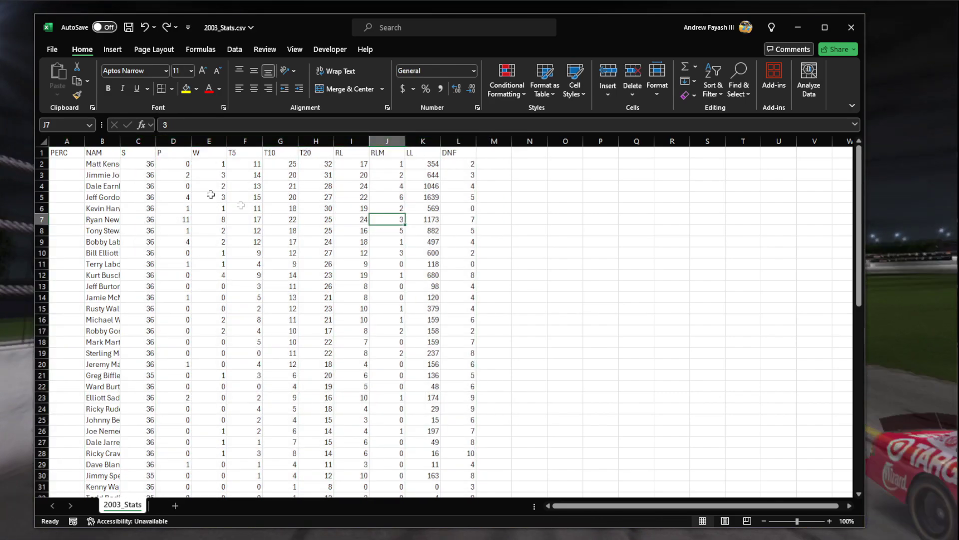
{"action": "left_click", "coordinate": [138, 154]}
{"action": "type", "text": "Starts"}
{"action": "key", "text": "Tab"}
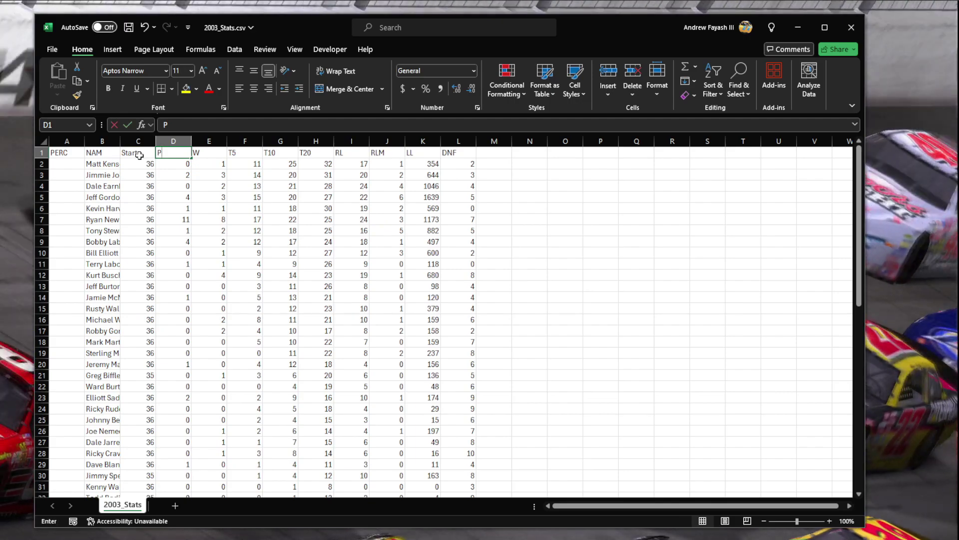
{"action": "type", "text": "Poles"}
{"action": "key", "text": "Tab"}
{"action": "type", "text": "Wins"}
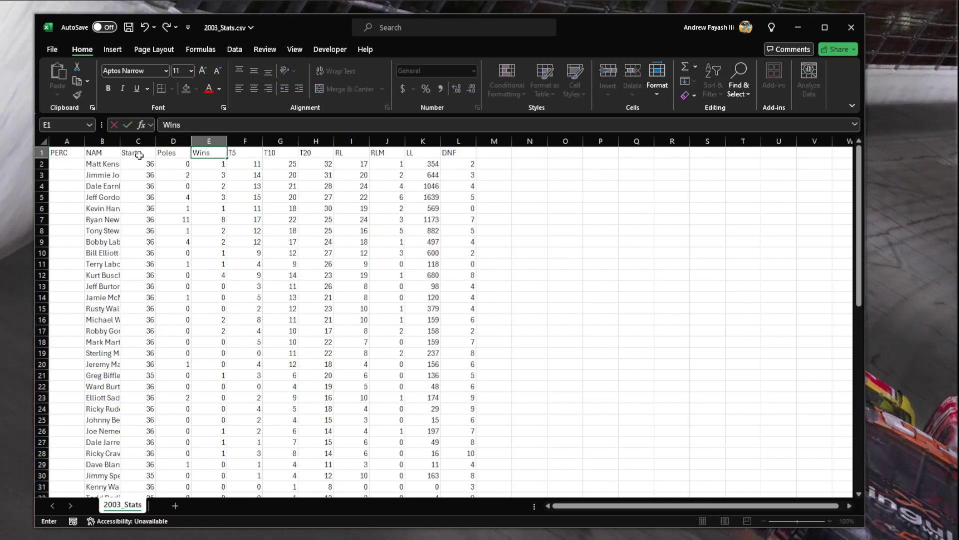
- Rename the T5, T10 and T20 headers in F1:H1 as Top 5s, Top 10s and Top 20s
{"action": "key", "text": "Tab"}
{"action": "type", "text": "Top 5s"}
{"action": "key", "text": "Tab"}
{"action": "type", "text": "Top 10s"}
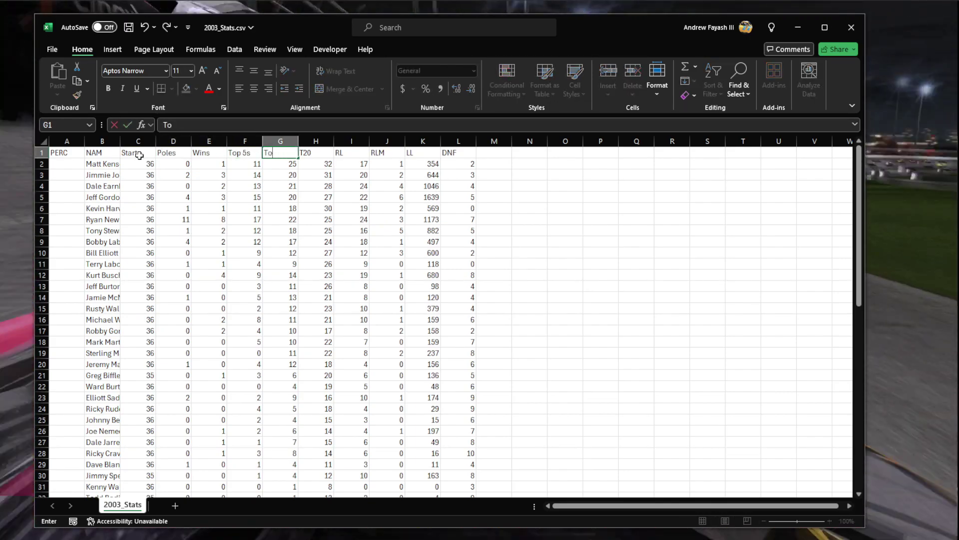
{"action": "key", "text": "Tab"}
{"action": "type", "text": "Top 20s"}
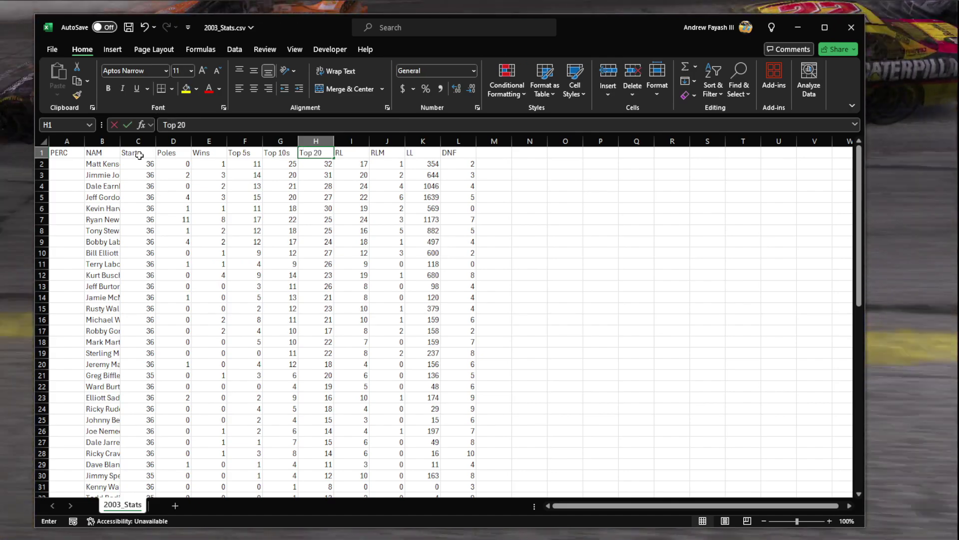
- Rename the RL, RLM and LL headers in I1:K1 as Races Led, Races Led Most and Laps Led
{"action": "key", "text": "Tab"}
{"action": "type", "text": "Races Led"}
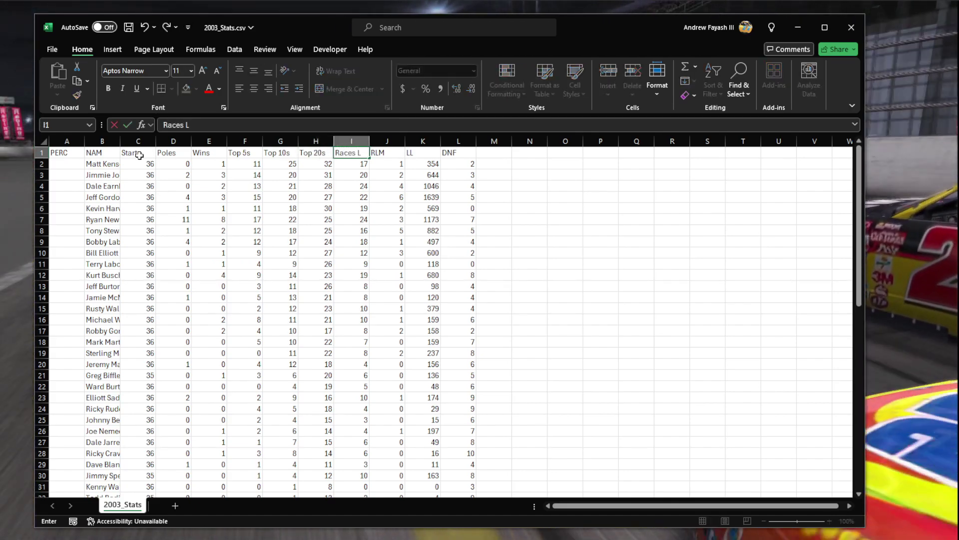
{"action": "key", "text": "Tab"}
{"action": "type", "text": "Races Le"}
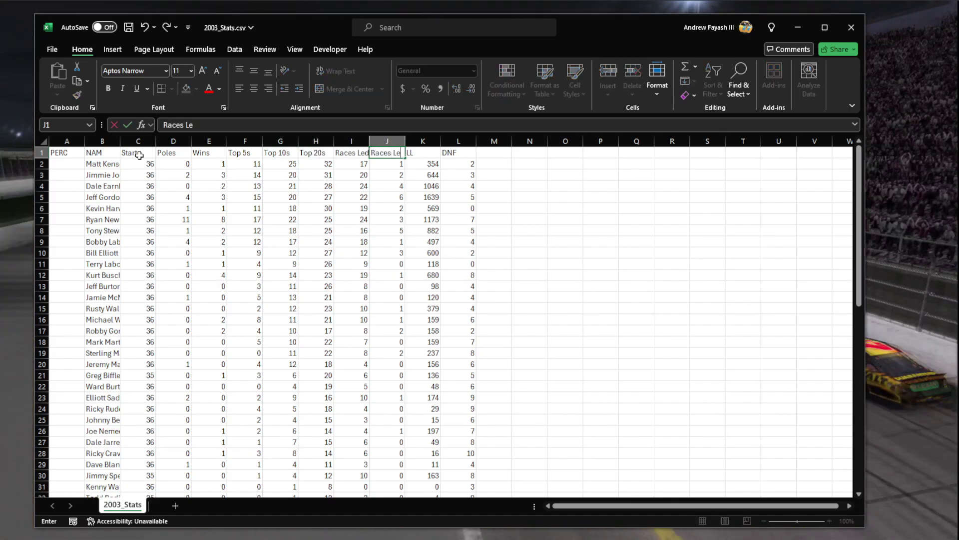
{"action": "type", "text": "d Most"}
{"action": "key", "text": "Tab"}
{"action": "type", "text": "L"}
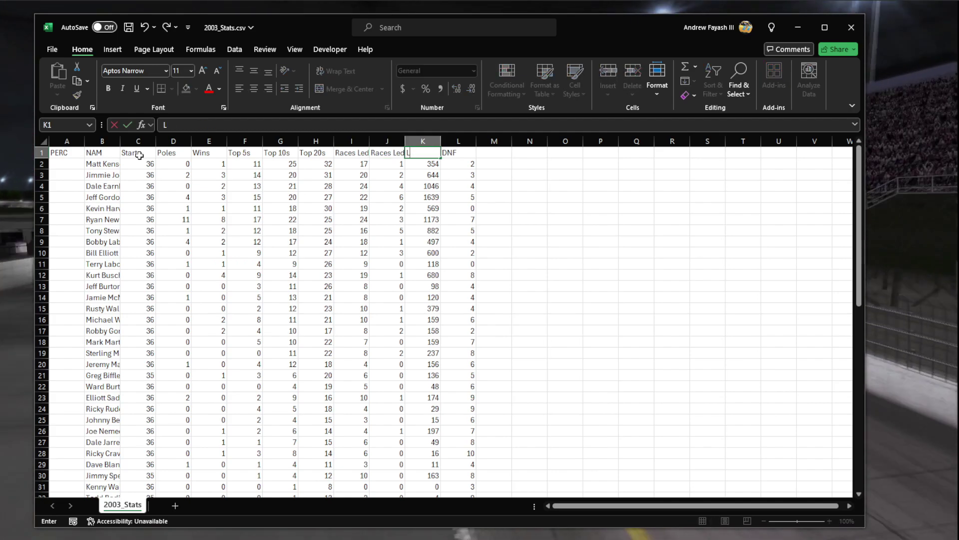
{"action": "key", "text": "Tab"}
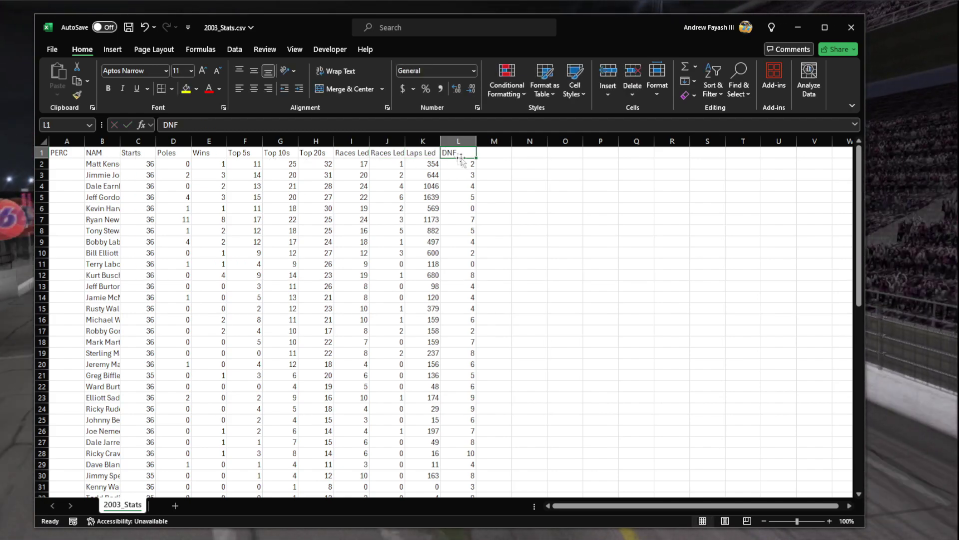
- Review the Races Led values and fit the widths of the Races Led Most and Races Led columns to their contents
{"action": "left_click", "coordinate": [356, 151]}
{"action": "left_click_drag", "start_coordinate": [358, 164], "coordinate": [350, 289]}
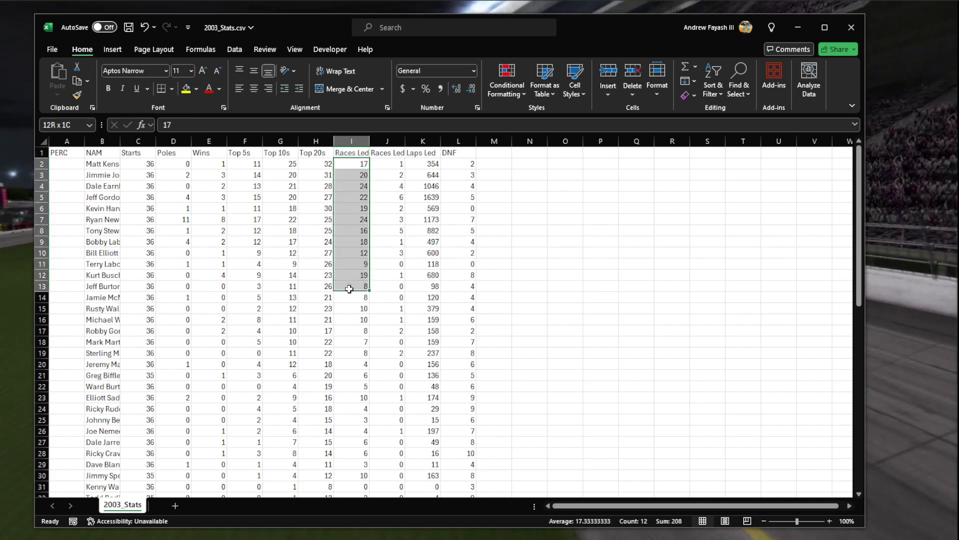
{"action": "left_click", "coordinate": [388, 152]}
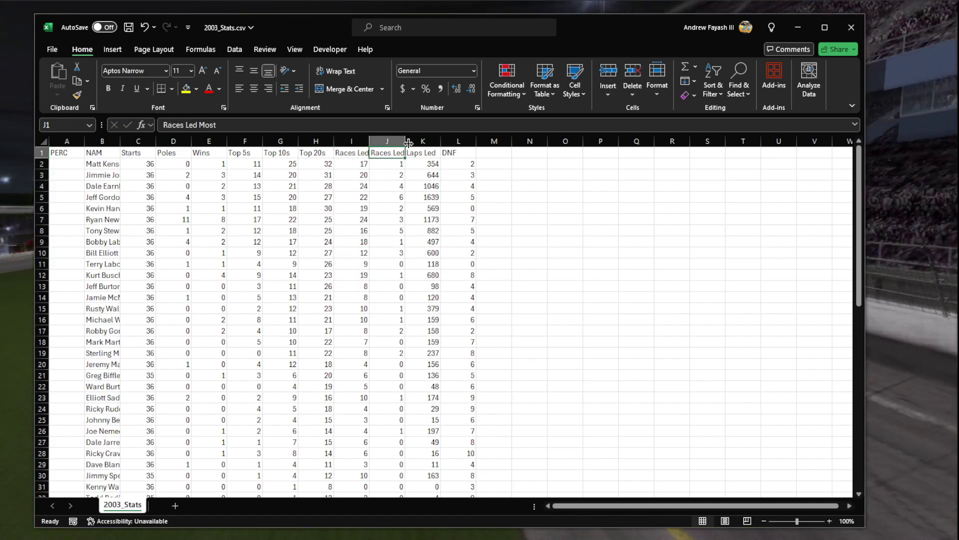
{"action": "double_click", "coordinate": [406, 141]}
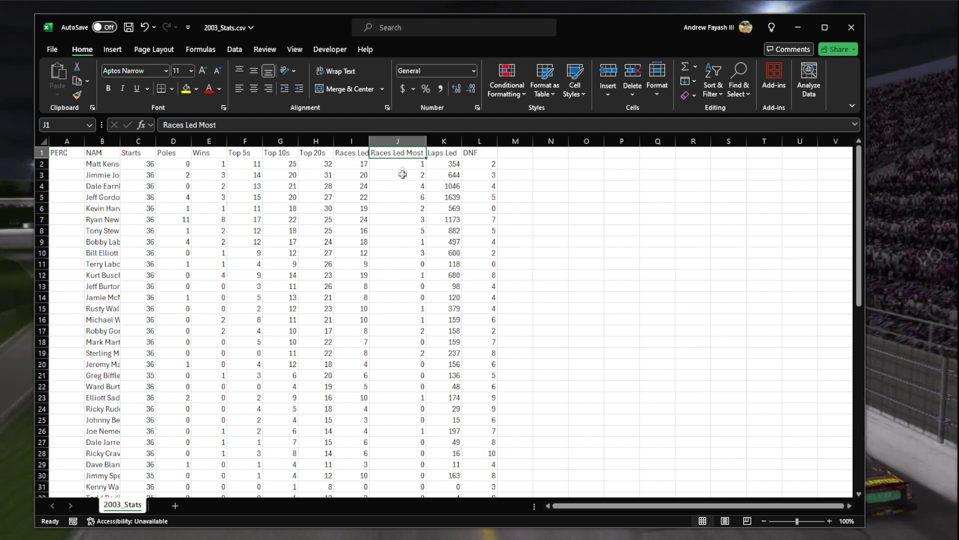
{"action": "double_click", "coordinate": [369, 140]}
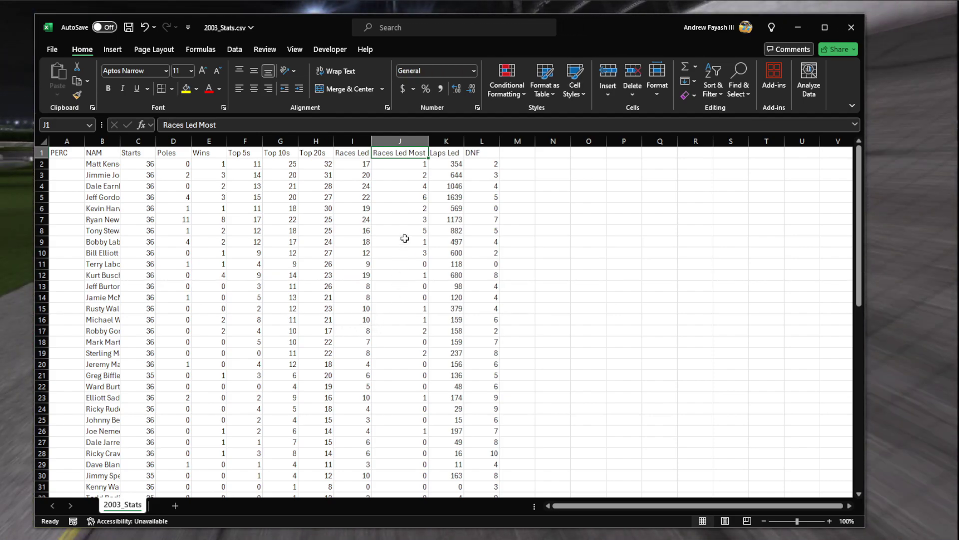
- Review the Races Led Most values and the driver stats in A2:L27, and save the 2003_Stats.csv file
{"action": "left_click_drag", "start_coordinate": [405, 252], "coordinate": [396, 174]}
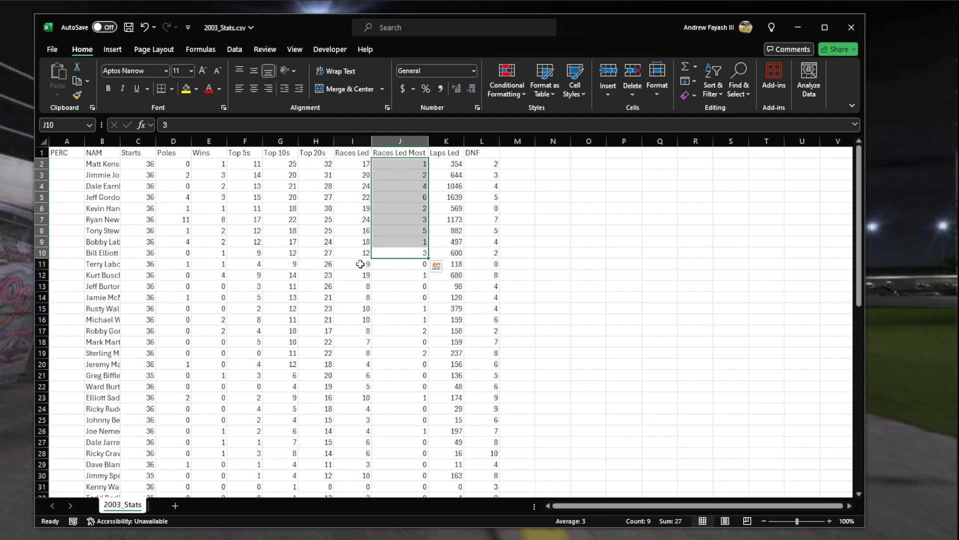
{"action": "left_click", "coordinate": [360, 264]}
{"action": "left_click_drag", "start_coordinate": [75, 165], "coordinate": [492, 442]}
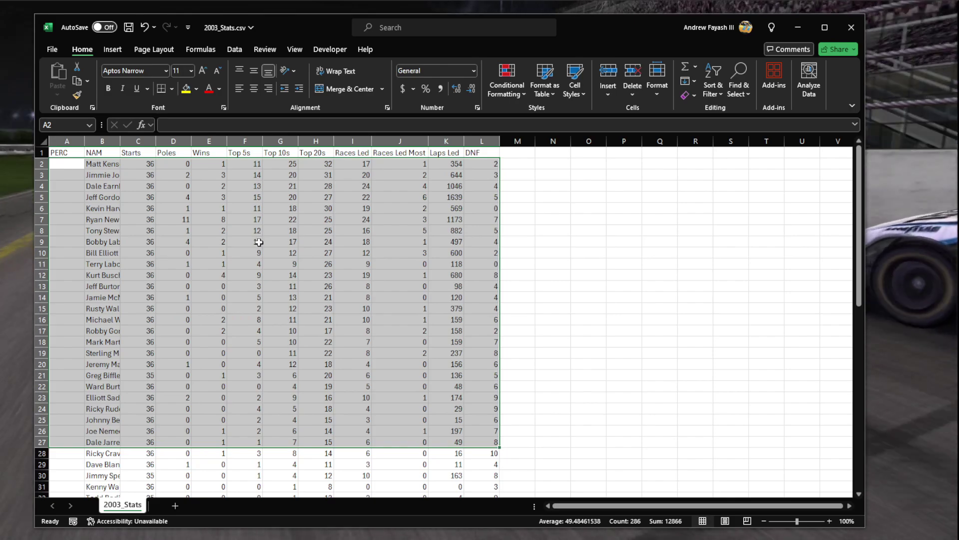
{"action": "left_click", "coordinate": [244, 241]}
{"action": "key", "text": "ctrl+Home"}
{"action": "left_click", "coordinate": [129, 27]}
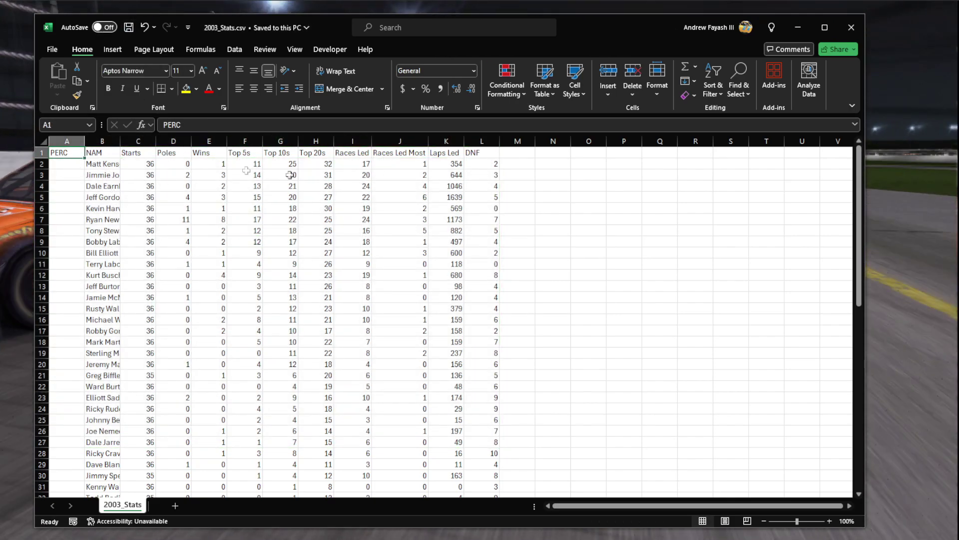
- Rename the PERC and NAM headers in A1:B1 as Perception Rank and Full Name
{"action": "type", "text": "Perceptio"}
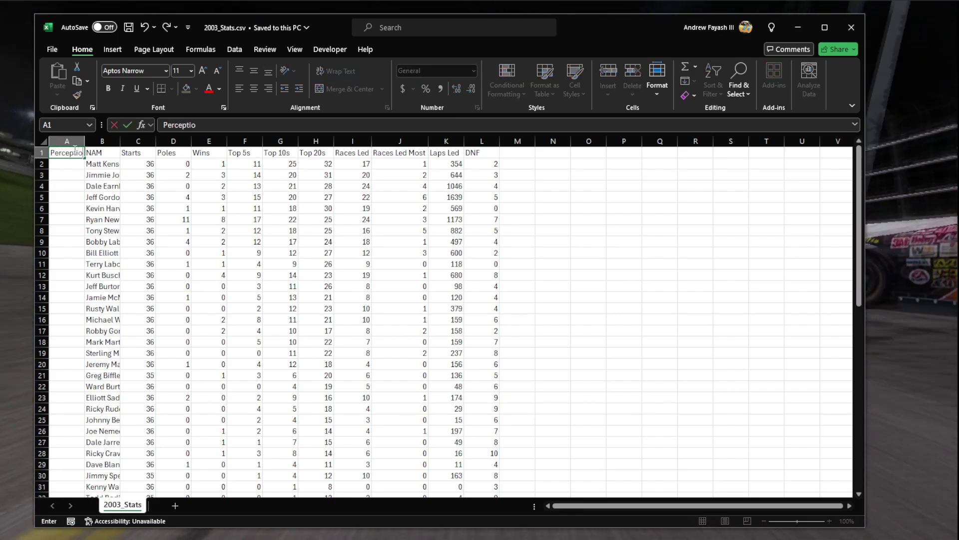
{"action": "type", "text": "n R"}
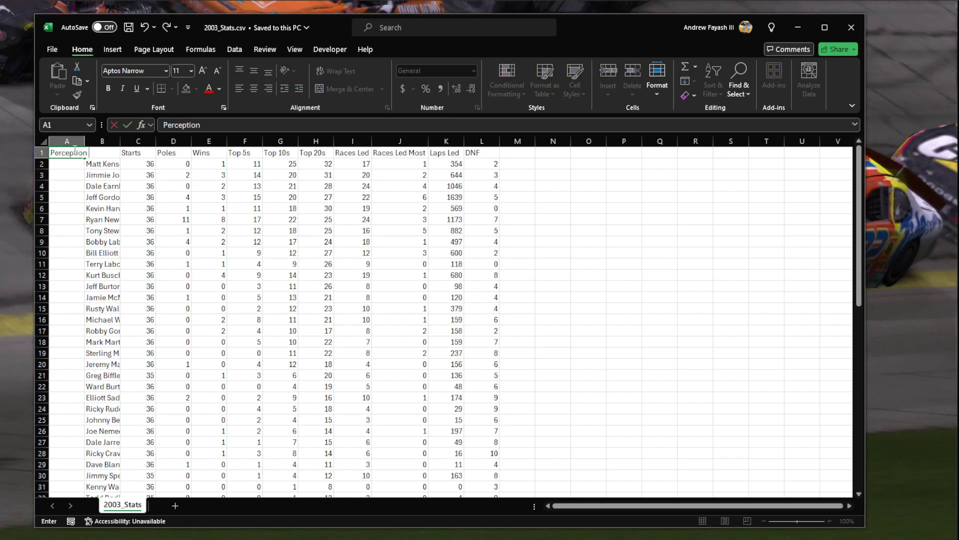
{"action": "key", "text": "Tab"}
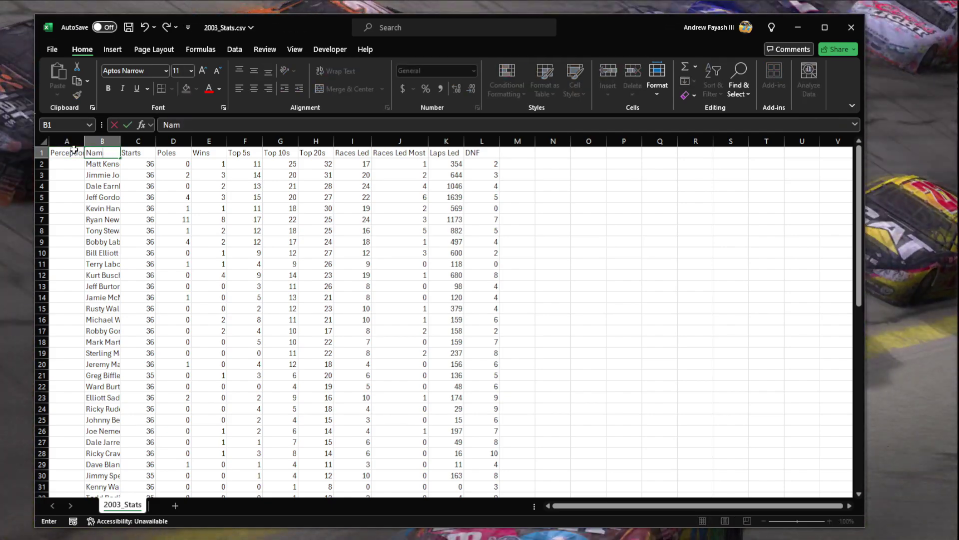
{"action": "type", "text": "Full Name"}
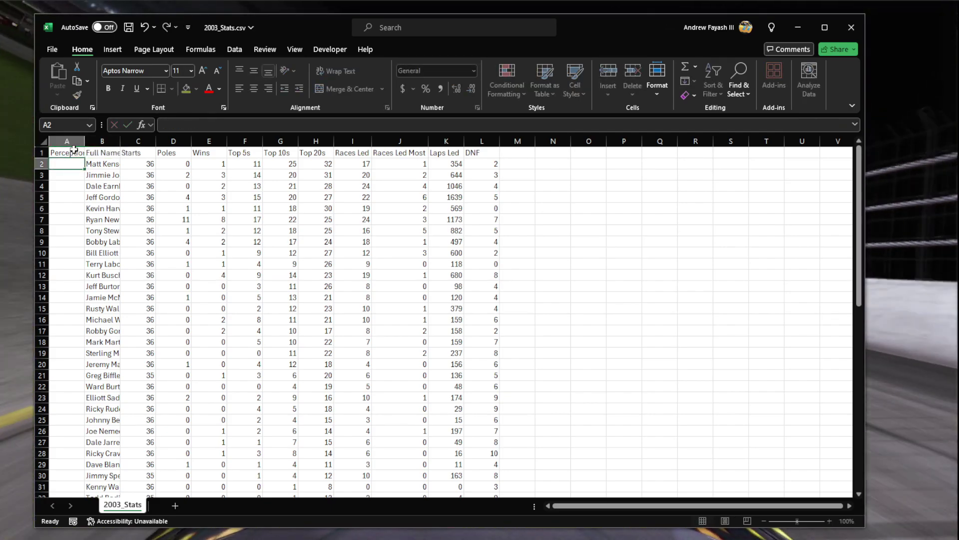
{"action": "key", "text": "Return"}
- Fit the widths of the Perception Rank and Full Name columns to their contents, and save and close the stats file
{"action": "double_click", "coordinate": [85, 141]}
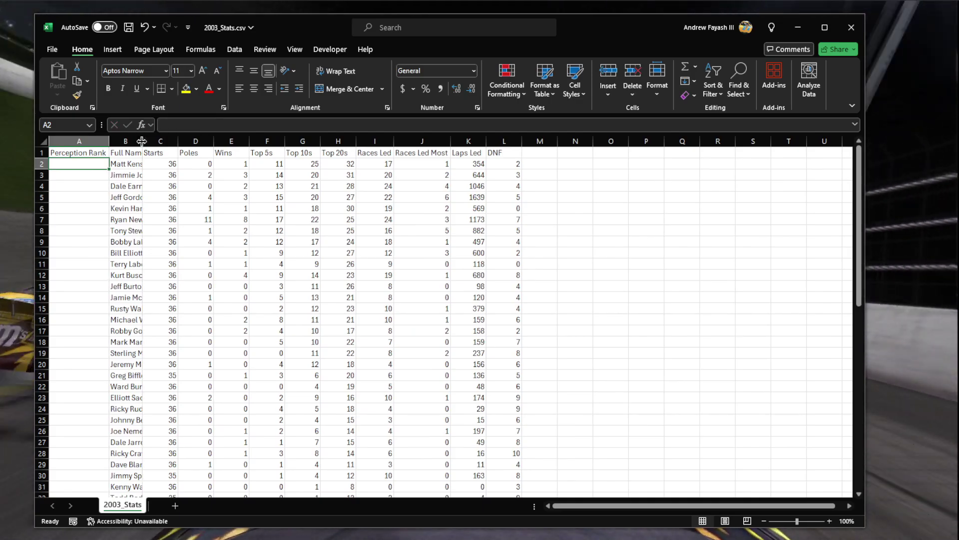
{"action": "double_click", "coordinate": [144, 141]}
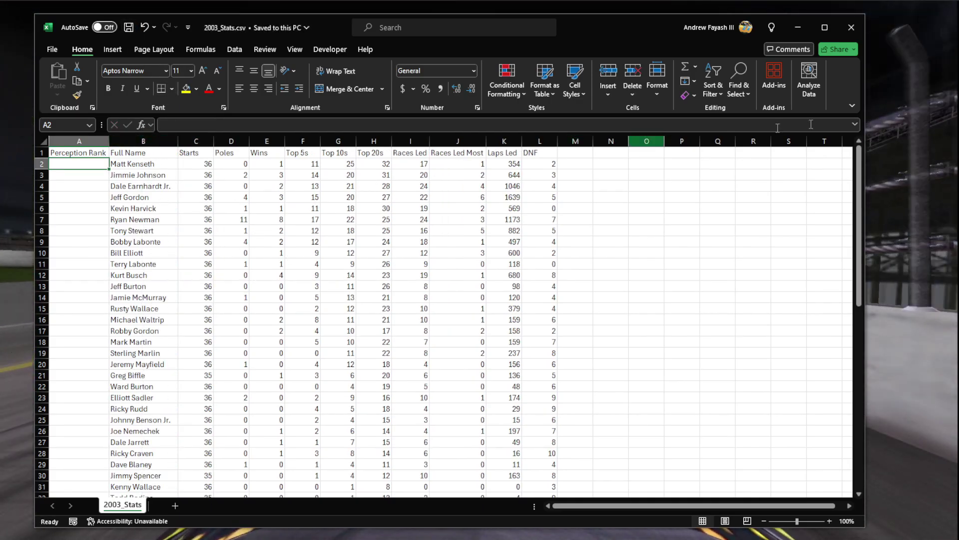
{"action": "left_click", "coordinate": [849, 27]}
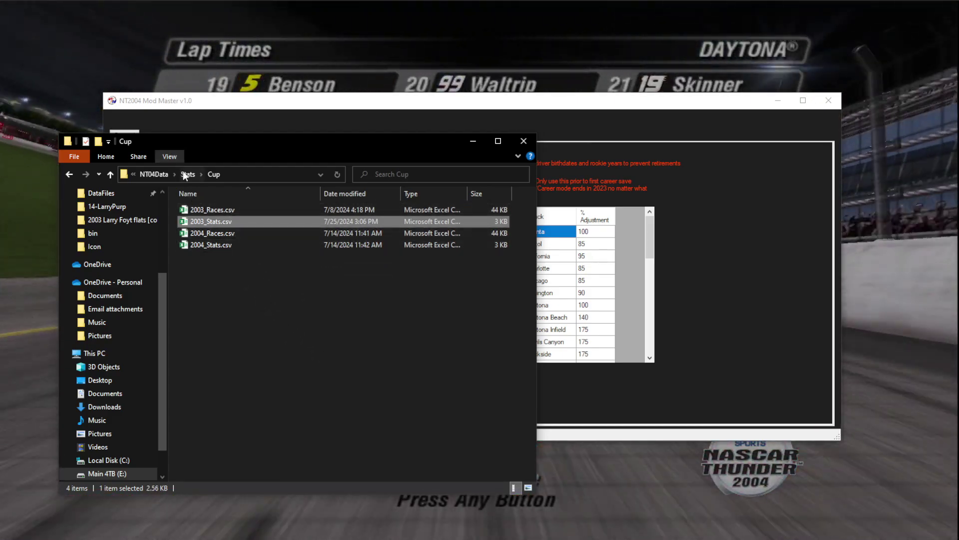
- Switch from the Stats folder to Paints > Cup > 2004 in NT04Data and look through its driver folders
{"action": "key", "text": "alt+Up"}
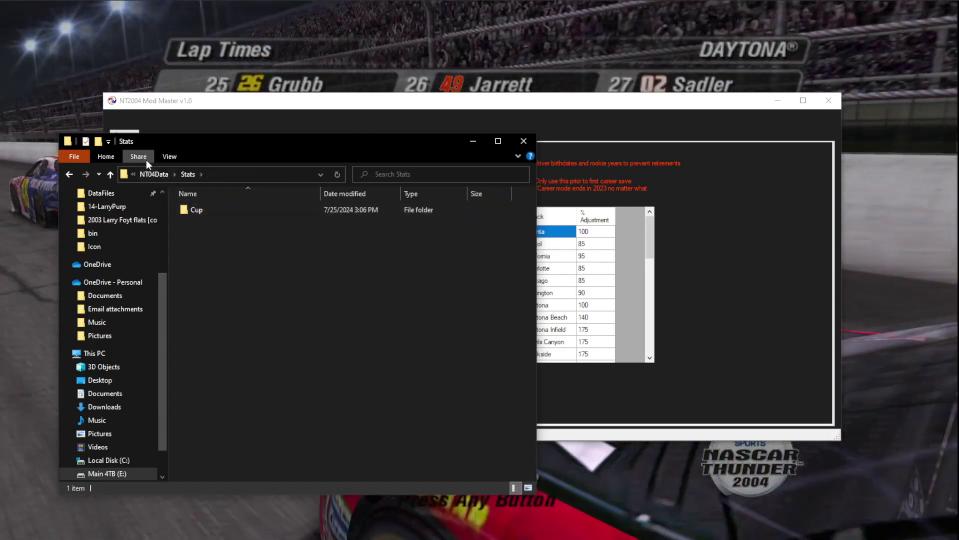
{"action": "left_click", "coordinate": [152, 174]}
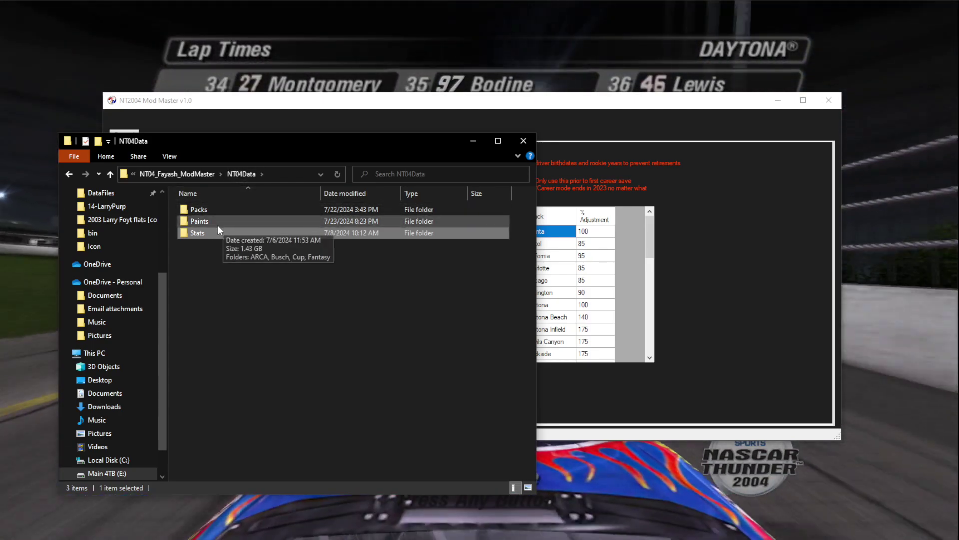
{"action": "double_click", "coordinate": [210, 221]}
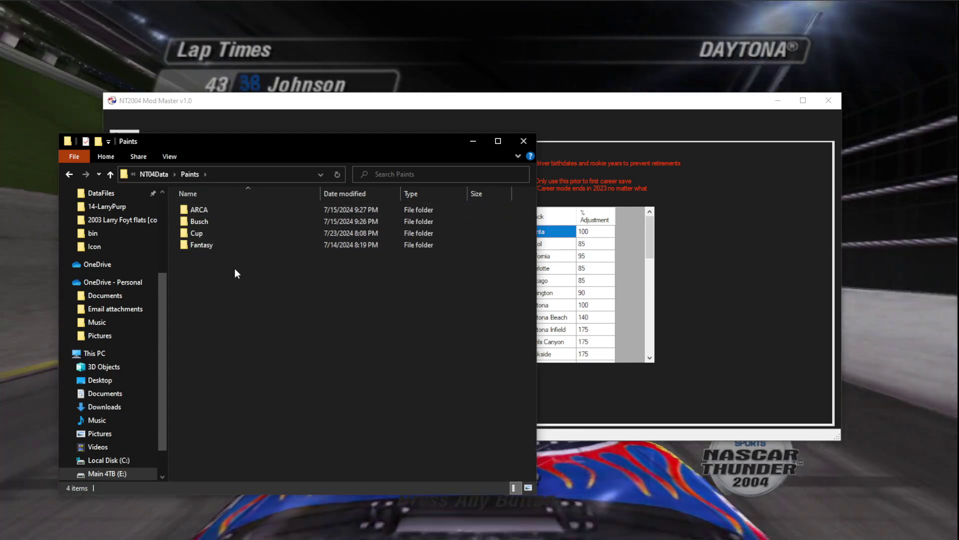
{"action": "double_click", "coordinate": [214, 233]}
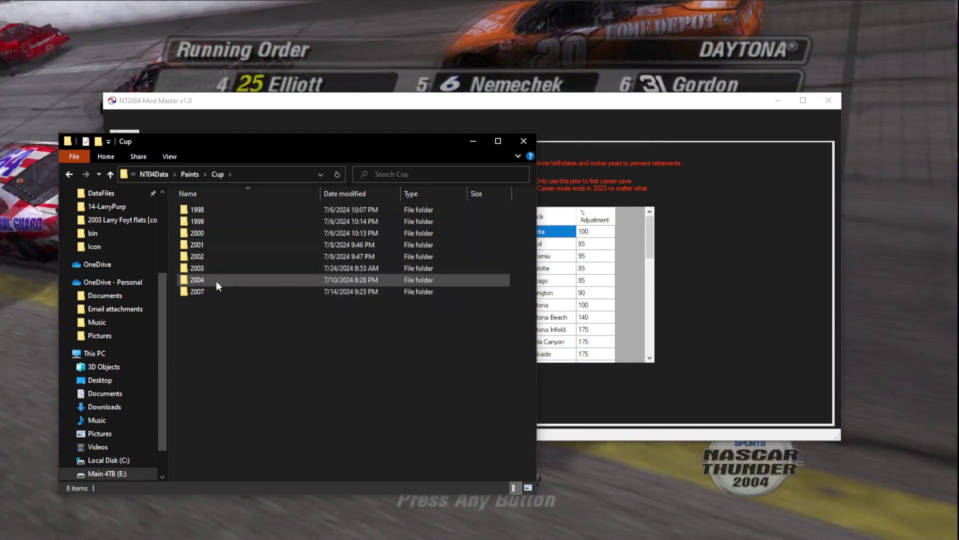
{"action": "double_click", "coordinate": [216, 281]}
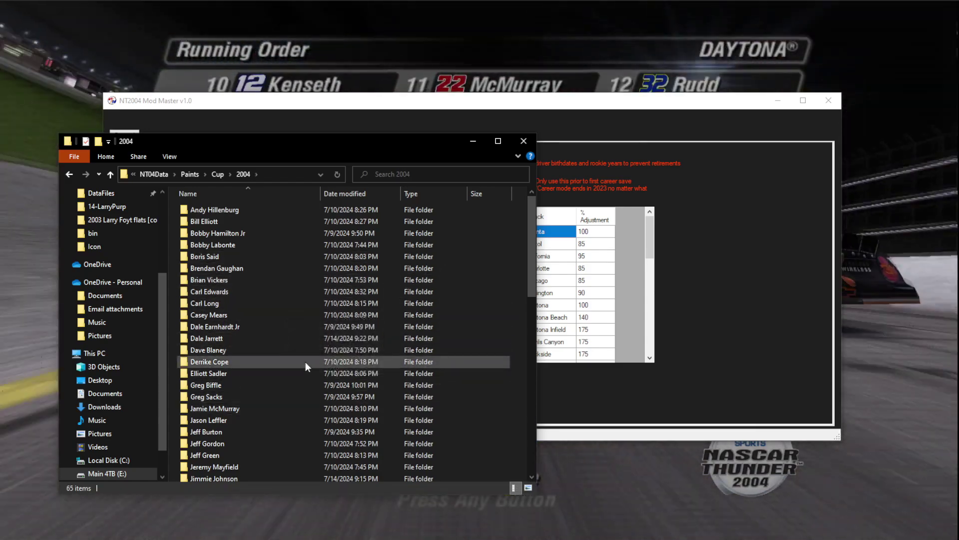
{"action": "scroll", "coordinate": [304, 362], "scroll_direction": "down", "scroll_amount": 7}
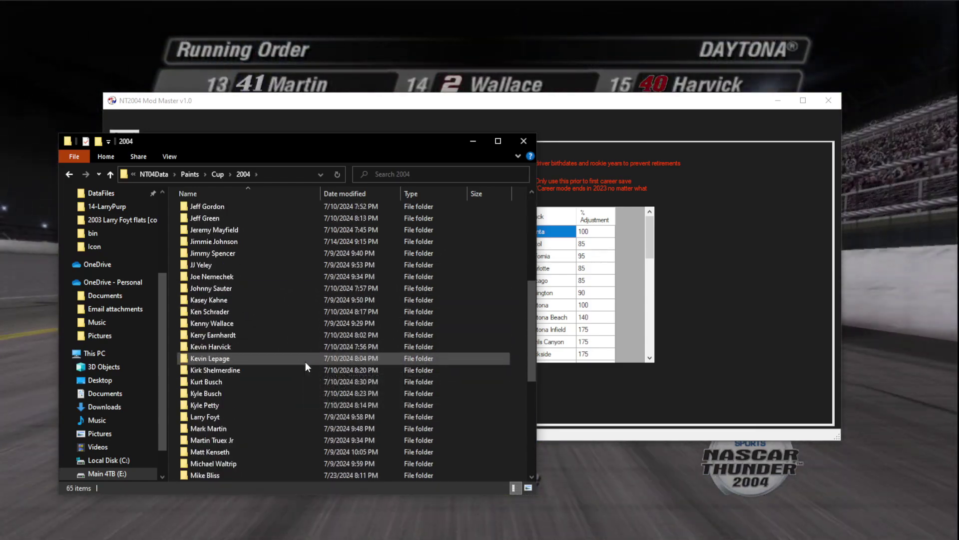
- Go back to the Cup paints folder, open the 2003 season and look through its driver folders
{"action": "key", "text": "alt+Left"}
{"action": "double_click", "coordinate": [230, 268]}
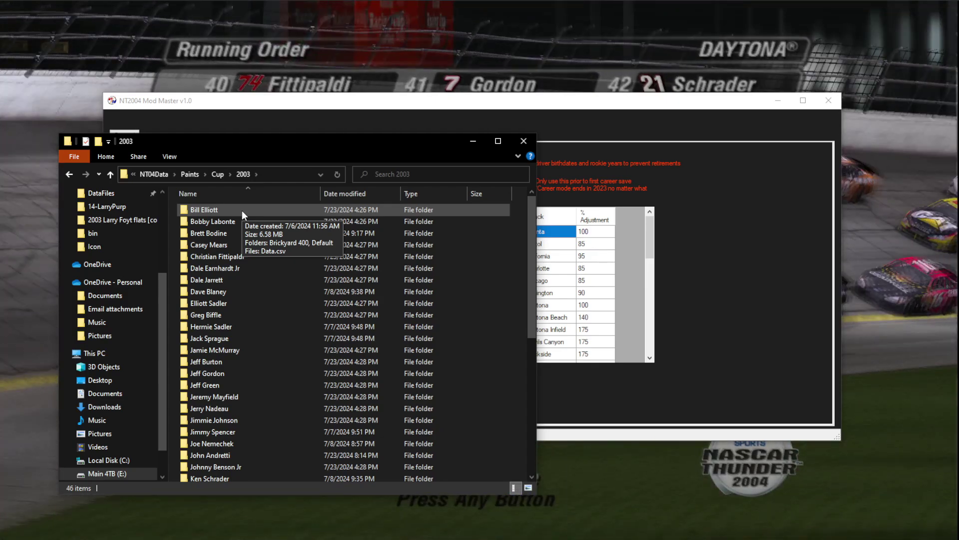
{"action": "left_click", "coordinate": [242, 211]}
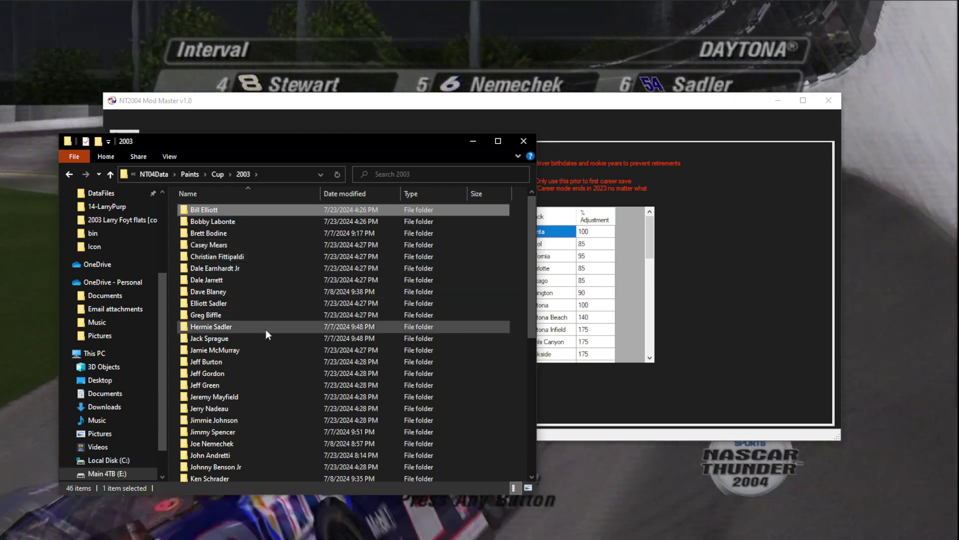
{"action": "key", "text": "alt+Right"}
{"action": "key", "text": "alt+Left"}
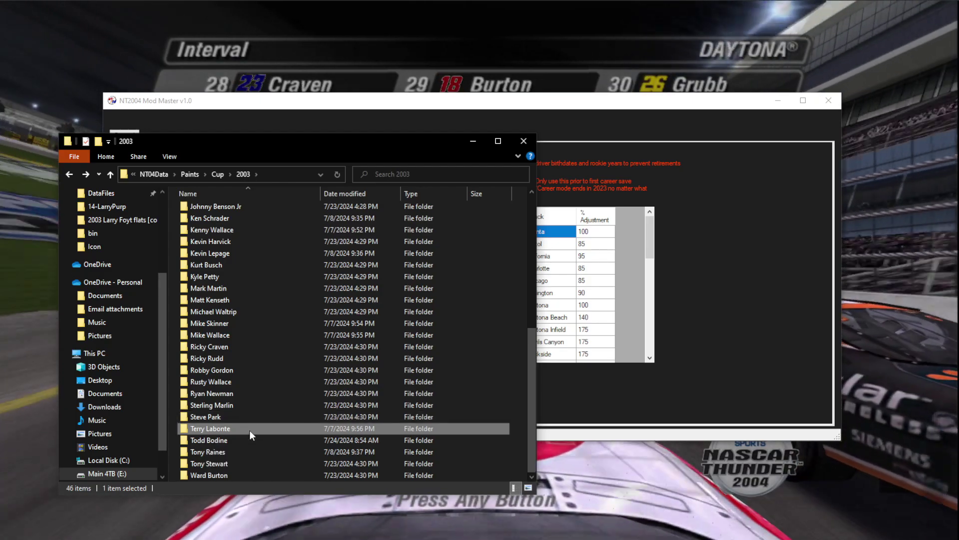
- Open the Terry Labonte folder of the 2003 season and examine its Default paint folder and Data.csv file
{"action": "double_click", "coordinate": [250, 430]}
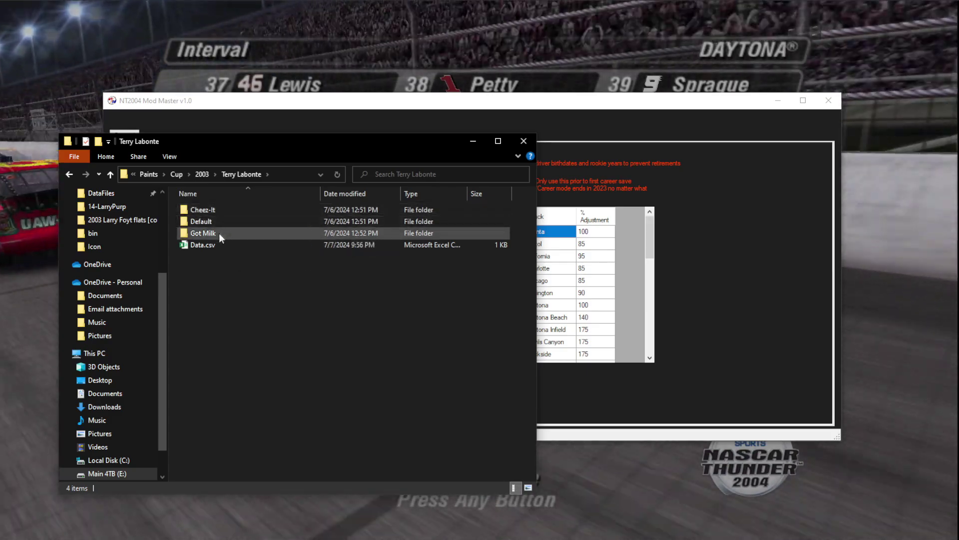
{"action": "left_click", "coordinate": [217, 222]}
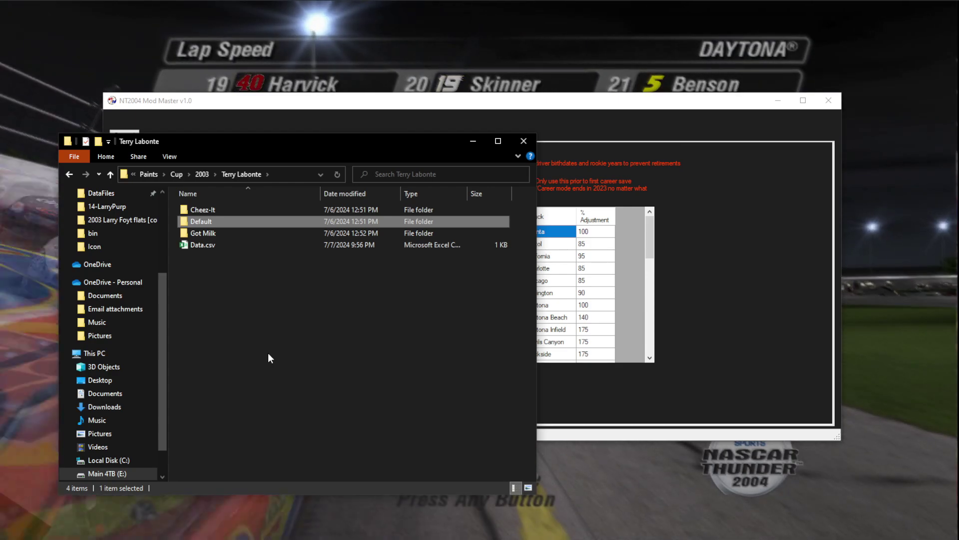
{"action": "left_click", "coordinate": [196, 245]}
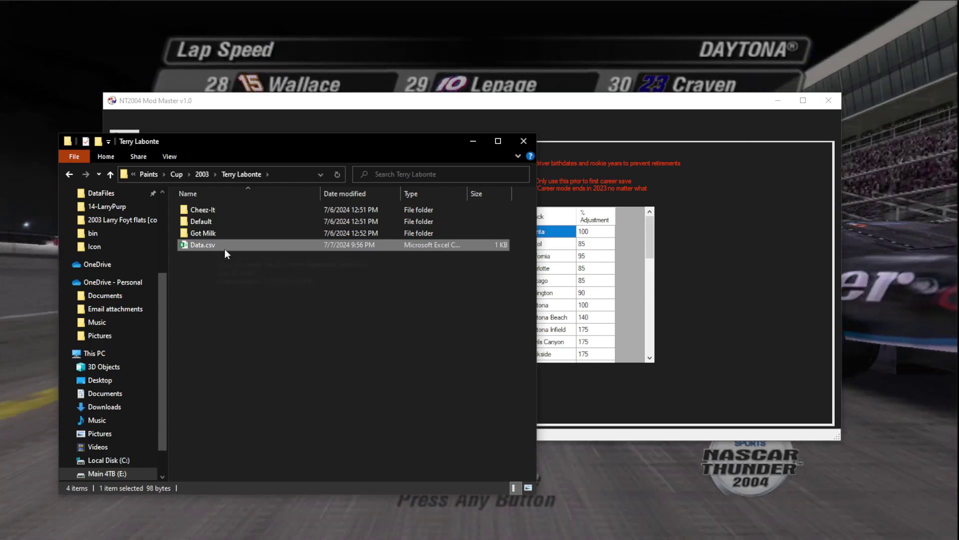
- Open Data.csv in the Terry Labonte folder and compare the folder names in column A with their display names in column B
{"action": "double_click", "coordinate": [224, 247]}
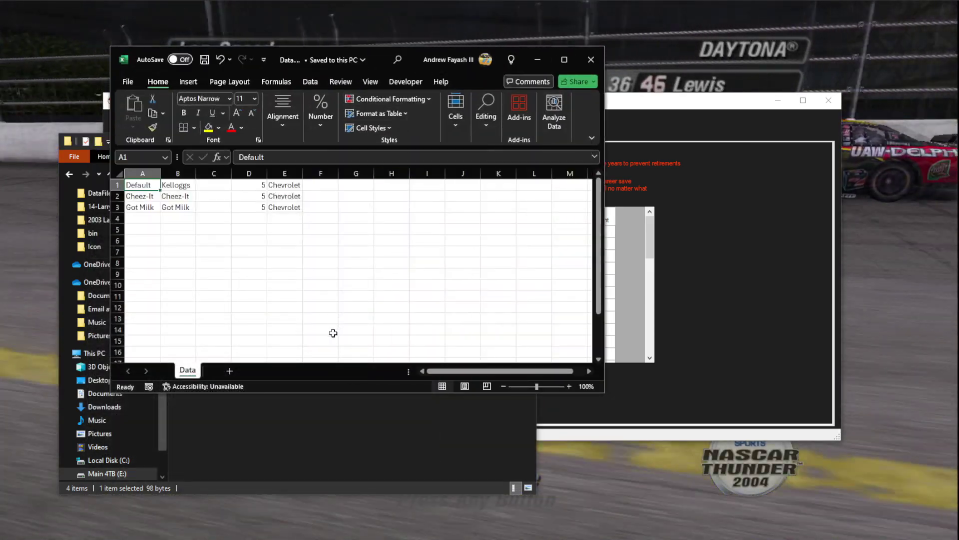
{"action": "left_click_drag", "start_coordinate": [378, 59], "coordinate": [565, 116]}
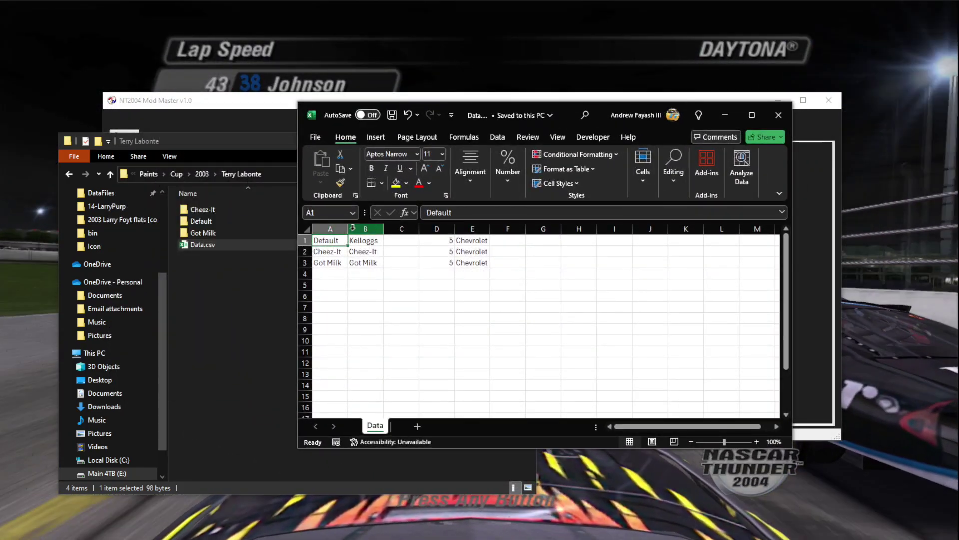
{"action": "left_click_drag", "start_coordinate": [334, 240], "coordinate": [332, 263]}
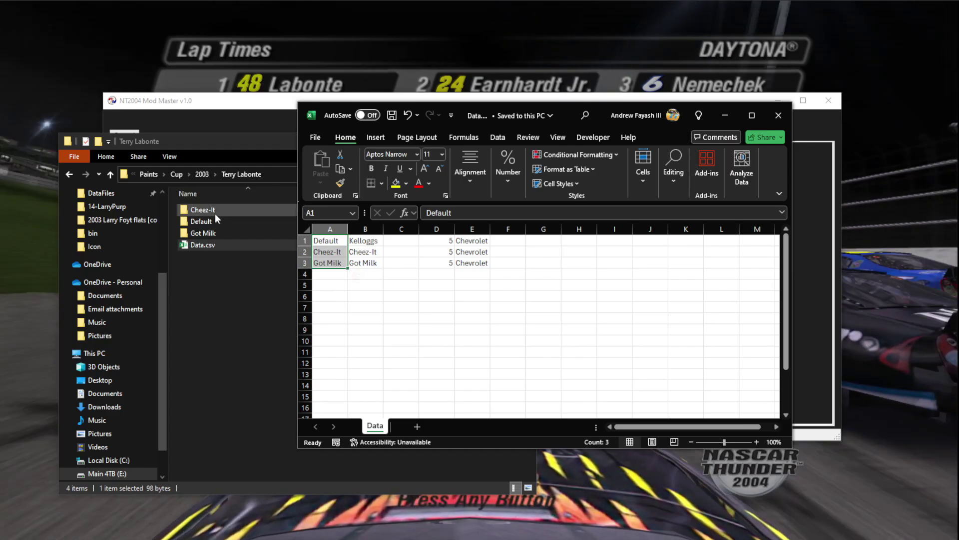
{"action": "left_click", "coordinate": [332, 252]}
{"action": "left_click", "coordinate": [333, 264]}
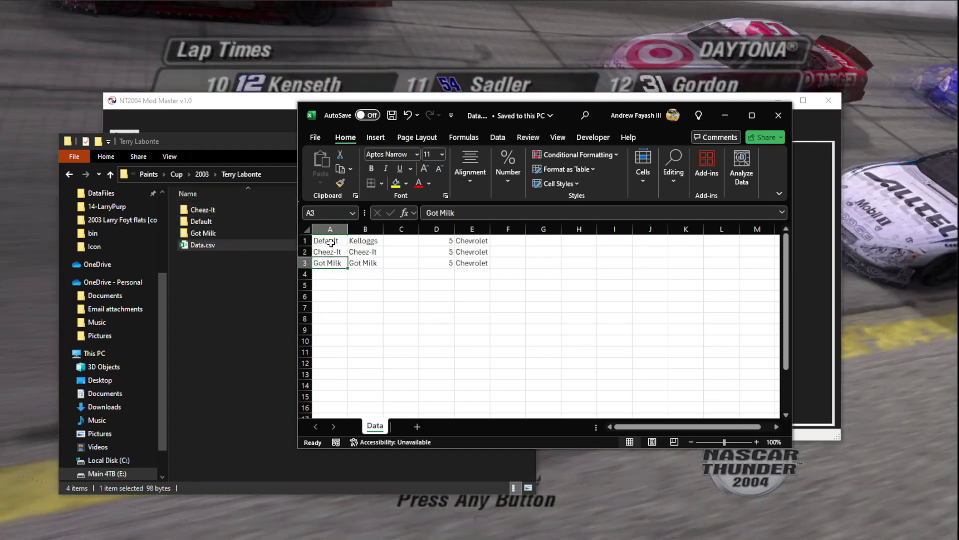
{"action": "left_click", "coordinate": [329, 242]}
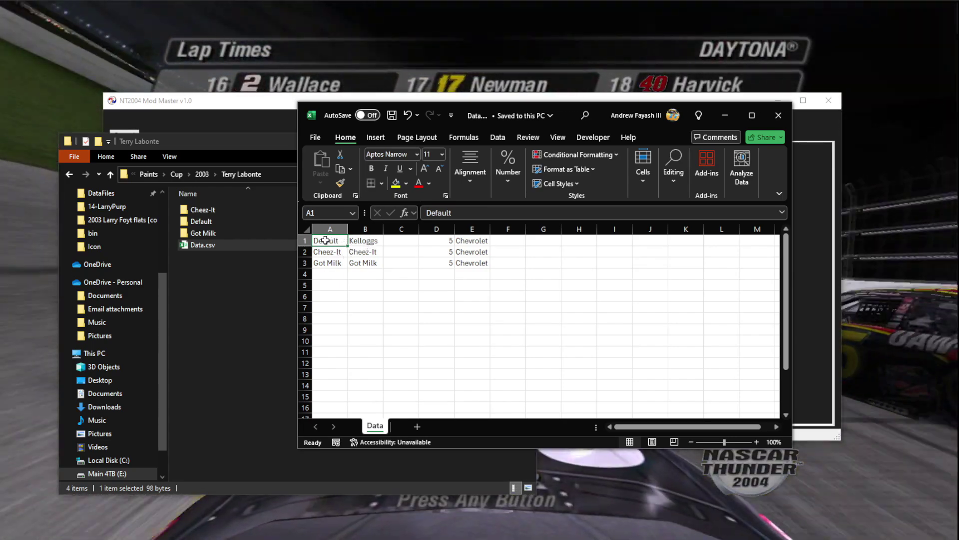
{"action": "left_click_drag", "start_coordinate": [331, 239], "coordinate": [370, 245]}
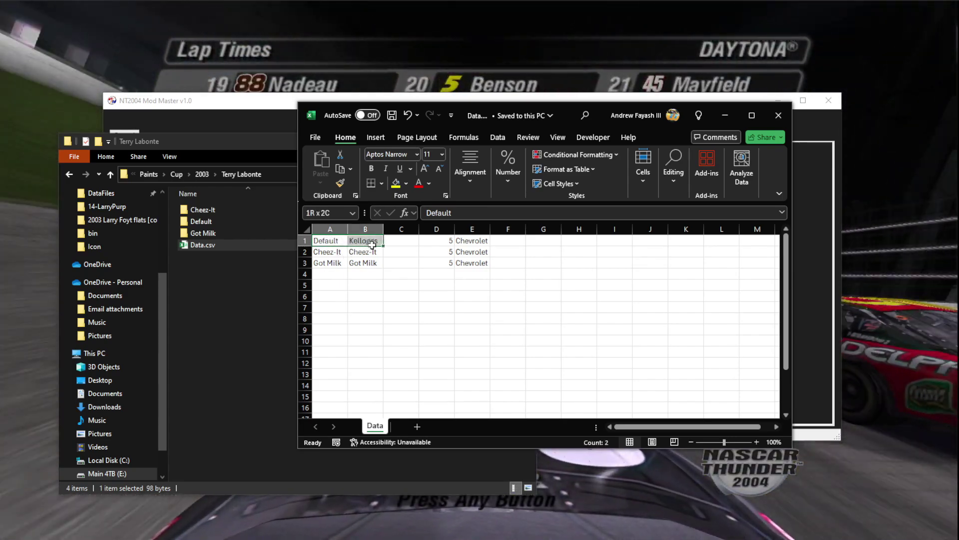
{"action": "left_click", "coordinate": [365, 242]}
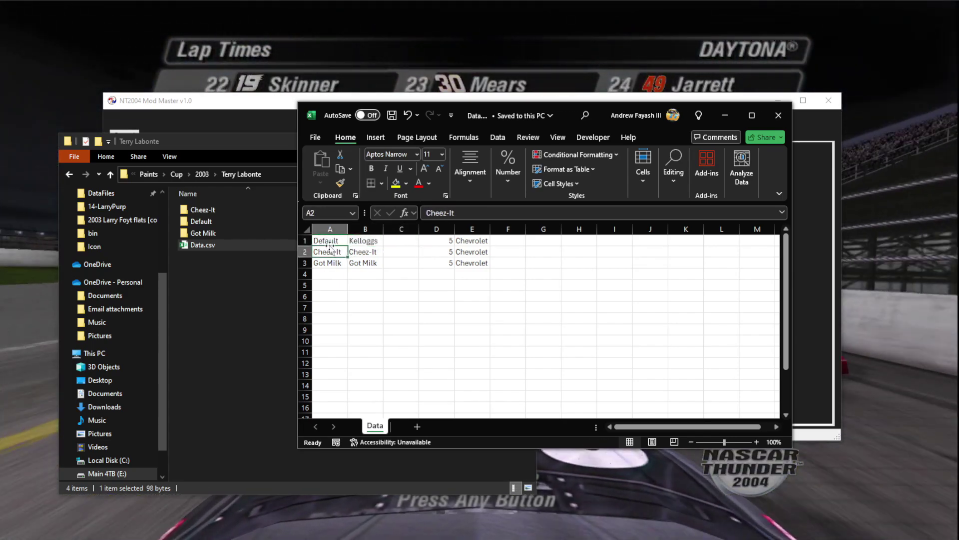
{"action": "left_click", "coordinate": [332, 241]}
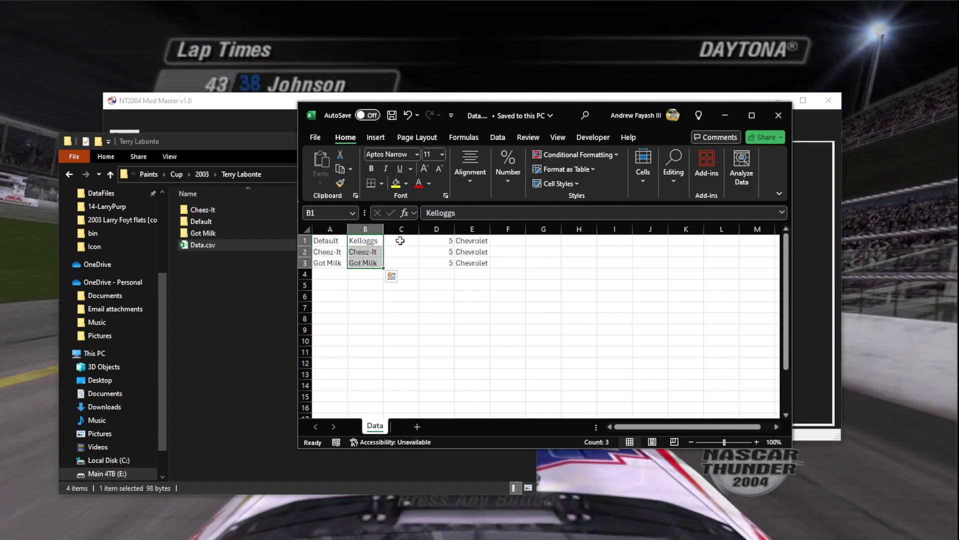
- Examine the empty column C, the car numbers in column D and the manufacturers in column E
{"action": "left_click_drag", "start_coordinate": [403, 240], "coordinate": [402, 268]}
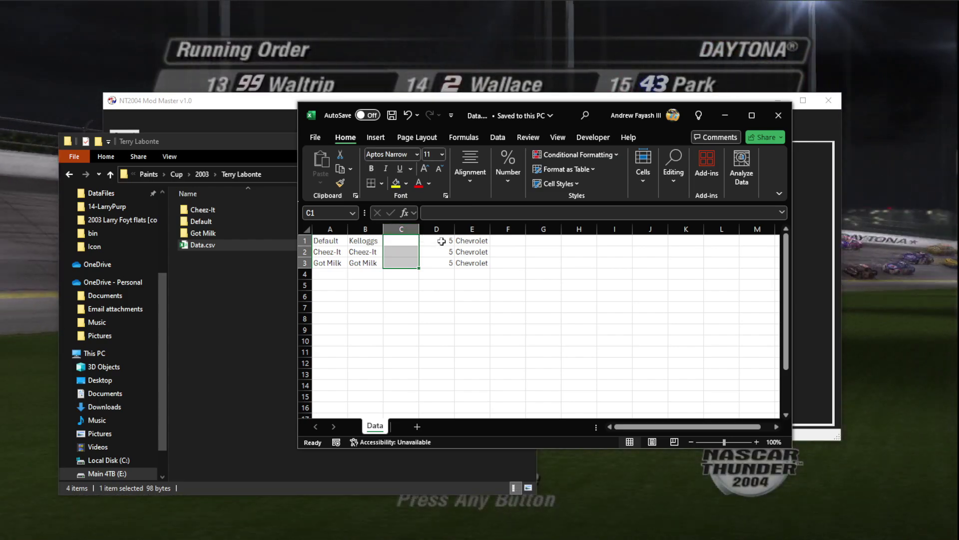
{"action": "left_click", "coordinate": [442, 241]}
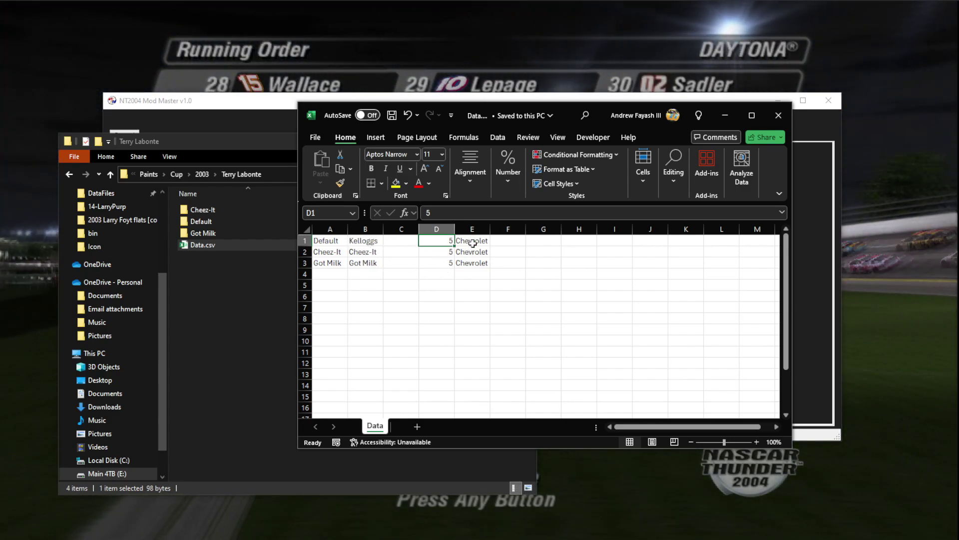
{"action": "left_click_drag", "start_coordinate": [473, 243], "coordinate": [442, 252]}
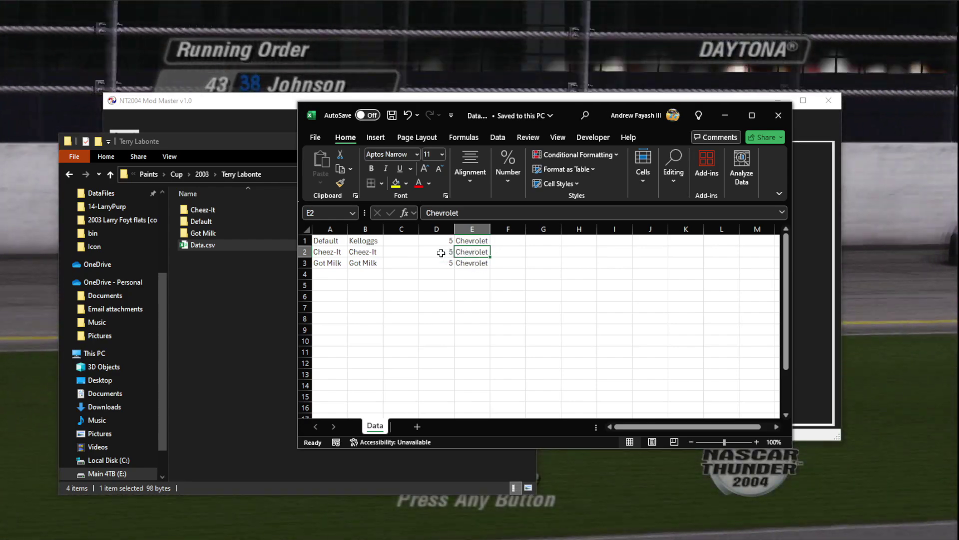
{"action": "left_click", "coordinate": [443, 252]}
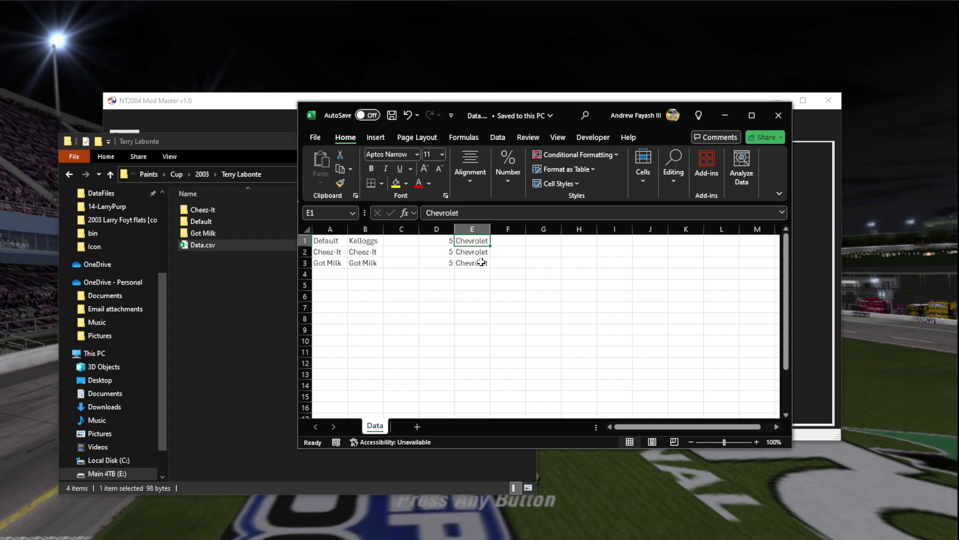
- Try Pontiac as the Default paint's manufacturer in cell E1, and undo the entry
{"action": "type", "text": "Pontiac"}
{"action": "key", "text": "Return"}
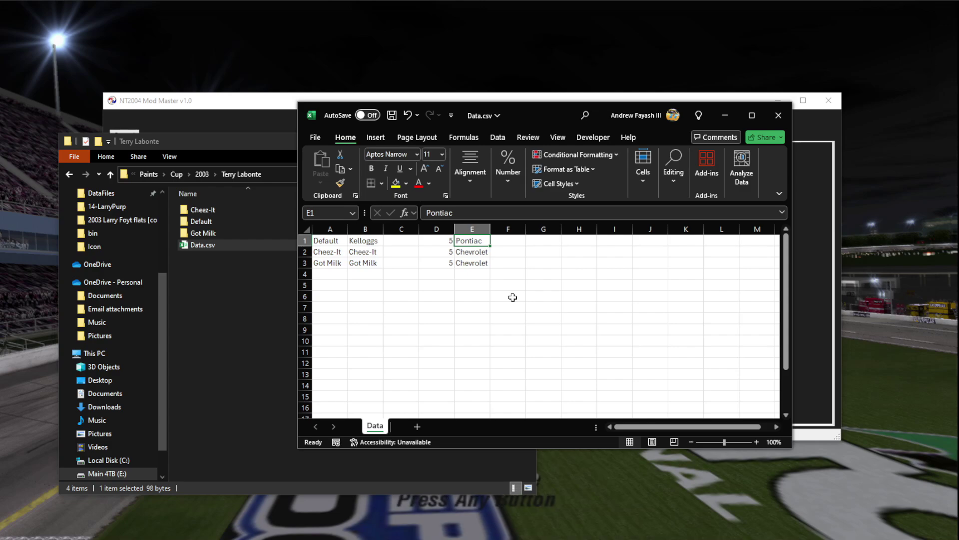
{"action": "key", "text": "ctrl+z"}
{"action": "key", "text": "Down"}
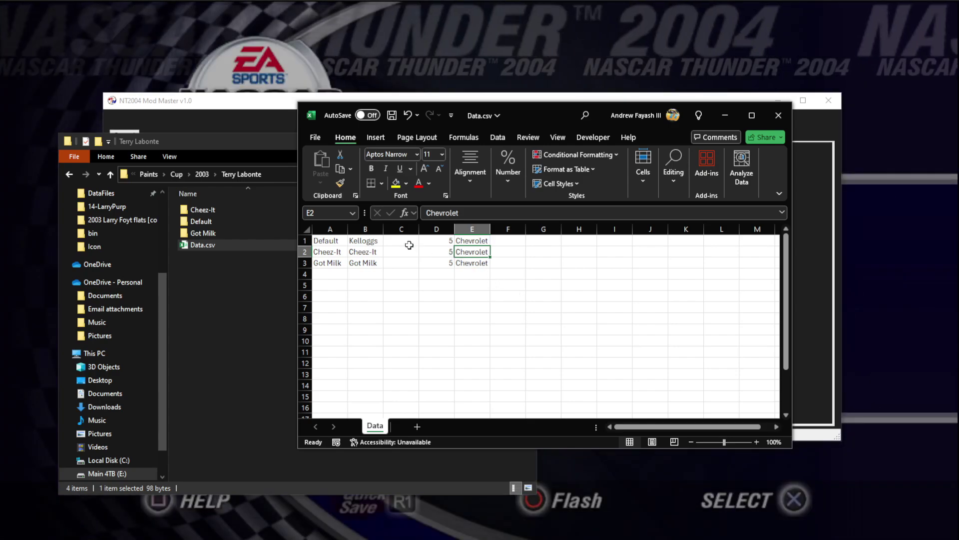
- Review the paint data range A1:E3 as a whole, and go through columns A to E one by one
{"action": "left_click", "coordinate": [409, 243]}
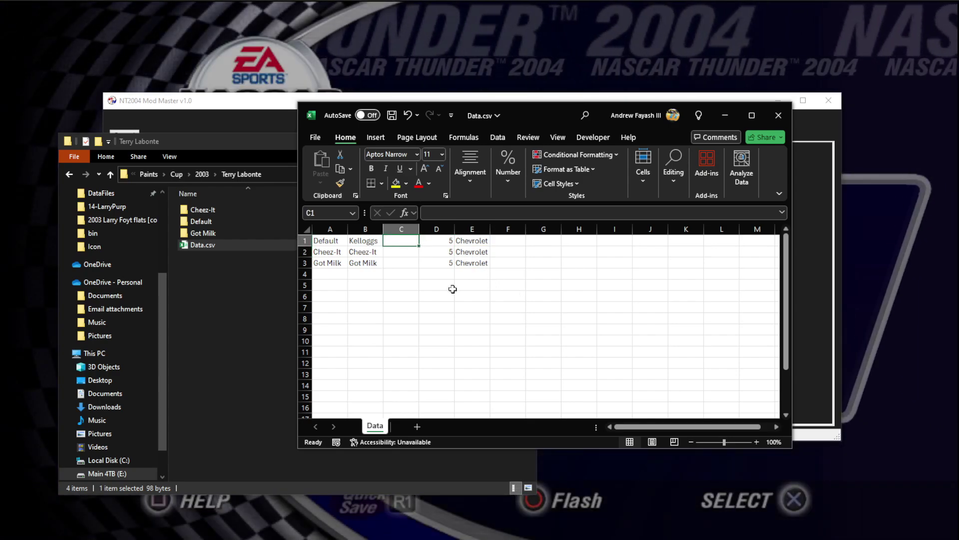
{"action": "left_click_drag", "start_coordinate": [336, 239], "coordinate": [474, 263]}
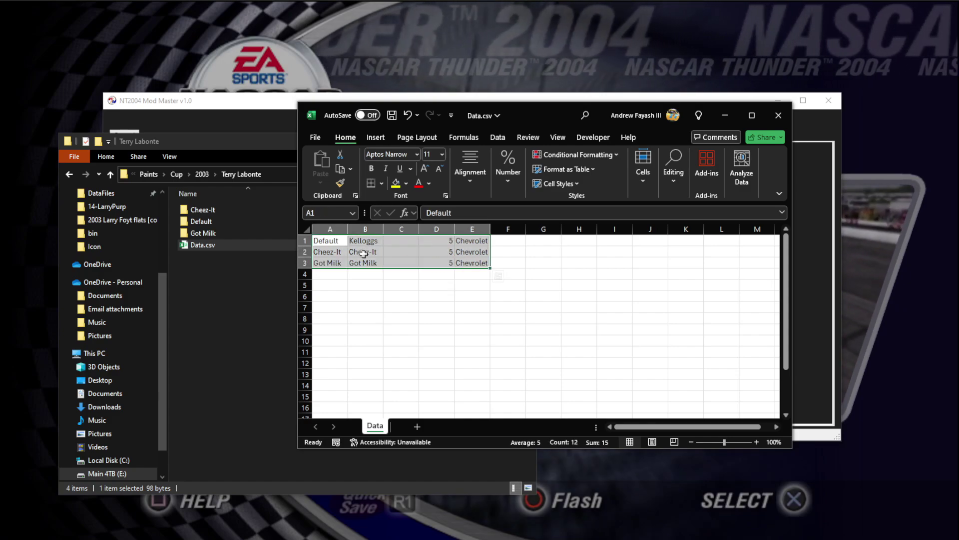
{"action": "left_click", "coordinate": [335, 227]}
{"action": "left_click", "coordinate": [369, 229]}
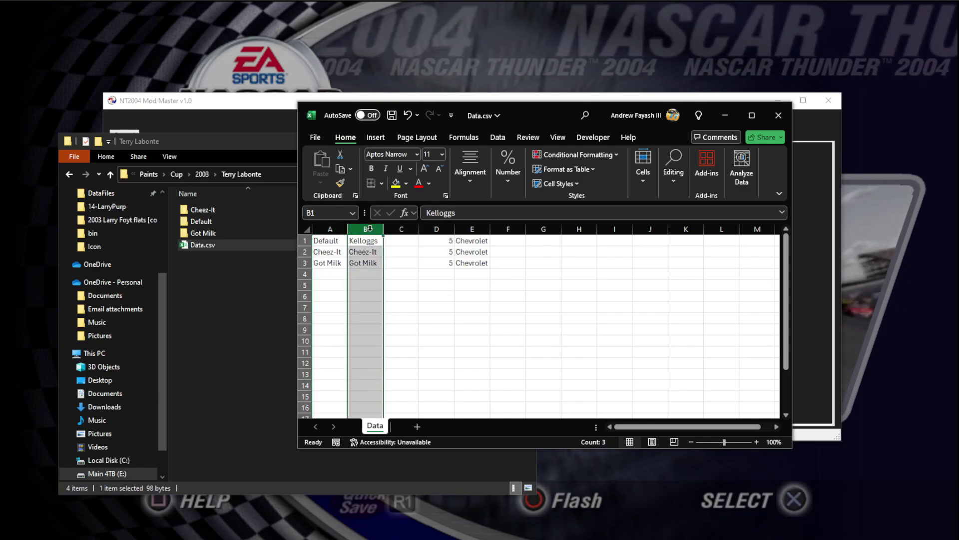
{"action": "left_click", "coordinate": [404, 228]}
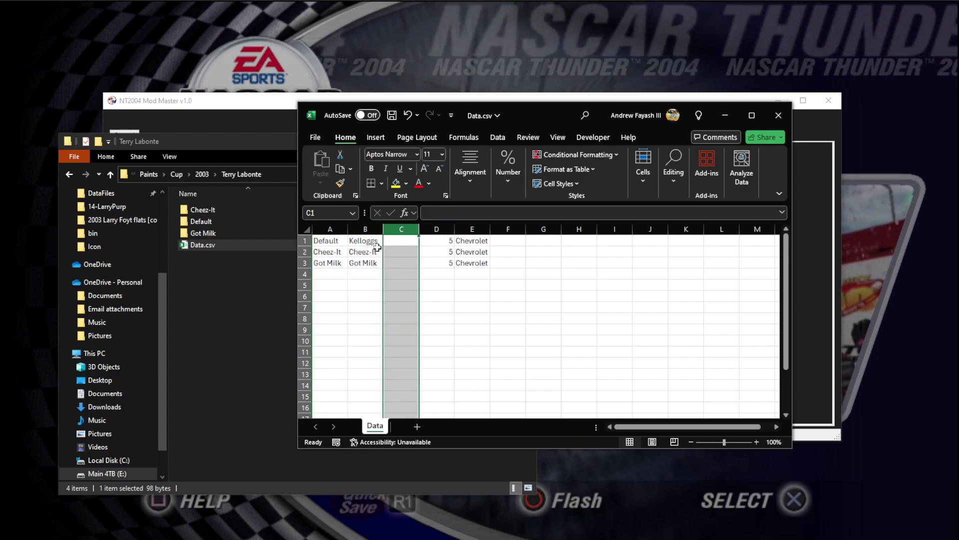
{"action": "left_click", "coordinate": [443, 230]}
{"action": "left_click", "coordinate": [479, 227]}
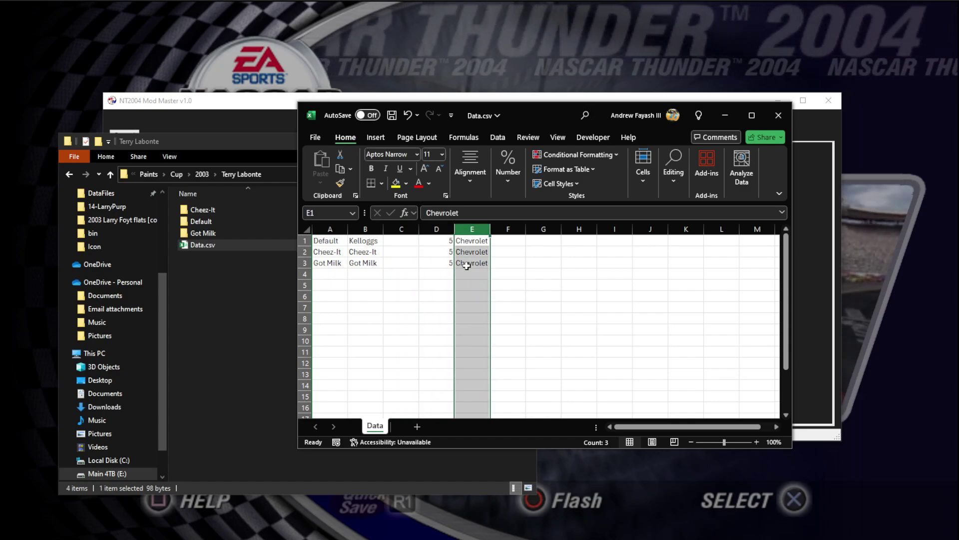
- Enlarge the spreadsheet window, format the Default paint's number cell D1 as Text and enter 05
{"action": "left_click", "coordinate": [438, 242]}
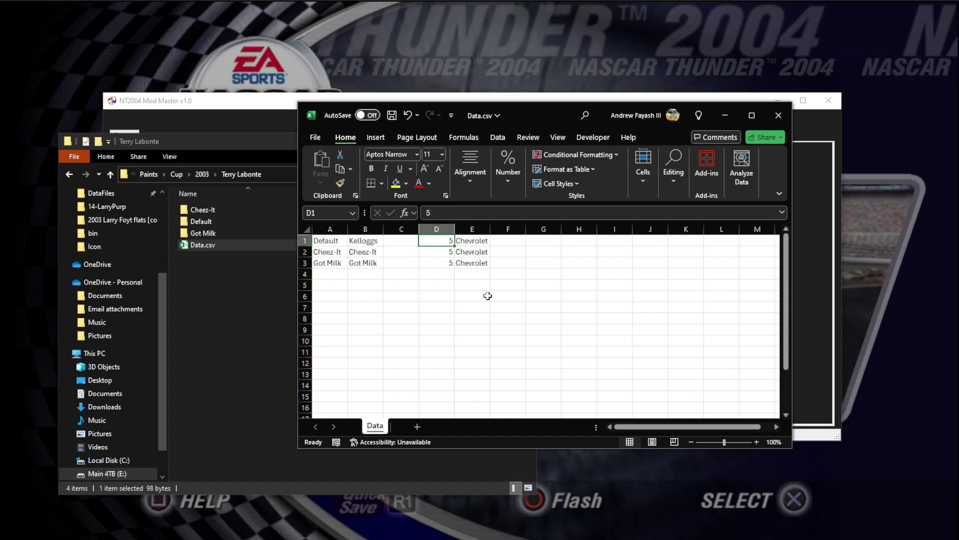
{"action": "left_click_drag", "start_coordinate": [301, 104], "coordinate": [62, 67]}
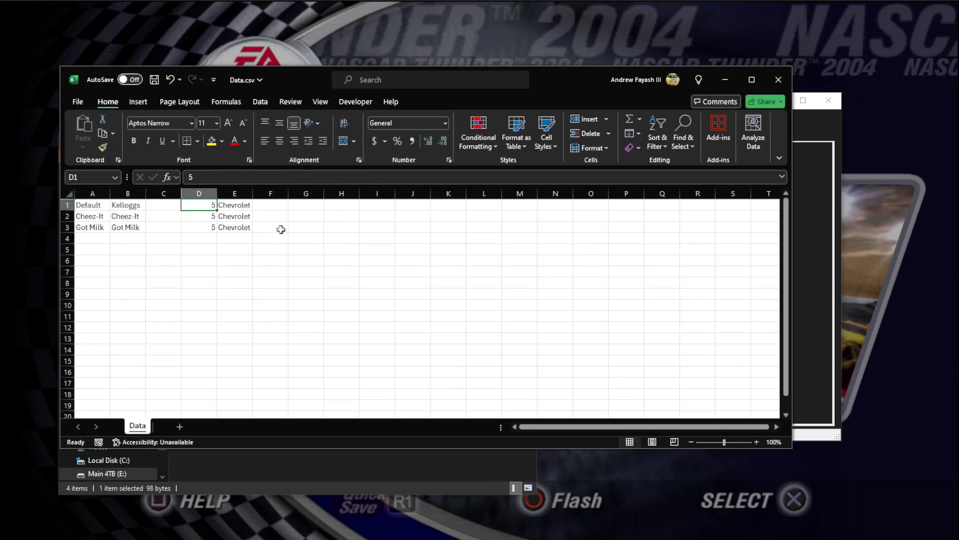
{"action": "left_click", "coordinate": [446, 123]}
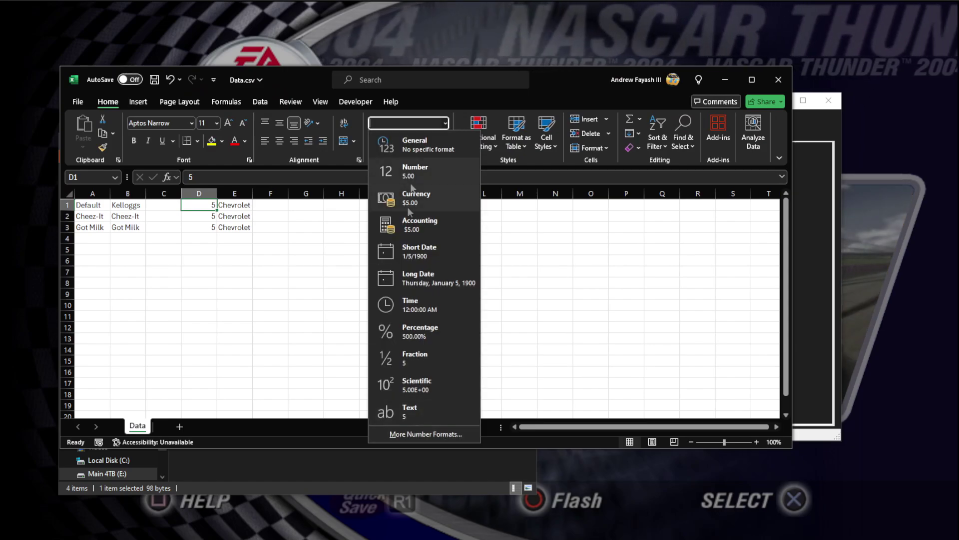
{"action": "left_click", "coordinate": [433, 412]}
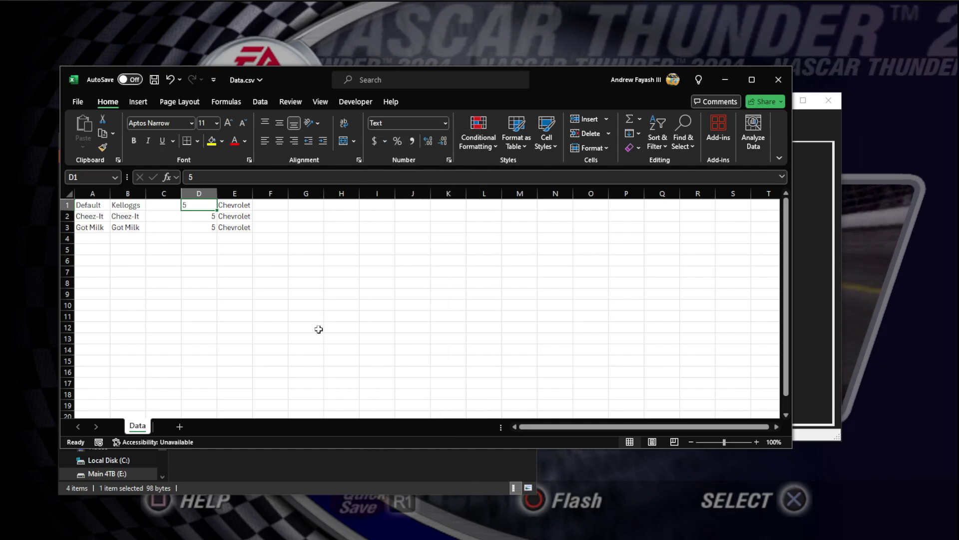
{"action": "type", "text": "05"}
{"action": "key", "text": "Return"}
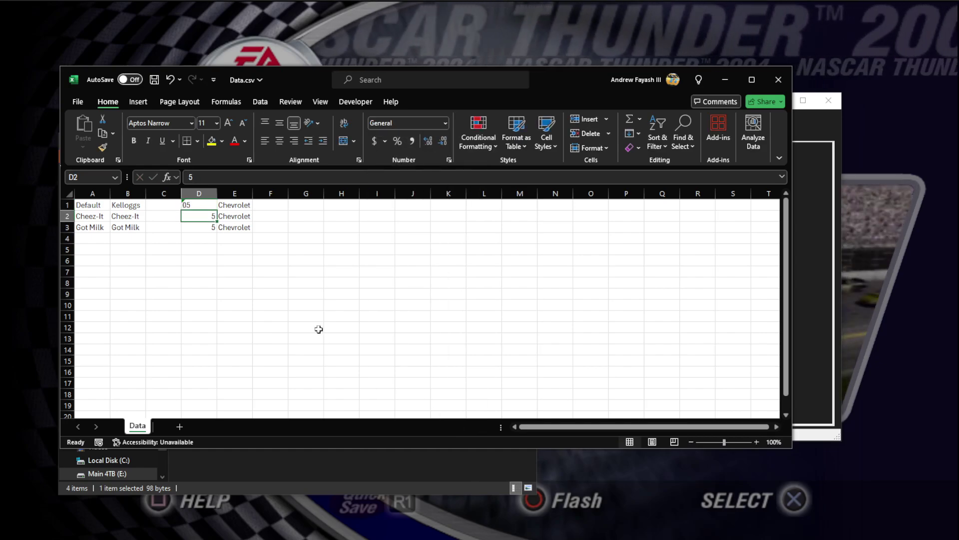
{"action": "left_click", "coordinate": [200, 205]}
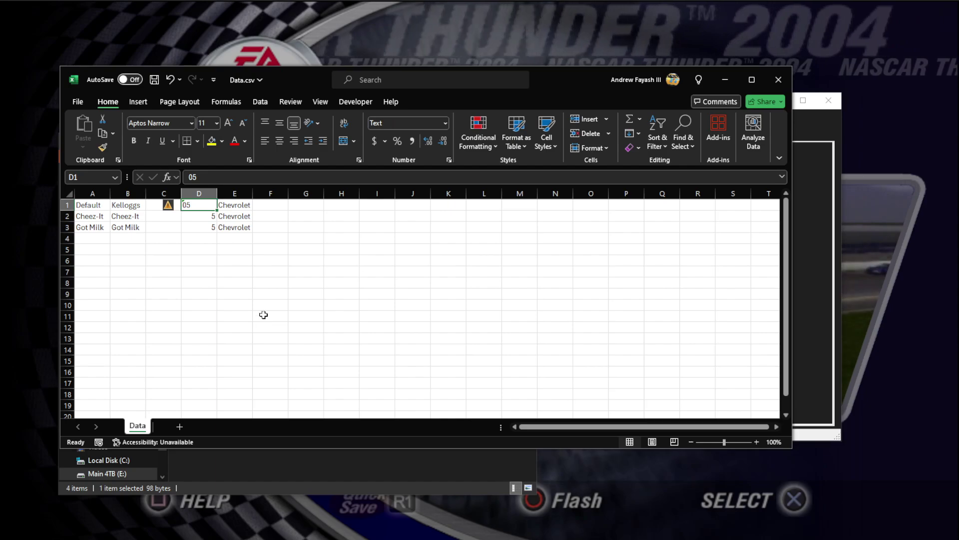
- Undo the leading-zero entry in cell D1 and enter 5 as the car number
{"action": "key", "text": "ctrl+z"}
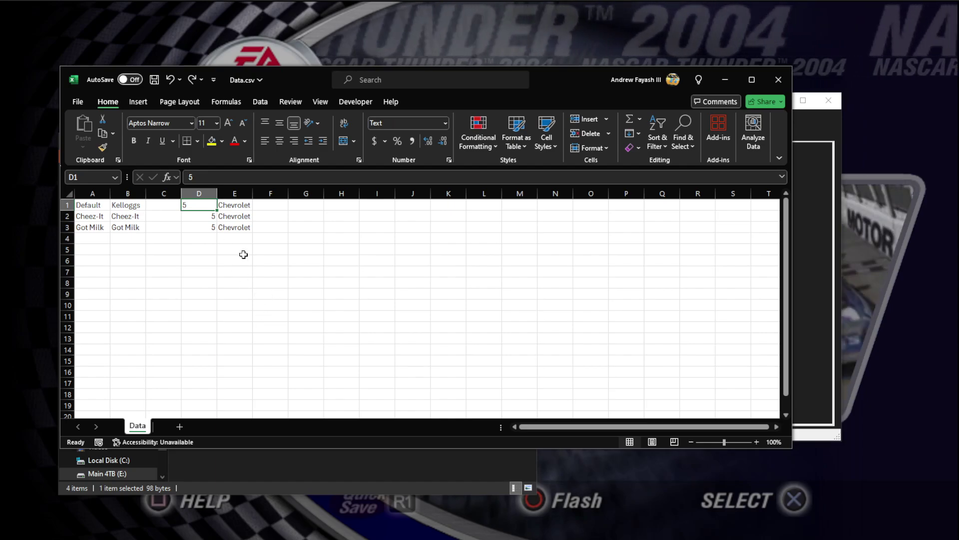
{"action": "type", "text": "5"}
{"action": "key", "text": "Return"}
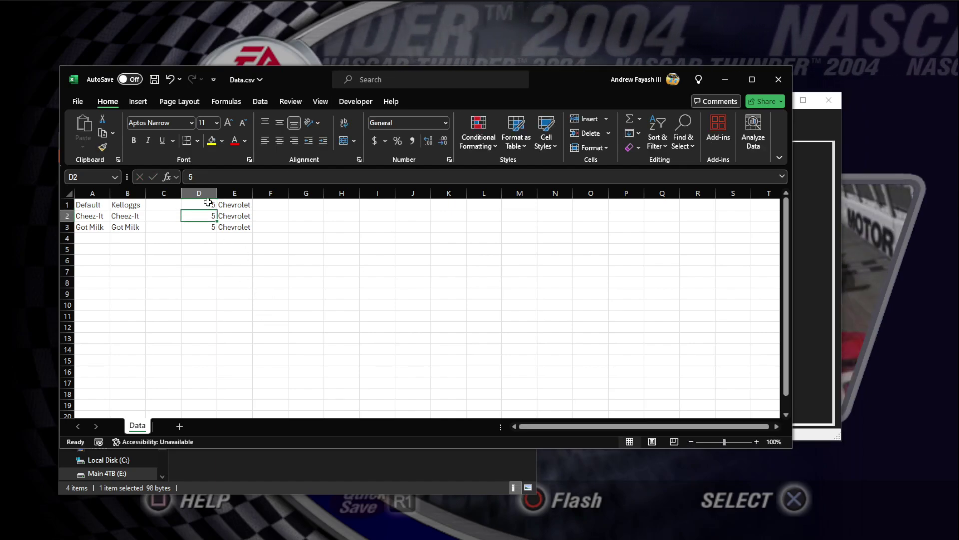
{"action": "key", "text": "ctrl+z"}
{"action": "key", "text": "ctrl+y"}
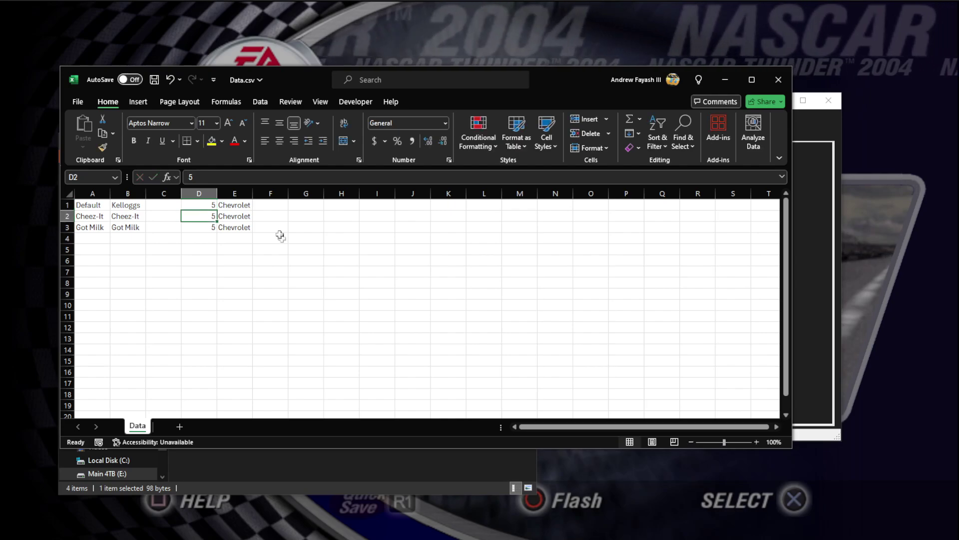
- Check the available number formats without applying one, and close Data.csv without saving the changes
{"action": "left_click", "coordinate": [444, 123]}
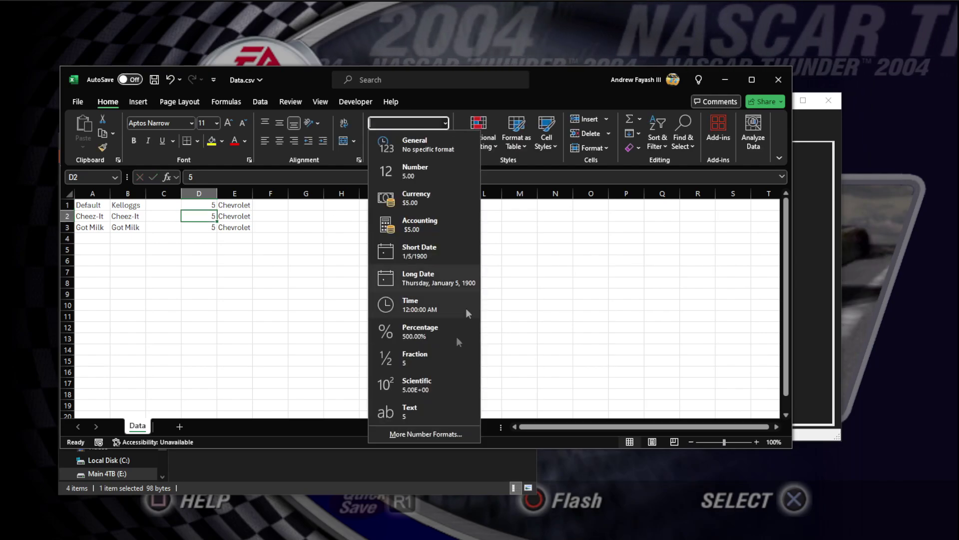
{"action": "left_click", "coordinate": [238, 207]}
{"action": "left_click", "coordinate": [200, 205]}
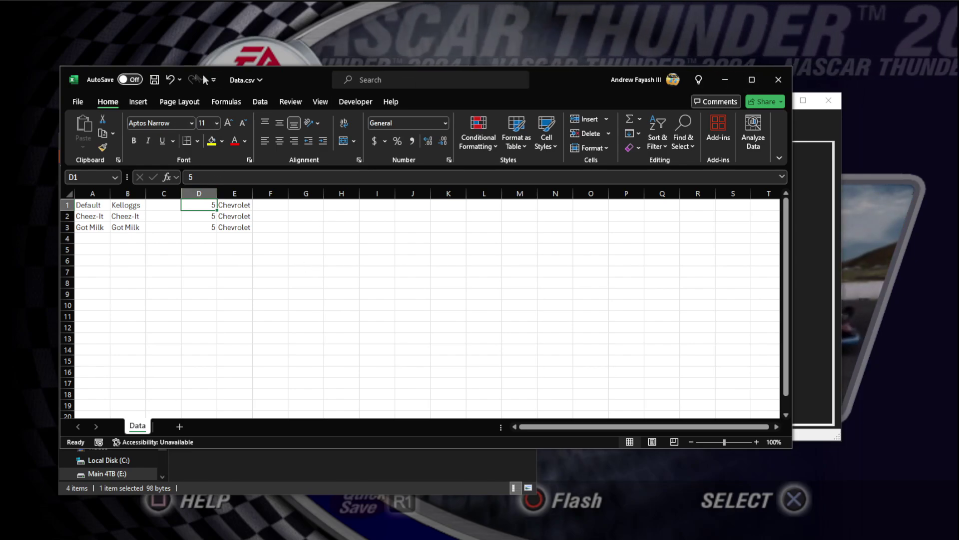
{"action": "left_click", "coordinate": [779, 79]}
{"action": "left_click", "coordinate": [584, 333]}
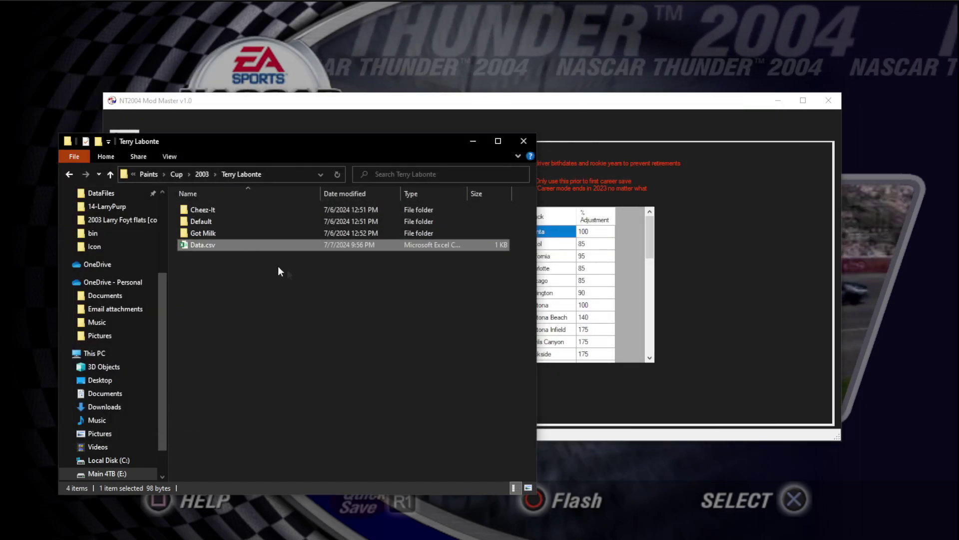
- Open the driver's Default paint folder and look over CarNumberMenu.png, PitBox.png and PitSign_Wall.png
{"action": "double_click", "coordinate": [220, 218]}
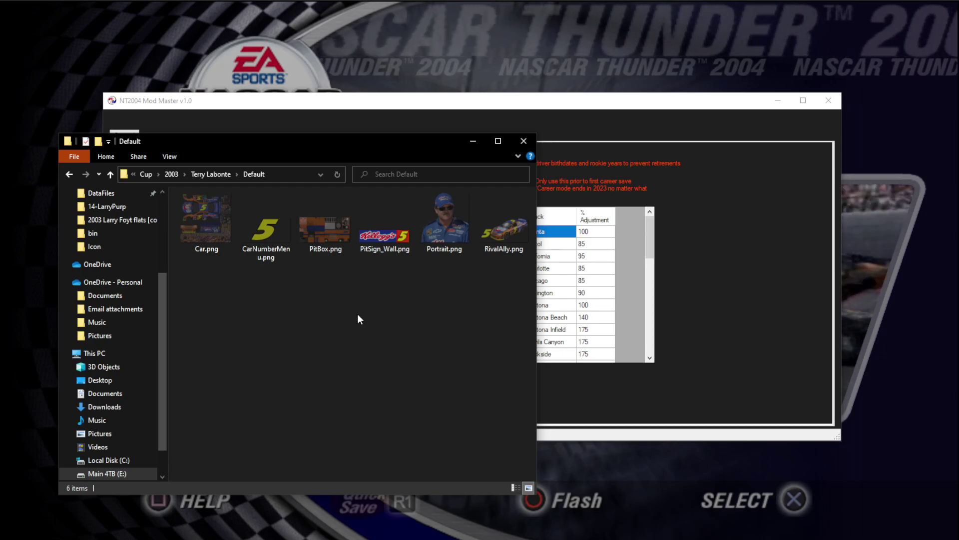
{"action": "left_click", "coordinate": [270, 240]}
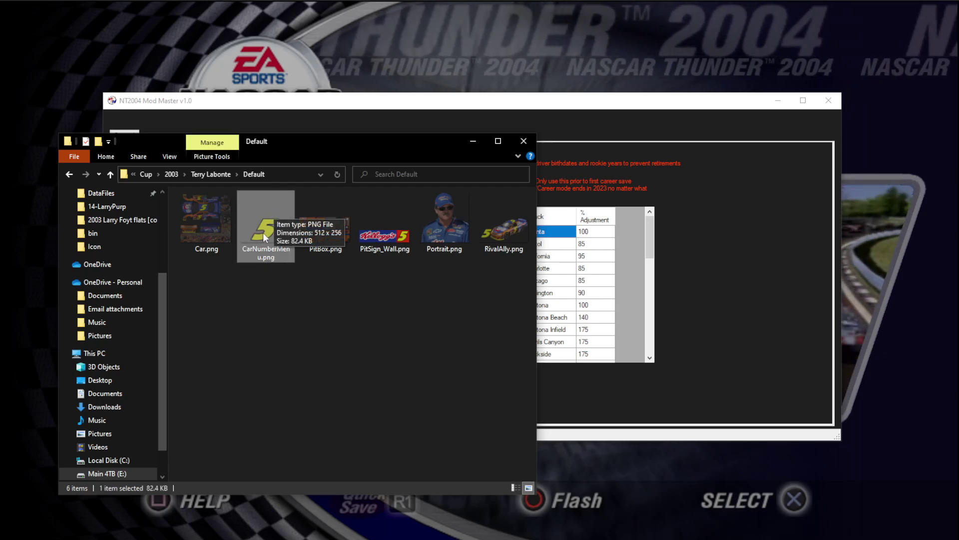
{"action": "left_click", "coordinate": [328, 229]}
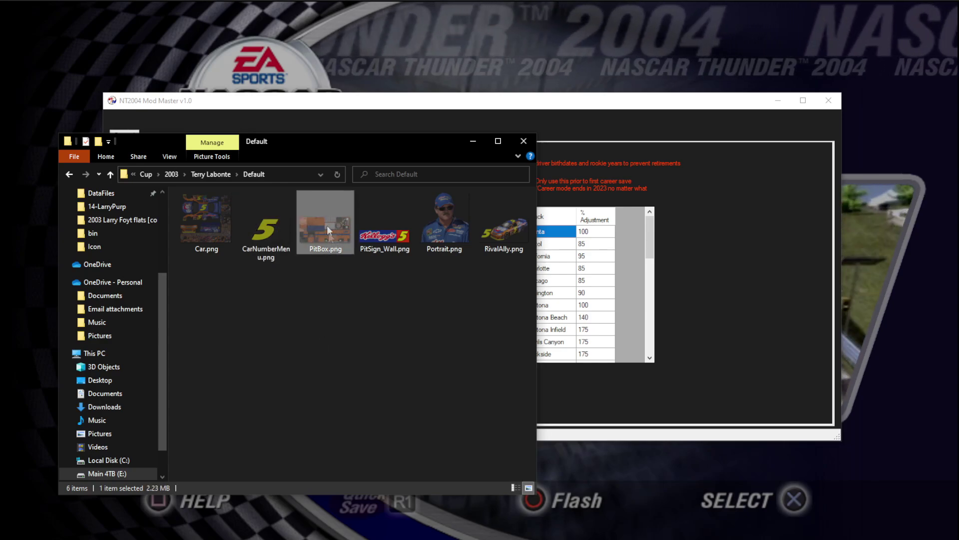
{"action": "left_click", "coordinate": [383, 244]}
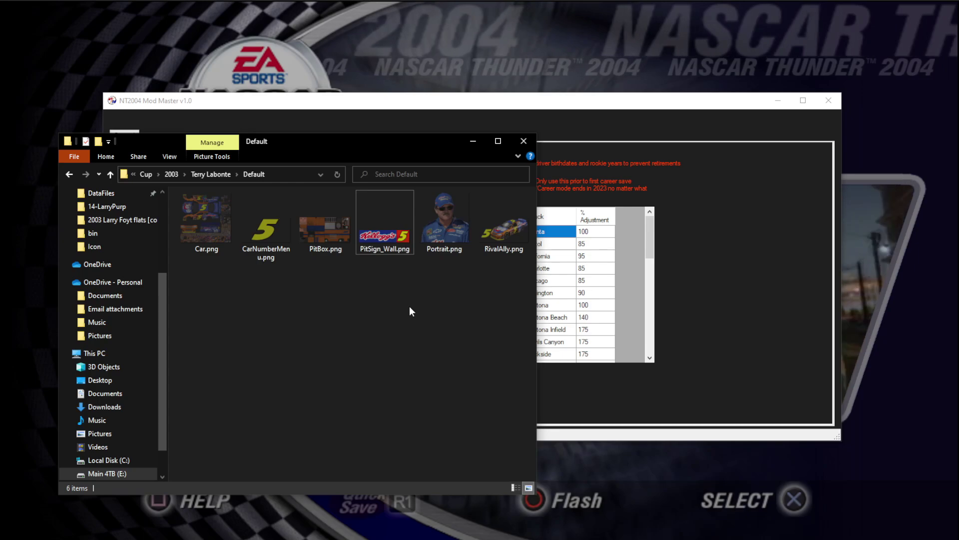
- Open the Templates PaintKit folder in a second window and place it beside the driver's Default folder for comparison
{"action": "key", "text": "ctrl+n"}
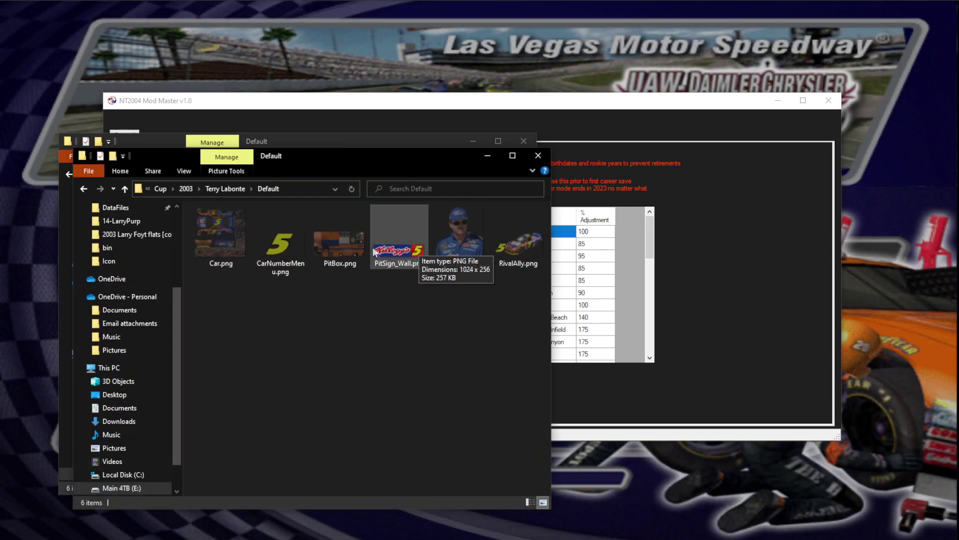
{"action": "scroll", "coordinate": [146, 261], "scroll_direction": "up", "scroll_amount": 3}
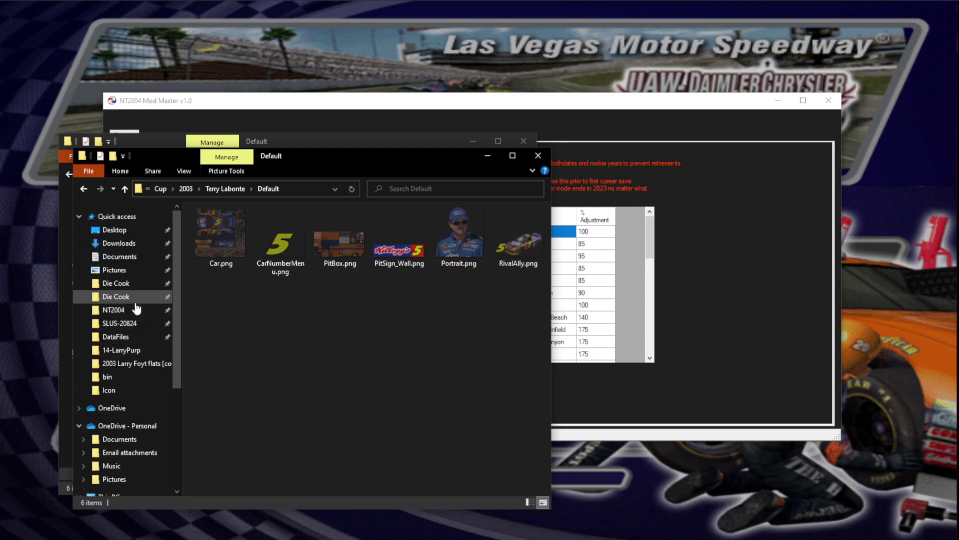
{"action": "left_click", "coordinate": [113, 310]}
{"action": "double_click", "coordinate": [245, 330]}
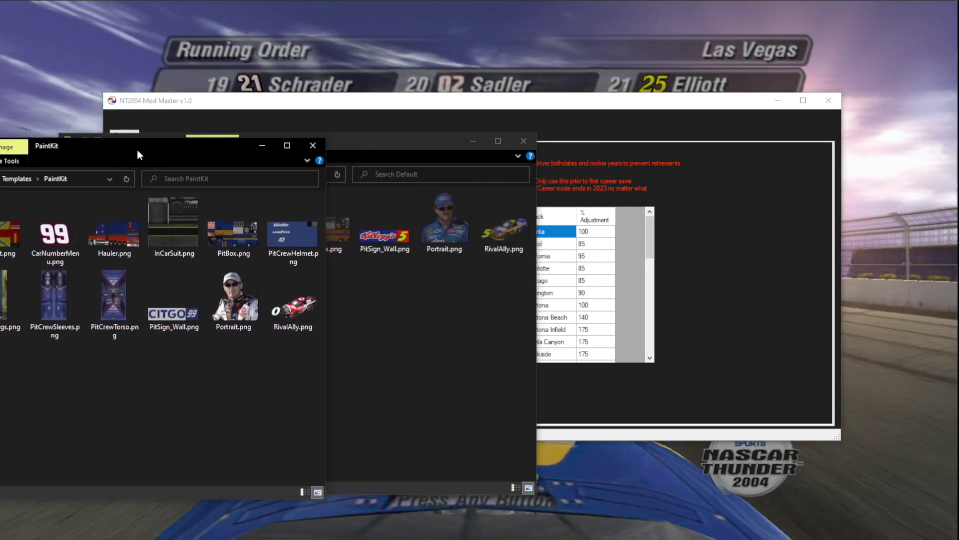
{"action": "left_click_drag", "start_coordinate": [139, 155], "coordinate": [130, 155]}
{"action": "mouse_move", "coordinate": [298, 138]}
{"action": "left_mouse_down"}
{"action": "mouse_move", "coordinate": [633, 125]}
{"action": "mouse_move", "coordinate": [561, 141]}
{"action": "left_mouse_up"}
{"action": "left_click_drag", "start_coordinate": [160, 145], "coordinate": [211, 149]}
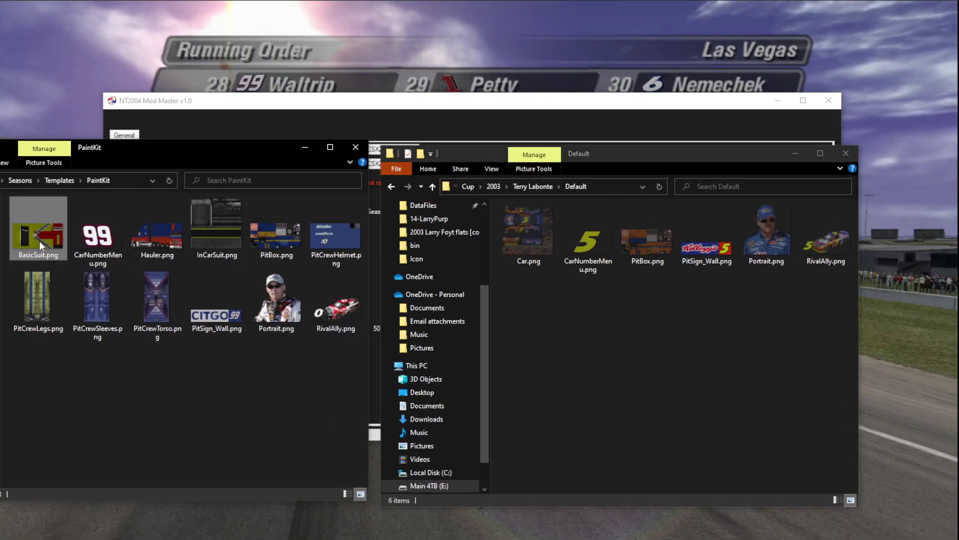
- Examine the PaintKit template images: BasicSuit.png, the pit crew helmet, legs, sleeves and torso, CarNumberMenu.png and InCarSuit.png
{"action": "left_click", "coordinate": [39, 241]}
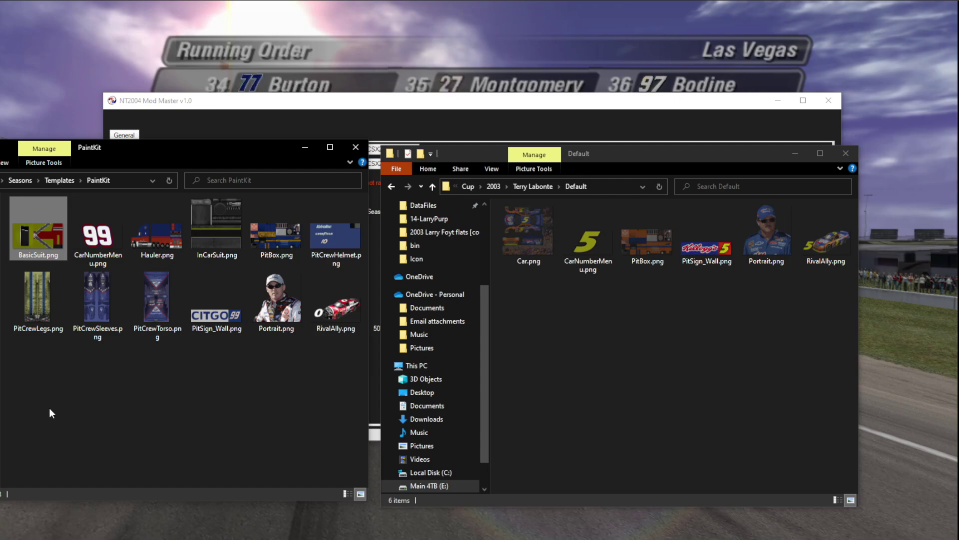
{"action": "left_click", "coordinate": [155, 301]}
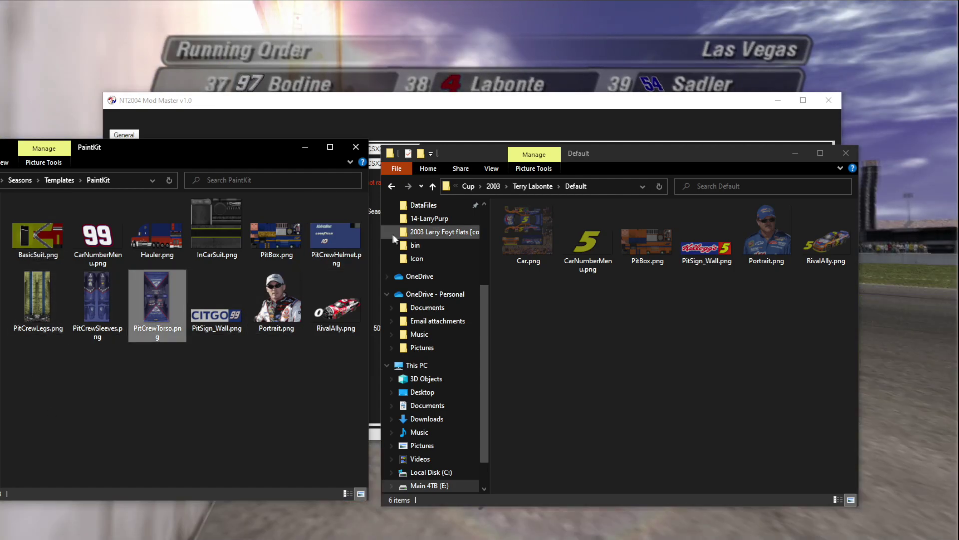
{"action": "left_click", "coordinate": [337, 238], "text": "shift"}
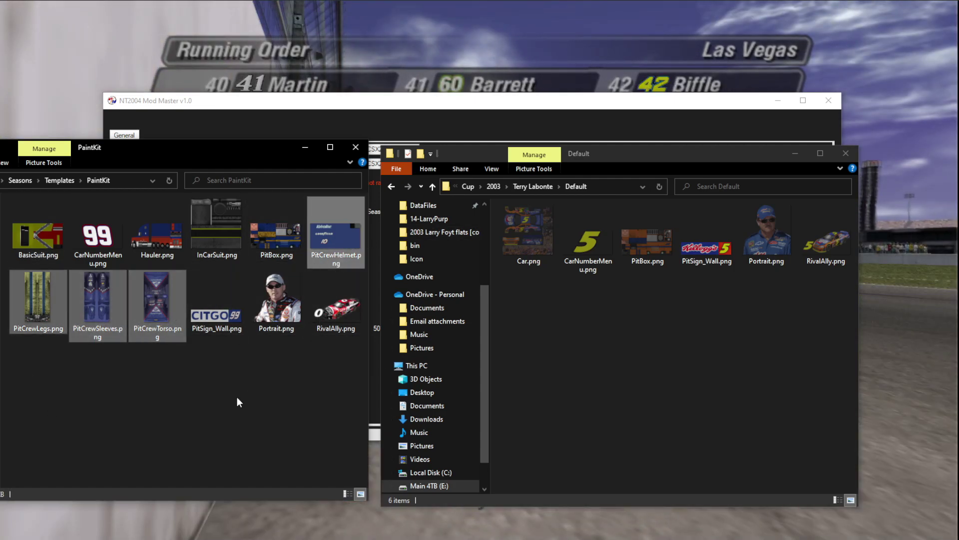
{"action": "left_click", "coordinate": [106, 245]}
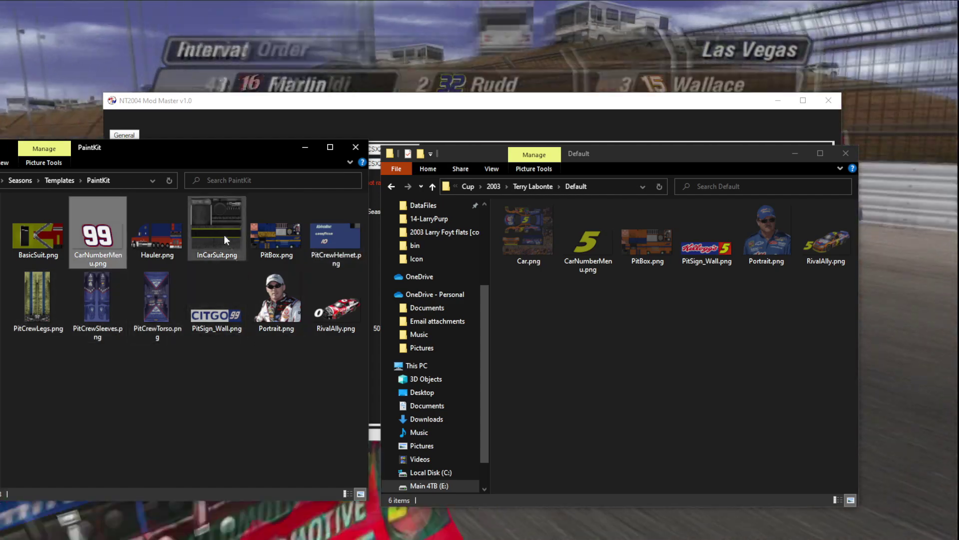
{"action": "left_click", "coordinate": [224, 235]}
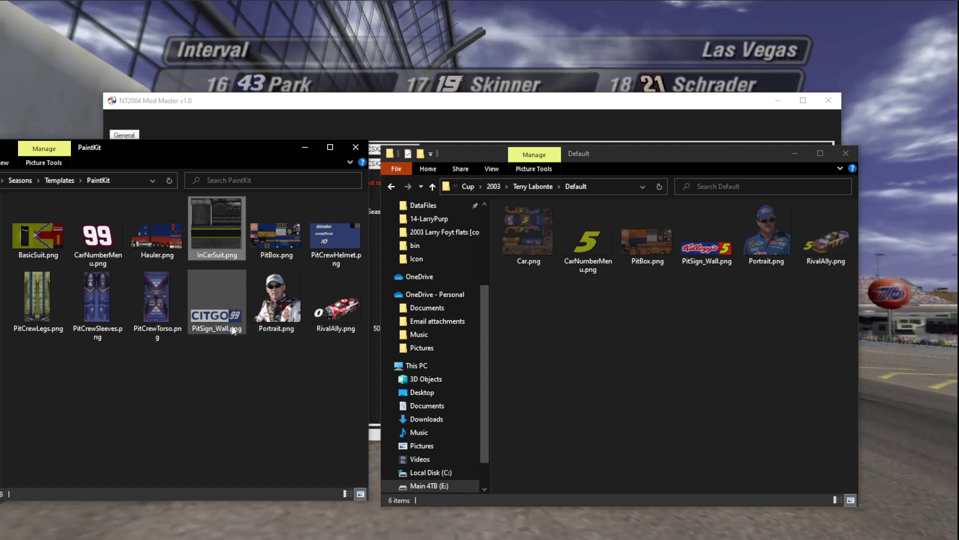
- Check PaintKit's PitSign_Wall.png, Portrait.png, RivalAlly.png, PitBox.png, InCarSuit.png and CarNumberMenu.png, and the Default folder's Car.png
{"action": "left_click", "coordinate": [220, 315]}
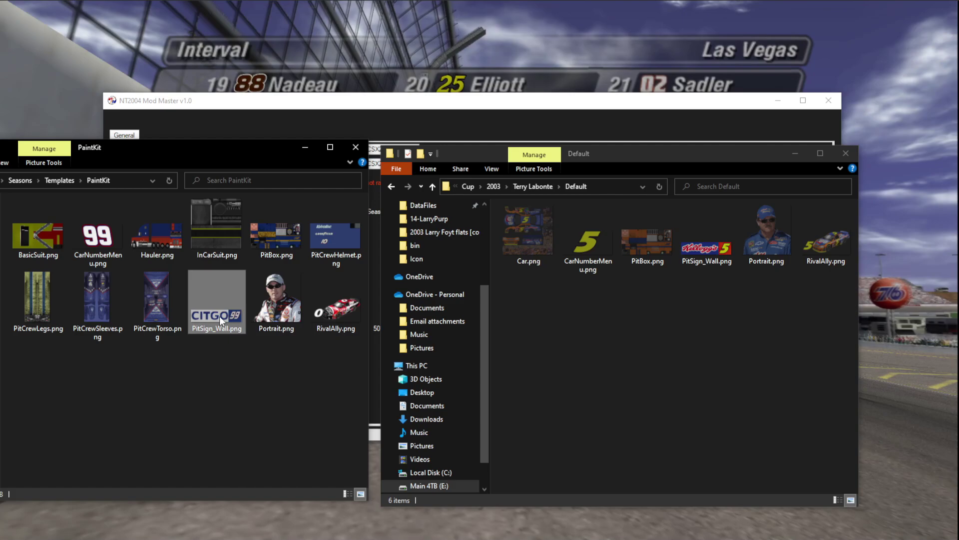
{"action": "left_click", "coordinate": [289, 316]}
{"action": "left_click", "coordinate": [331, 317]}
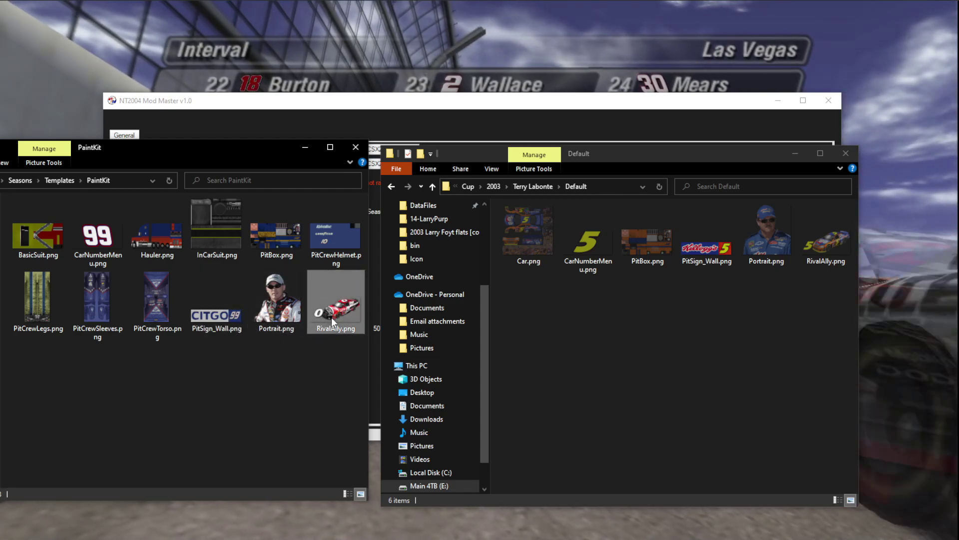
{"action": "left_click", "coordinate": [268, 235]}
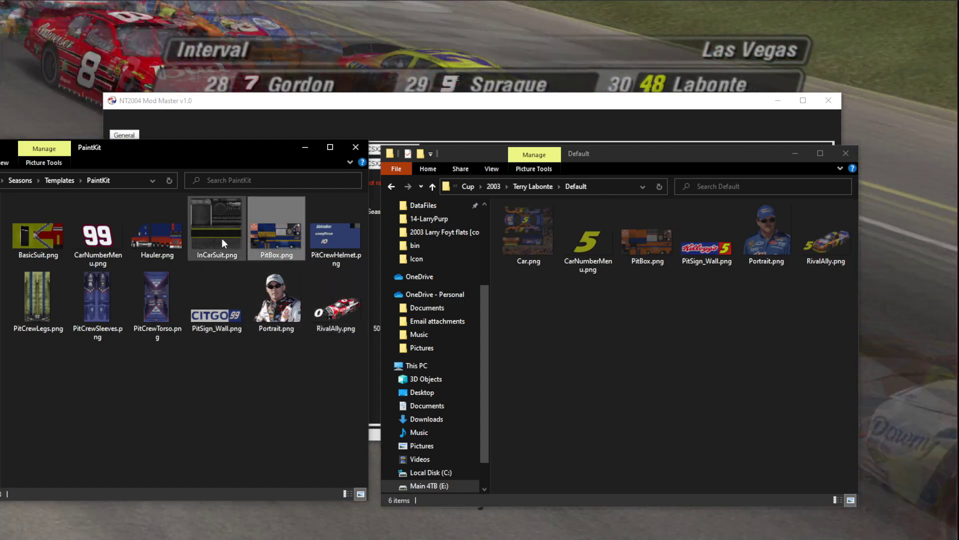
{"action": "left_click", "coordinate": [221, 237]}
{"action": "left_click", "coordinate": [97, 236]}
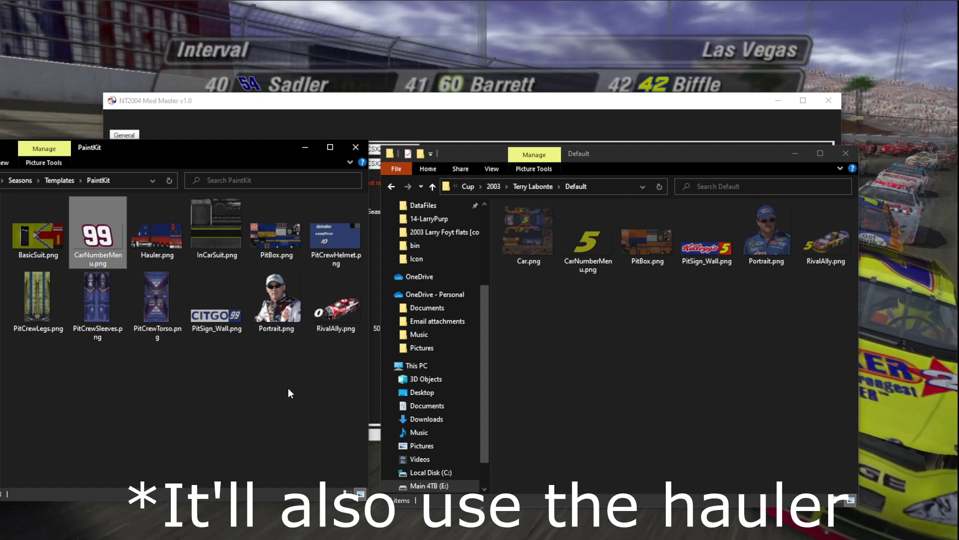
{"action": "left_click", "coordinate": [541, 227]}
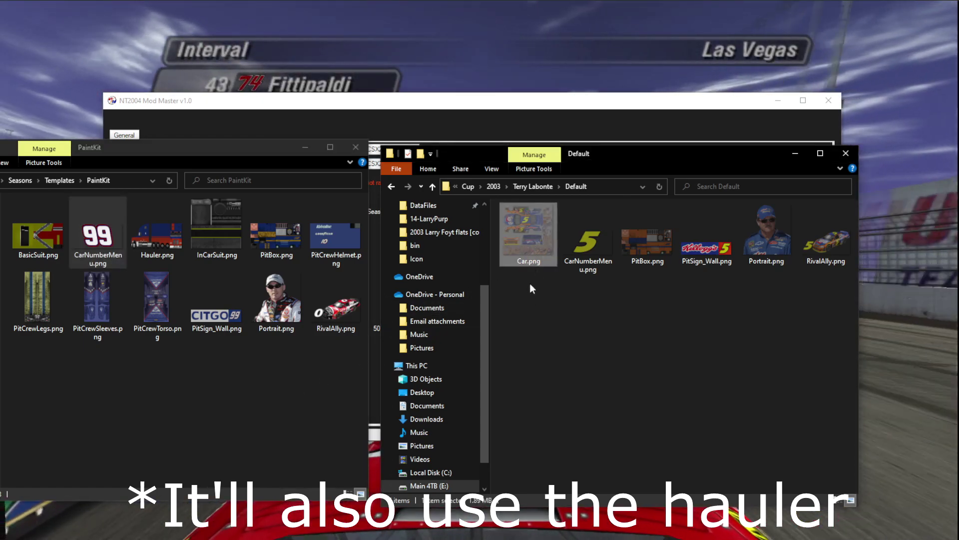
- Compare the PaintKit template files with Terry Labonte's Default paint folder and its Car.png
{"action": "left_click", "coordinate": [190, 394]}
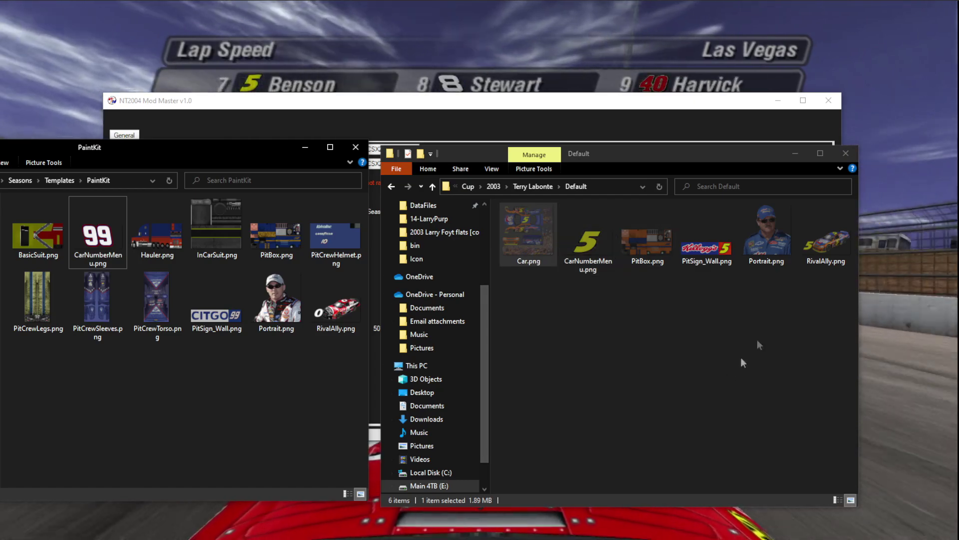
{"action": "left_click", "coordinate": [625, 350]}
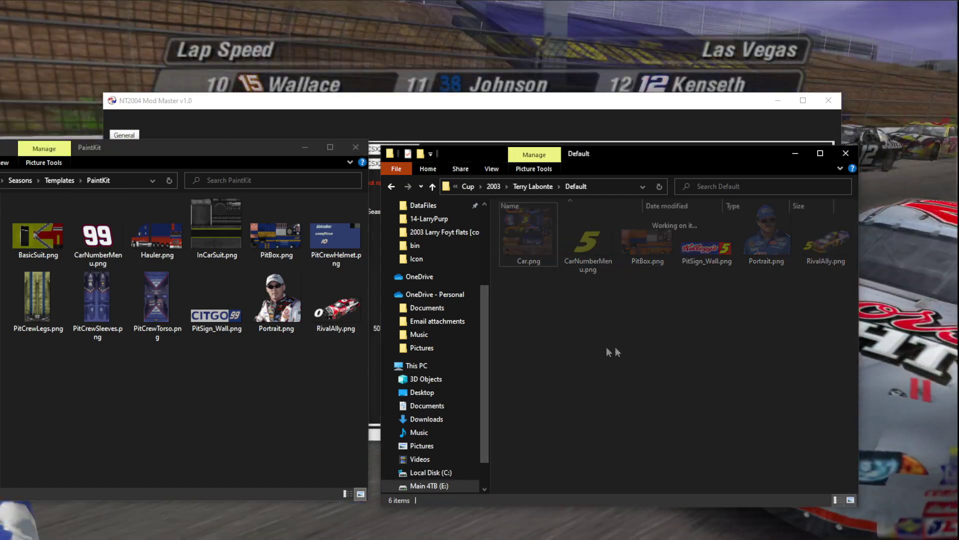
{"action": "key", "text": "alt+Up"}
{"action": "double_click", "coordinate": [542, 234]}
{"action": "left_click", "coordinate": [544, 237]}
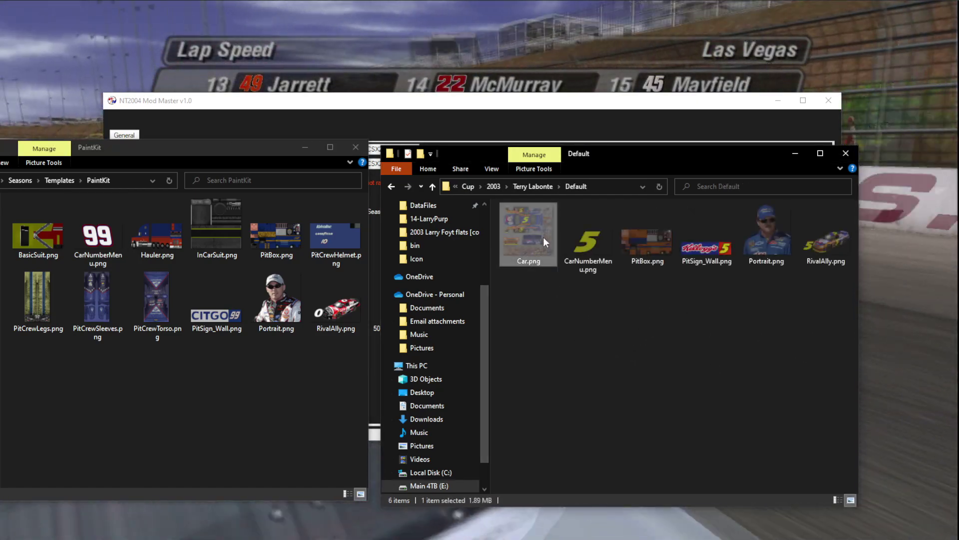
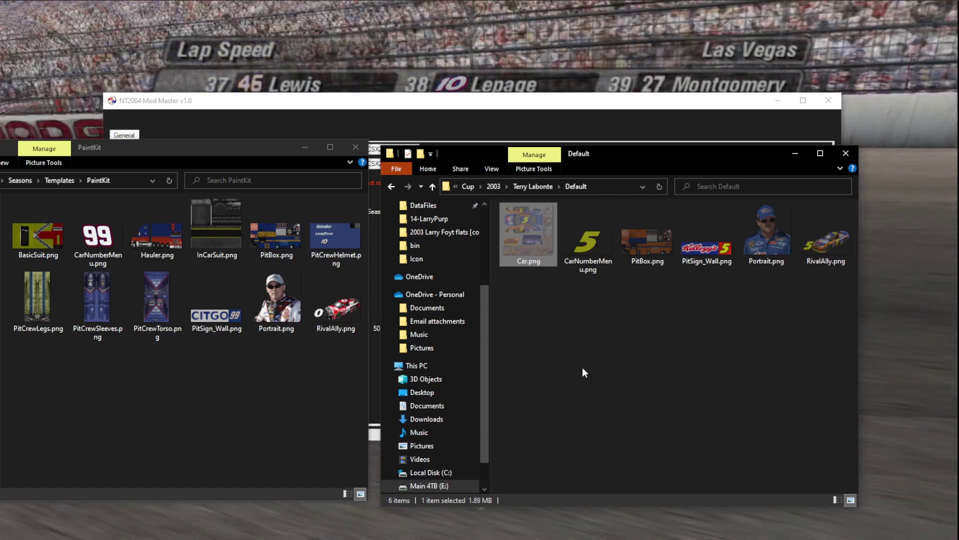
{"action": "key", "text": "BackSpace"}
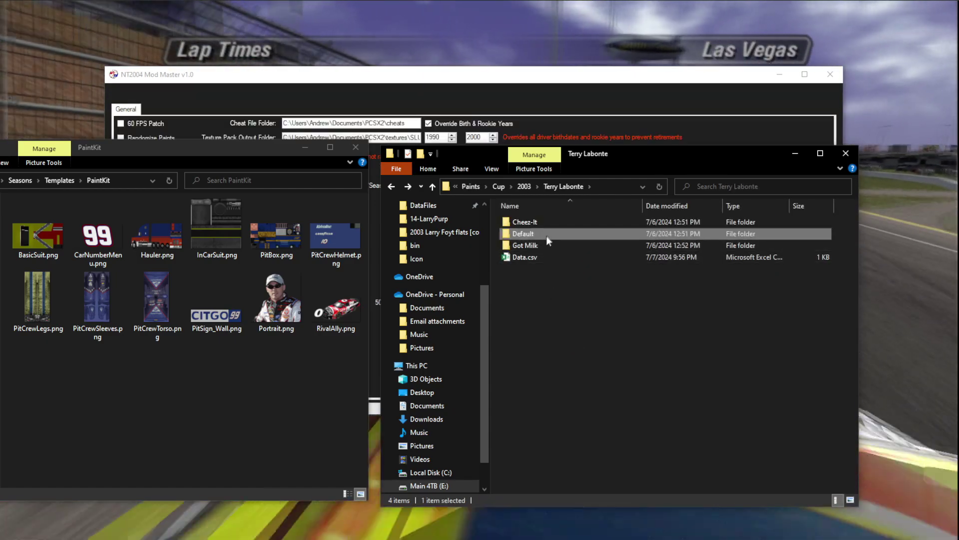
{"action": "double_click", "coordinate": [547, 237]}
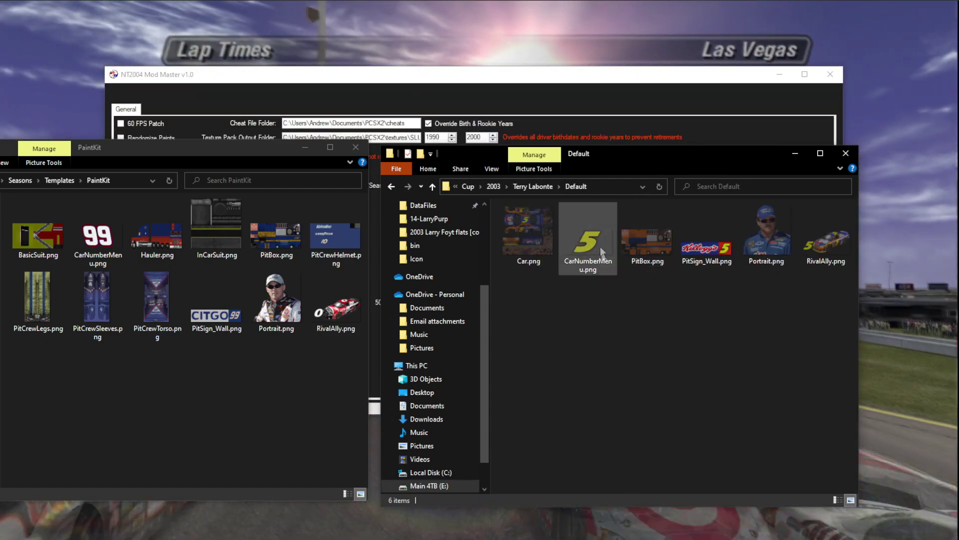
- Open Terry Labonte's Cheez-It paint folder and examine its PitBox.png and Car.png files
{"action": "key", "text": "BackSpace"}
{"action": "double_click", "coordinate": [532, 223]}
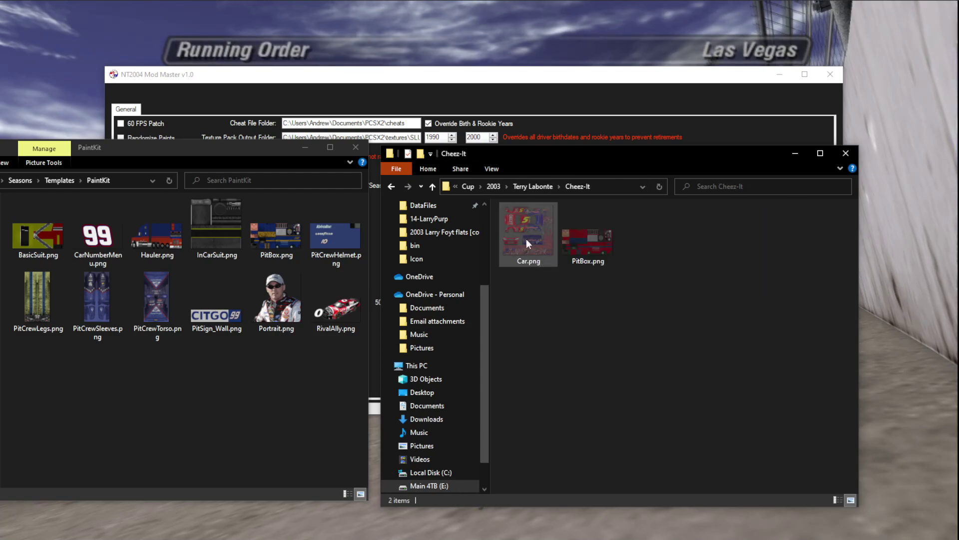
{"action": "left_click", "coordinate": [586, 248]}
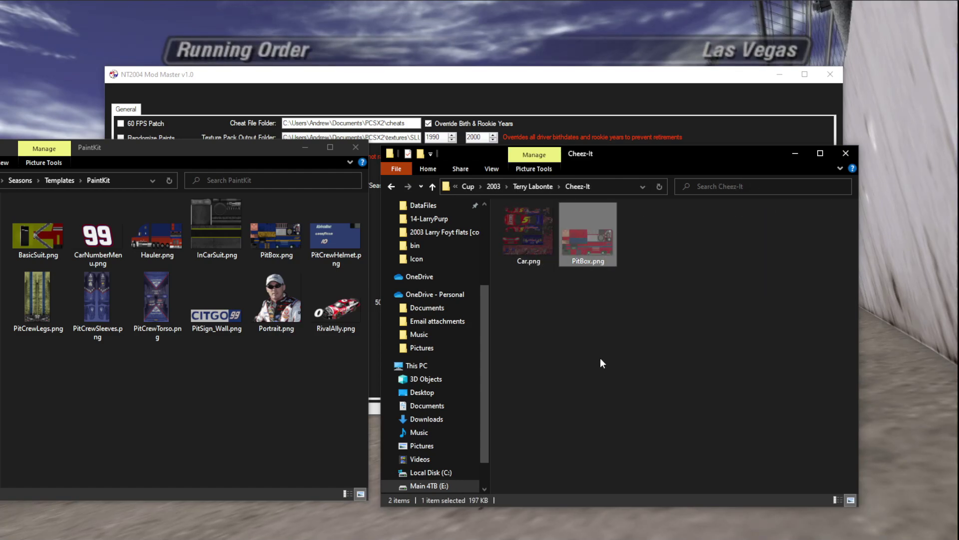
{"action": "left_click", "coordinate": [528, 242]}
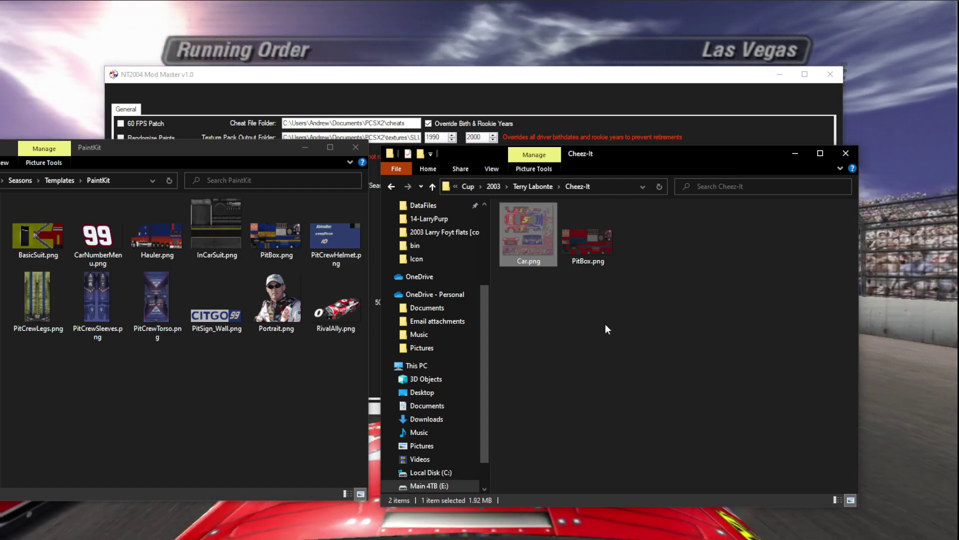
- Go back to Terry Labonte's Default paint folder and select every file except Car.png
{"action": "key", "text": "BackSpace"}
{"action": "double_click", "coordinate": [567, 237]}
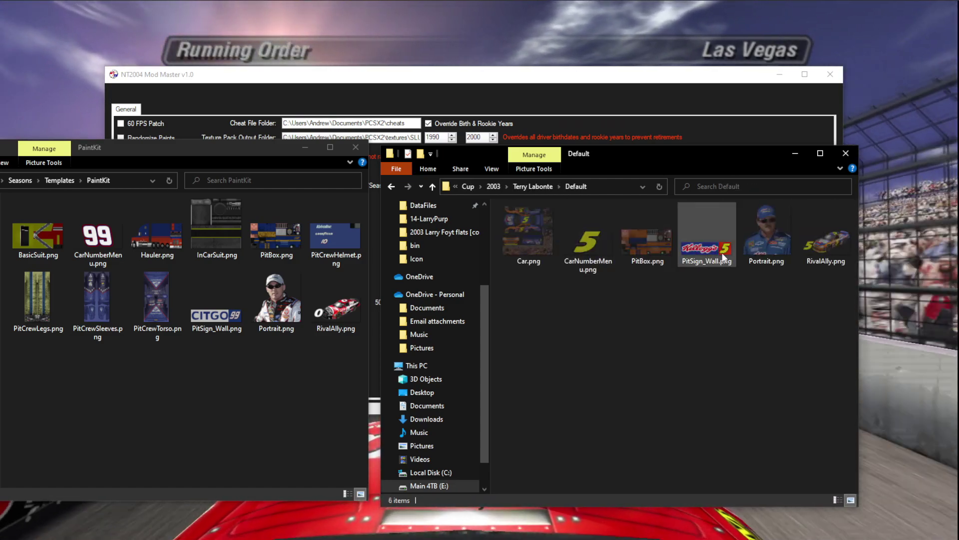
{"action": "key", "text": "BackSpace"}
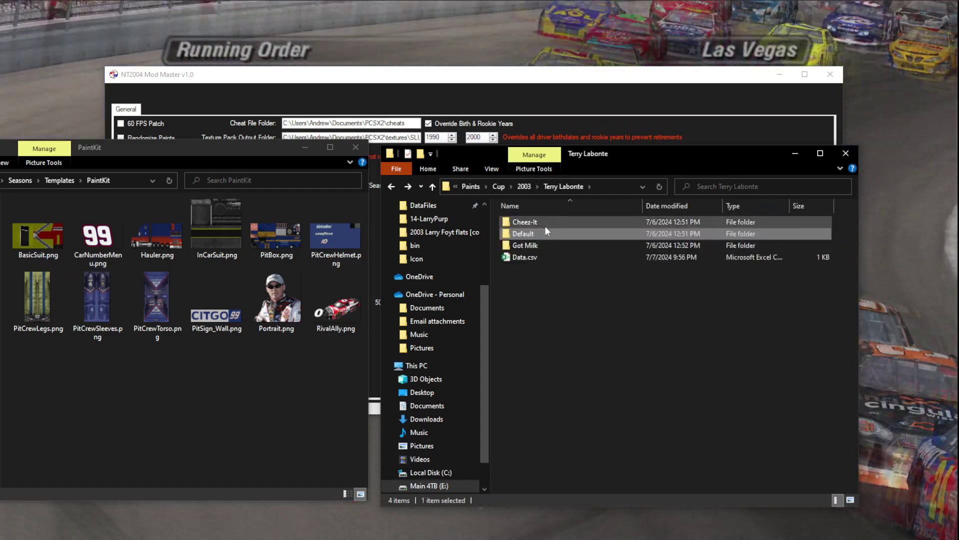
{"action": "double_click", "coordinate": [545, 233]}
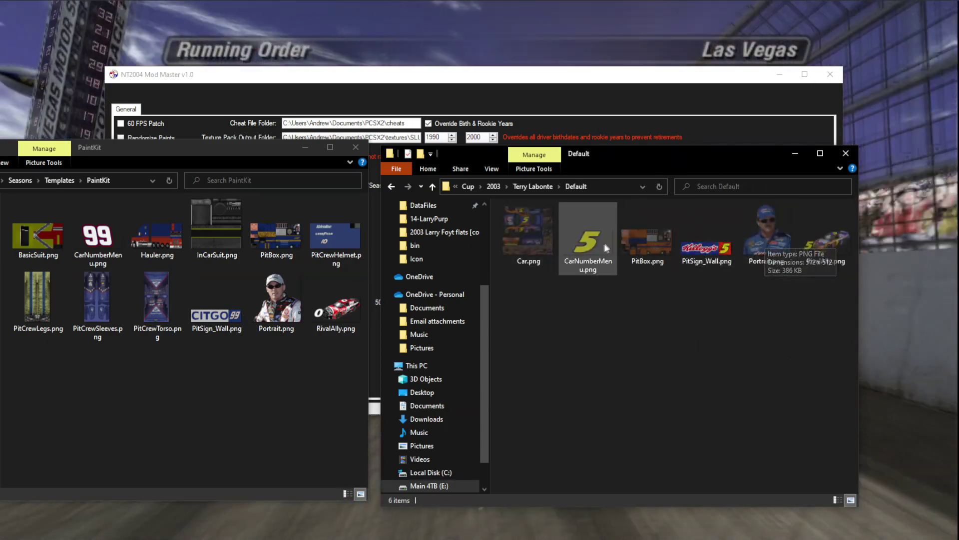
{"action": "left_click_drag", "start_coordinate": [856, 298], "coordinate": [595, 237]}
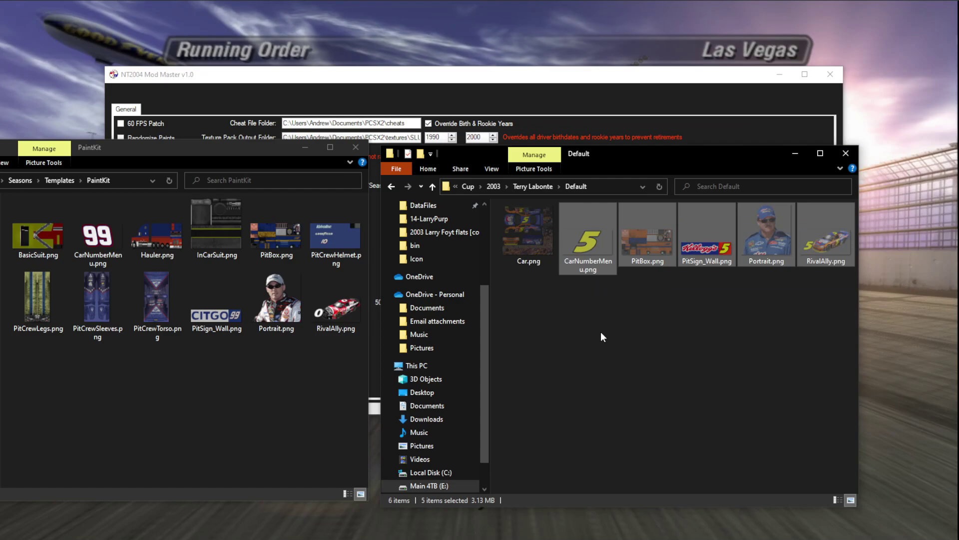
- Reopen the Cheez-It paint folder to check which files it contains compared with the Default set
{"action": "key", "text": "alt+Up"}
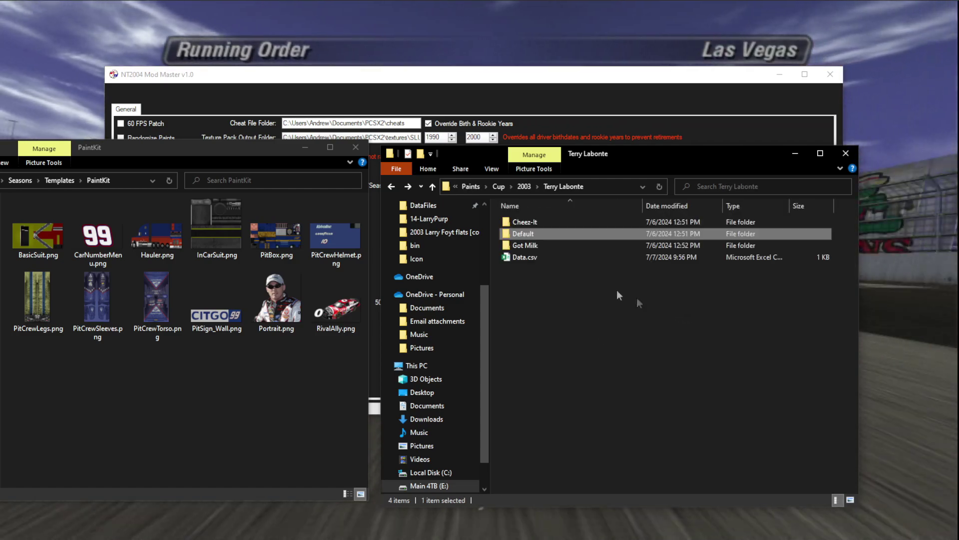
{"action": "double_click", "coordinate": [552, 226]}
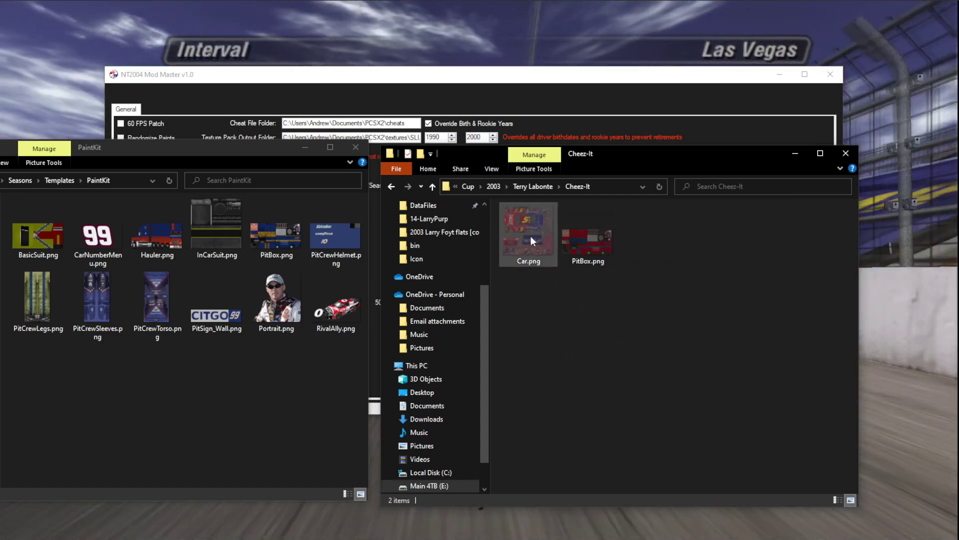
{"action": "mouse_move", "coordinate": [532, 236]}
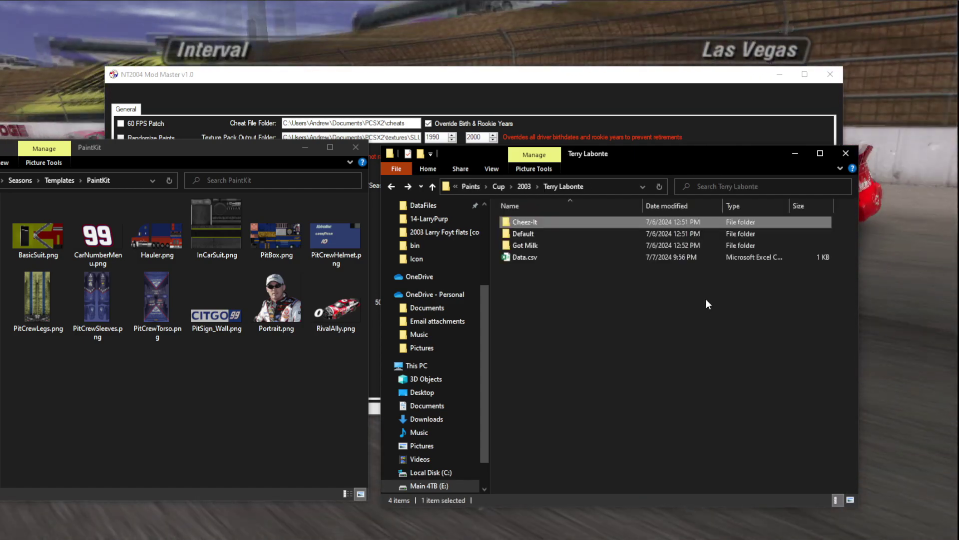
- Return to the Default paint folder and check its CarNumberMenu.png and RivalAlly.png files
{"action": "key", "text": "alt+Up"}
{"action": "double_click", "coordinate": [568, 230]}
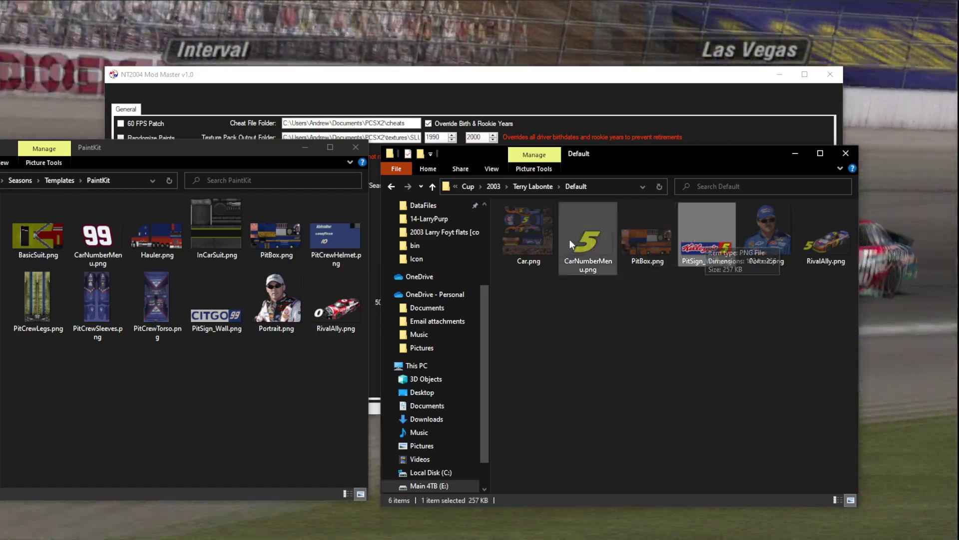
{"action": "left_click", "coordinate": [582, 247]}
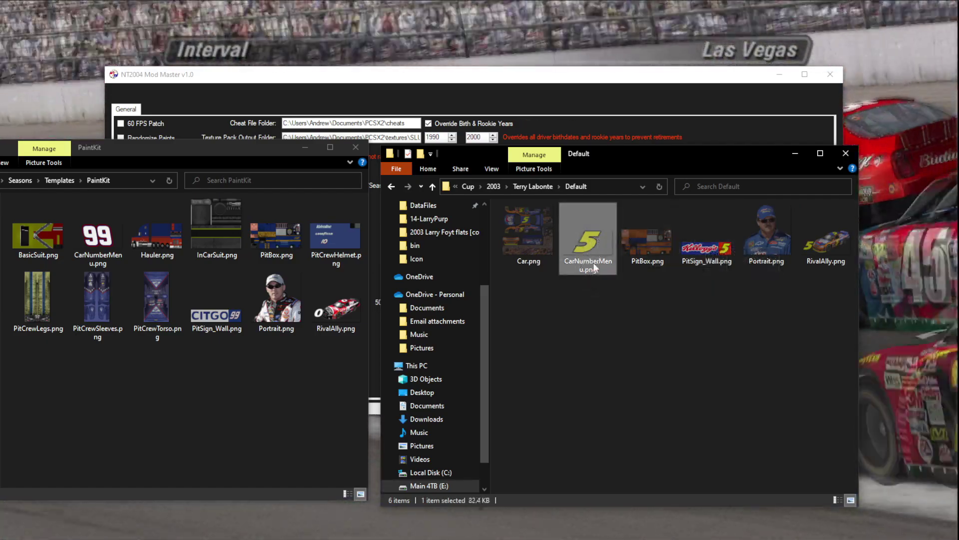
{"action": "left_click", "coordinate": [828, 241]}
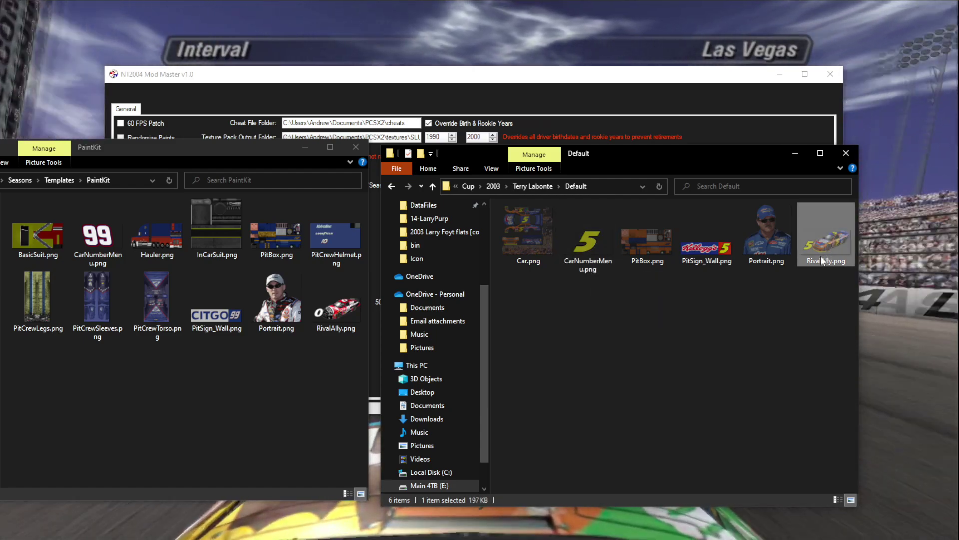
- Compare the files in Terry Labonte's Cheez-It and Got Milk paint folders with the Default folder
{"action": "key", "text": "alt+Up"}
{"action": "double_click", "coordinate": [545, 222]}
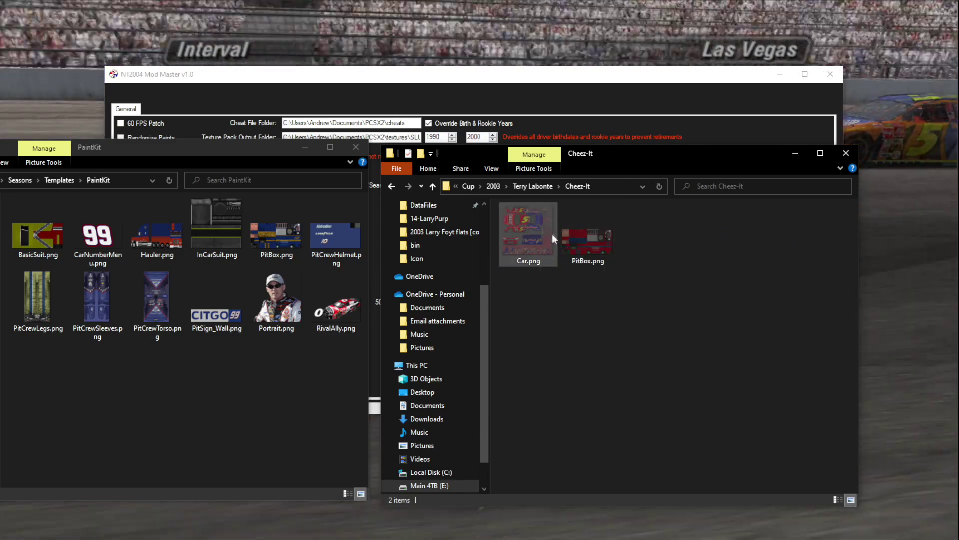
{"action": "key", "text": "alt+Up"}
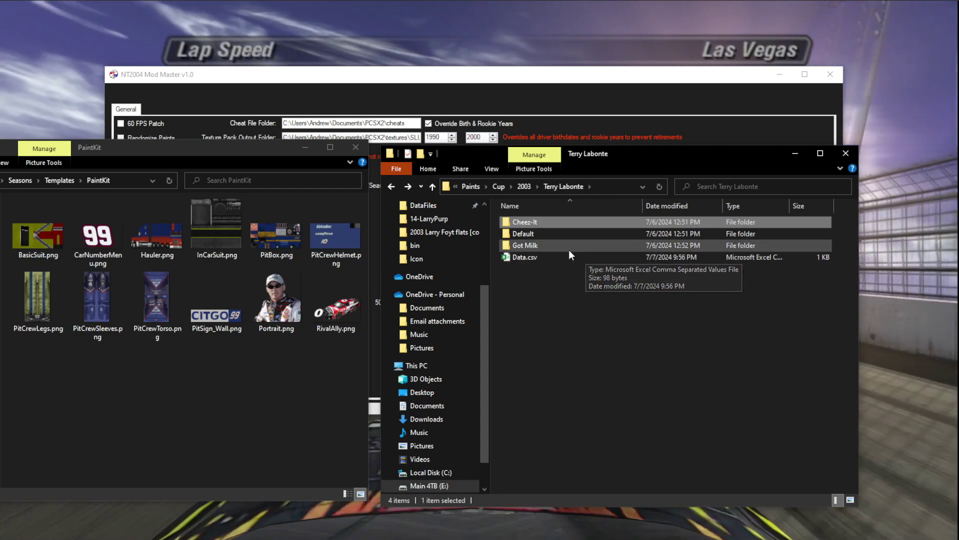
{"action": "double_click", "coordinate": [568, 248]}
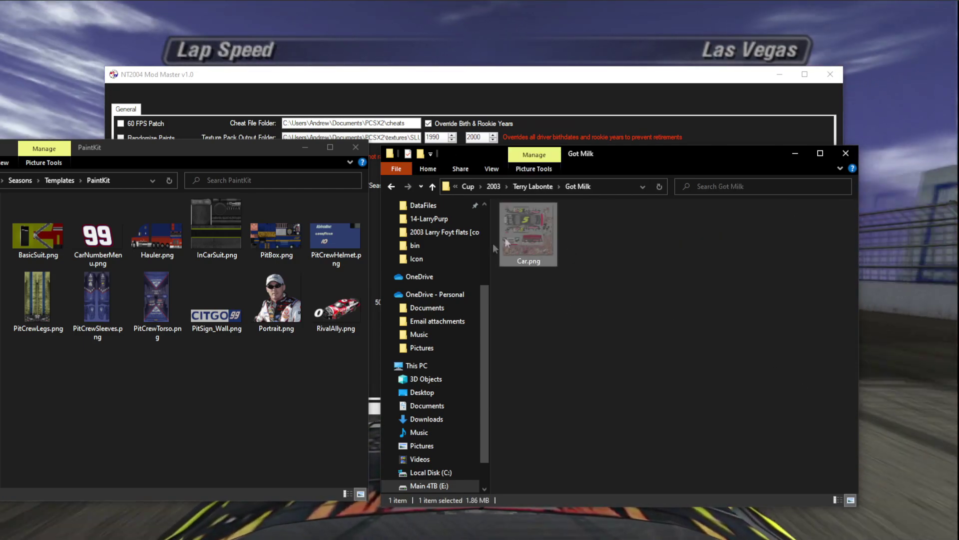
{"action": "key", "text": "BackSpace"}
{"action": "double_click", "coordinate": [547, 235]}
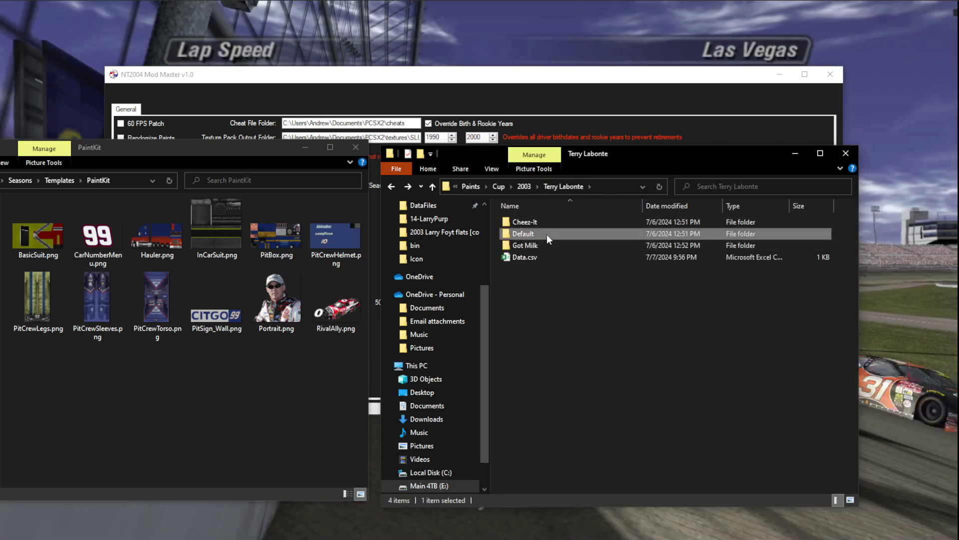
- Browse the 2003 Cup driver folders, checking Steve Park's paint schemes and Sterling Marlin's Default paint folder
{"action": "key", "text": "BackSpace"}
{"action": "key", "text": "BackSpace"}
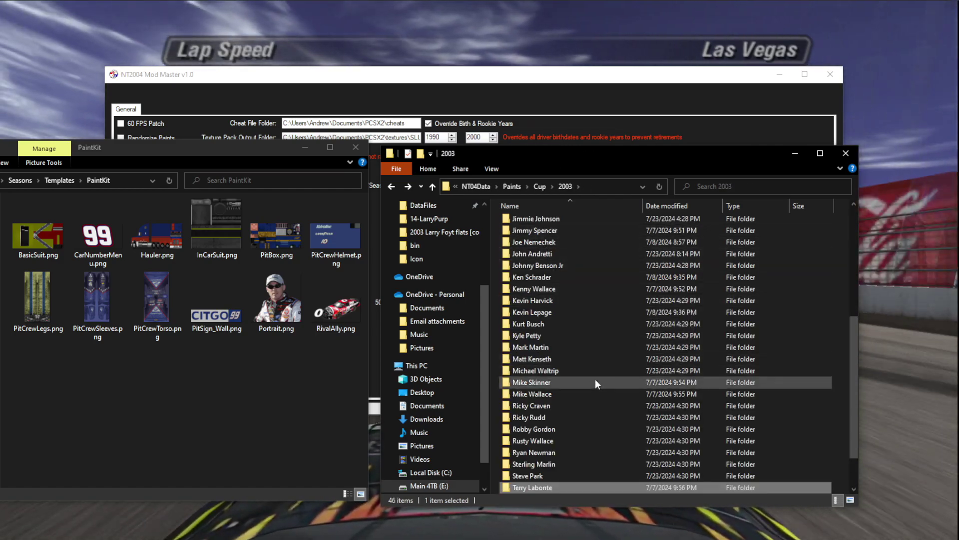
{"action": "key", "text": "alt+Right"}
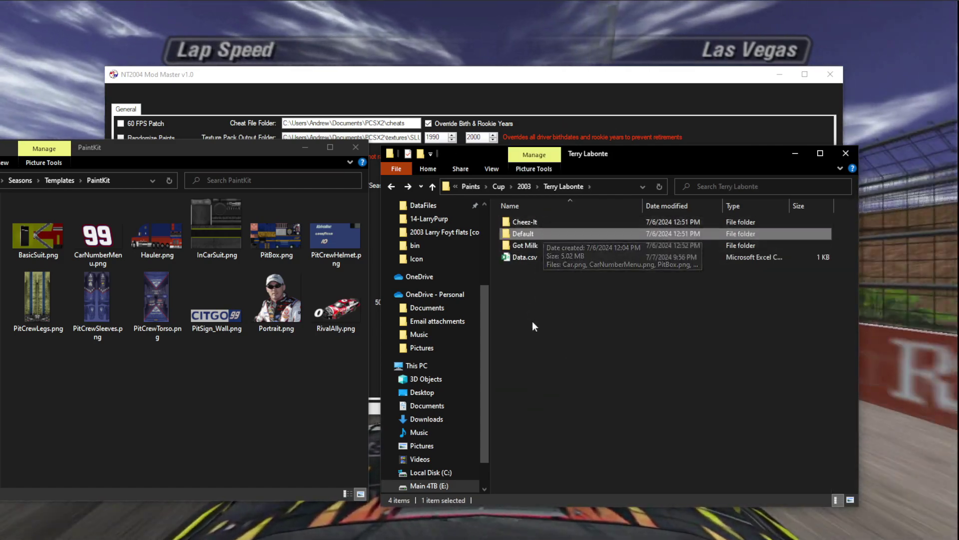
{"action": "key", "text": "BackSpace"}
{"action": "double_click", "coordinate": [536, 472]}
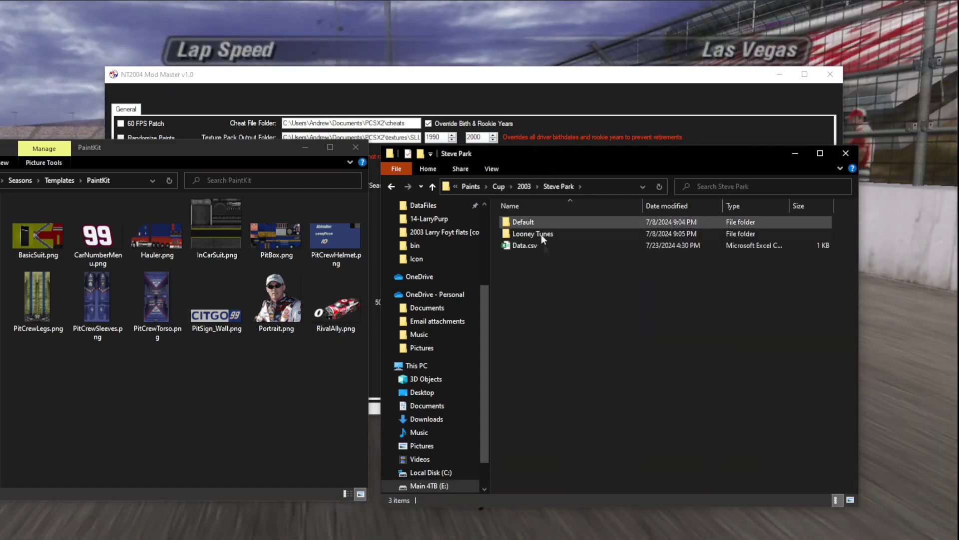
{"action": "key", "text": "BackSpace"}
{"action": "double_click", "coordinate": [622, 395]}
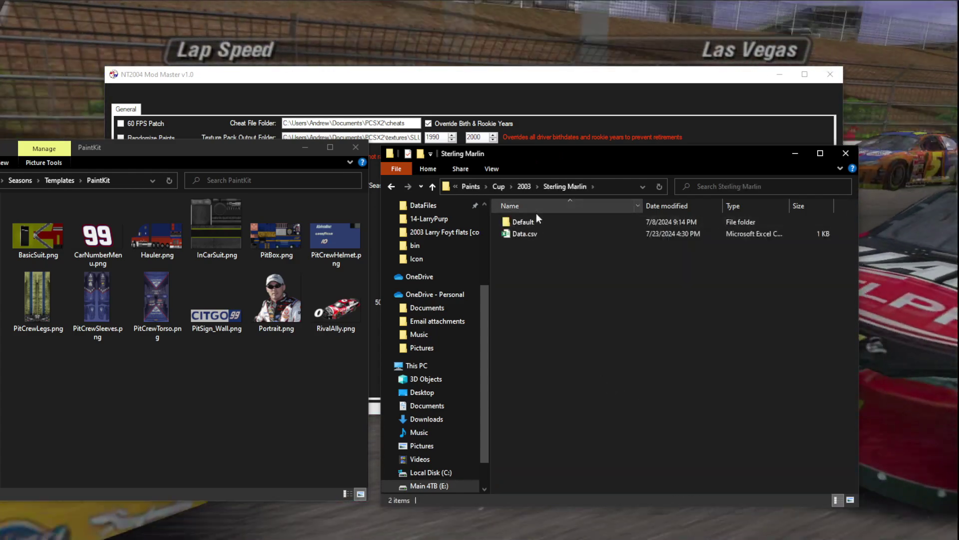
{"action": "double_click", "coordinate": [532, 220]}
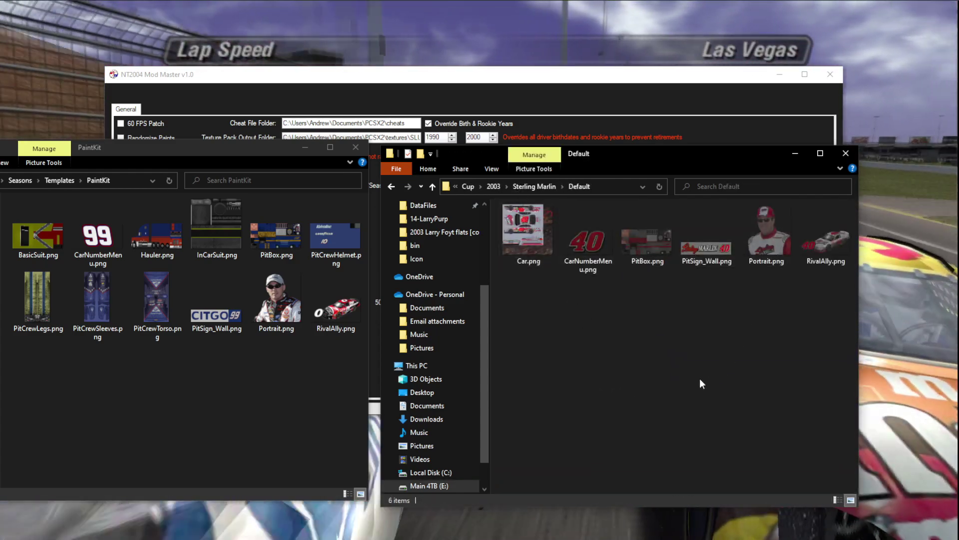
- Open Sterling Marlin's Data.csv in Excel and highlight the car number and manufacturer cells in row 1
{"action": "key", "text": "BackSpace"}
{"action": "left_click", "coordinate": [520, 235]}
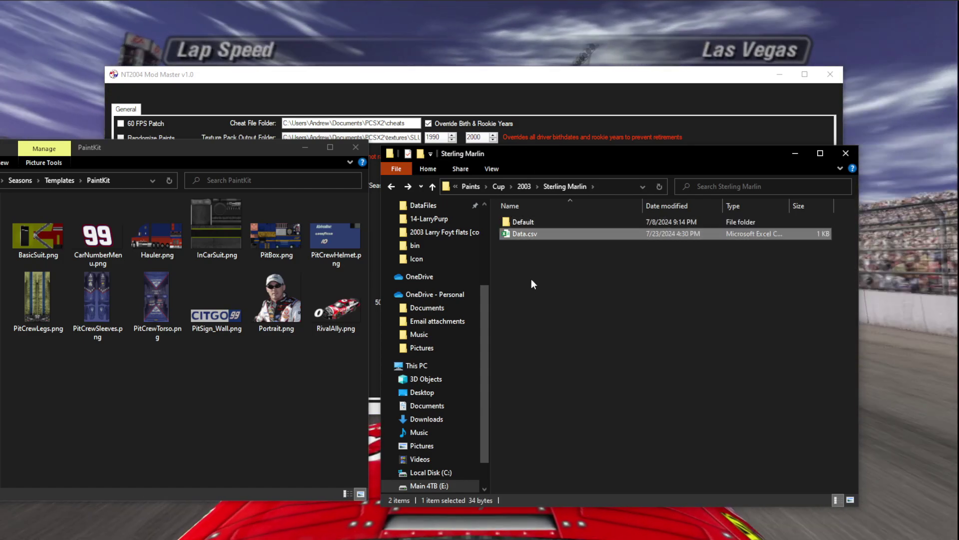
{"action": "double_click", "coordinate": [541, 234]}
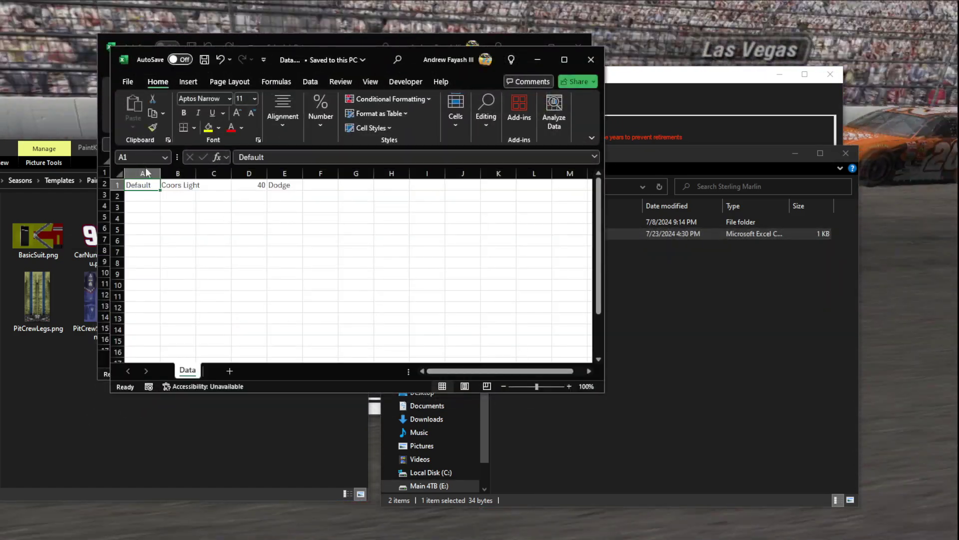
{"action": "left_click_drag", "start_coordinate": [259, 184], "coordinate": [287, 185]}
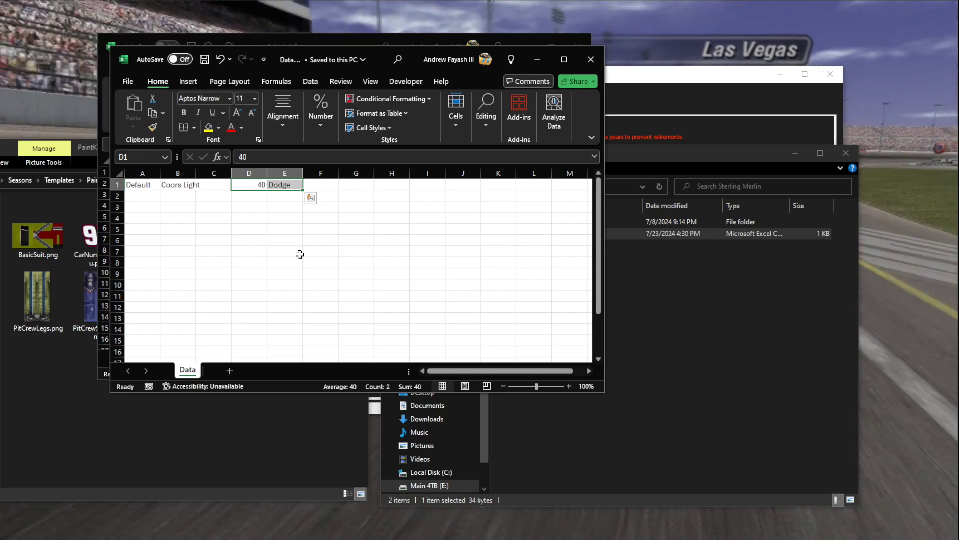
- Change the sponsor text in cell B1 to "Coors Light Dodge"
{"action": "left_click", "coordinate": [179, 185]}
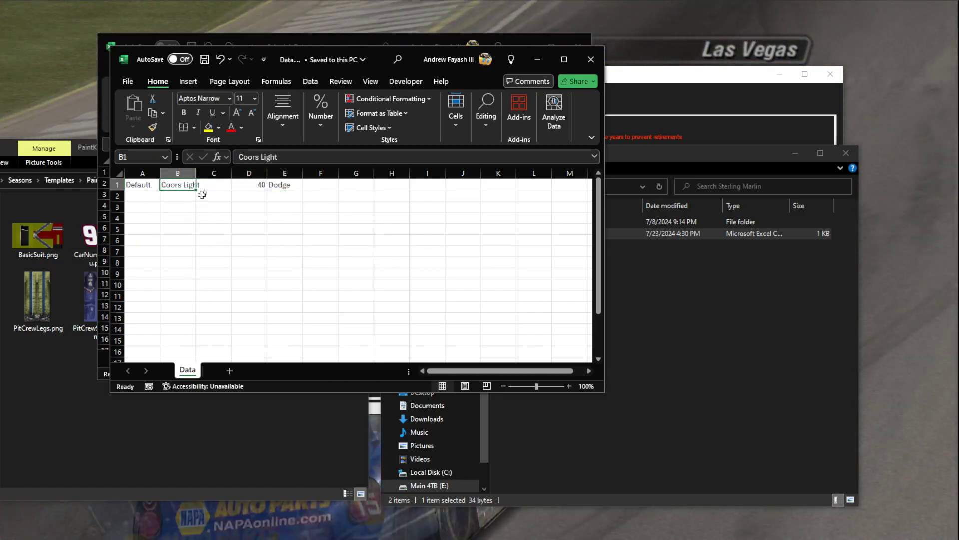
{"action": "left_click", "coordinate": [305, 159]}
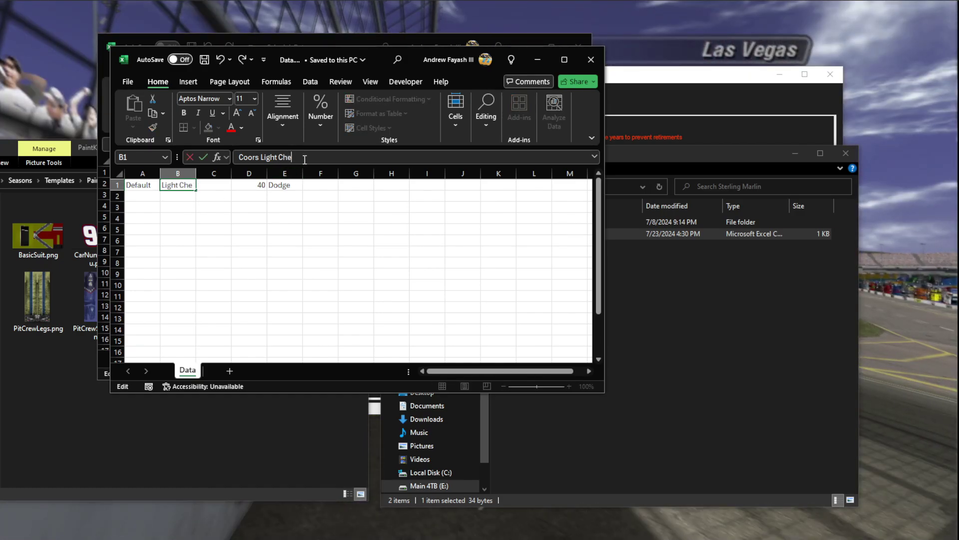
{"action": "type", "text": "Dodge"}
{"action": "key", "text": "Return"}
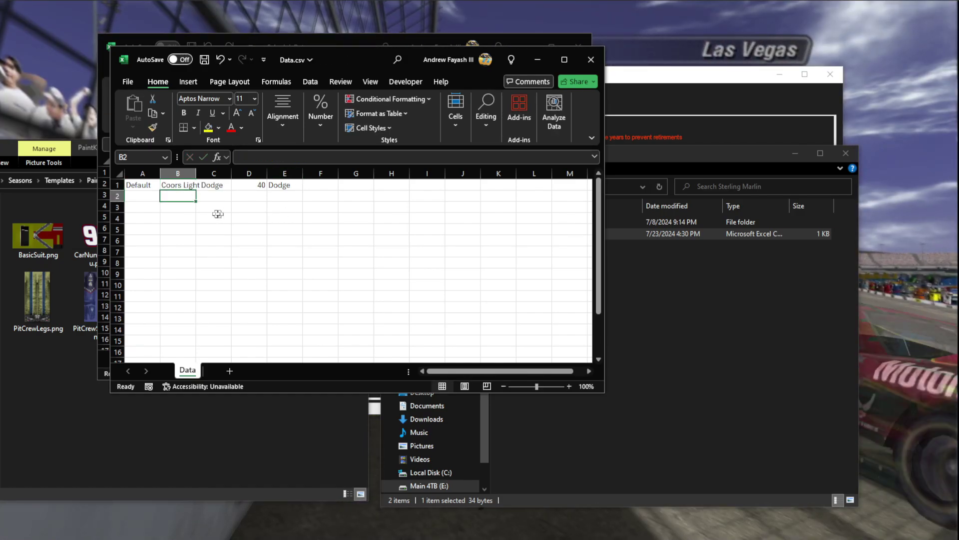
{"action": "left_click", "coordinate": [194, 187]}
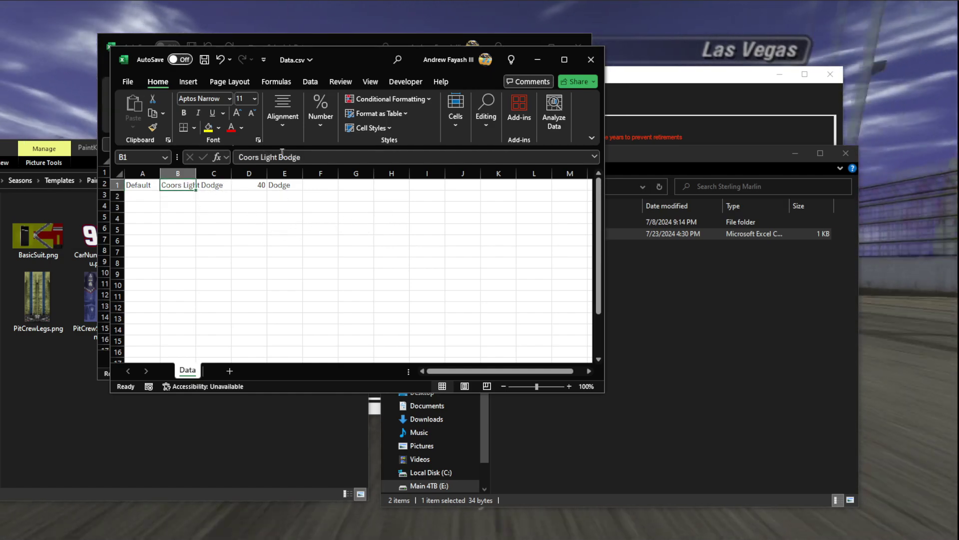
- Shorten the sponsor text in cell B1 to "Coors Light" and check the separate manufacturer cell E1
{"action": "left_click_drag", "start_coordinate": [279, 157], "coordinate": [372, 156]}
{"action": "key", "text": "BackSpace"}
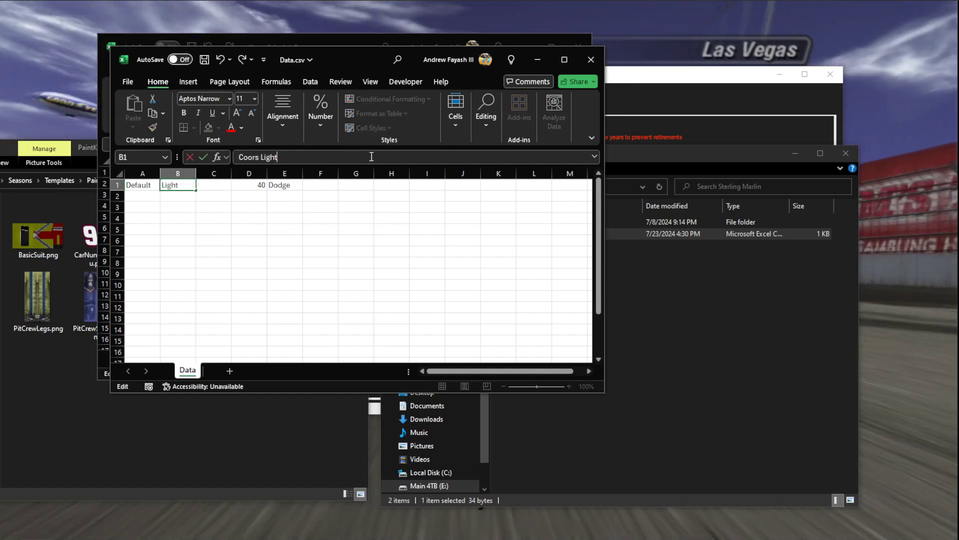
{"action": "key", "text": "Return"}
{"action": "left_click", "coordinate": [270, 185]}
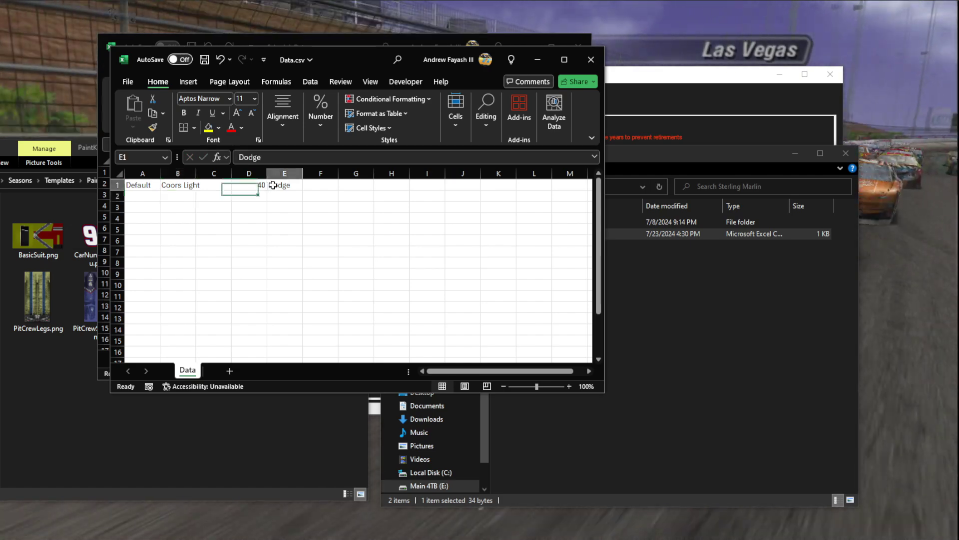
{"action": "left_click", "coordinate": [193, 186]}
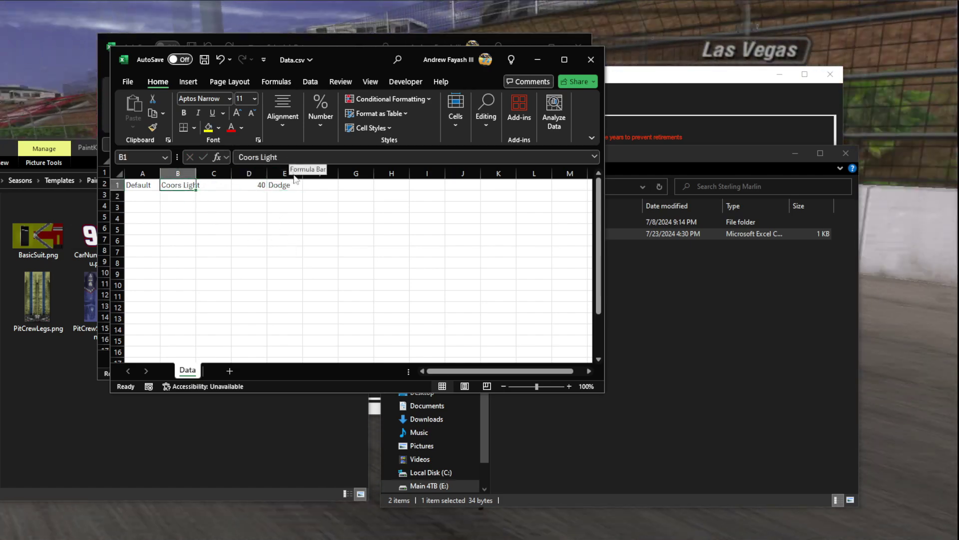
{"action": "left_click", "coordinate": [284, 185]}
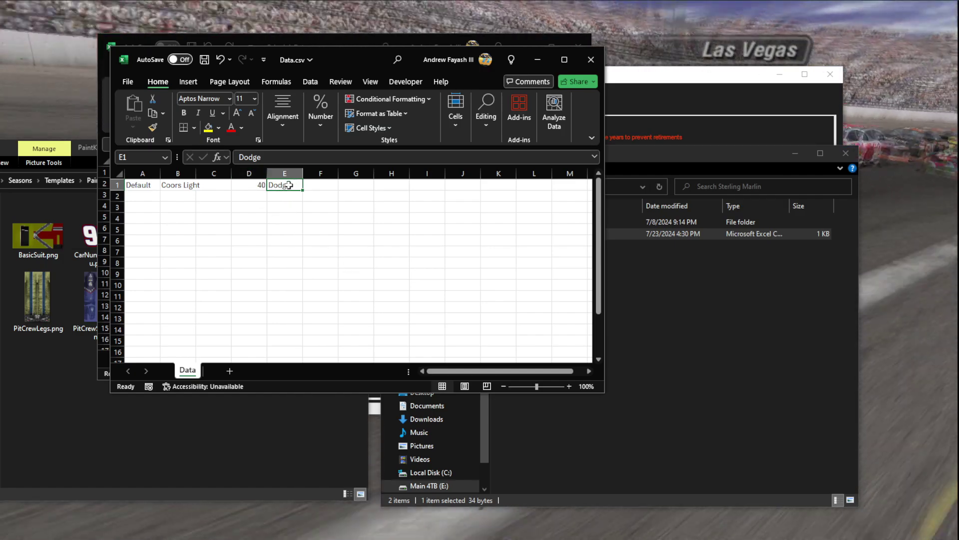
- Change the sponsor text in cell B1 to "Coors Light Oldsmobile" and close Data.csv without saving
{"action": "left_click", "coordinate": [178, 184]}
{"action": "left_click", "coordinate": [290, 156]}
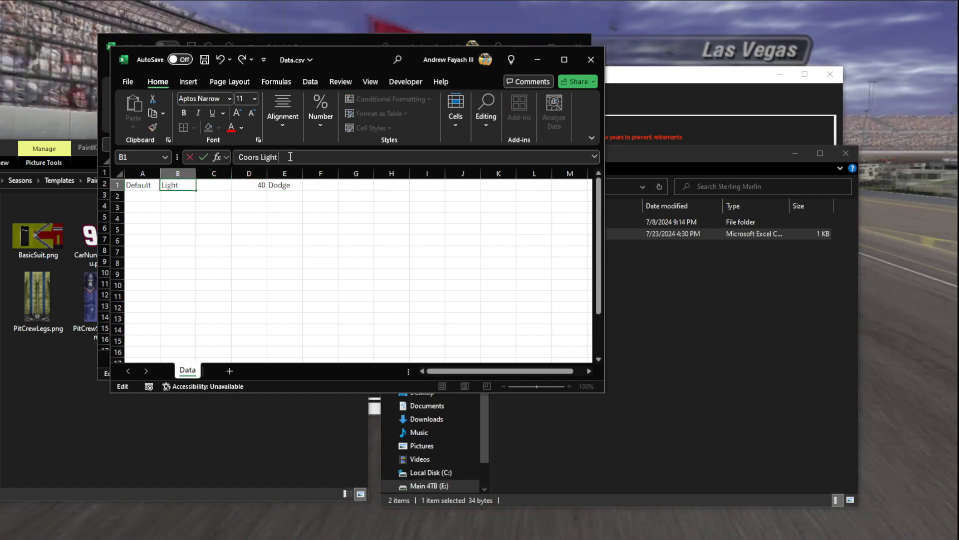
{"action": "type", "text": "Oldsmov"}
{"action": "key", "text": "BackSpace"}
{"action": "type", "text": "bile"}
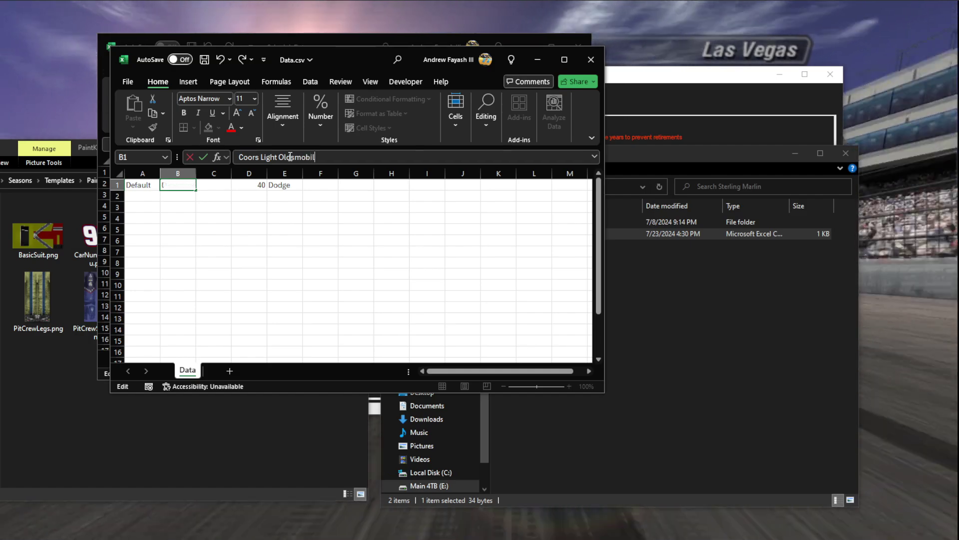
{"action": "key", "text": "Return"}
{"action": "left_click", "coordinate": [280, 184]}
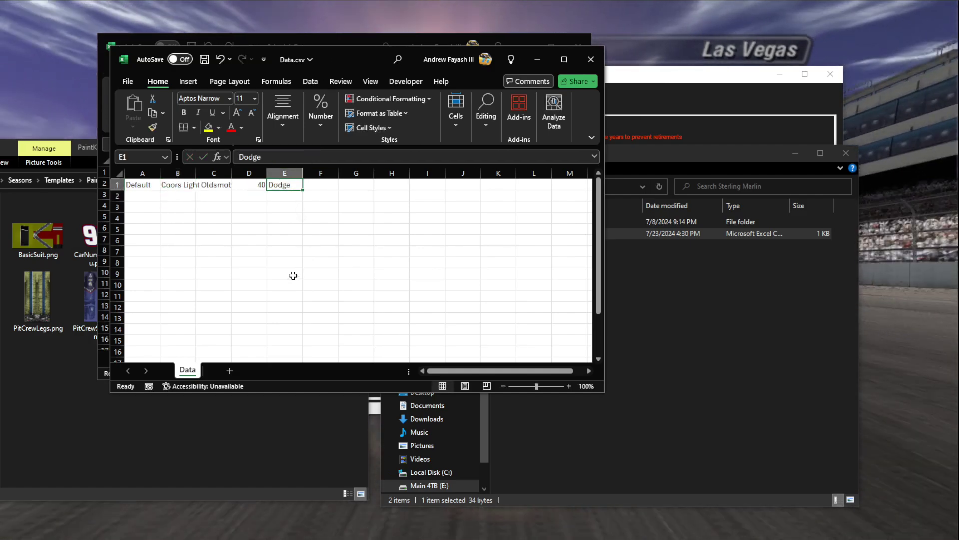
{"action": "left_click", "coordinate": [591, 60]}
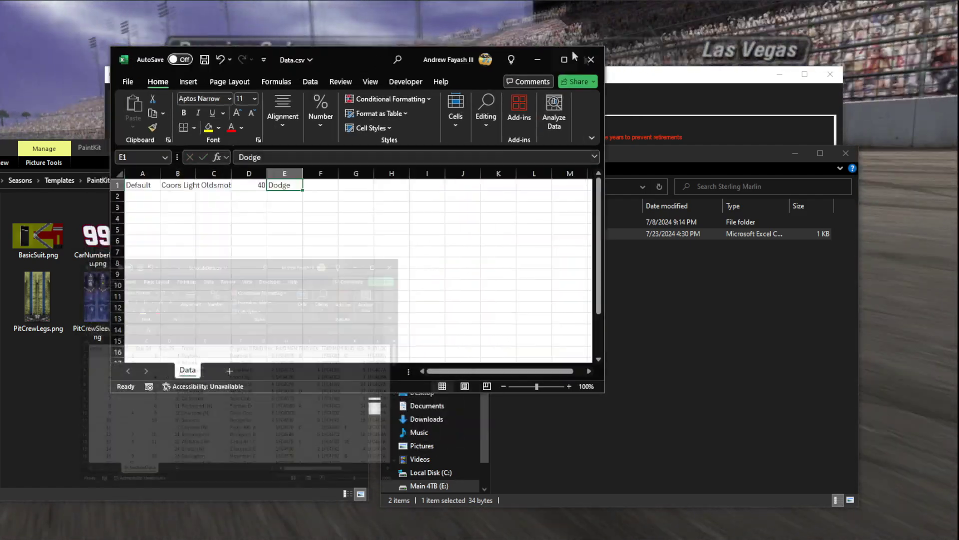
{"action": "left_click", "coordinate": [513, 297]}
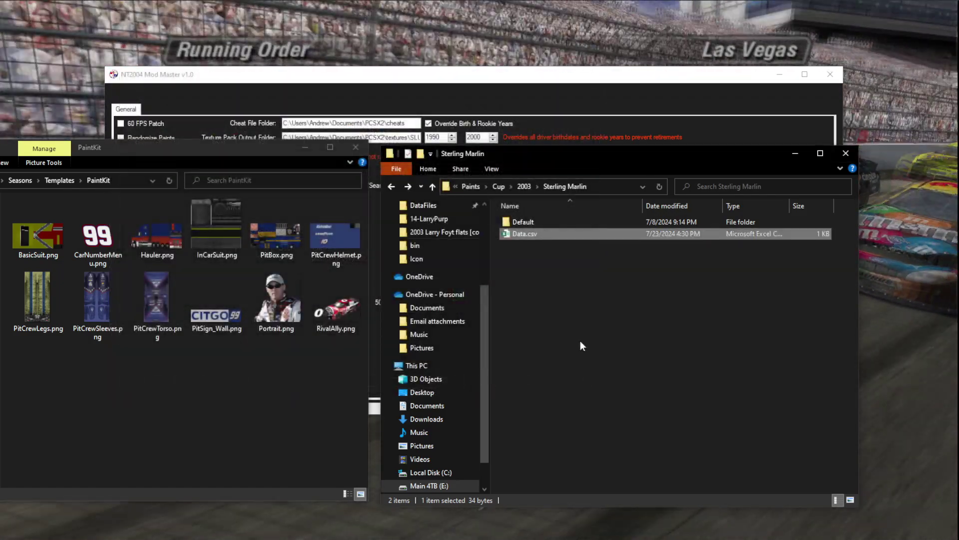
- Go back to the 2003 driver folders, check Kevin Harvick's paint schemes, and minimise the file window
{"action": "left_click", "coordinate": [582, 330]}
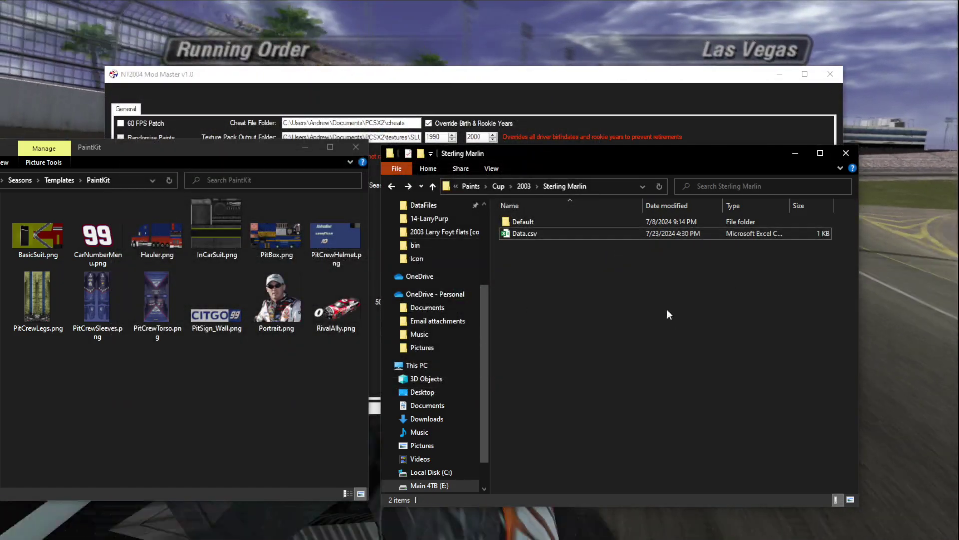
{"action": "key", "text": "BackSpace"}
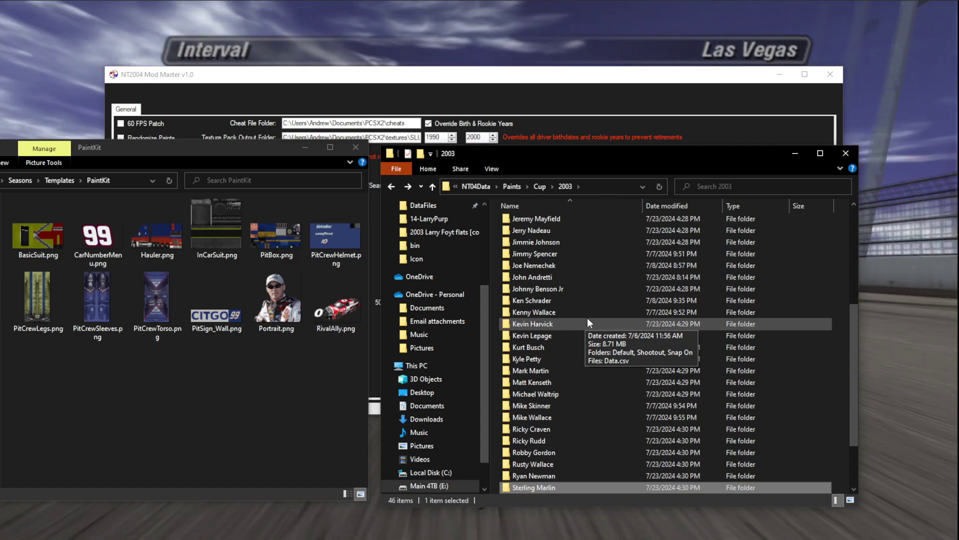
{"action": "double_click", "coordinate": [561, 323]}
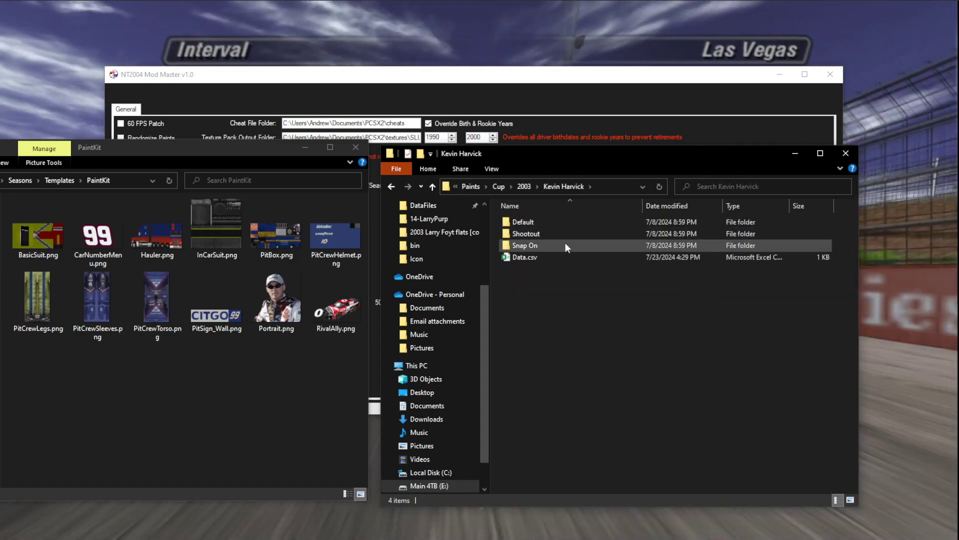
{"action": "key", "text": "BackSpace"}
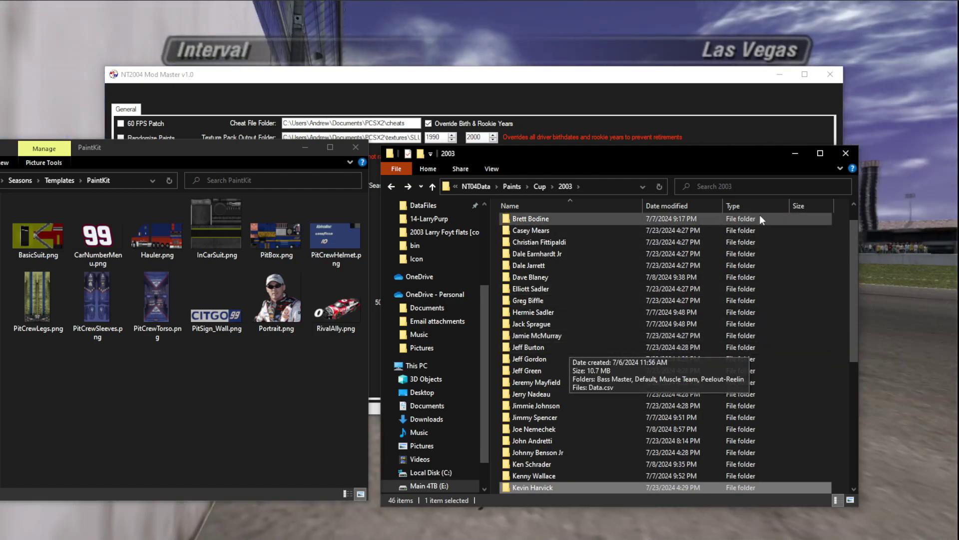
{"action": "left_click", "coordinate": [793, 152]}
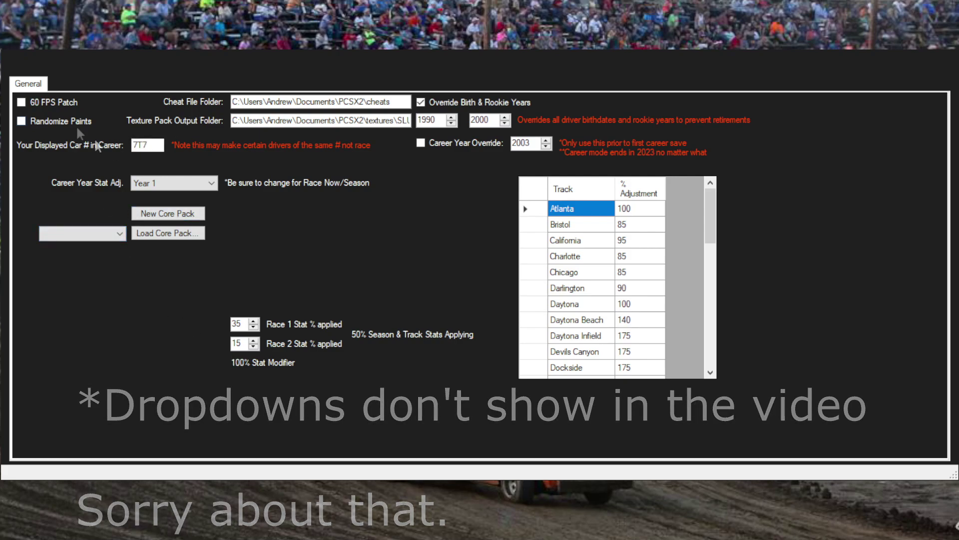
- Start a new core pack in NT2004 Mod Master
{"action": "left_click", "coordinate": [166, 222]}
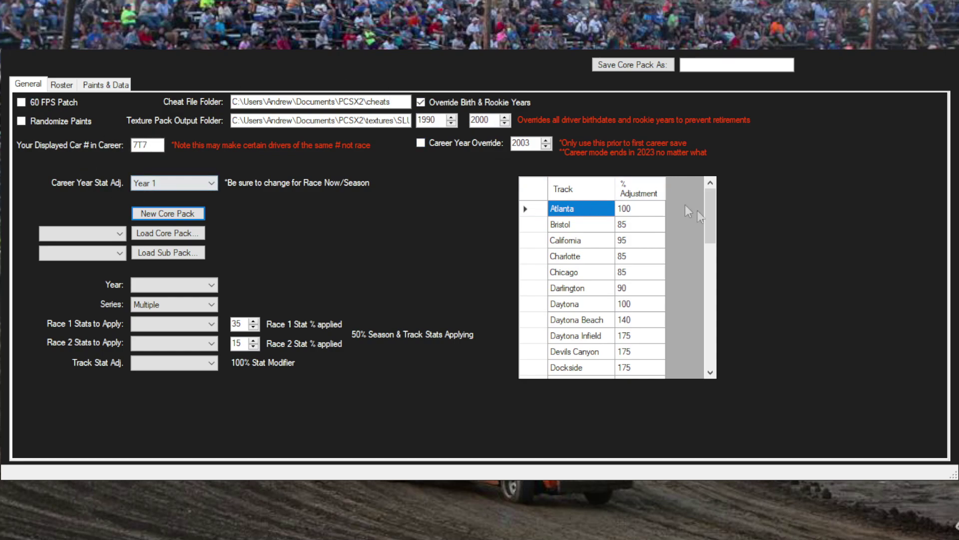
{"action": "left_click_drag", "start_coordinate": [710, 215], "coordinate": [714, 174]}
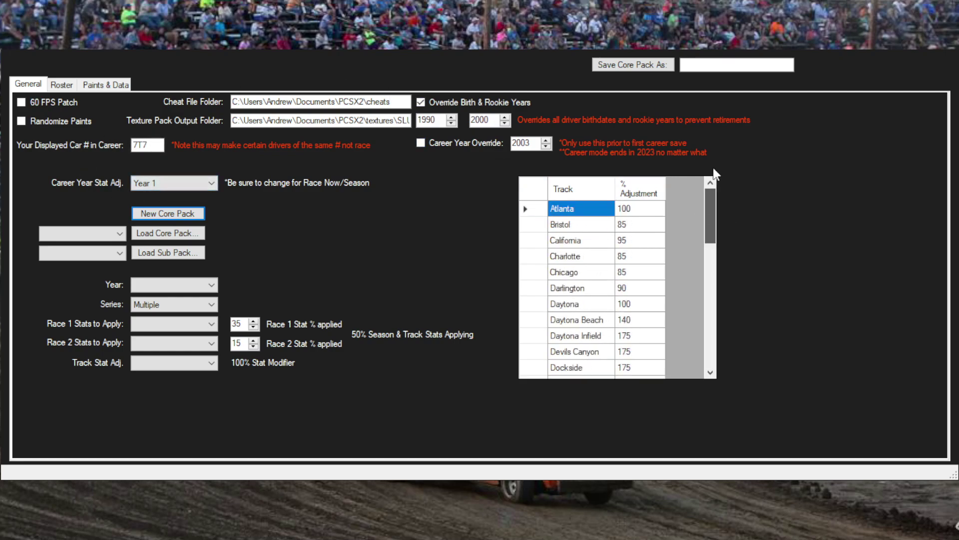
{"action": "left_click", "coordinate": [151, 219]}
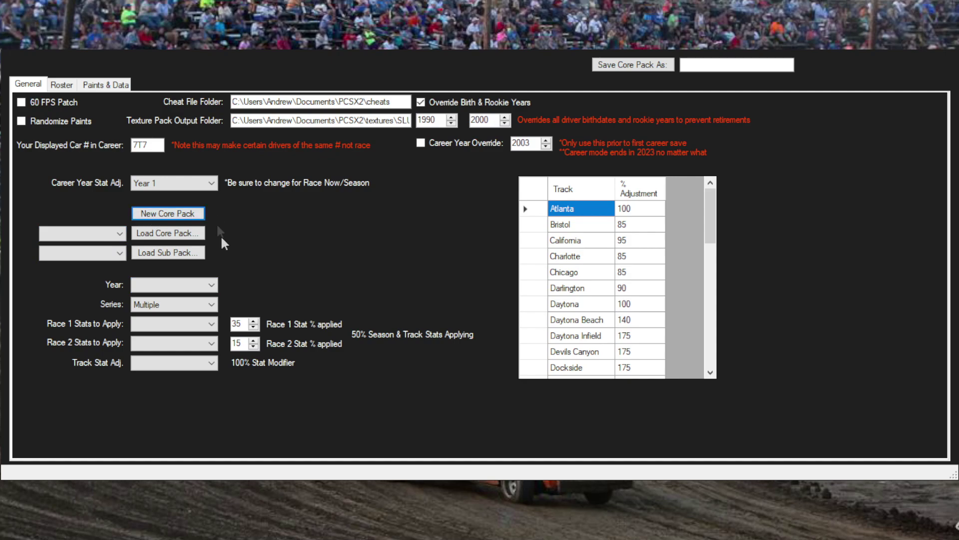
- Set the new core pack's year to 2003 and its series to Cup
{"action": "left_click", "coordinate": [165, 285]}
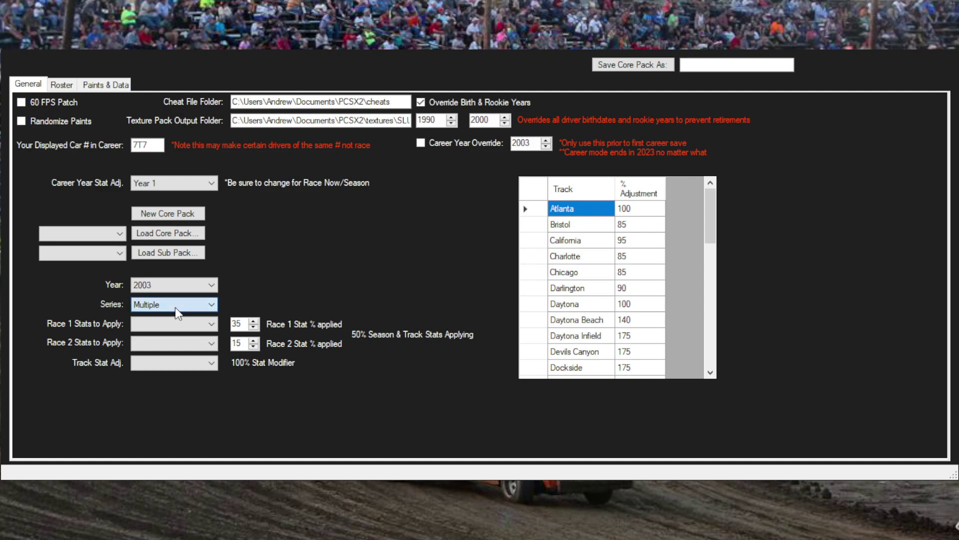
{"action": "key", "text": "Down"}
{"action": "key", "text": "Tab"}
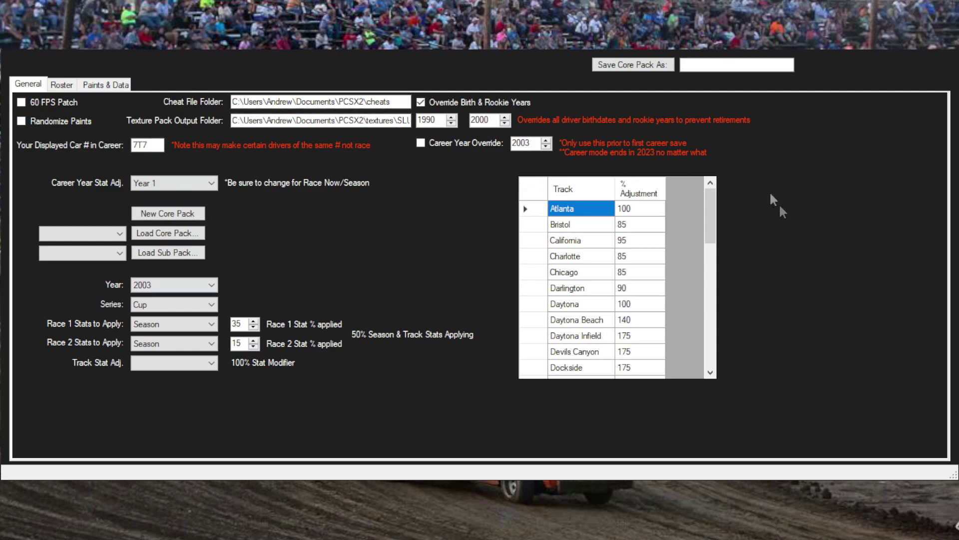
- Open the roster and compare the Cup driver list under the Multiple and 2003 year filters, leaving it on 2003
{"action": "left_click", "coordinate": [58, 86]}
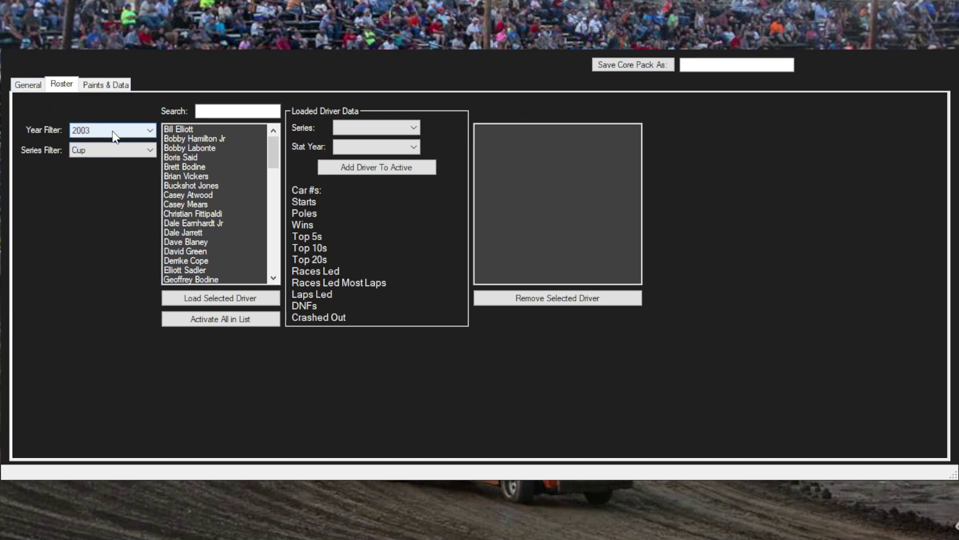
{"action": "left_click", "coordinate": [30, 87]}
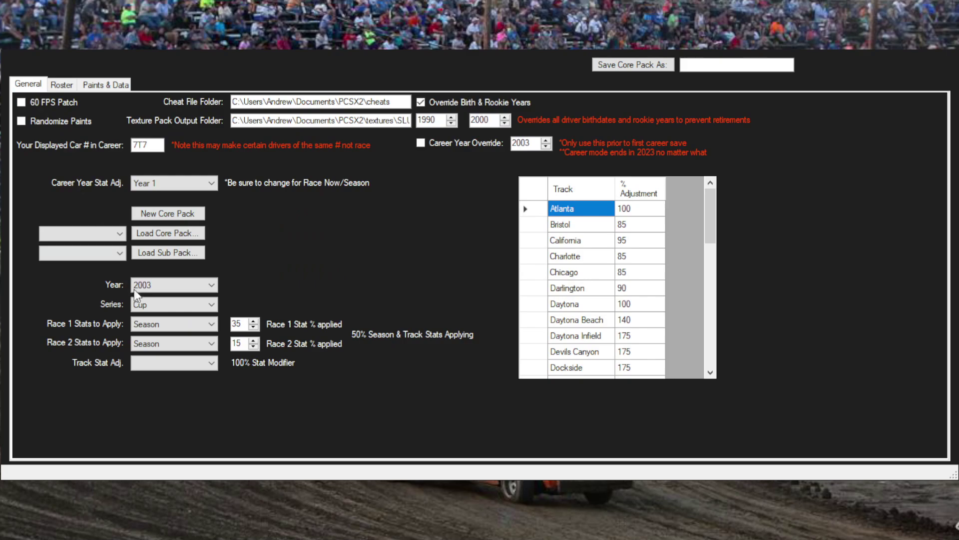
{"action": "left_click", "coordinate": [59, 87]}
{"action": "left_click", "coordinate": [123, 132]}
{"action": "left_click", "coordinate": [104, 144]}
{"action": "left_click_drag", "start_coordinate": [274, 147], "coordinate": [274, 173]}
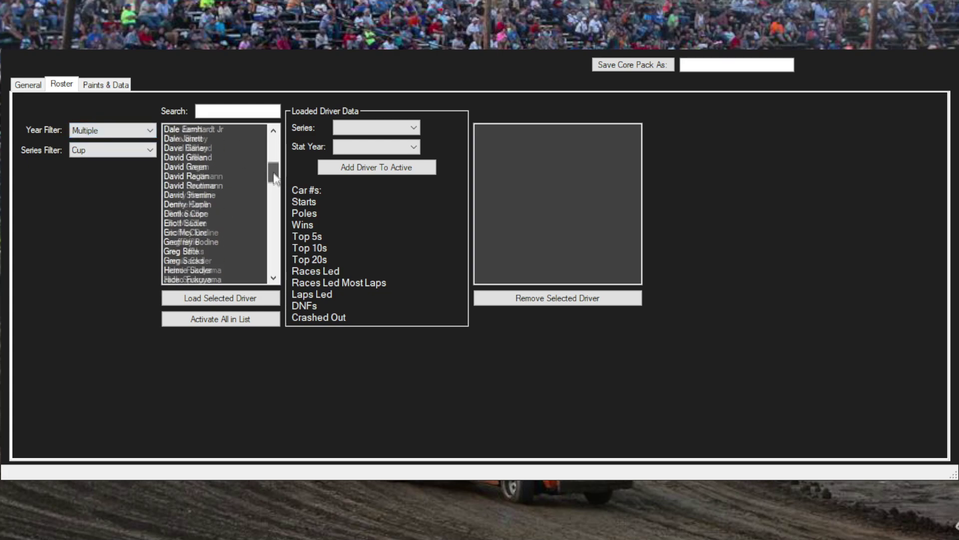
{"action": "left_click", "coordinate": [92, 131]}
{"action": "left_click", "coordinate": [95, 175]}
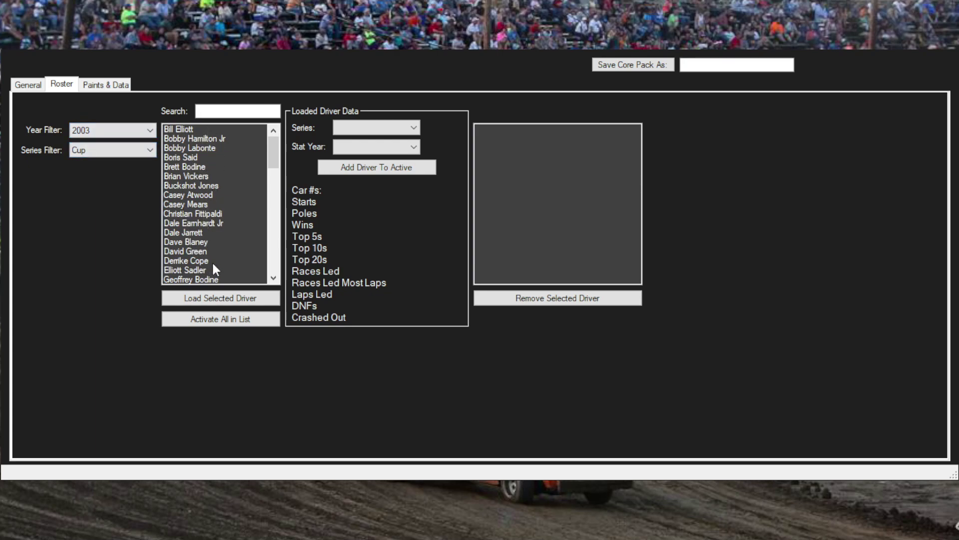
- Search the driver list for "Ell" and load Elliott Sadler's driver data
{"action": "left_click", "coordinate": [191, 129]}
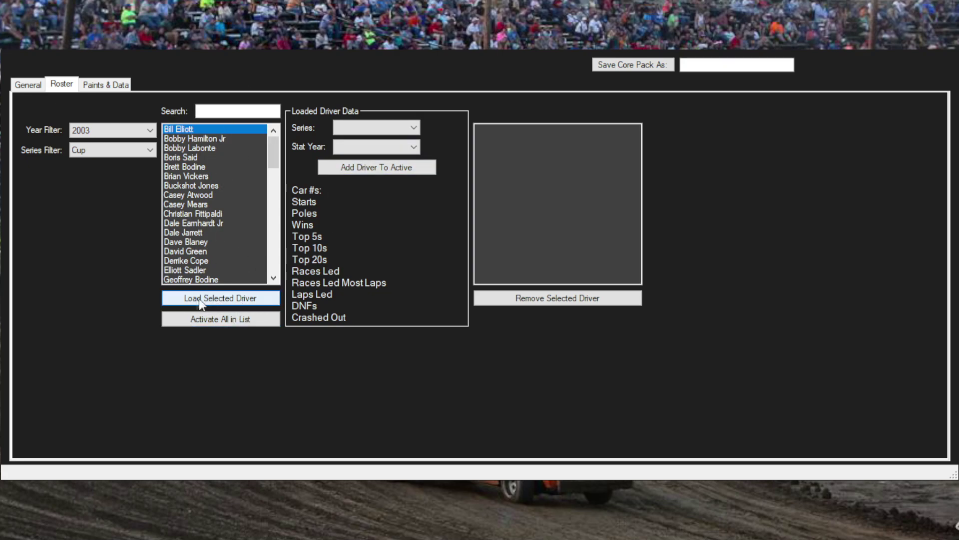
{"action": "left_click", "coordinate": [234, 112]}
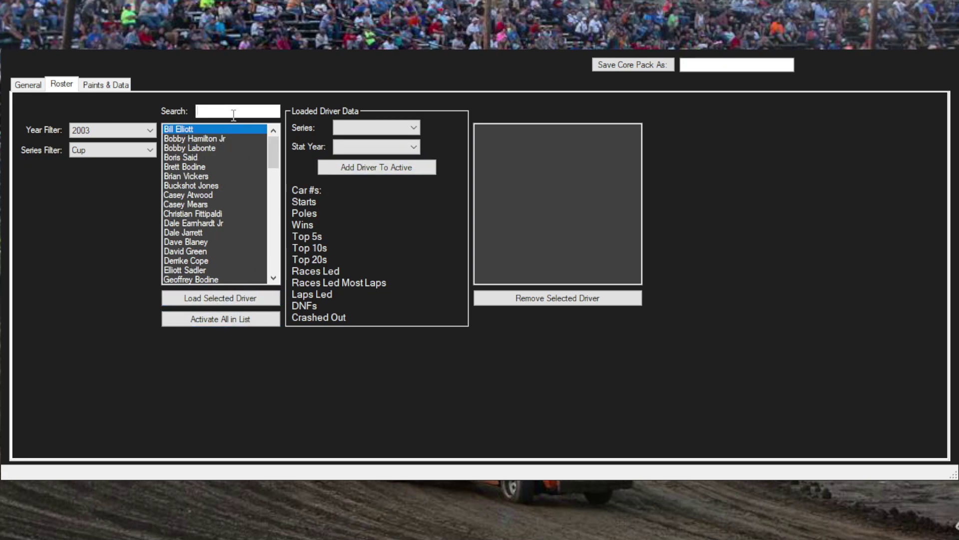
{"action": "type", "text": "Ell"}
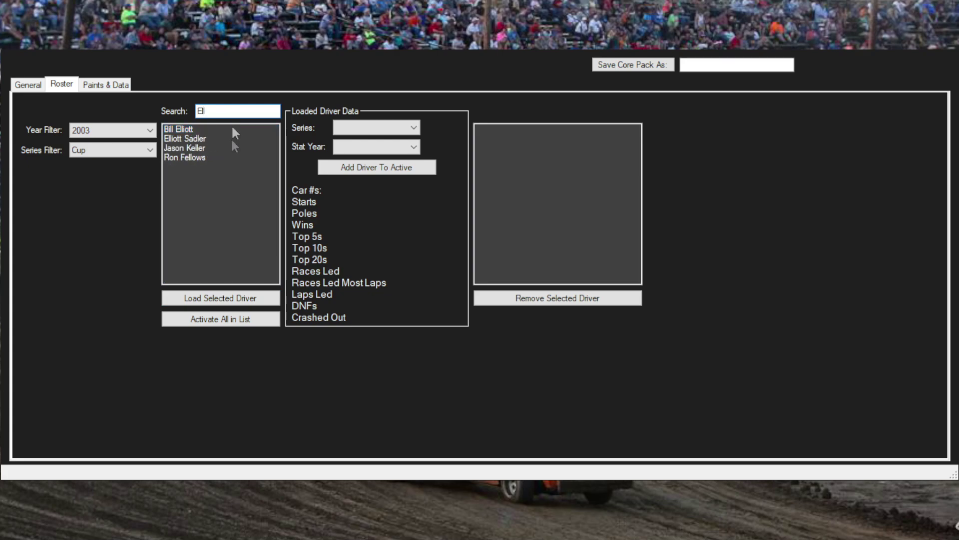
{"action": "left_click", "coordinate": [203, 139]}
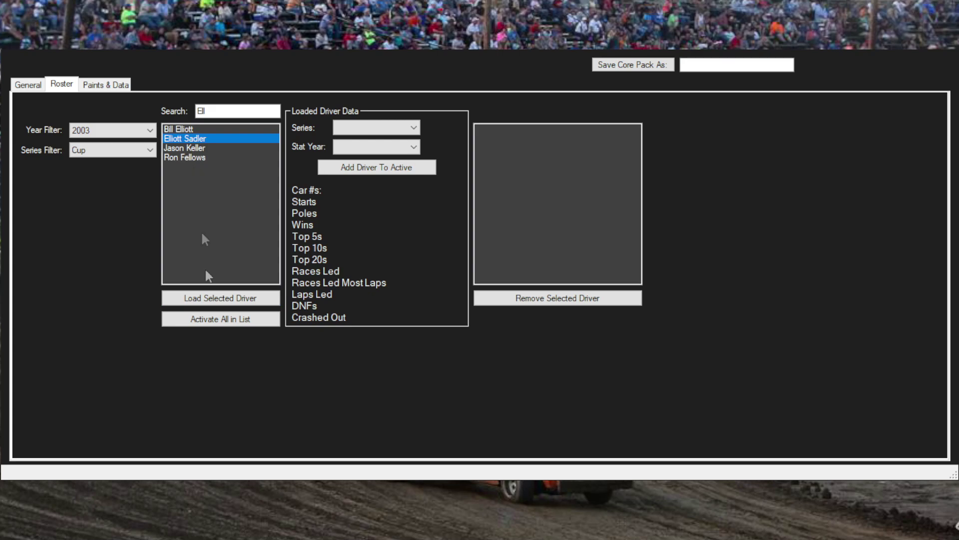
{"action": "left_click", "coordinate": [233, 296]}
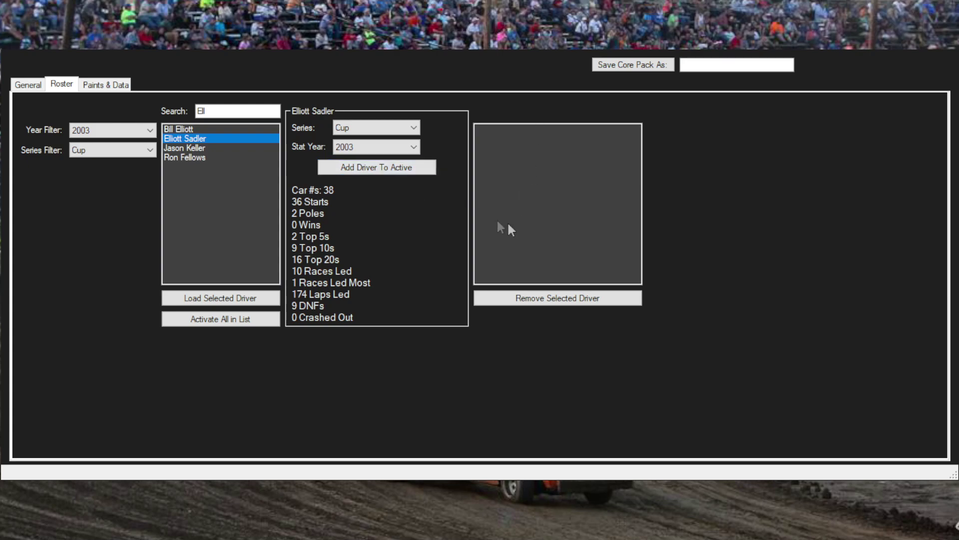
- Add Elliott Sadler's 2003 Cup entry to the active roster and remove it again
{"action": "left_click", "coordinate": [392, 170]}
{"action": "left_click", "coordinate": [531, 130]}
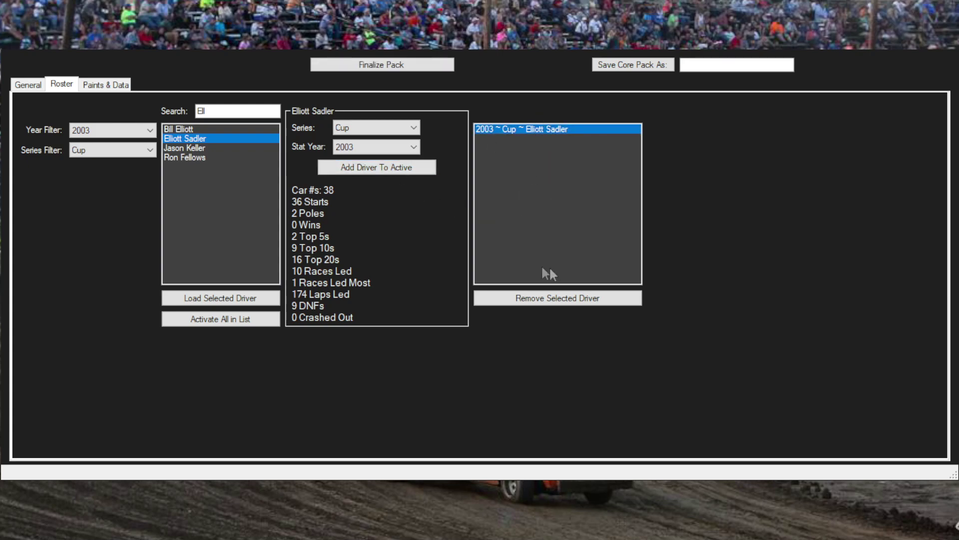
{"action": "left_click", "coordinate": [541, 299]}
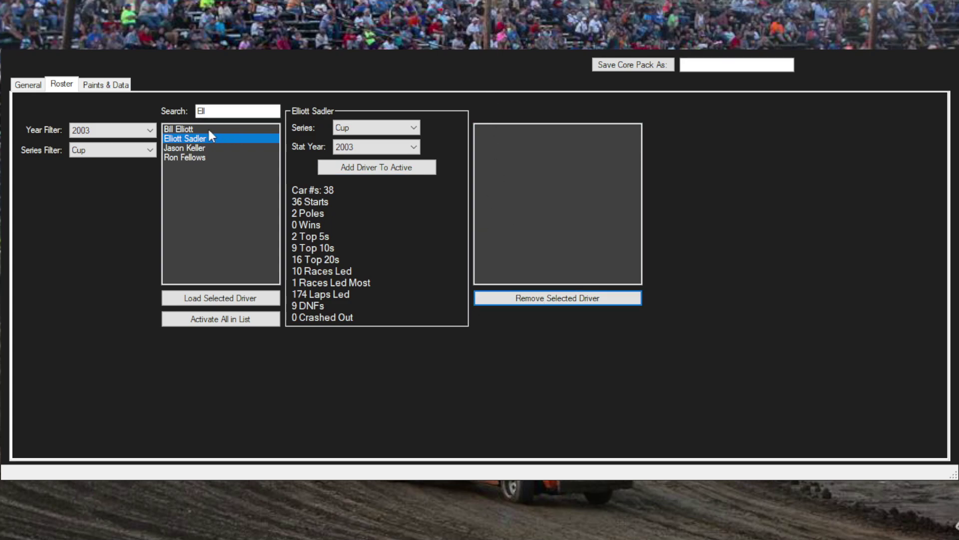
- Clear the driver search and activate all drivers in the 2003 Cup list
{"action": "double_click", "coordinate": [215, 110]}
{"action": "key", "text": "BackSpace"}
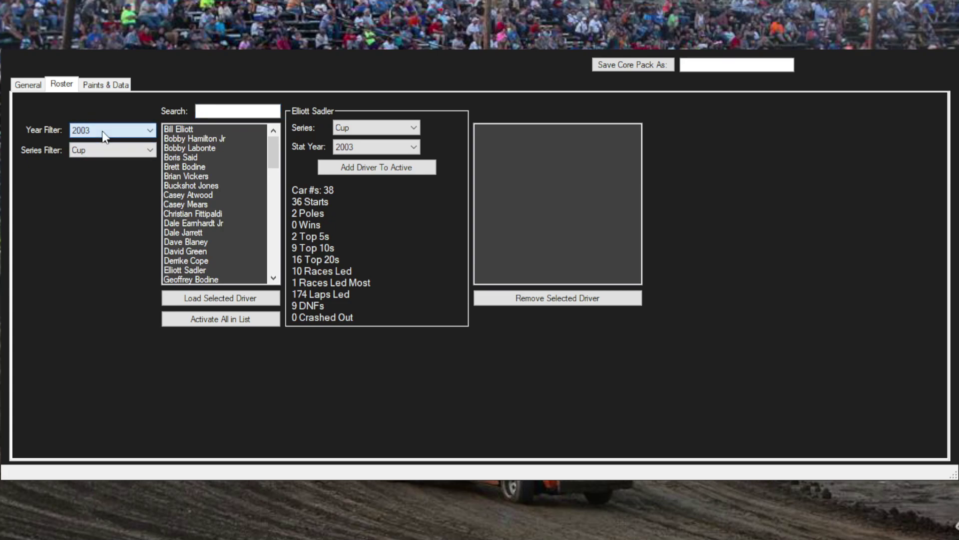
{"action": "left_click", "coordinate": [221, 322]}
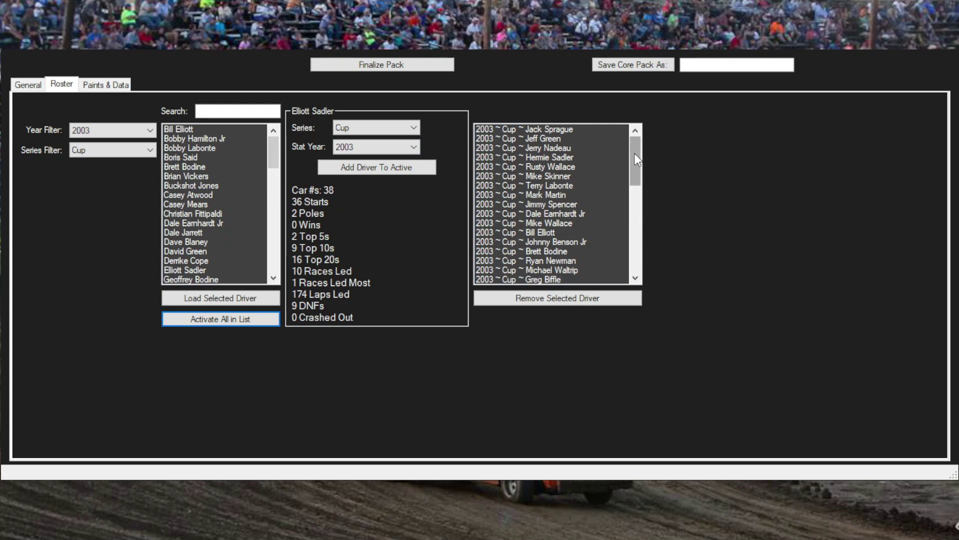
- Select Larry Foyt in the 2003 Cup driver list and look for him among the active drivers
{"action": "left_click_drag", "start_coordinate": [275, 150], "coordinate": [270, 221]}
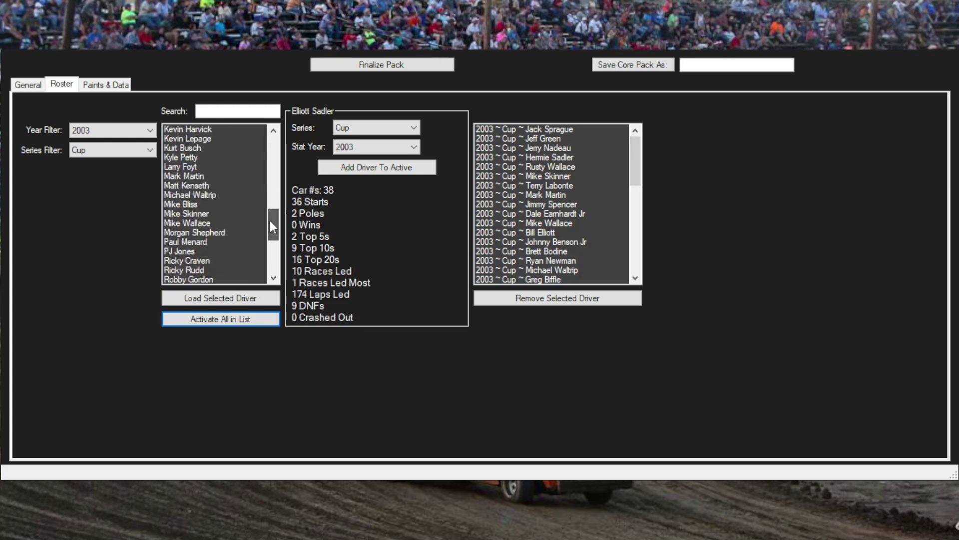
{"action": "left_click", "coordinate": [205, 167]}
{"action": "left_click_drag", "start_coordinate": [636, 165], "coordinate": [634, 142]}
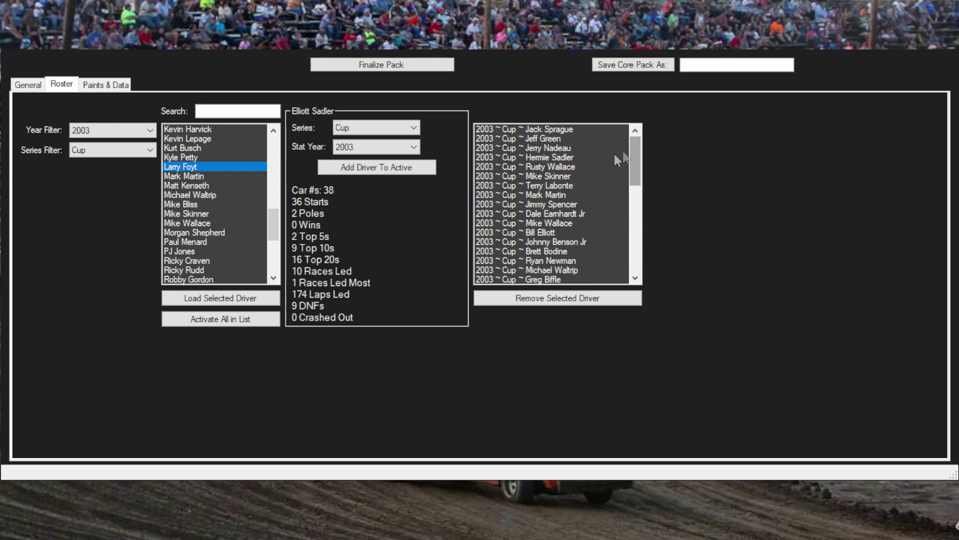
{"action": "left_click_drag", "start_coordinate": [636, 180], "coordinate": [637, 271]}
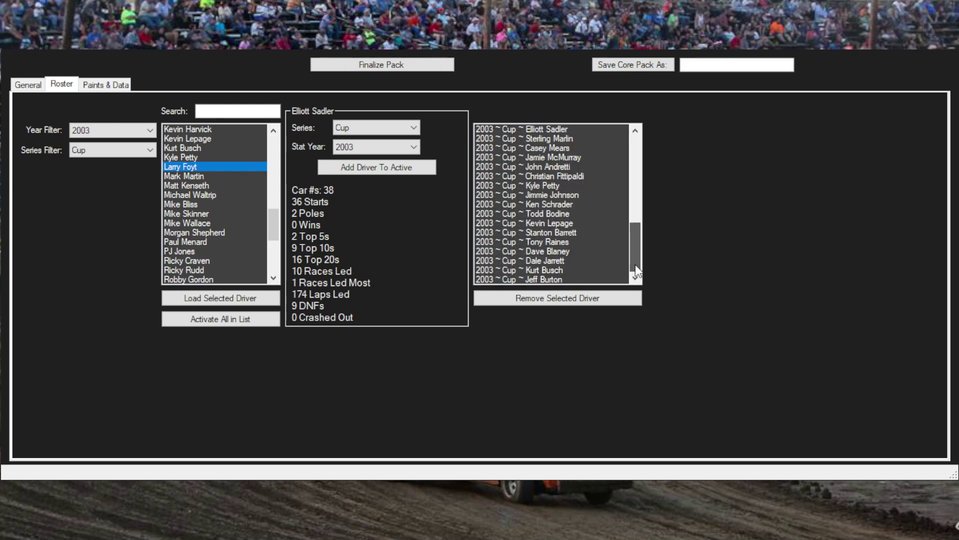
- Remove Stanton Barrett's 2003 Cup entry from the active roster
{"action": "left_click", "coordinate": [538, 232]}
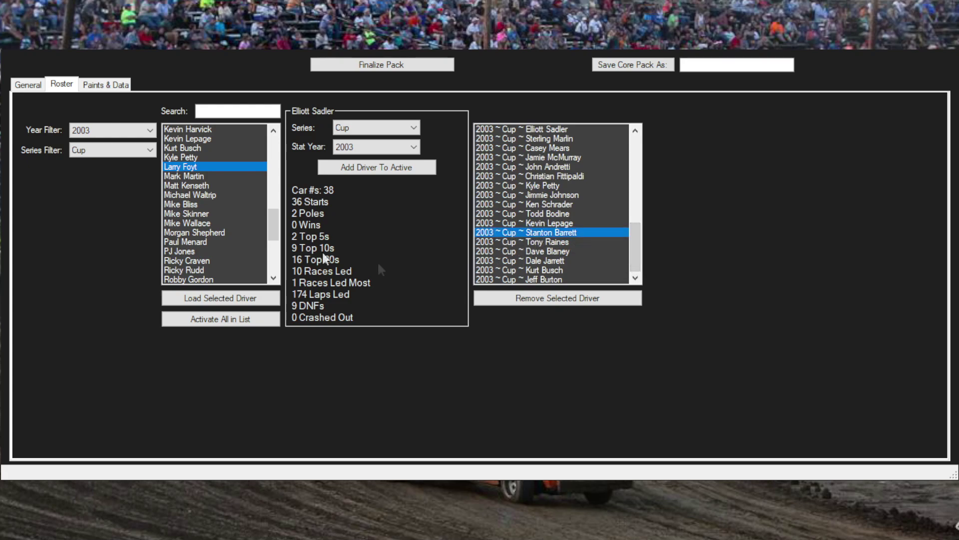
{"action": "left_click_drag", "start_coordinate": [279, 229], "coordinate": [273, 268]}
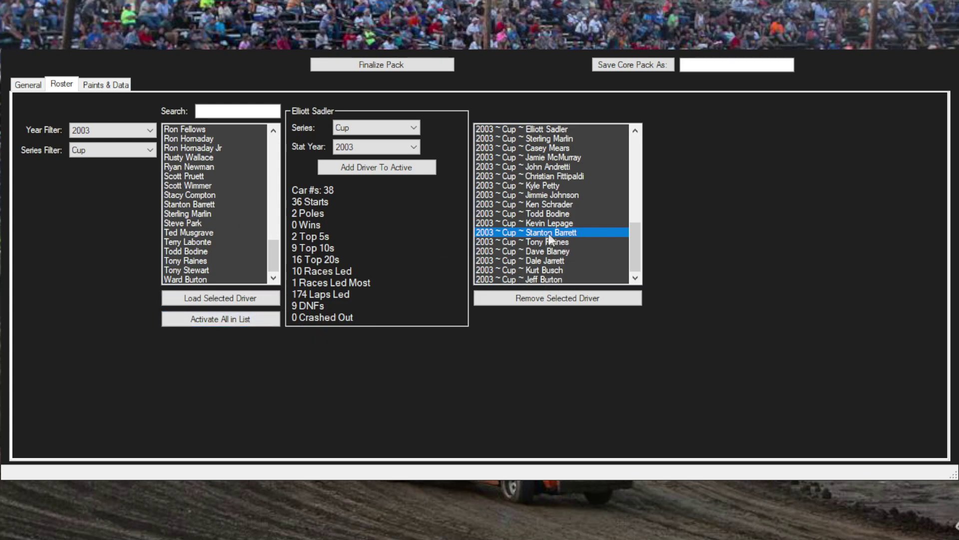
{"action": "left_click", "coordinate": [564, 297]}
{"action": "left_click_drag", "start_coordinate": [628, 240], "coordinate": [643, 144]}
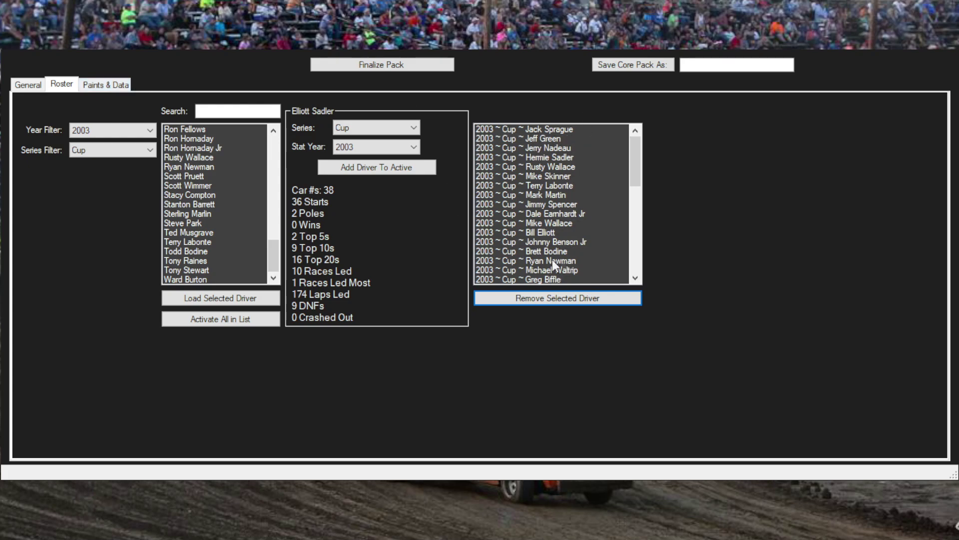
- Save the core pack under the name 2003_Main after checking its paint and data list
{"action": "left_click", "coordinate": [110, 87]}
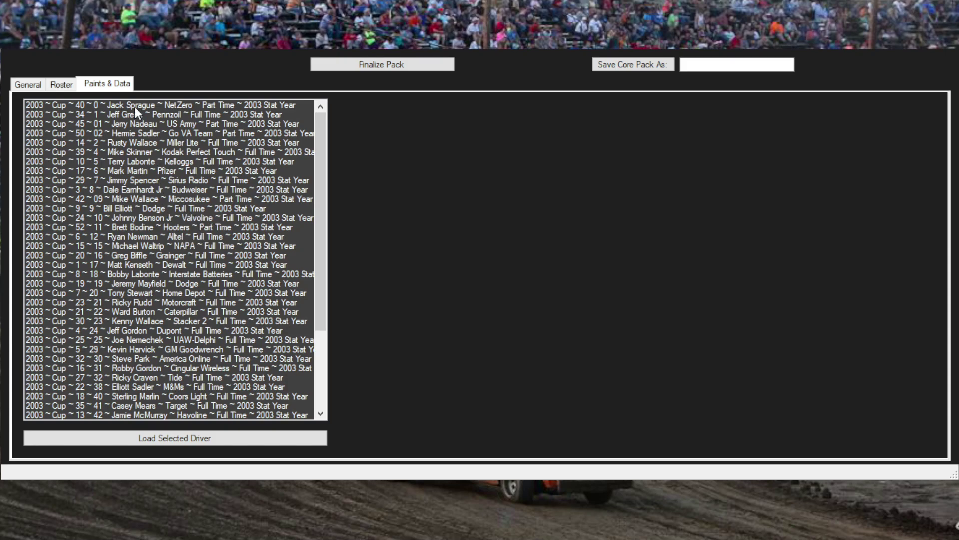
{"action": "left_click", "coordinate": [709, 66]}
{"action": "type", "text": "2003_Main"}
{"action": "key", "text": "BackSpace"}
{"action": "key", "text": "BackSpace"}
{"action": "key", "text": "BackSpace"}
{"action": "key", "text": "BackSpace"}
{"action": "key", "text": "BackSpace"}
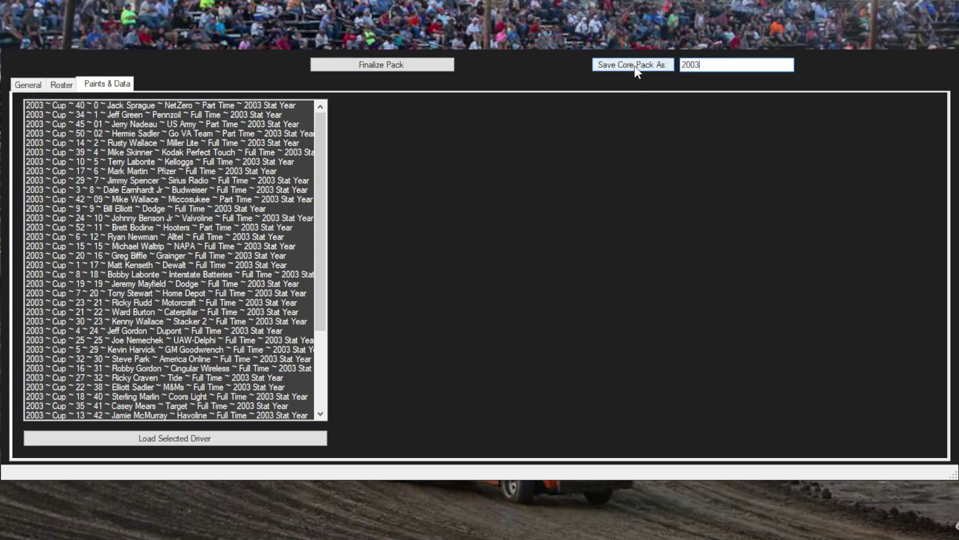
{"action": "type", "text": "_Main"}
{"action": "left_click", "coordinate": [631, 70]}
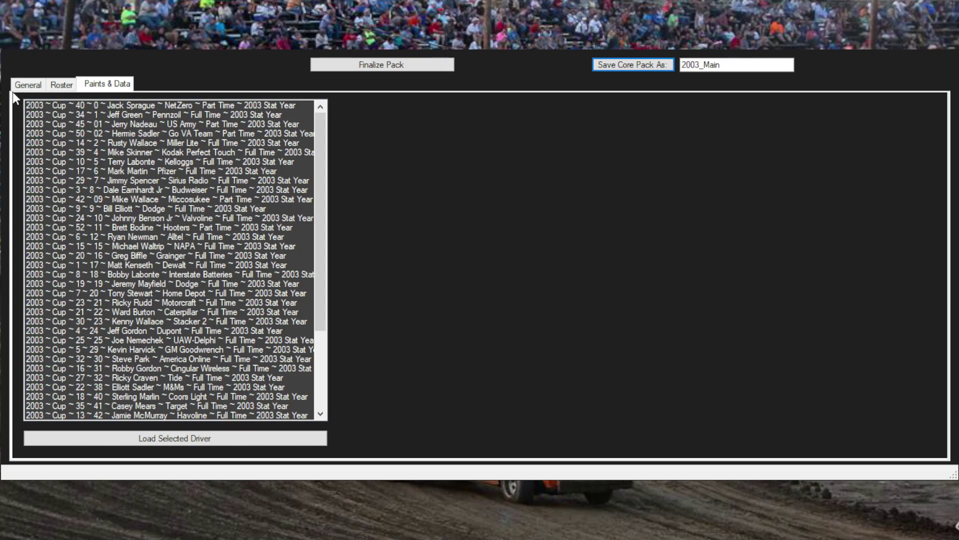
- Load the 2003_Main core pack and display its list of driver paints and data
{"action": "left_click", "coordinate": [35, 88]}
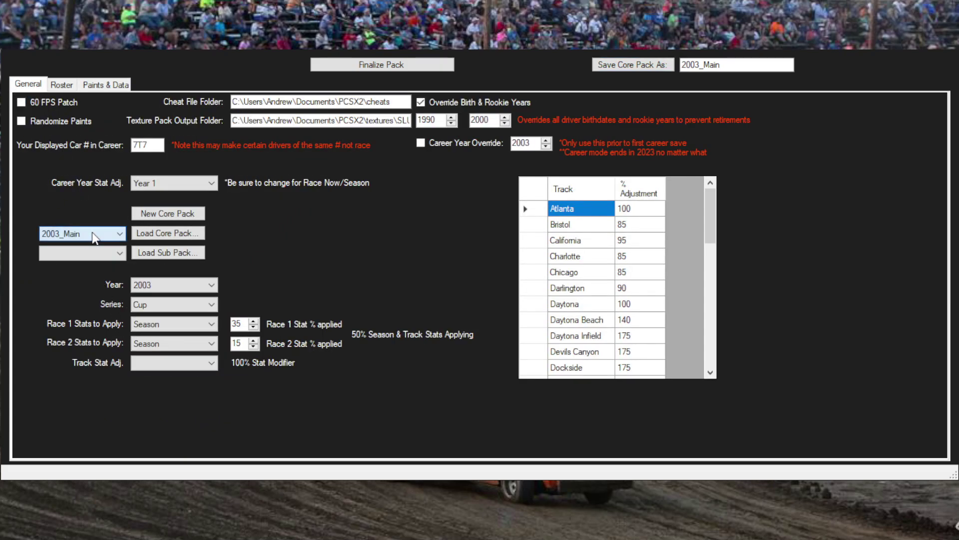
{"action": "left_click", "coordinate": [167, 233]}
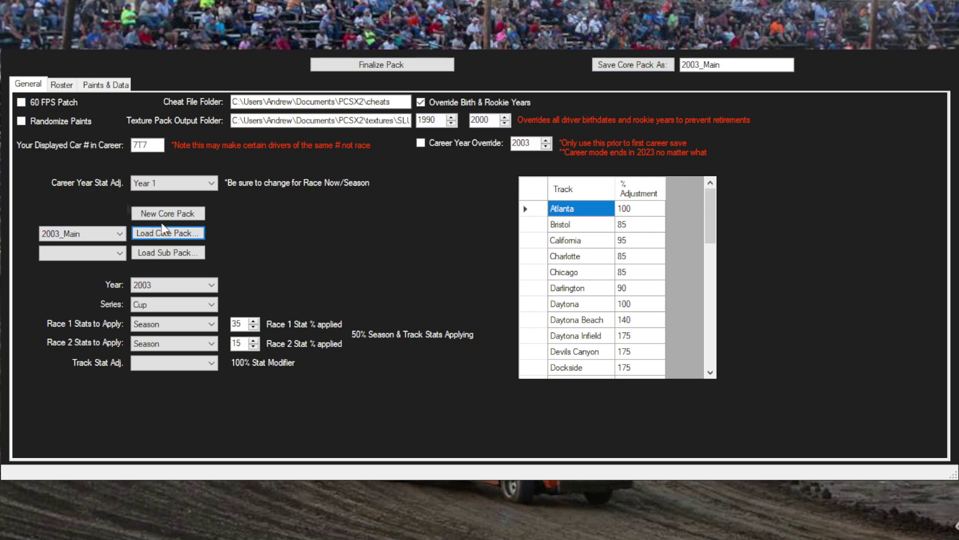
{"action": "left_click", "coordinate": [99, 85]}
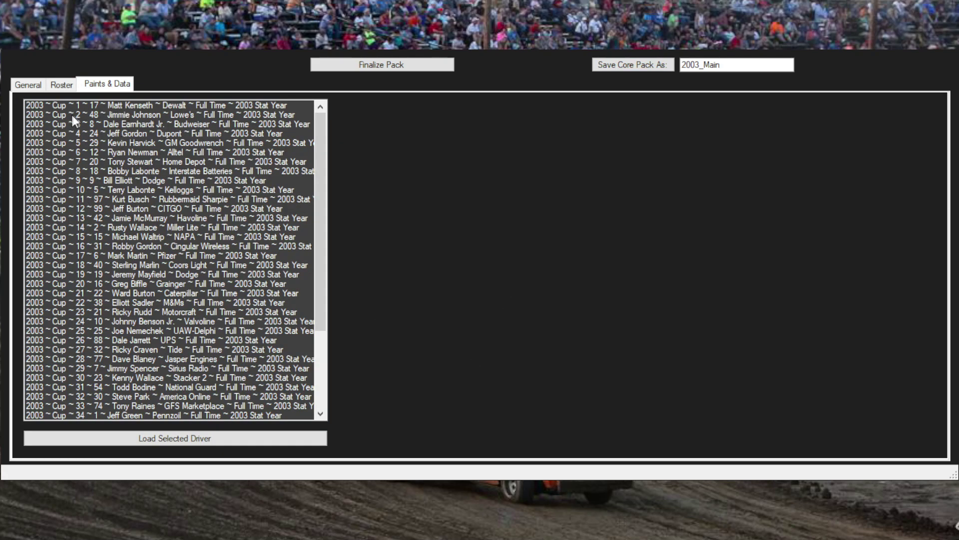
- Load Matt Kenseth's 2003 Cup entry to show its paint, rank and image settings
{"action": "left_click", "coordinate": [91, 102]}
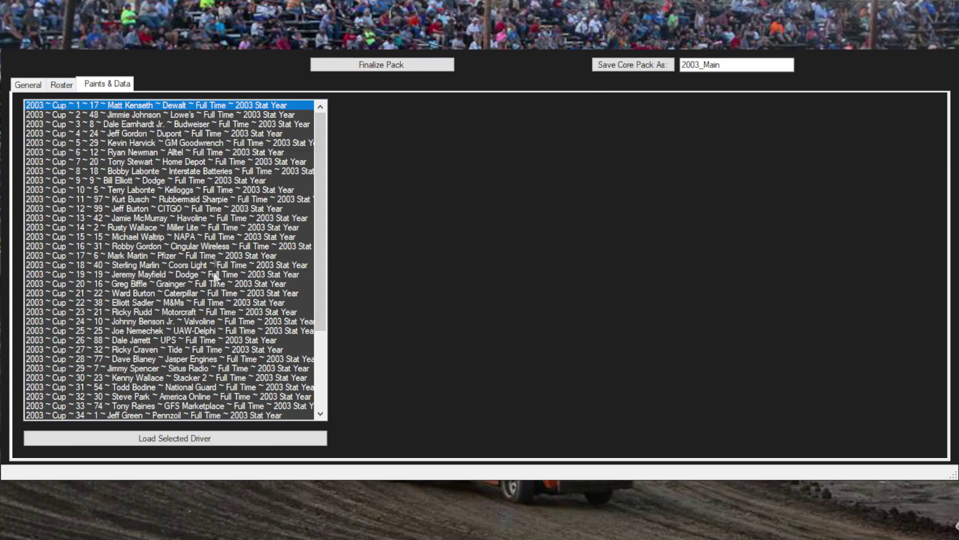
{"action": "left_click_drag", "start_coordinate": [320, 165], "coordinate": [317, 128]}
{"action": "left_click_drag", "start_coordinate": [242, 280], "coordinate": [249, 344]}
{"action": "left_click", "coordinate": [226, 444]}
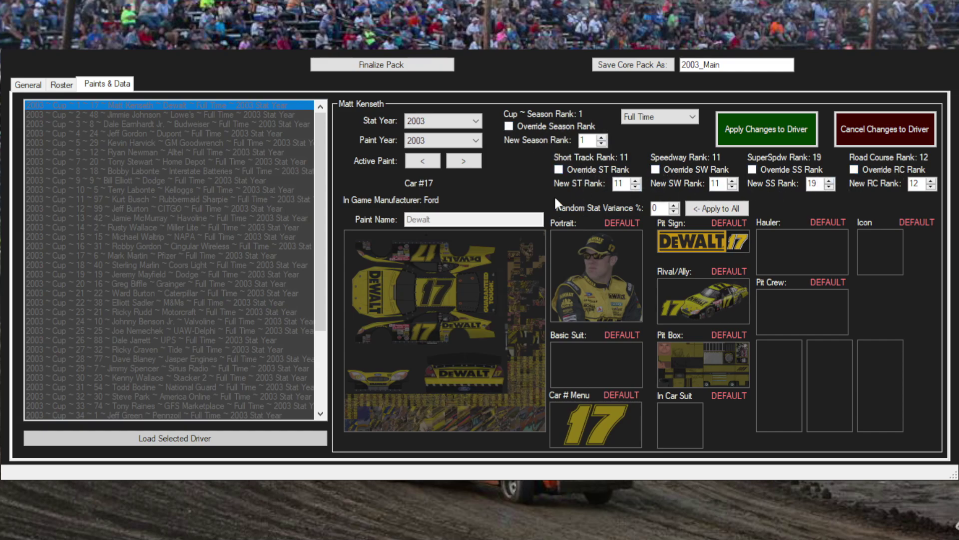
- Set Matt Kenseth's random stat variance to 5%
{"action": "left_click", "coordinate": [659, 208]}
{"action": "left_click", "coordinate": [674, 207]}
{"action": "left_click", "coordinate": [673, 206]}
{"action": "left_click", "coordinate": [674, 206]}
{"action": "left_click", "coordinate": [677, 211]}
{"action": "left_click", "coordinate": [677, 211]}
{"action": "double_click", "coordinate": [658, 207]}
{"action": "key", "text": "BackSpace"}
- Browse through Matt Kenseth's available 2003 paint schemes, including Million Dollar Challenge
{"action": "left_click", "coordinate": [461, 164]}
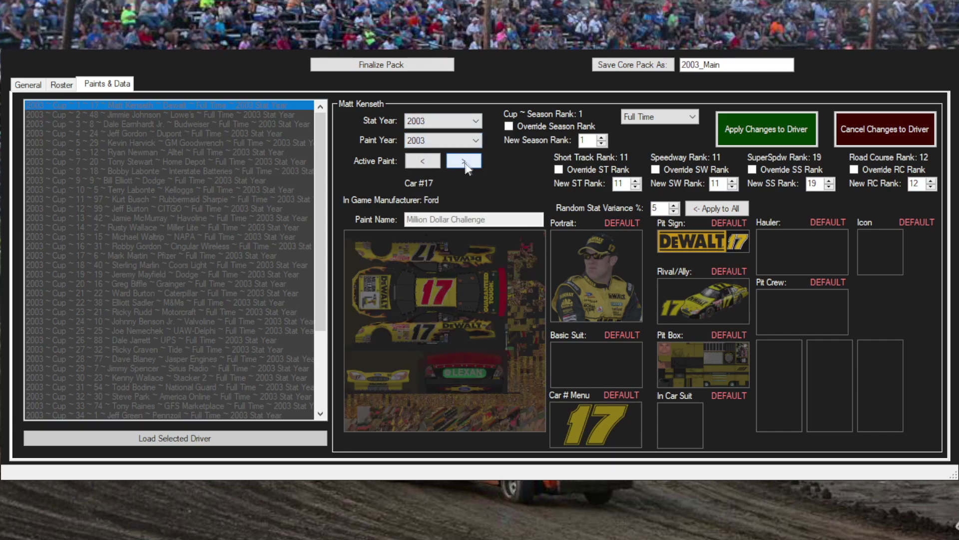
{"action": "left_click", "coordinate": [466, 164]}
{"action": "left_click", "coordinate": [467, 163]}
{"action": "left_click", "coordinate": [467, 163]}
{"action": "left_click", "coordinate": [465, 161]}
{"action": "left_click", "coordinate": [464, 161]}
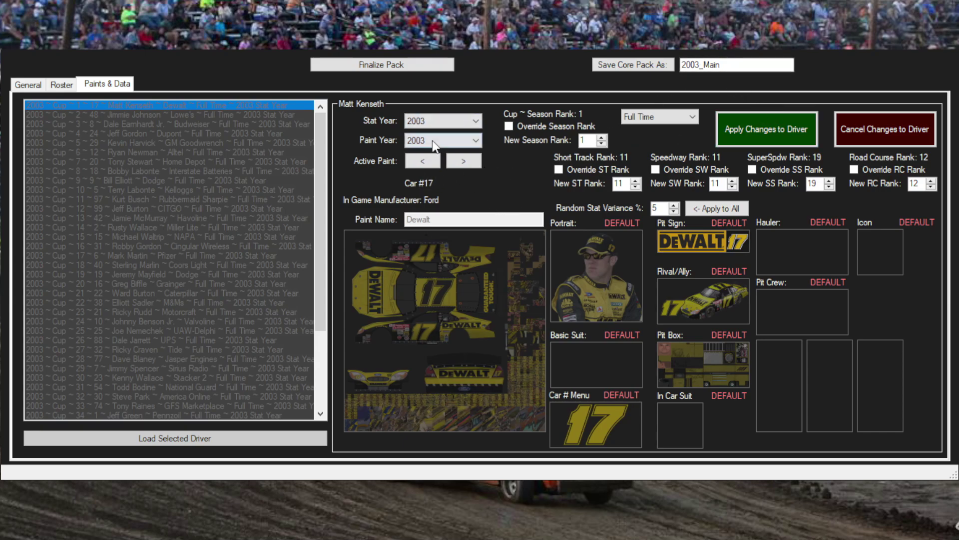
- Preview Matt Kenseth's 2007 Dewalt and Arbys paints and restore the paint year to 2003
{"action": "key", "text": "Down"}
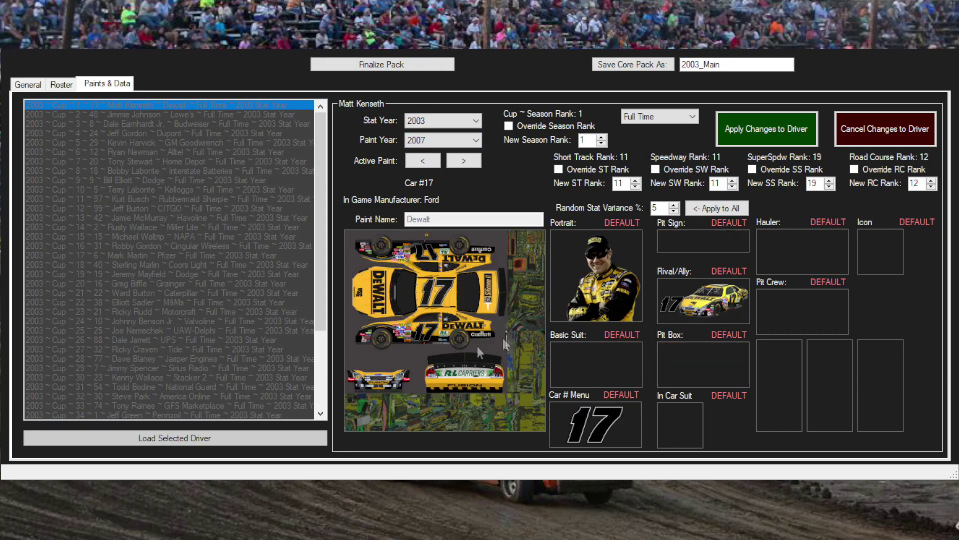
{"action": "left_click", "coordinate": [463, 161]}
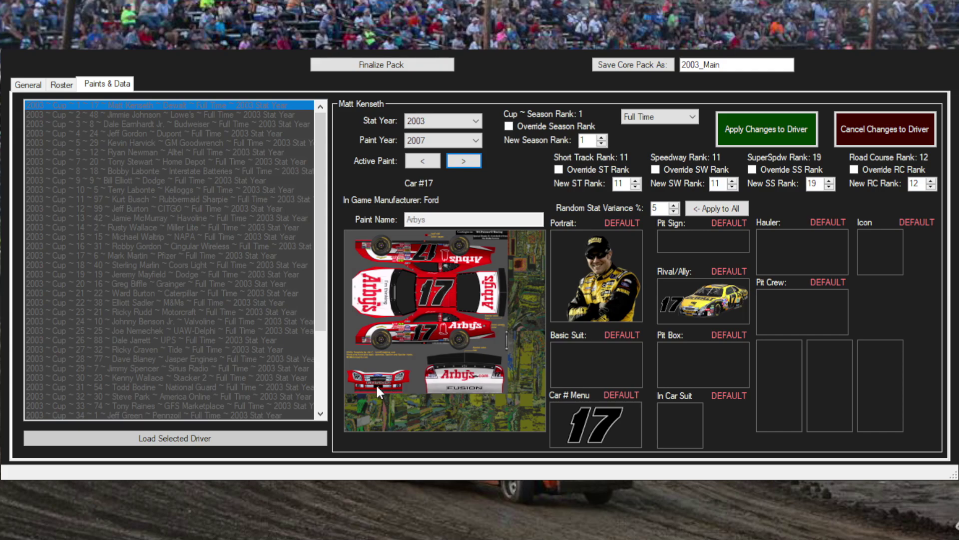
{"action": "left_click", "coordinate": [443, 140]}
{"action": "left_click", "coordinate": [434, 140]}
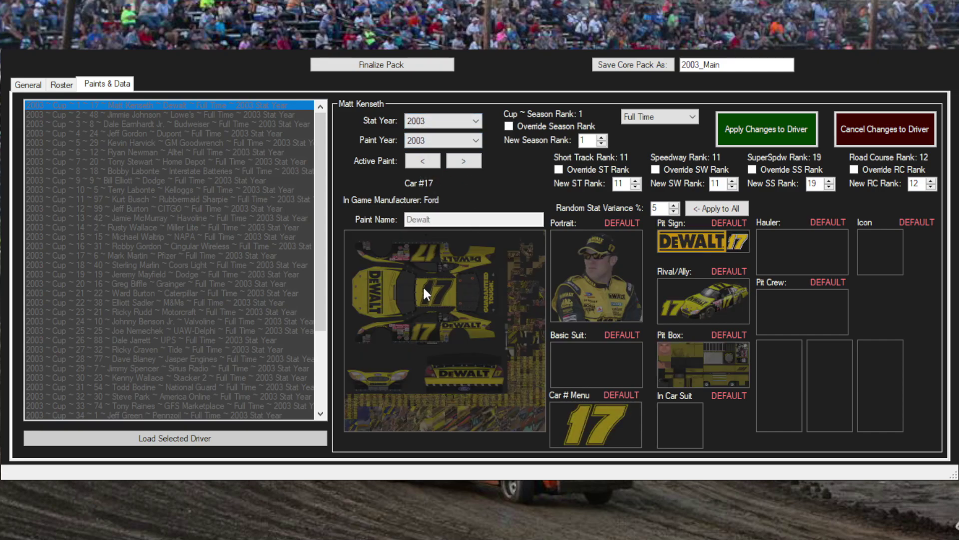
{"action": "left_click", "coordinate": [455, 163]}
{"action": "left_click", "coordinate": [425, 163]}
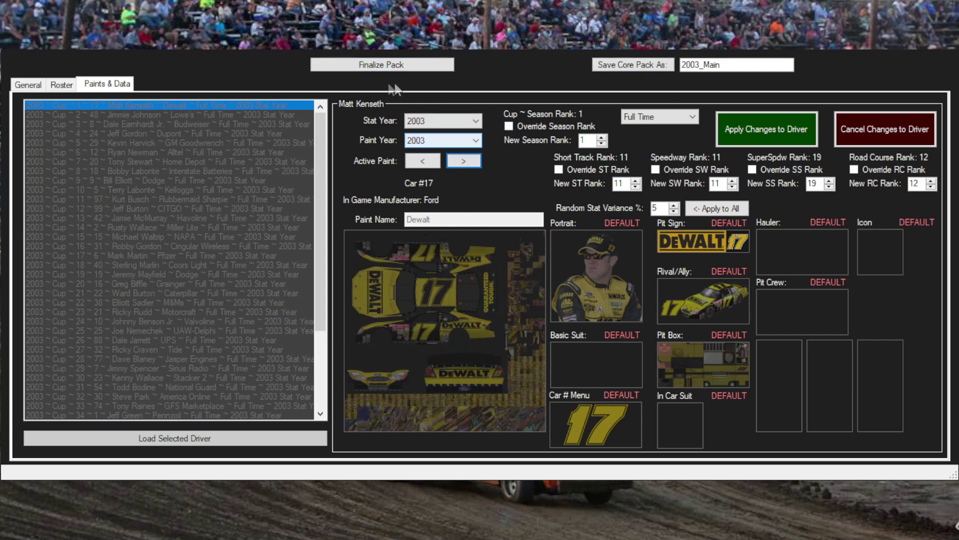
- Check the Randomize Paints option in the general settings and return to Matt Kenseth's paint data
{"action": "left_click", "coordinate": [33, 86]}
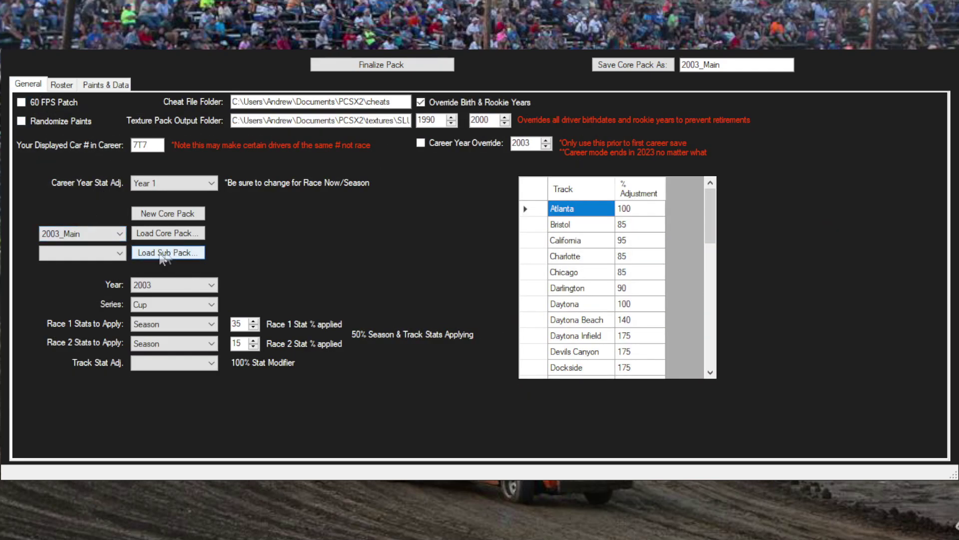
{"action": "left_click", "coordinate": [118, 84]}
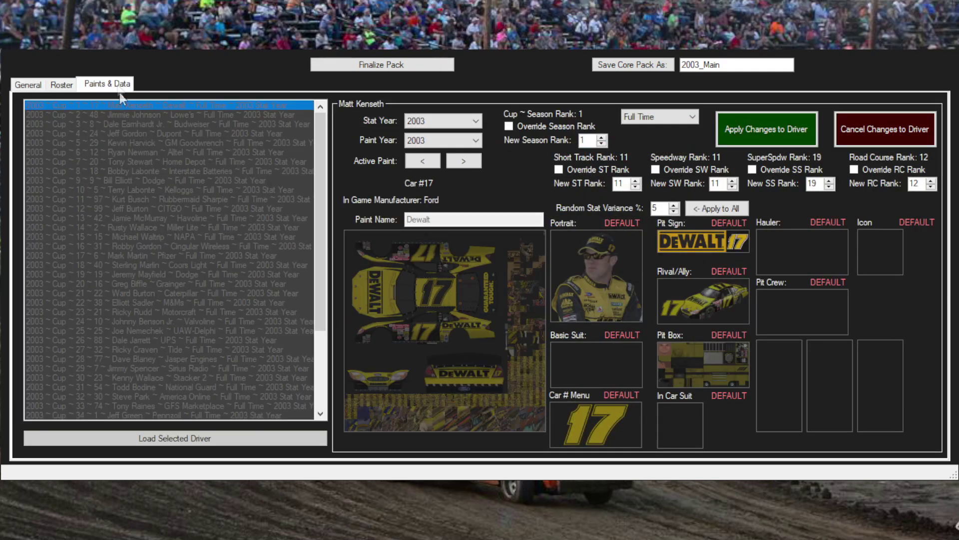
{"action": "left_click", "coordinate": [28, 85]}
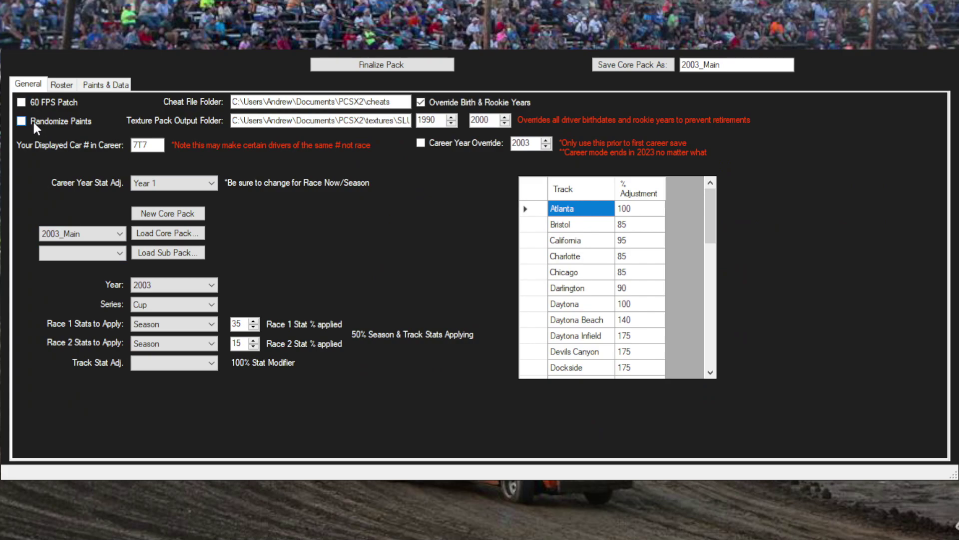
{"action": "left_click", "coordinate": [68, 87]}
{"action": "left_click", "coordinate": [89, 86]}
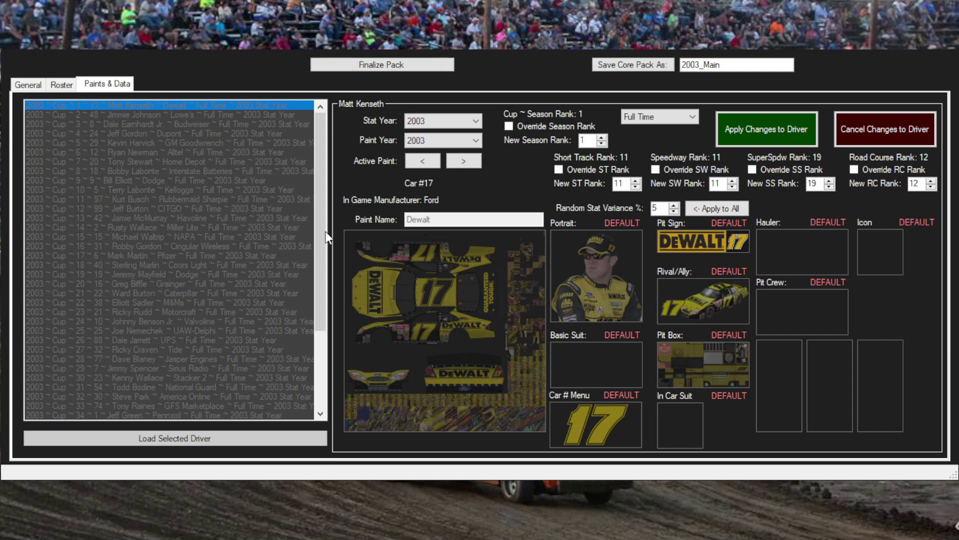
- Cycle Matt Kenseth's 2003 paints back to Dewalt and apply the changes to the driver
{"action": "left_click", "coordinate": [460, 160]}
{"action": "left_click", "coordinate": [462, 160]}
{"action": "left_click", "coordinate": [461, 161]}
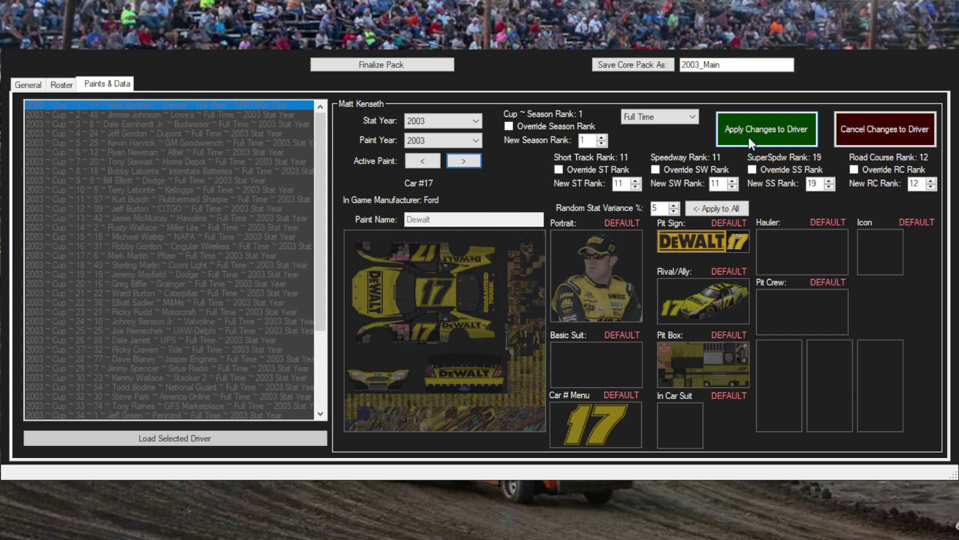
{"action": "left_click", "coordinate": [467, 161]}
{"action": "left_click", "coordinate": [467, 162]}
{"action": "left_click", "coordinate": [459, 162]}
{"action": "left_click", "coordinate": [467, 162]}
{"action": "left_click", "coordinate": [733, 135]}
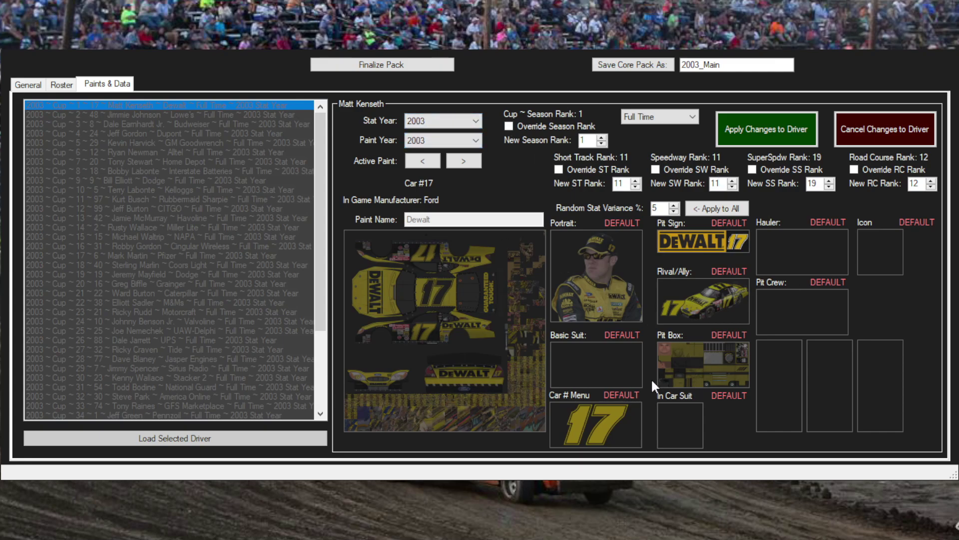
{"action": "left_click", "coordinate": [772, 134]}
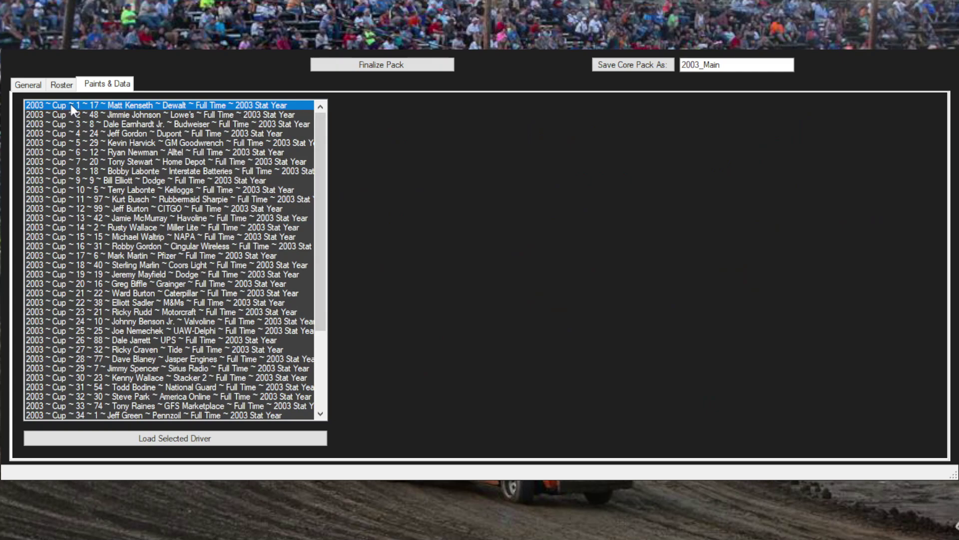
- Review the active roster, and reload and reapply Matt Kenseth's driver data
{"action": "left_click", "coordinate": [61, 86]}
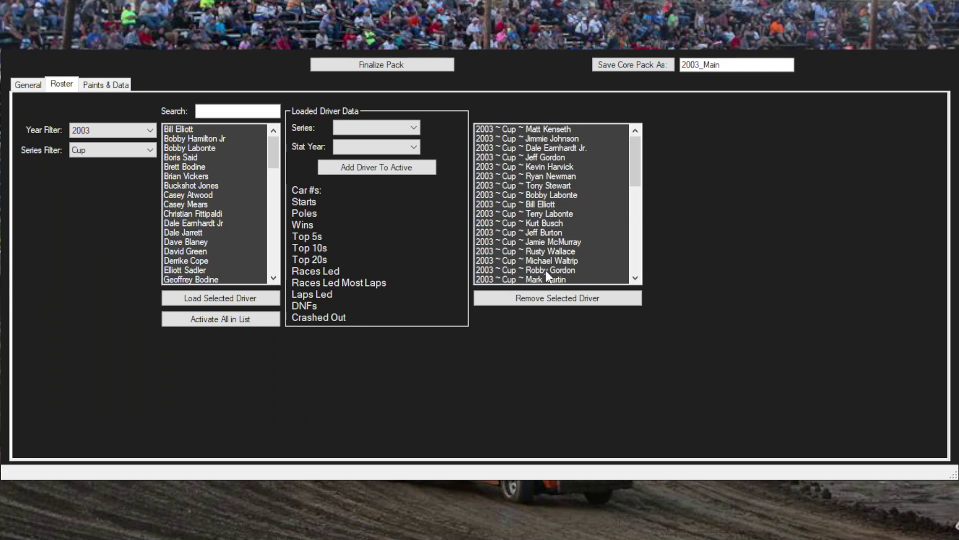
{"action": "left_click", "coordinate": [118, 88]}
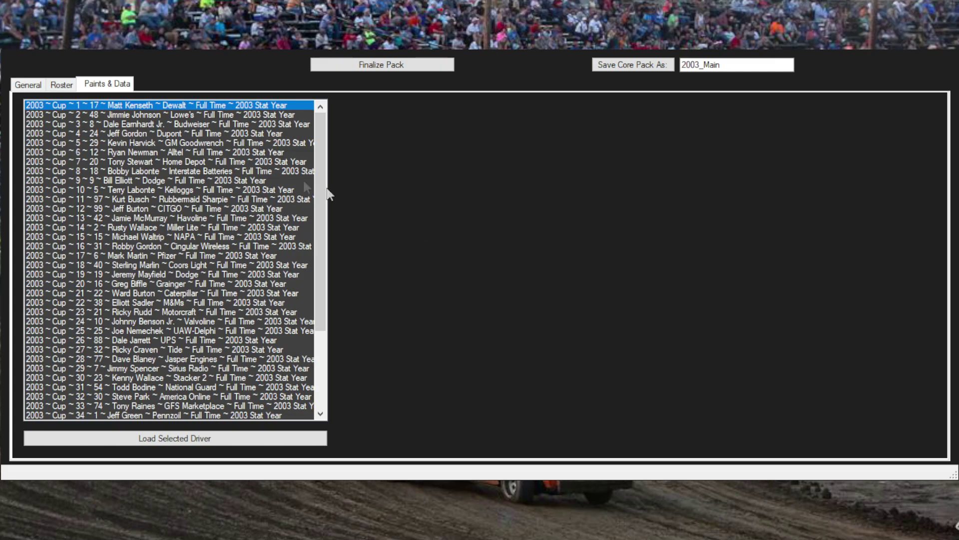
{"action": "left_click", "coordinate": [222, 440]}
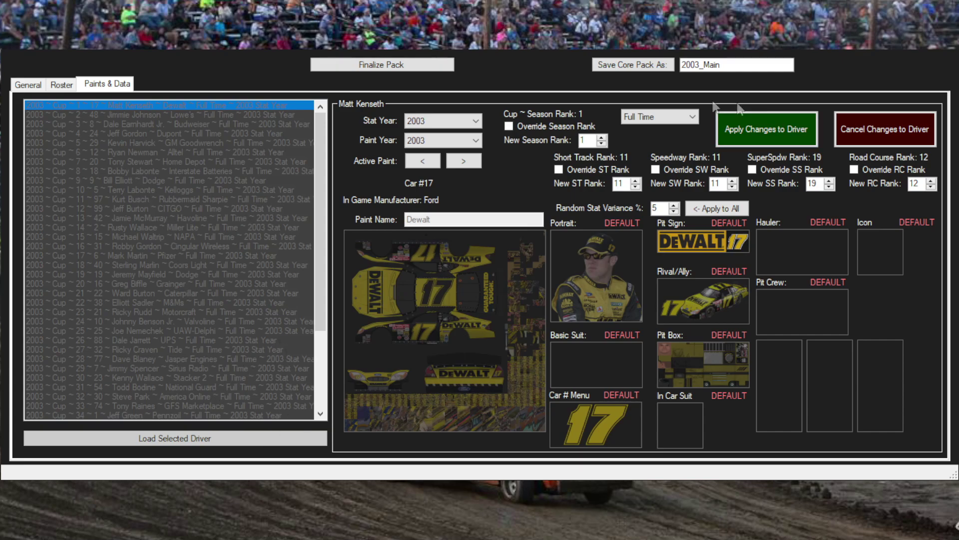
{"action": "left_click", "coordinate": [789, 126]}
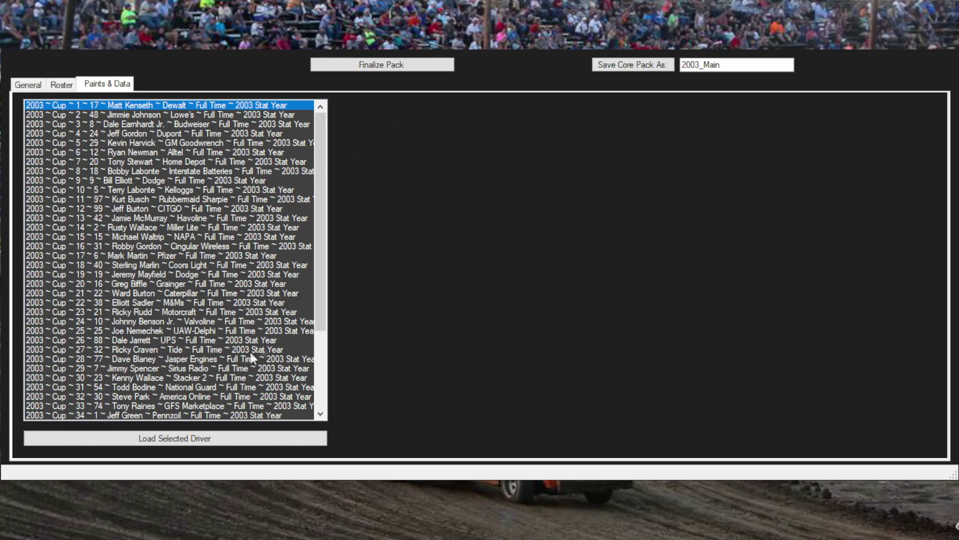
- Finalize the pack and sort the resulting driver table by season rank
{"action": "left_click", "coordinate": [396, 66]}
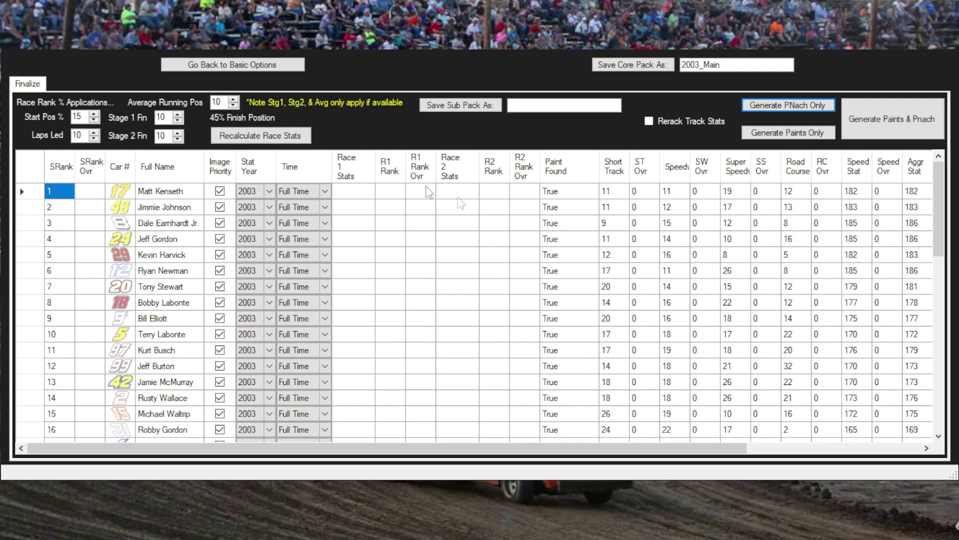
{"action": "left_click_drag", "start_coordinate": [361, 194], "coordinate": [449, 194]}
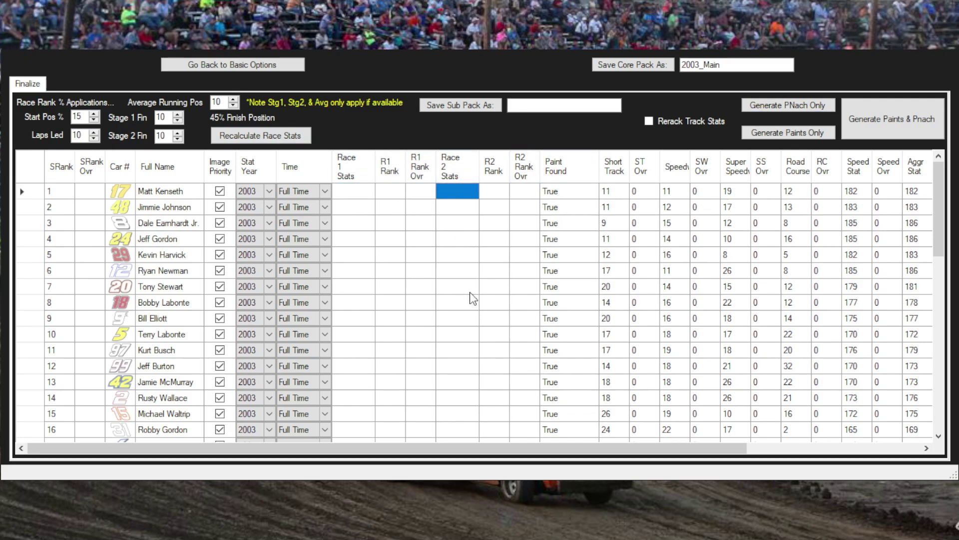
{"action": "left_click_drag", "start_coordinate": [70, 193], "coordinate": [72, 353]}
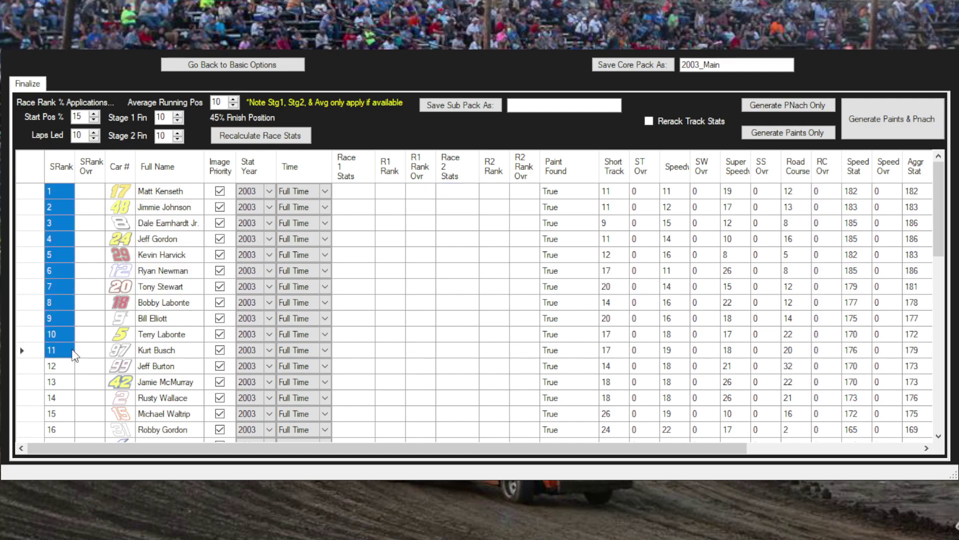
{"action": "left_click", "coordinate": [61, 167]}
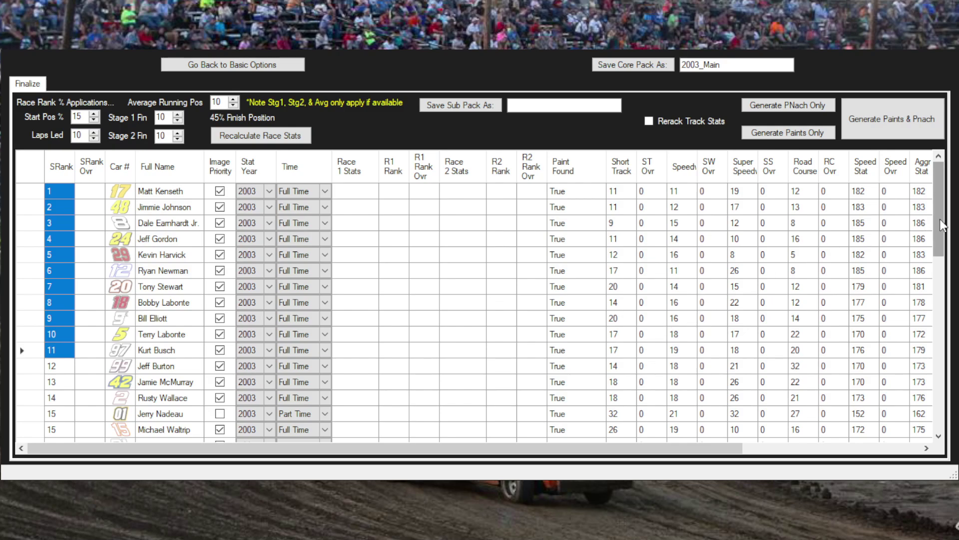
{"action": "mouse_move", "coordinate": [939, 252]}
{"action": "left_mouse_down"}
{"action": "mouse_move", "coordinate": [940, 429]}
{"action": "mouse_move", "coordinate": [939, 253]}
{"action": "left_mouse_up"}
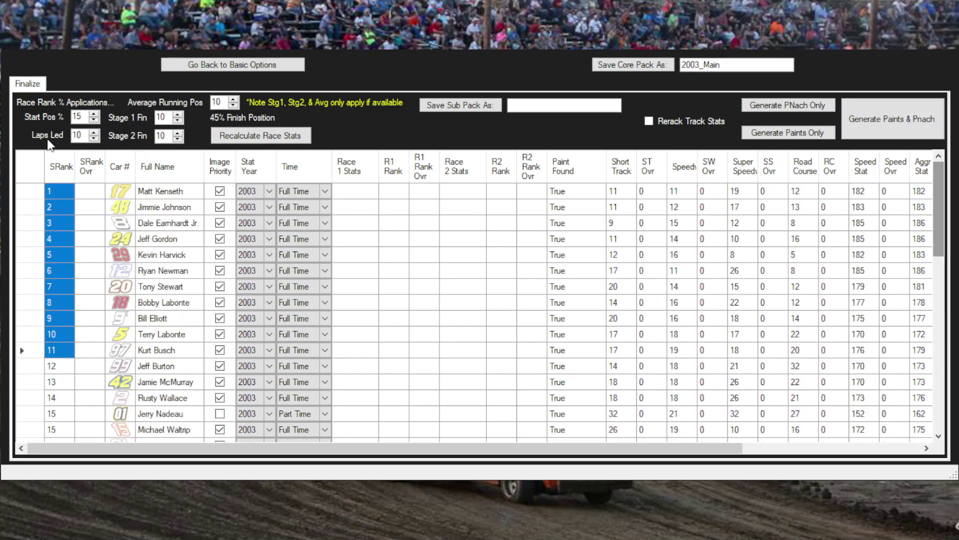
- Switch Rerack Track Stats on and off again, and sort the driver table by short track rank
{"action": "left_click_drag", "start_coordinate": [667, 450], "coordinate": [871, 456]}
{"action": "left_click", "coordinate": [424, 193]}
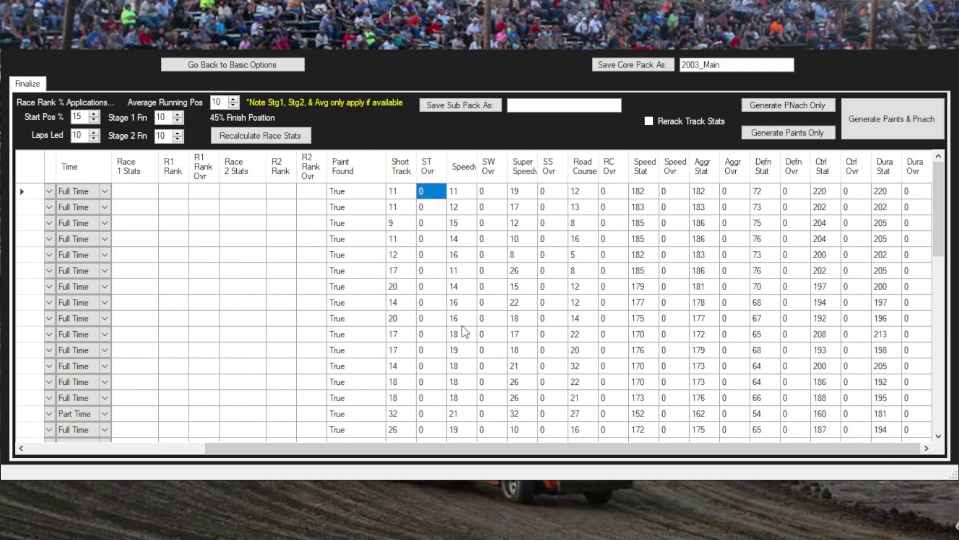
{"action": "left_click", "coordinate": [649, 122]}
{"action": "left_click", "coordinate": [649, 121]}
{"action": "left_click", "coordinate": [409, 169]}
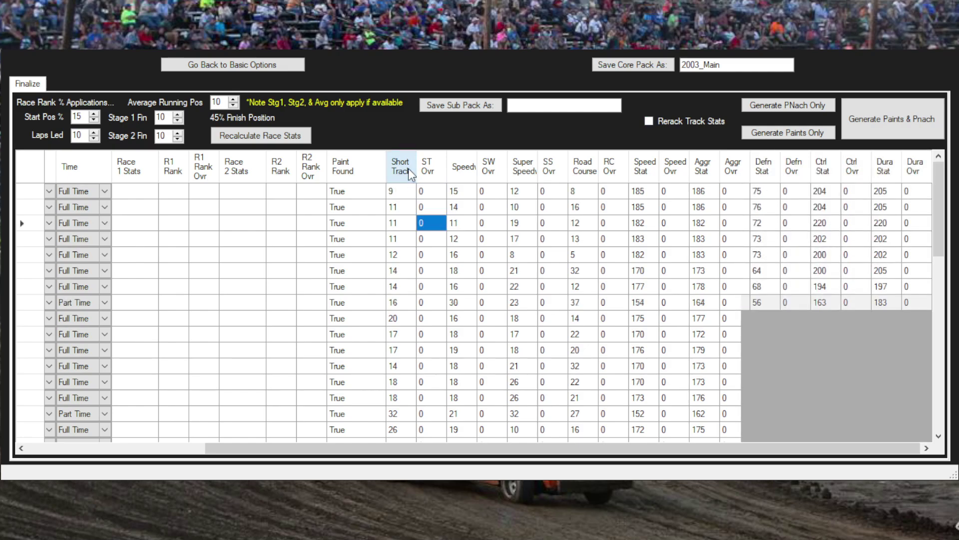
- Switch on Rerack Track Stats for the finalized driver table
{"action": "left_click", "coordinate": [395, 193]}
{"action": "left_click_drag", "start_coordinate": [754, 448], "coordinate": [576, 448]}
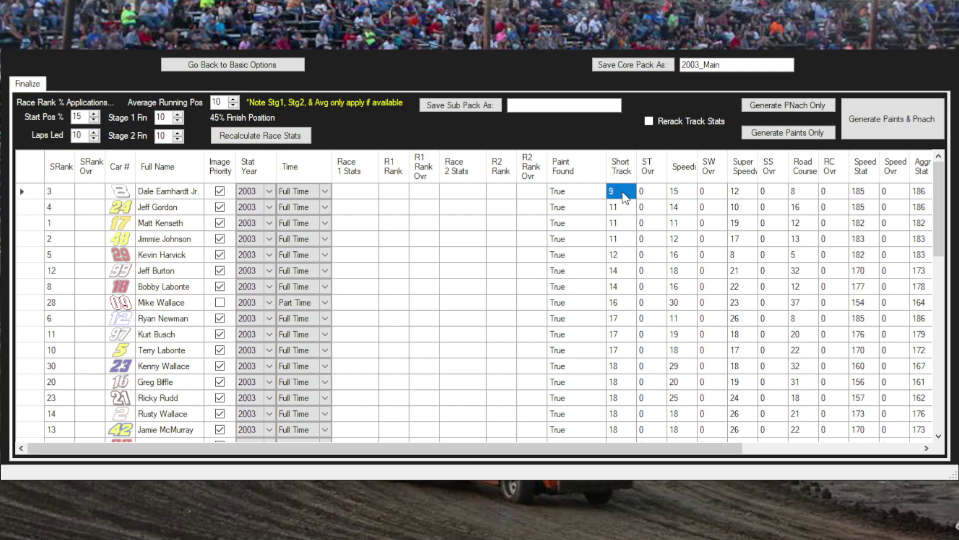
{"action": "left_click", "coordinate": [649, 120]}
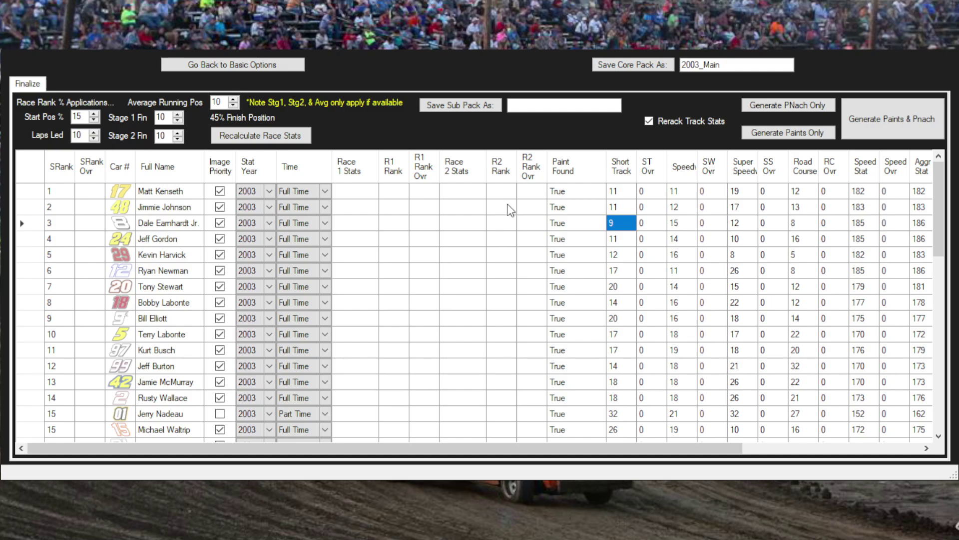
- Return to the basic options and set Race 1 stats to Daytona, Race 2 stats to Daytona2, and the track stat adjustment to Daytona
{"action": "left_click", "coordinate": [203, 69]}
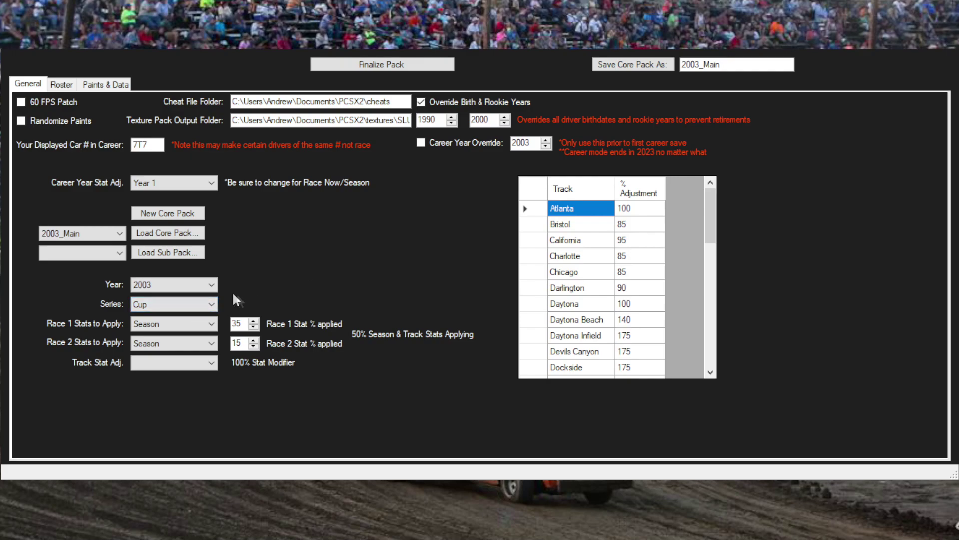
{"action": "left_click", "coordinate": [189, 326]}
{"action": "type", "text": "Daytona"}
{"action": "key", "text": "Tab"}
{"action": "type", "text": "Daytona2"}
{"action": "key", "text": "Tab"}
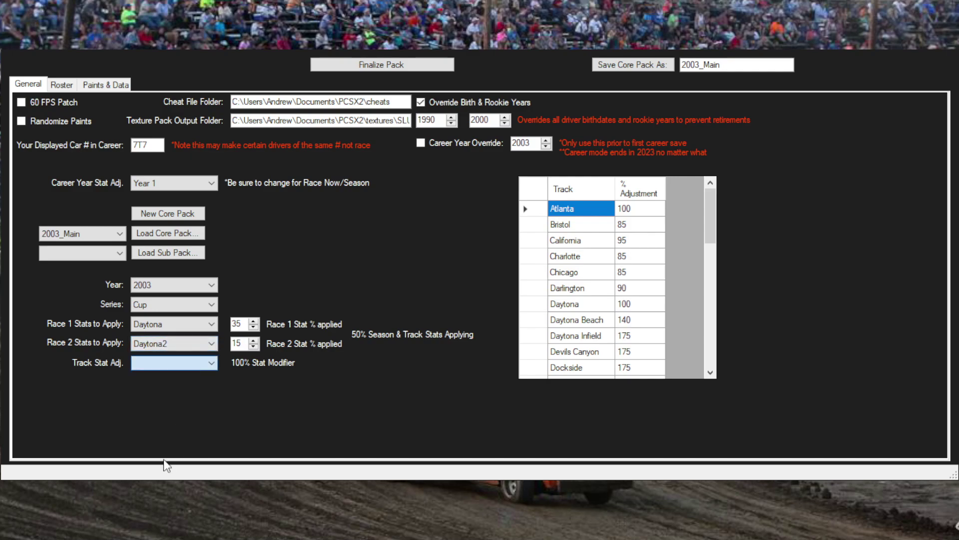
{"action": "type", "text": "Daytona"}
{"action": "left_click", "coordinate": [162, 345]}
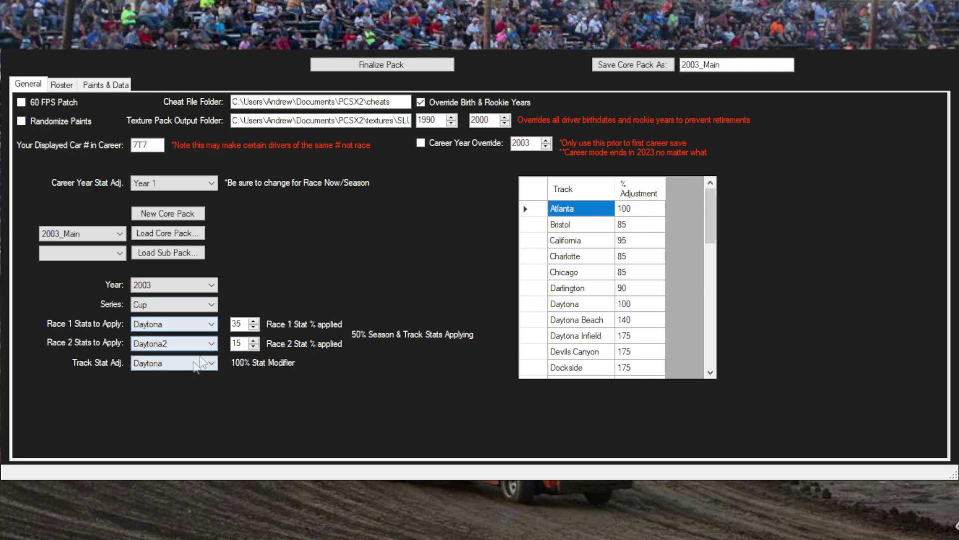
{"action": "left_click", "coordinate": [242, 324]}
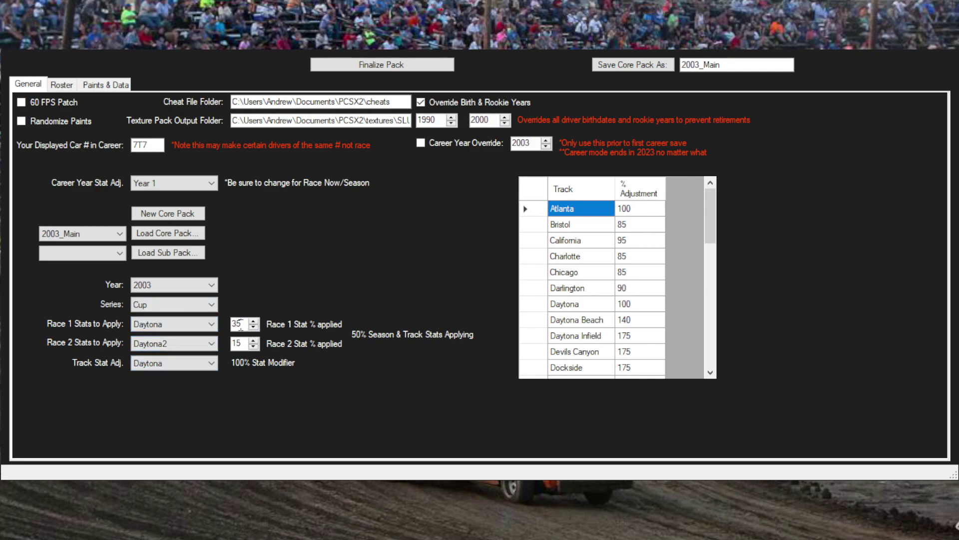
{"action": "left_click_drag", "start_coordinate": [245, 324], "coordinate": [220, 329]}
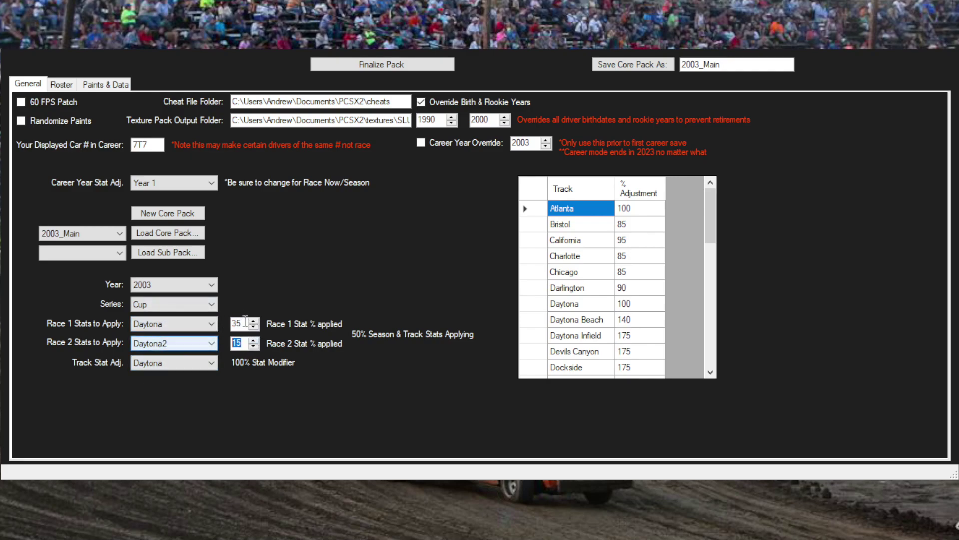
{"action": "left_click", "coordinate": [237, 323]}
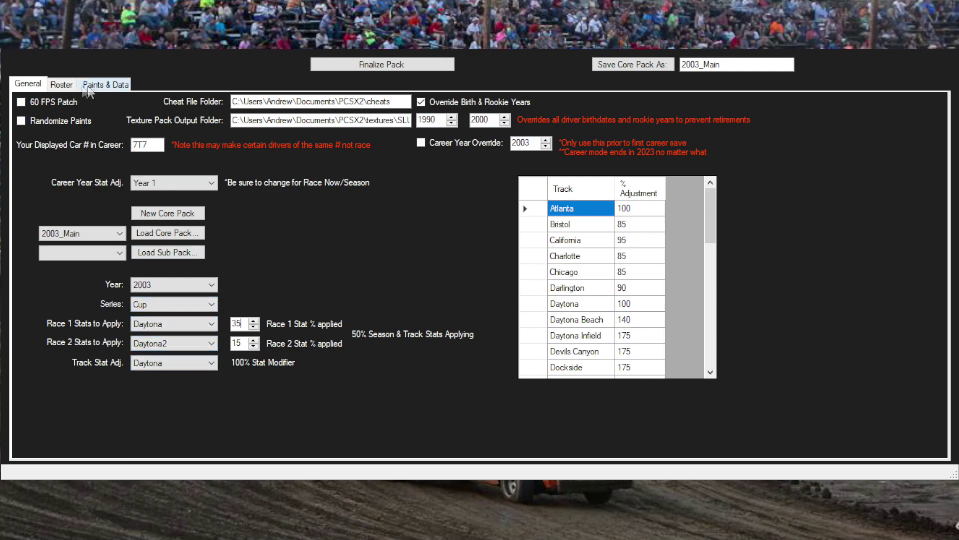
{"action": "left_click", "coordinate": [62, 85]}
{"action": "left_click", "coordinate": [116, 83]}
{"action": "left_click", "coordinate": [63, 84]}
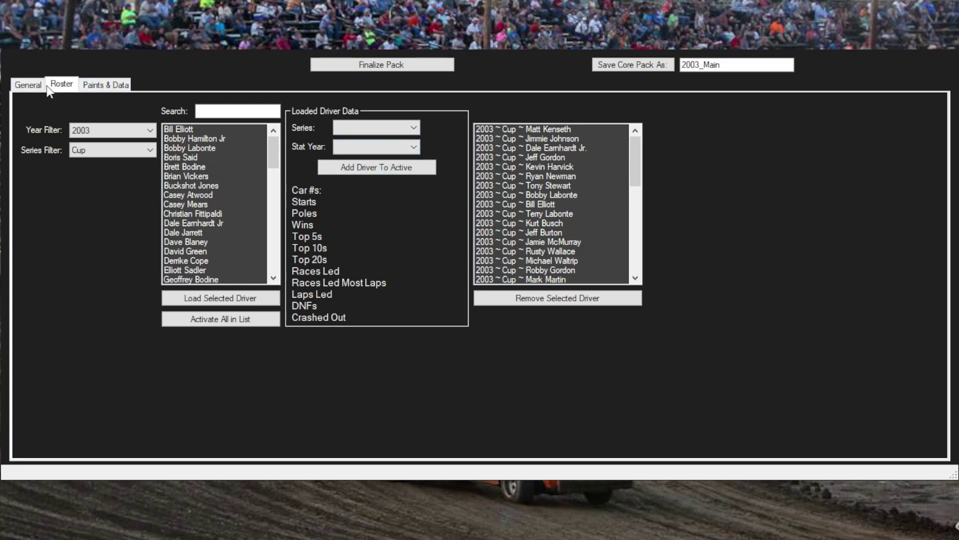
{"action": "left_click", "coordinate": [26, 87]}
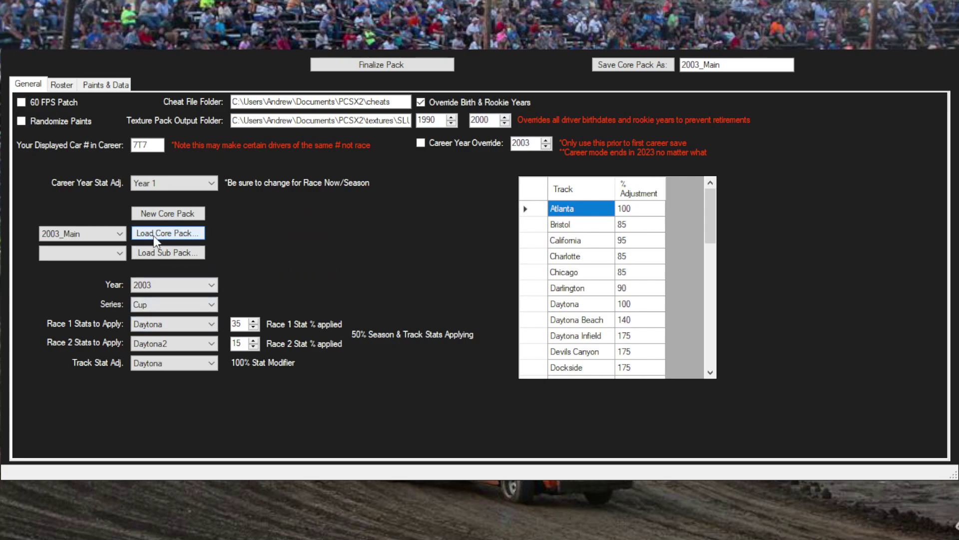
{"action": "left_click", "coordinate": [62, 86]}
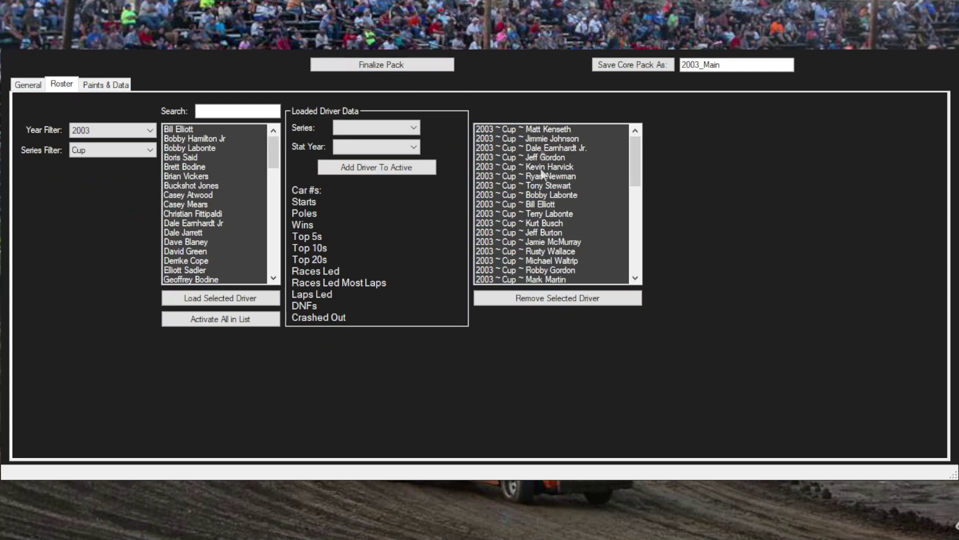
{"action": "left_click", "coordinate": [33, 88]}
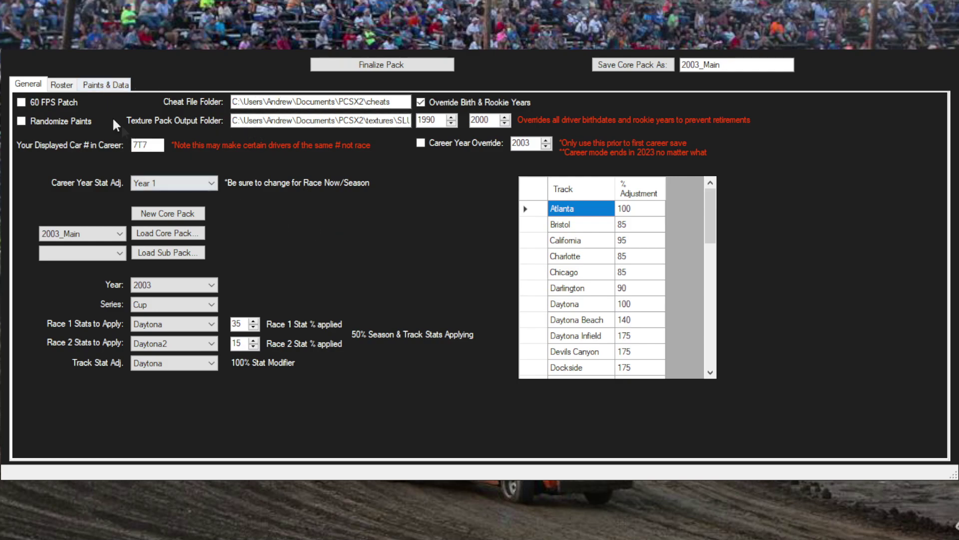
{"action": "left_click", "coordinate": [66, 85]}
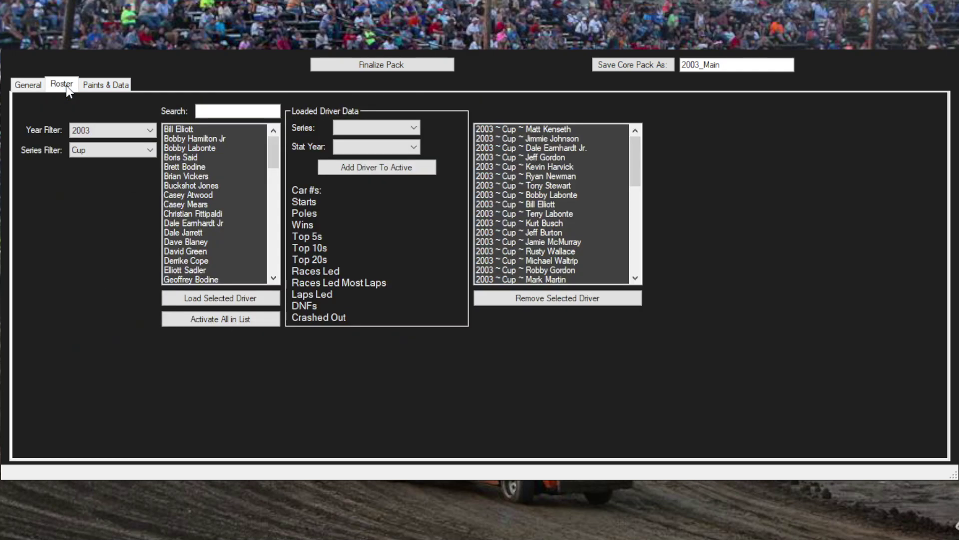
{"action": "left_click", "coordinate": [33, 85]}
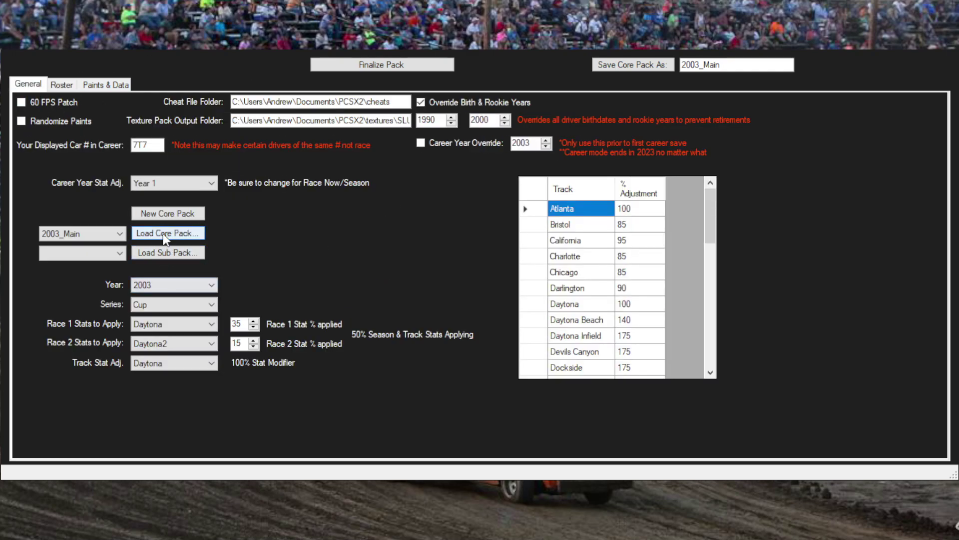
{"action": "left_click", "coordinate": [62, 85]}
- Load Matt Kenseth's paint data, switch his active paint to Million Dollar Challenge, and apply the change
{"action": "left_click", "coordinate": [113, 88]}
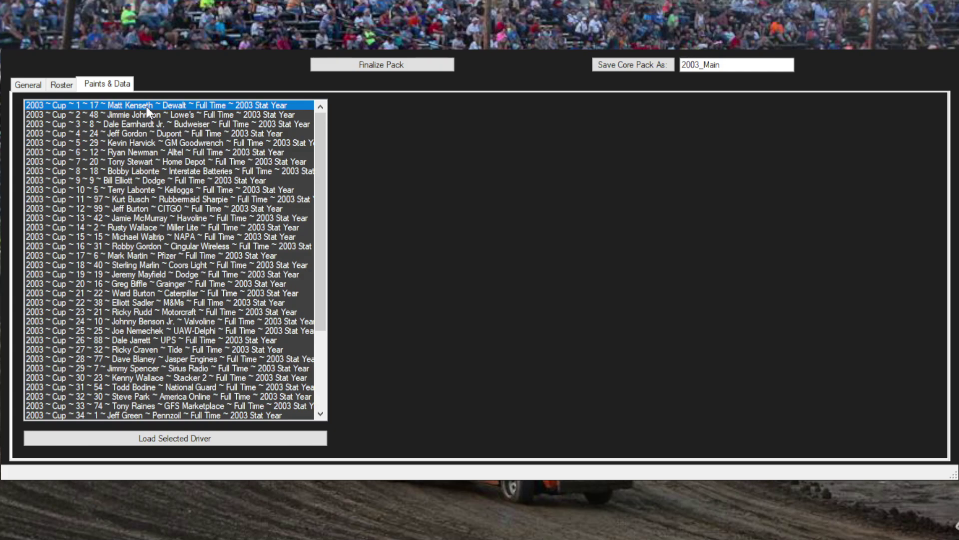
{"action": "left_click", "coordinate": [207, 439]}
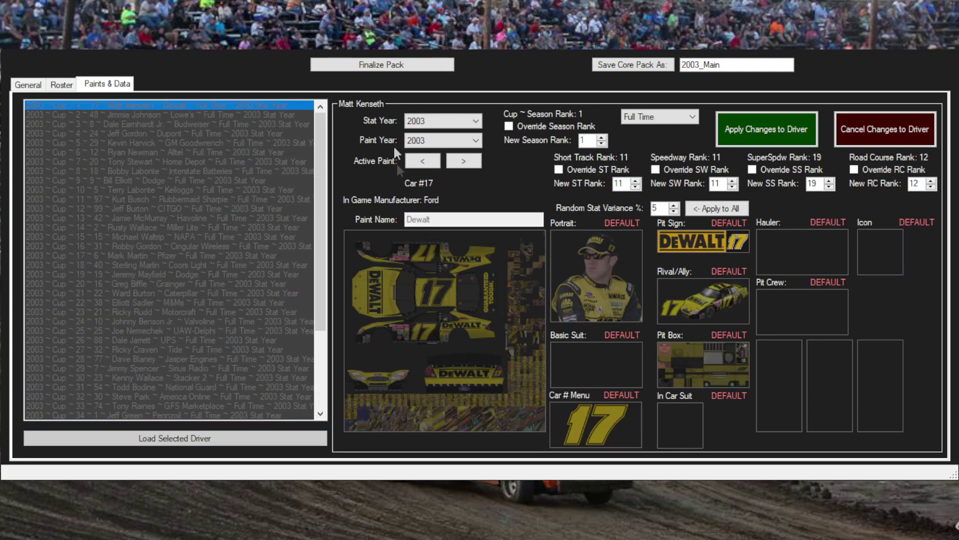
{"action": "left_click", "coordinate": [462, 164]}
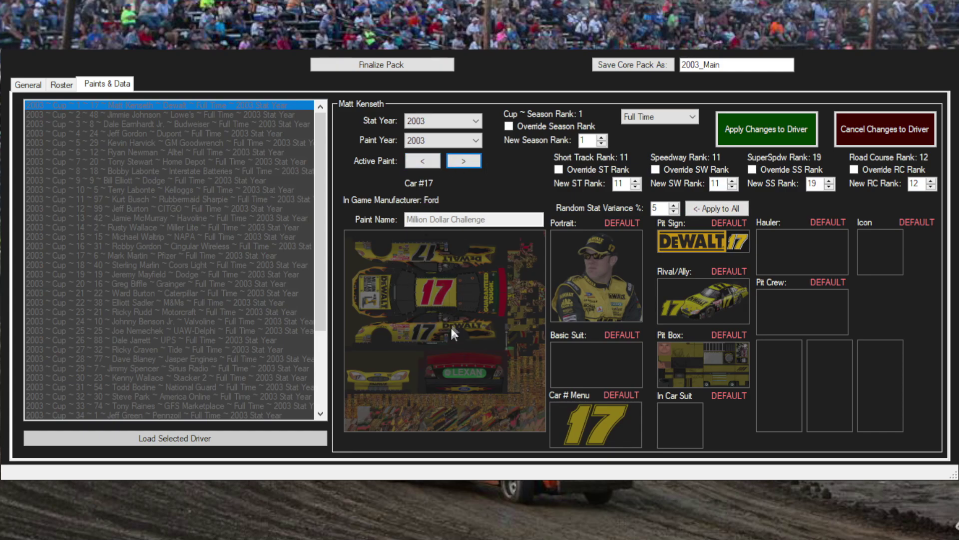
{"action": "left_click", "coordinate": [767, 129]}
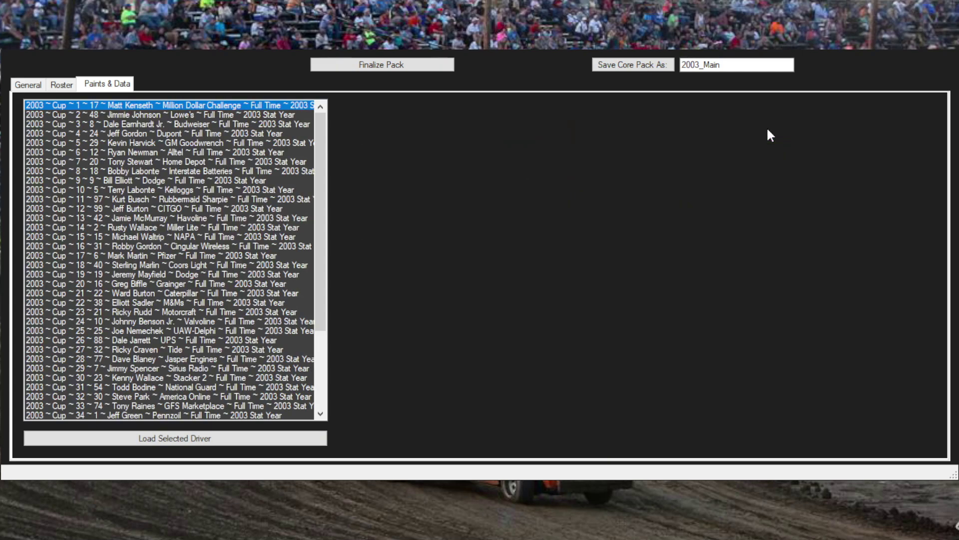
- Load Jeff Gordon's paint data, switch his active paint to First Flight, and apply the change
{"action": "left_click", "coordinate": [167, 134]}
{"action": "left_click", "coordinate": [217, 438]}
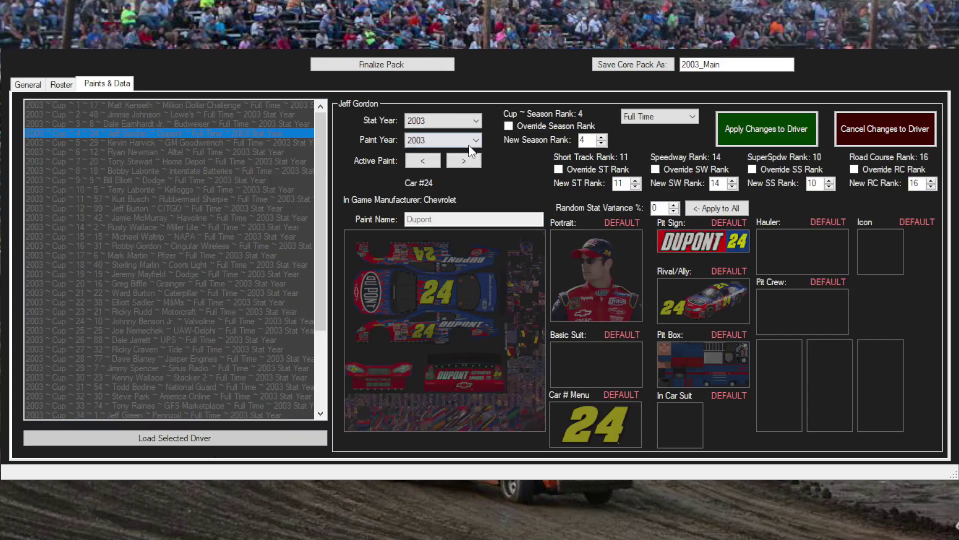
{"action": "left_click", "coordinate": [465, 162]}
{"action": "left_click", "coordinate": [746, 135]}
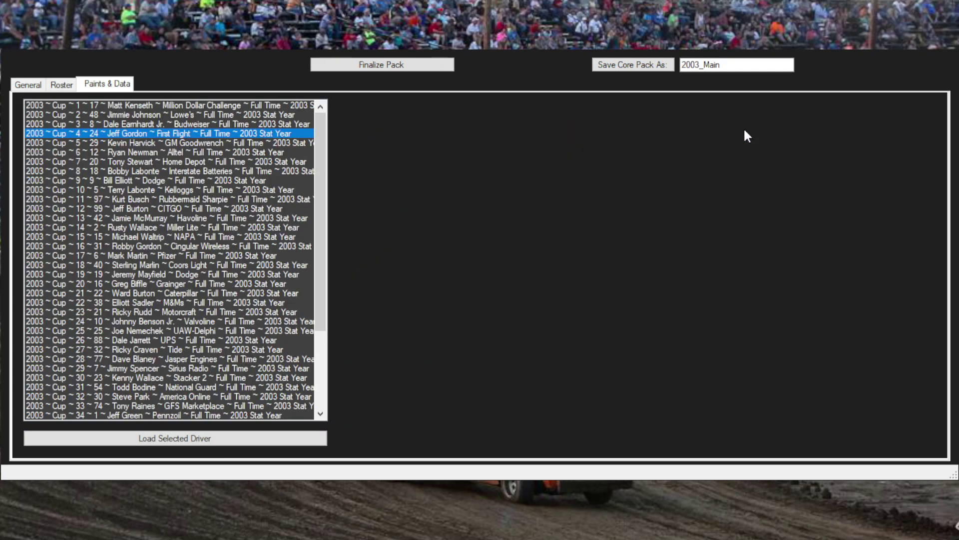
- Load Kevin Harvick's paint data, switch his active paint to Shootout, and apply the change
{"action": "left_click", "coordinate": [243, 143]}
{"action": "left_click", "coordinate": [280, 438]}
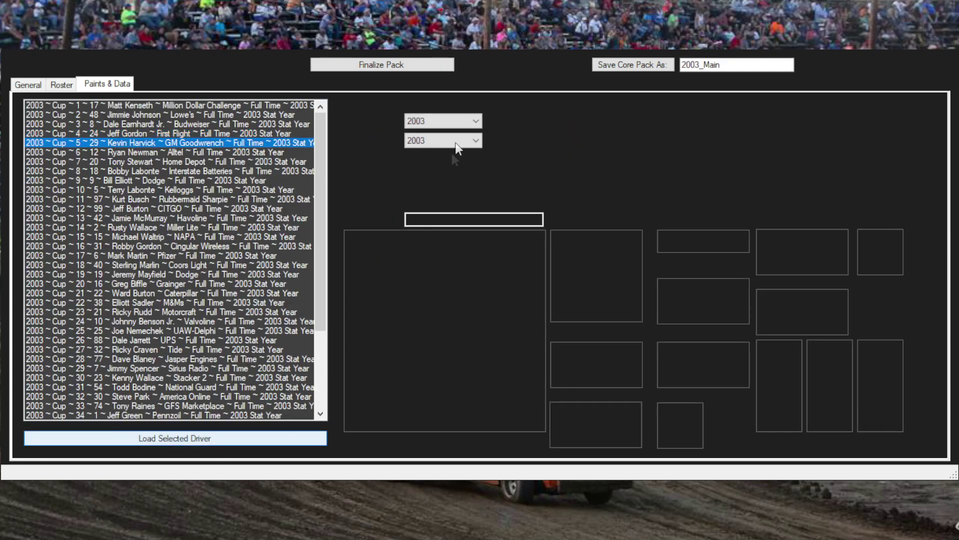
{"action": "left_click", "coordinate": [465, 162]}
{"action": "left_click", "coordinate": [779, 137]}
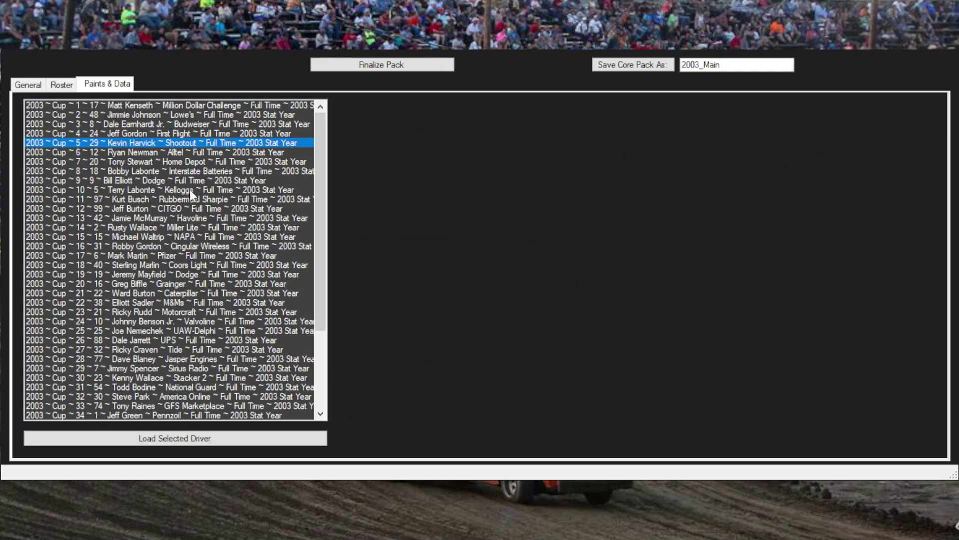
- Load Ryan Newman's paint data, switch his active paint to Sony, and apply the change
{"action": "left_click", "coordinate": [237, 152]}
{"action": "left_click", "coordinate": [272, 438]}
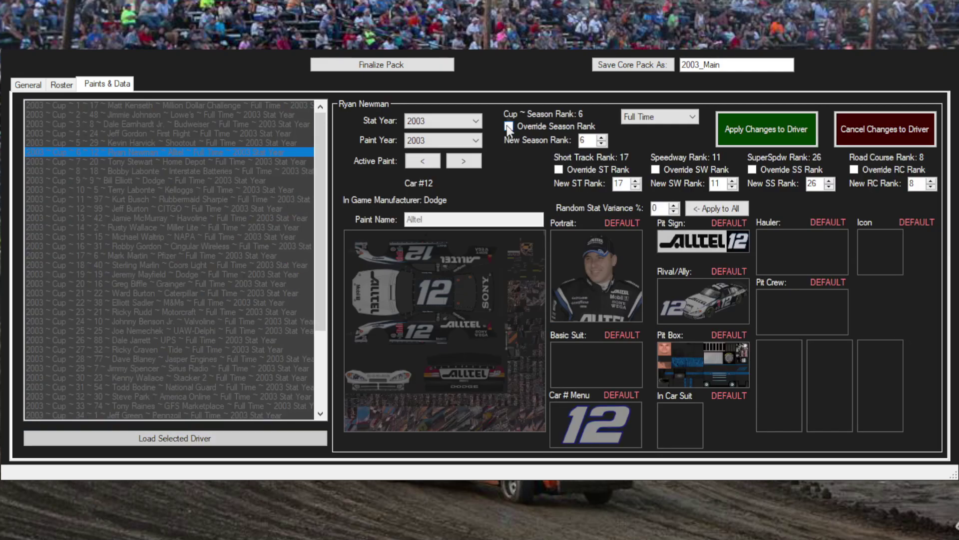
{"action": "left_click", "coordinate": [424, 161]}
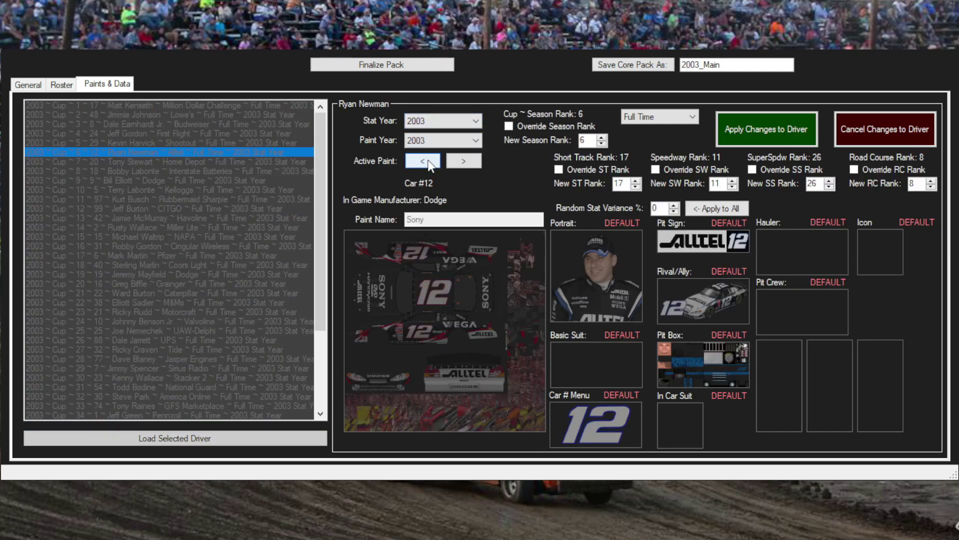
{"action": "left_click", "coordinate": [743, 130]}
- Load Tony Stewart's paint data, switch his active paint to Declaration, and apply the change
{"action": "left_click", "coordinate": [176, 162]}
{"action": "left_click", "coordinate": [263, 442]}
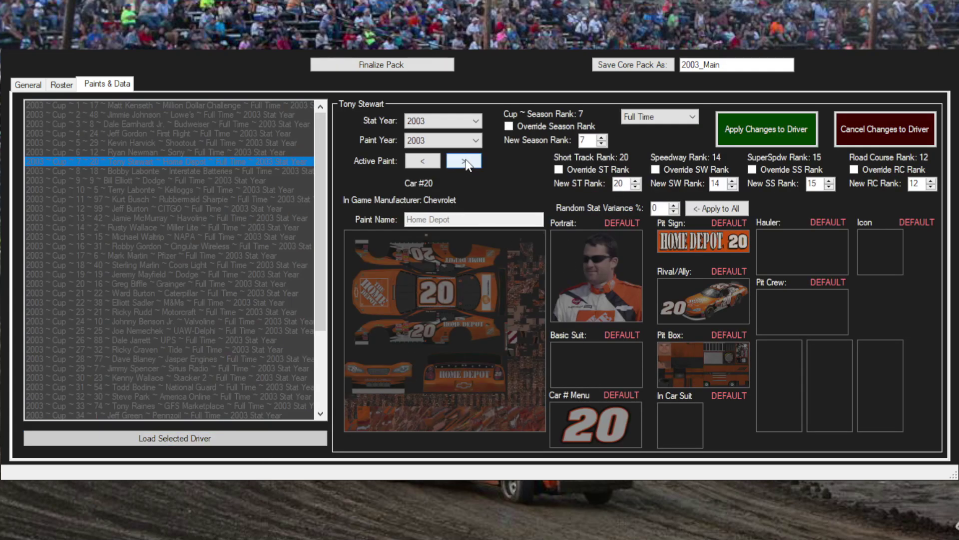
{"action": "left_click", "coordinate": [463, 161]}
{"action": "left_click", "coordinate": [744, 131]}
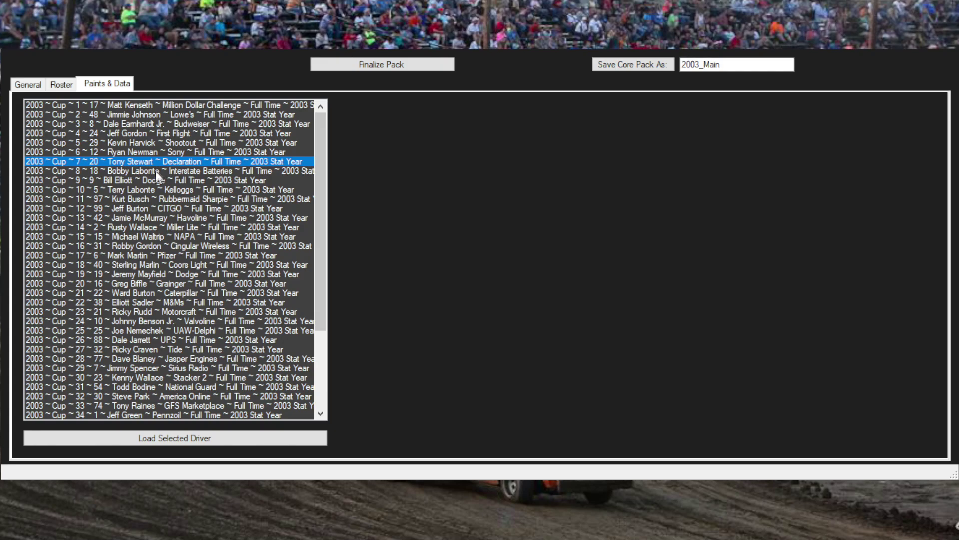
{"action": "left_click", "coordinate": [187, 283]}
{"action": "left_click", "coordinate": [260, 439]}
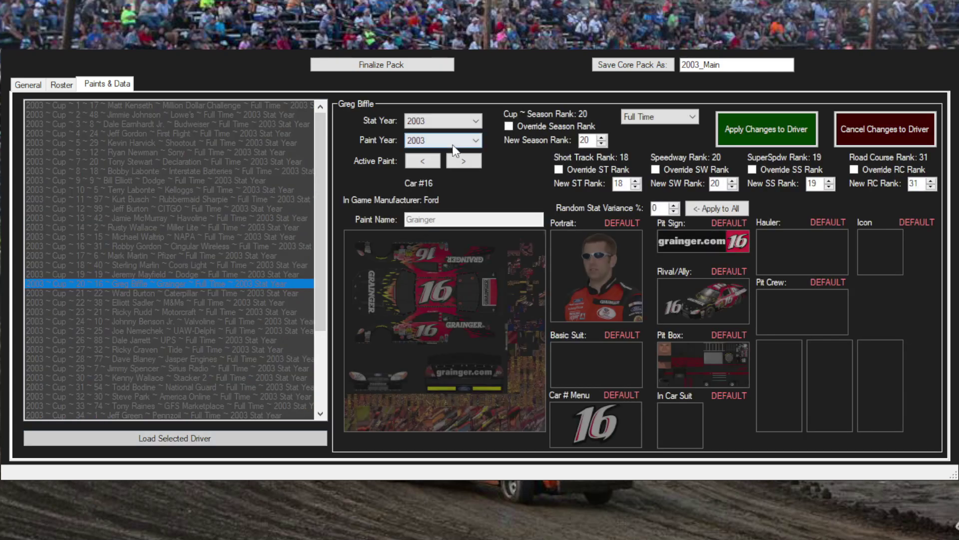
{"action": "left_click", "coordinate": [884, 129]}
{"action": "left_click", "coordinate": [197, 273]}
{"action": "left_click", "coordinate": [202, 264]}
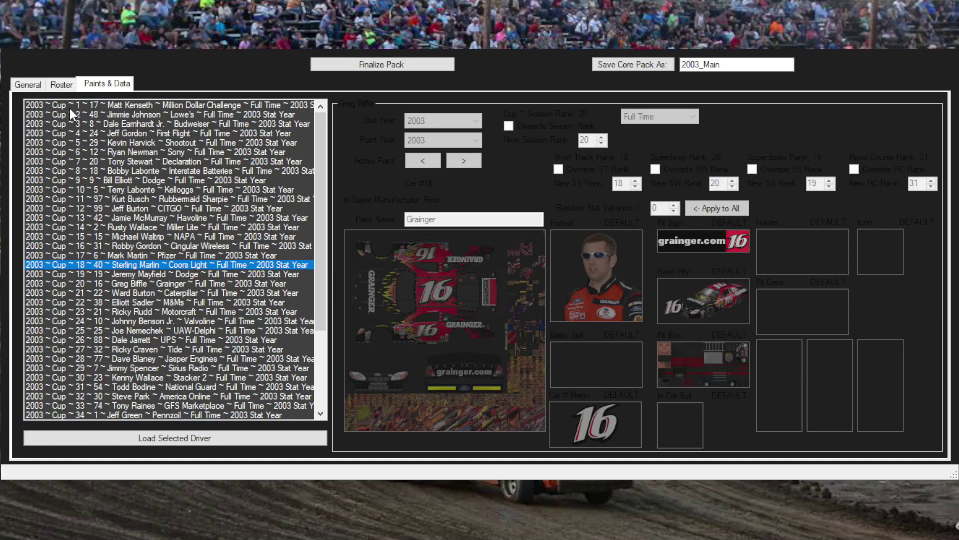
{"action": "left_click", "coordinate": [30, 83]}
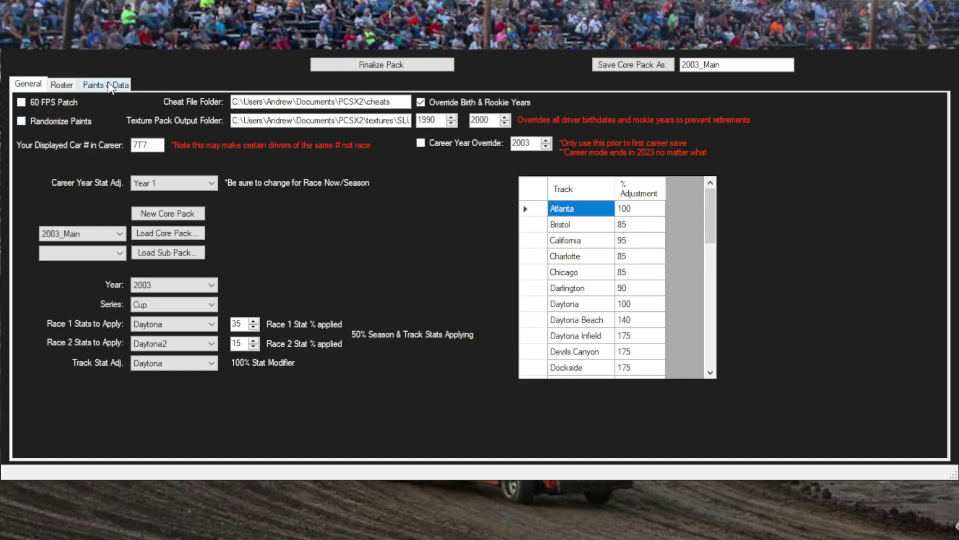
{"action": "left_click", "coordinate": [110, 84]}
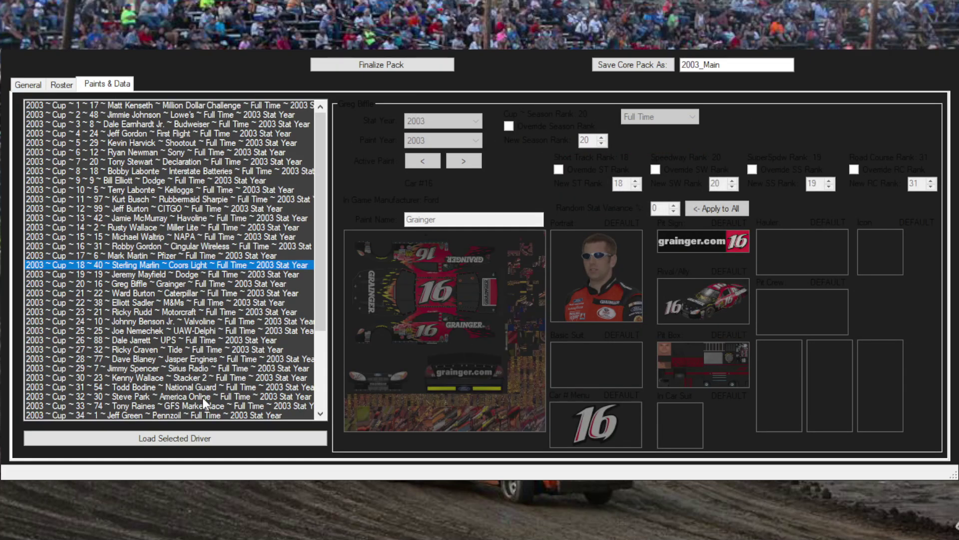
- Apply the Muscle Team paint to Jeff Burton and finalize the pack with the Daytona race stats
{"action": "left_click", "coordinate": [234, 210]}
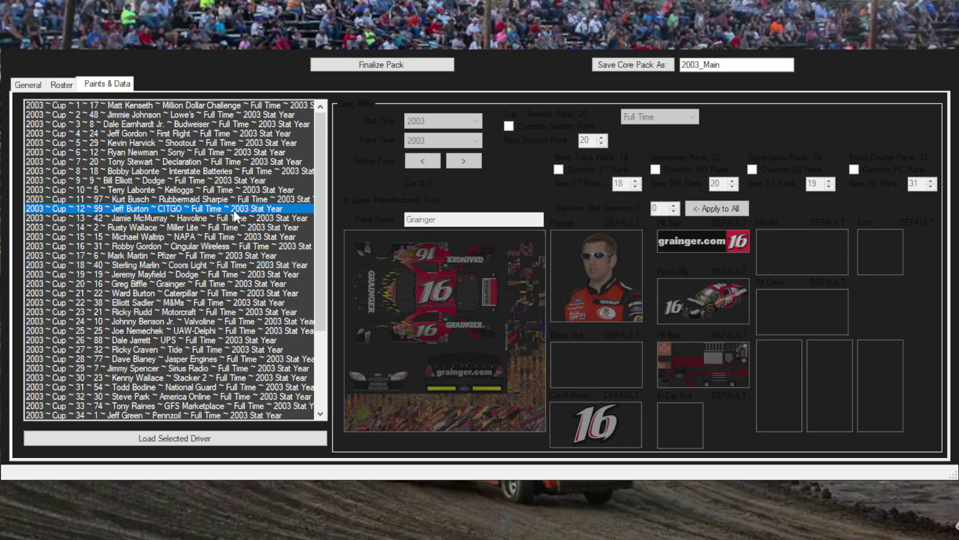
{"action": "left_click", "coordinate": [256, 439]}
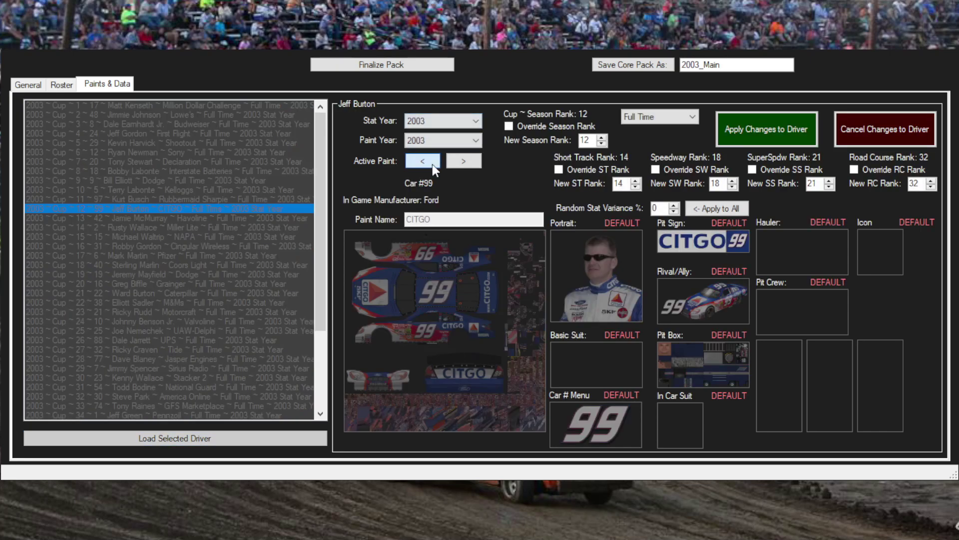
{"action": "left_click", "coordinate": [432, 164]}
{"action": "left_click", "coordinate": [433, 164]}
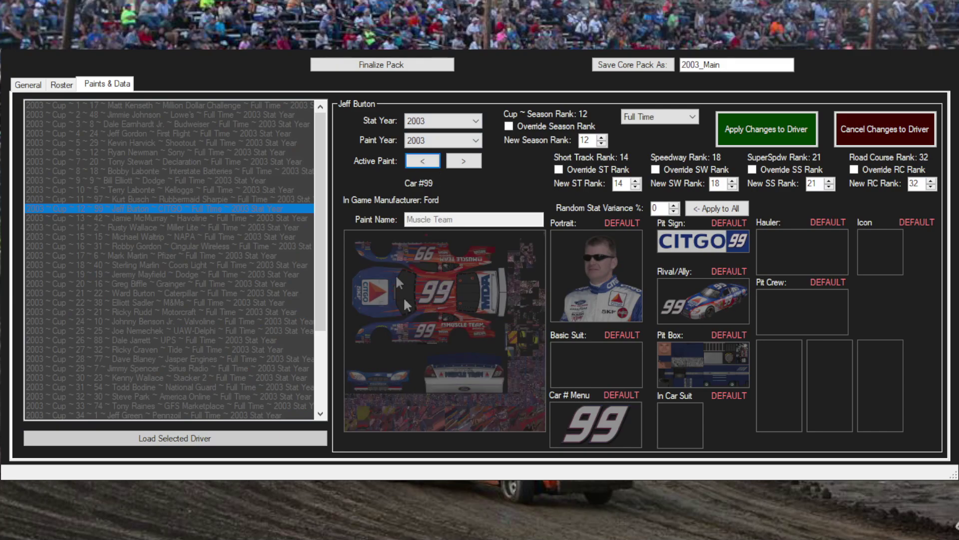
{"action": "left_click", "coordinate": [798, 131]}
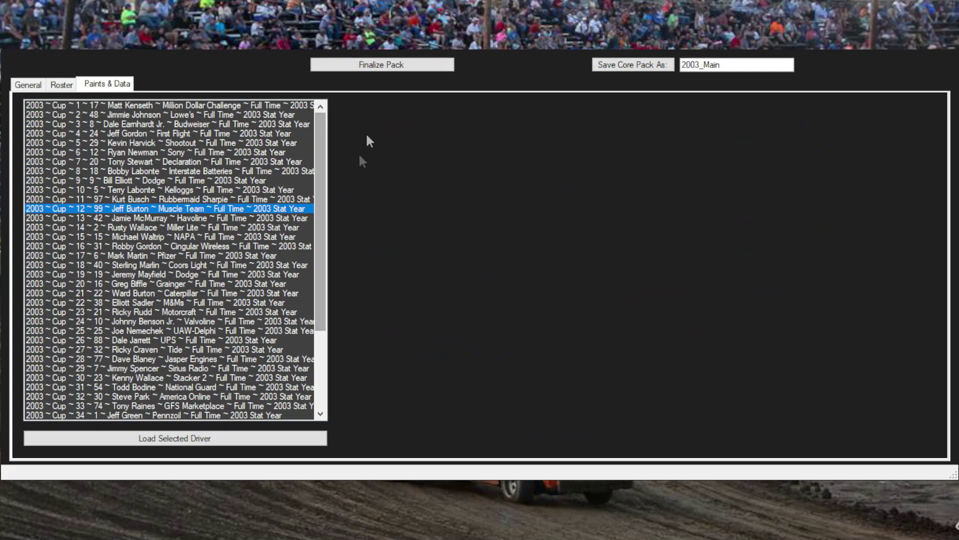
{"action": "left_click", "coordinate": [373, 68]}
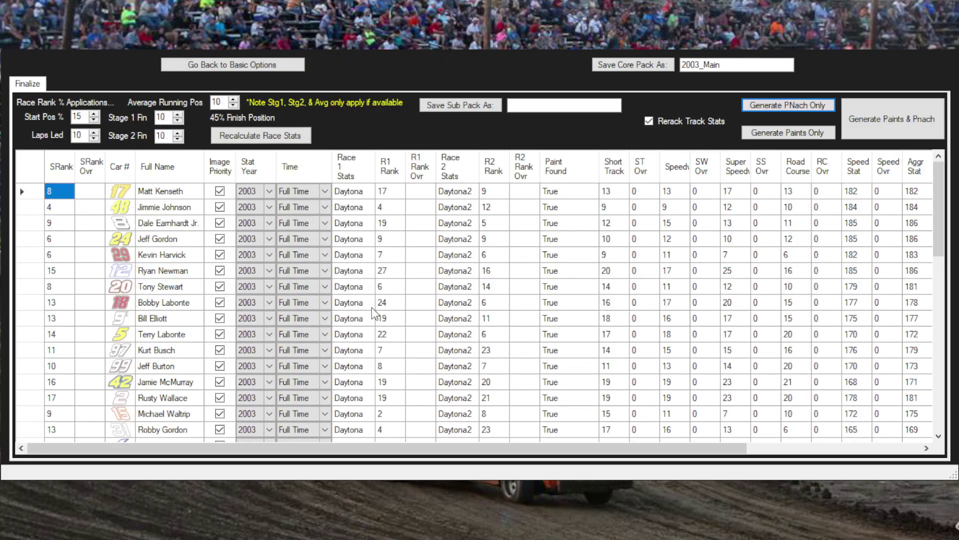
- Enter 01-Daytona as the sub pack name
{"action": "left_click", "coordinate": [559, 108]}
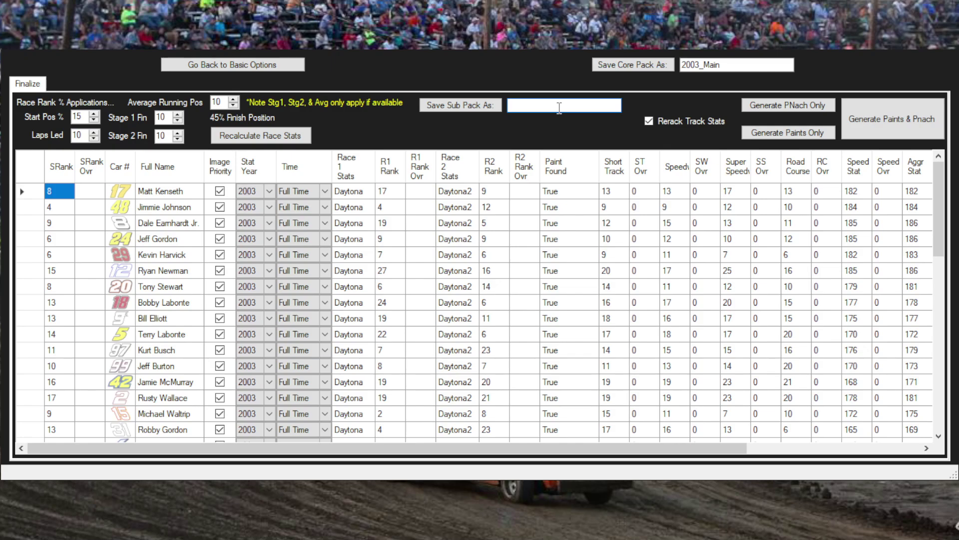
{"action": "type", "text": "1"}
{"action": "key", "text": "BackSpace"}
{"action": "key", "text": "BackSpace"}
{"action": "key", "text": "BackSpace"}
- Sort the drivers by SRank and review their Daytona and Daytona2 ranks, checking Jerry Nadeau's race stats
{"action": "left_click", "coordinate": [59, 169]}
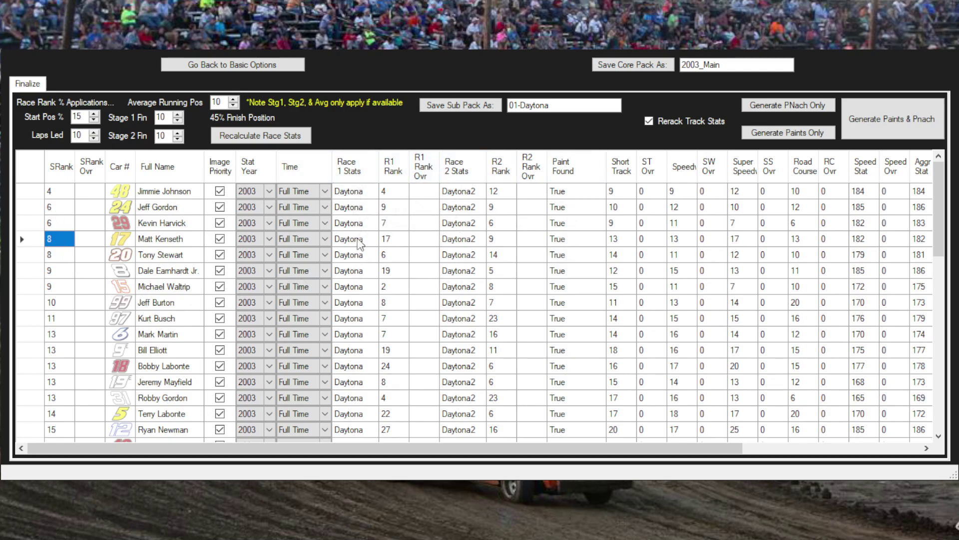
{"action": "scroll", "coordinate": [356, 242], "scroll_direction": "down", "scroll_amount": 9}
{"action": "scroll", "coordinate": [364, 277], "scroll_direction": "up", "scroll_amount": 4}
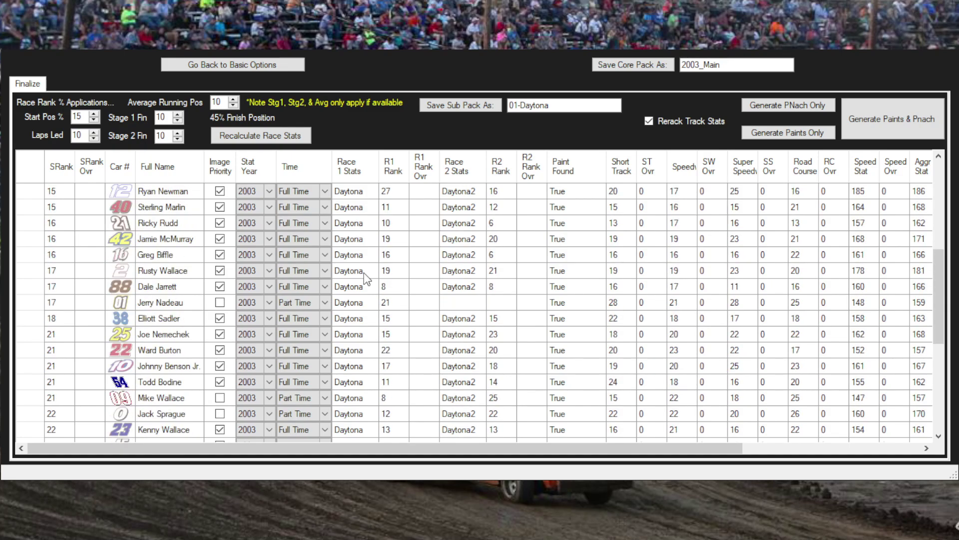
{"action": "scroll", "coordinate": [365, 274], "scroll_direction": "up", "scroll_amount": 4}
{"action": "left_click", "coordinate": [364, 270]}
{"action": "scroll", "coordinate": [366, 323], "scroll_direction": "down", "scroll_amount": 4}
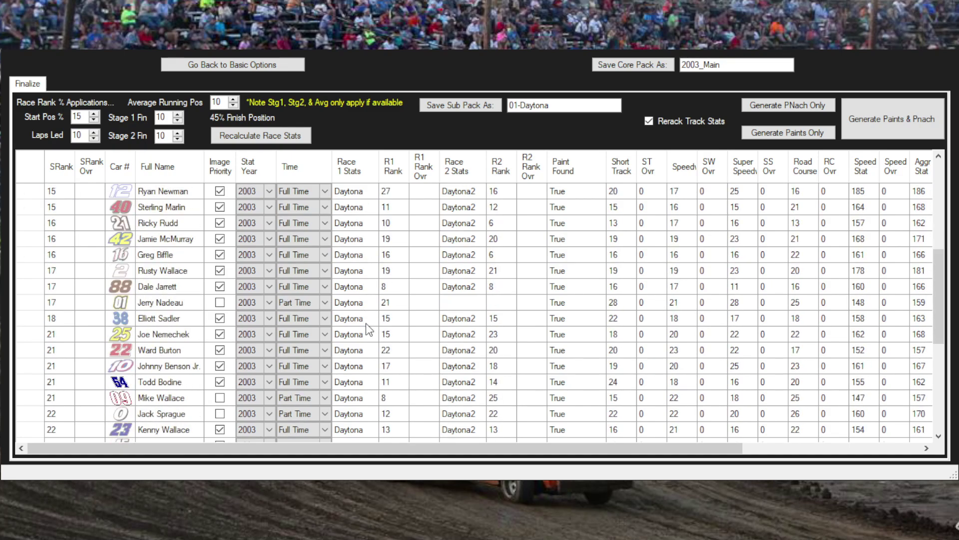
{"action": "left_click", "coordinate": [449, 307]}
{"action": "left_click", "coordinate": [470, 306]}
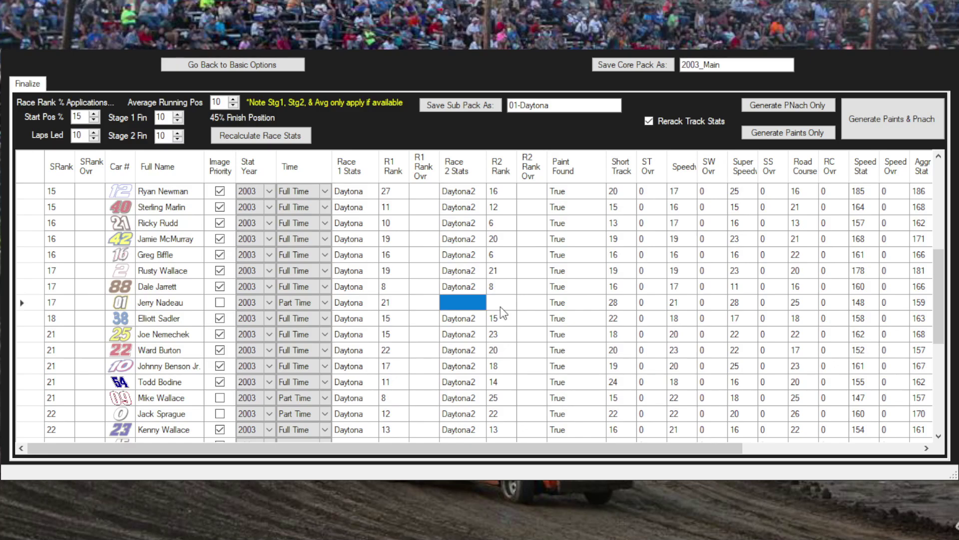
{"action": "left_click", "coordinate": [361, 306]}
{"action": "left_click", "coordinate": [393, 304]}
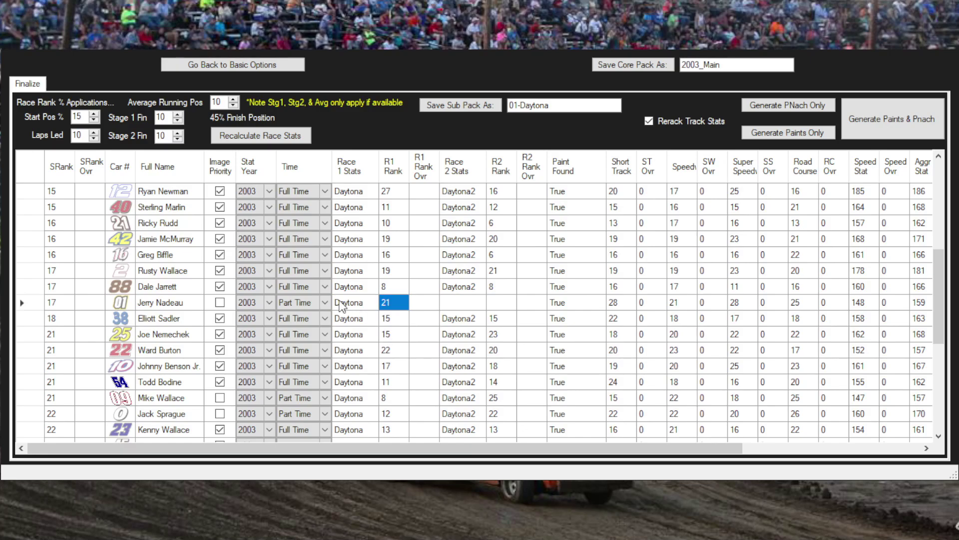
- Look through the full SRank-sorted driver list, comparing full-time and part-time entries
{"action": "scroll", "coordinate": [342, 306], "scroll_direction": "down", "scroll_amount": 5}
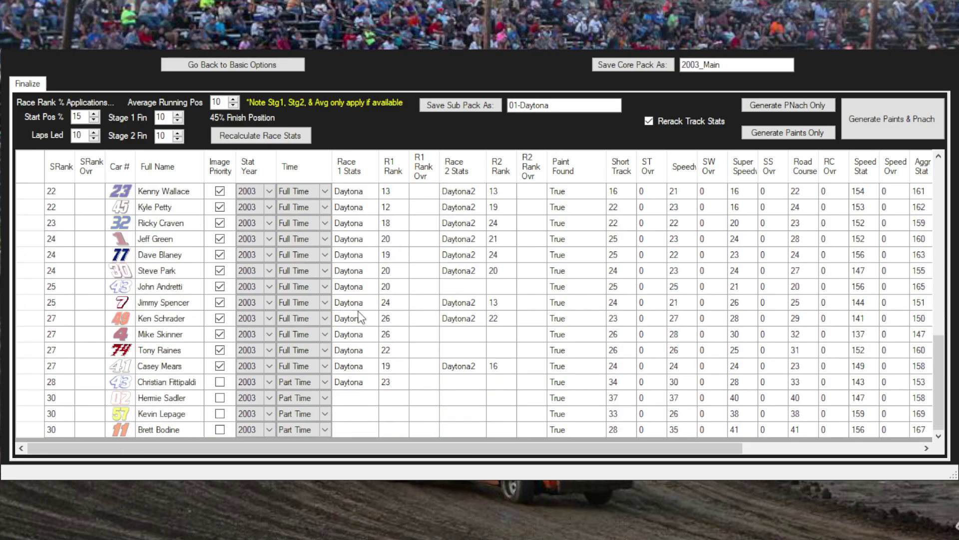
{"action": "scroll", "coordinate": [372, 328], "scroll_direction": "up", "scroll_amount": 8}
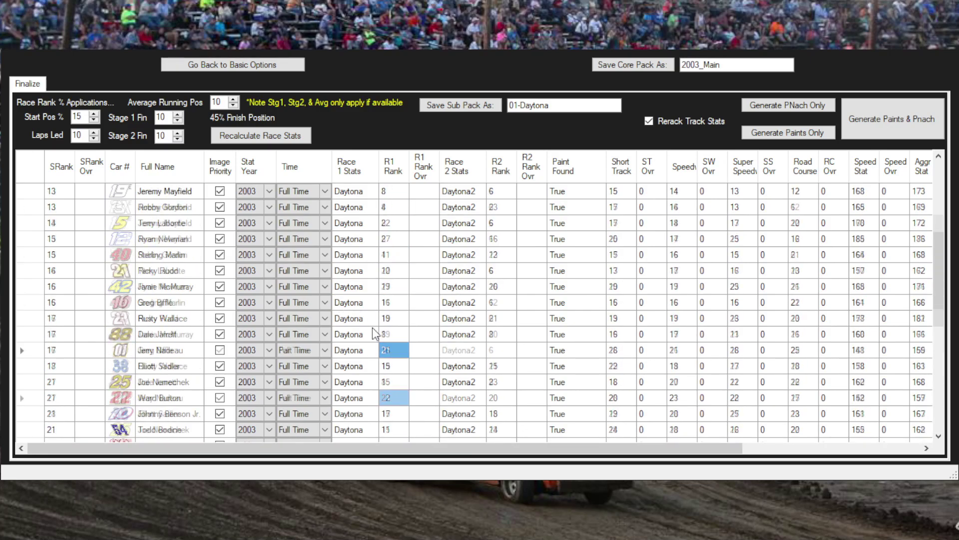
{"action": "scroll", "coordinate": [353, 353], "scroll_direction": "down", "scroll_amount": 3}
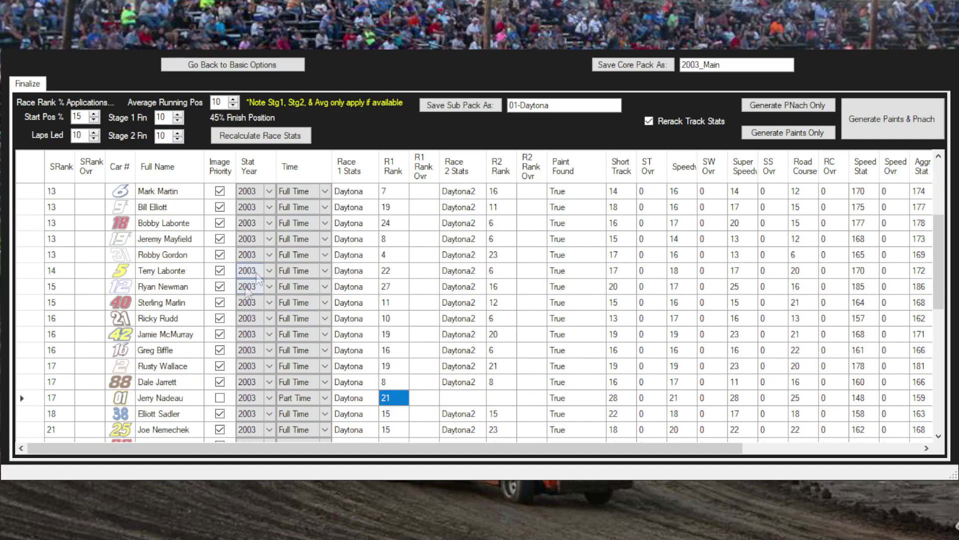
{"action": "scroll", "coordinate": [385, 314], "scroll_direction": "down", "scroll_amount": 3}
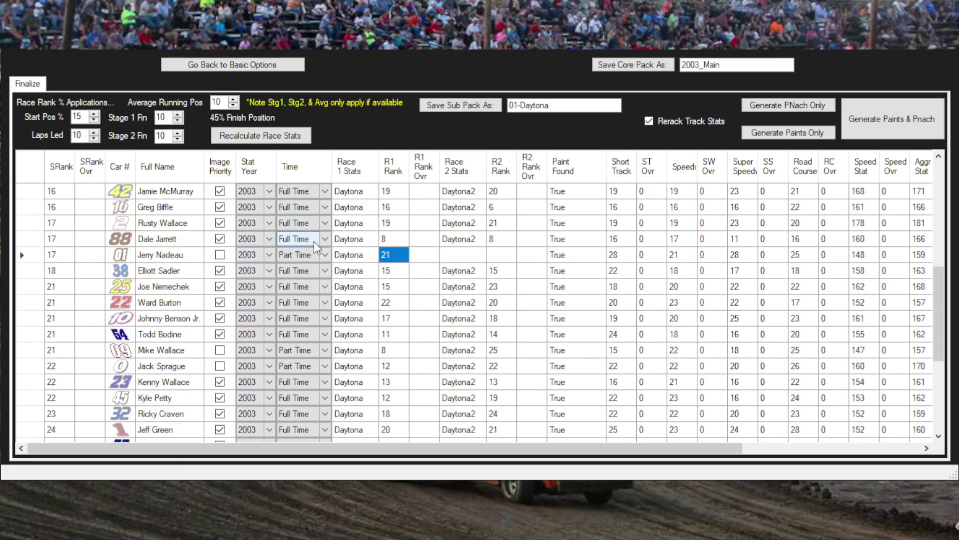
{"action": "scroll", "coordinate": [399, 332], "scroll_direction": "up", "scroll_amount": 6}
{"action": "scroll", "coordinate": [398, 334], "scroll_direction": "down", "scroll_amount": 5}
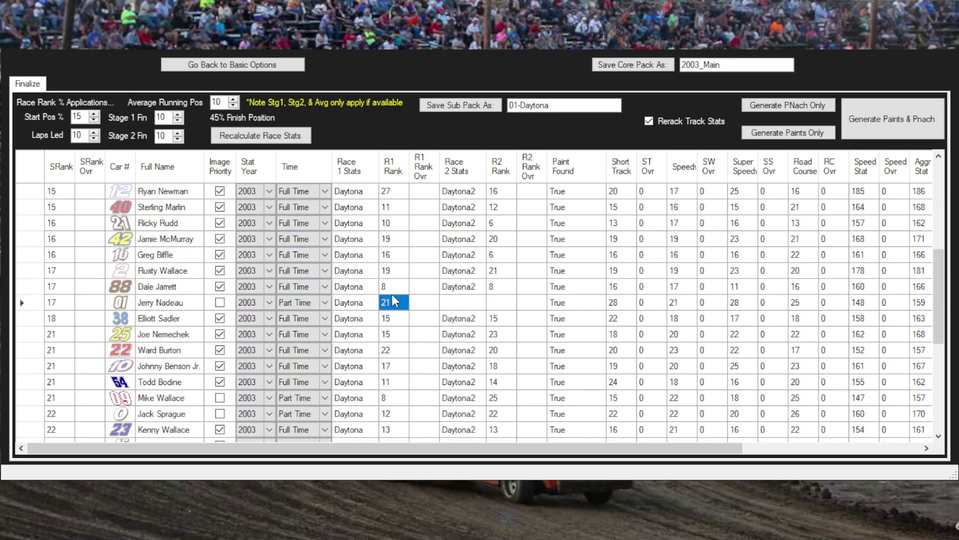
{"action": "scroll", "coordinate": [390, 210], "scroll_direction": "down", "scroll_amount": 1}
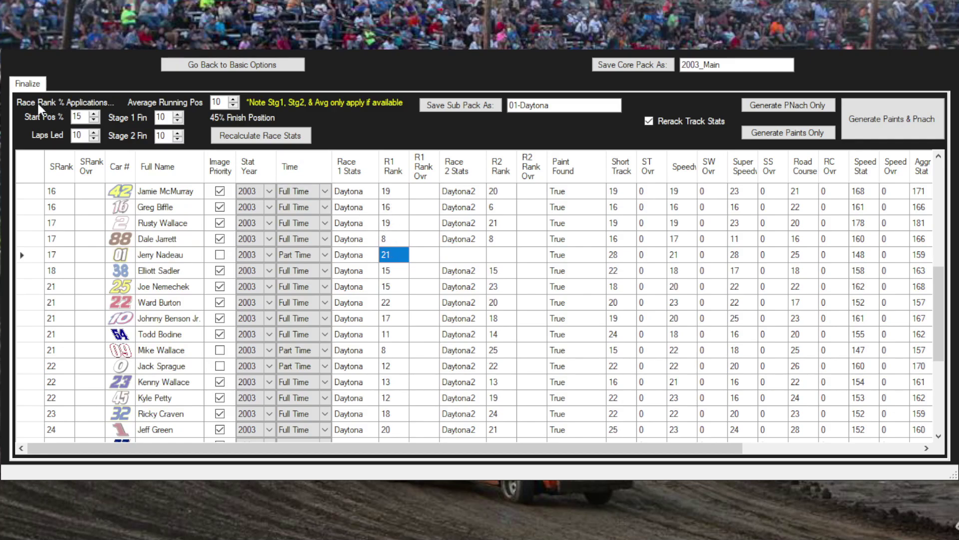
- Set the start position, laps led, both stage finish and average running position weights to 0, and recalculate the race stats
{"action": "double_click", "coordinate": [77, 117]}
{"action": "type", "text": "0"}
{"action": "double_click", "coordinate": [77, 135]}
{"action": "type", "text": "0"}
{"action": "double_click", "coordinate": [161, 135]}
{"action": "type", "text": "0"}
{"action": "double_click", "coordinate": [168, 117]}
{"action": "type", "text": "0"}
{"action": "double_click", "coordinate": [220, 102]}
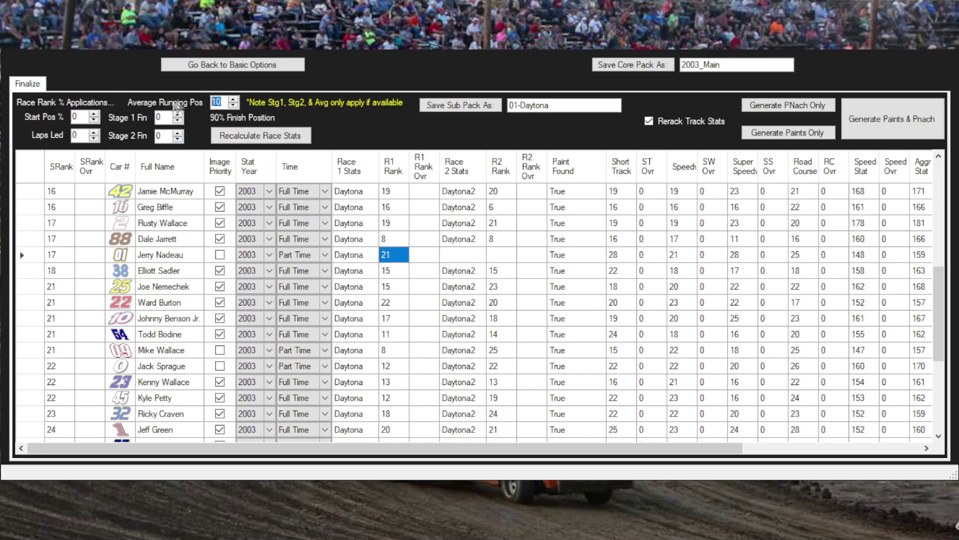
{"action": "type", "text": "0"}
{"action": "left_click", "coordinate": [276, 138]}
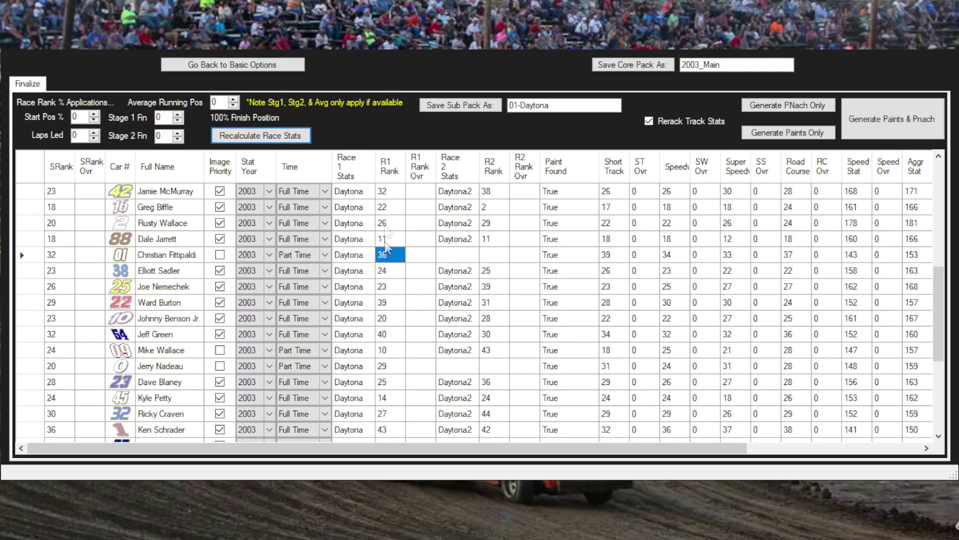
- Sort the drivers by R1 Rank and examine the Daytona finishing order from first to last
{"action": "left_click", "coordinate": [394, 172]}
{"action": "scroll", "coordinate": [402, 260], "scroll_direction": "up", "scroll_amount": 6}
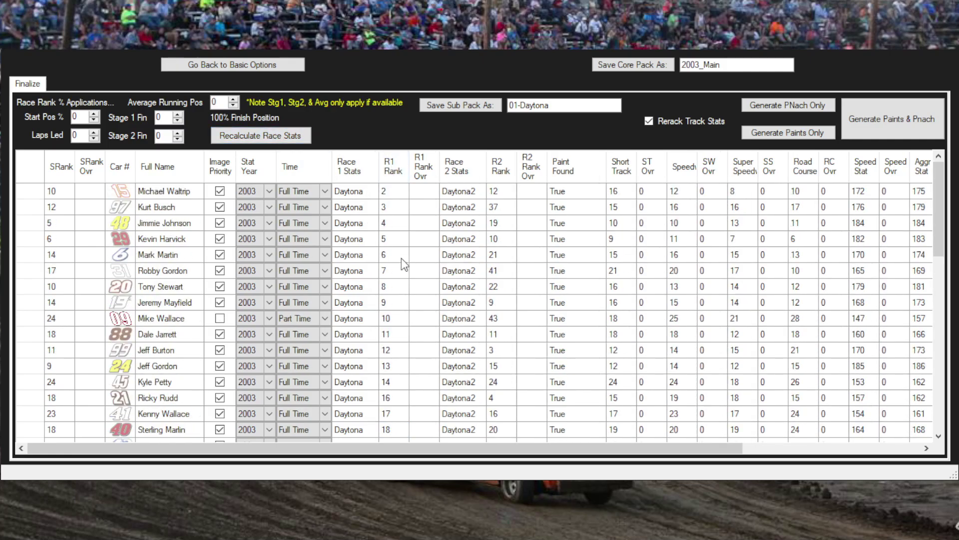
{"action": "left_click", "coordinate": [394, 173]}
{"action": "left_click", "coordinate": [395, 173]}
{"action": "left_click", "coordinate": [400, 192]}
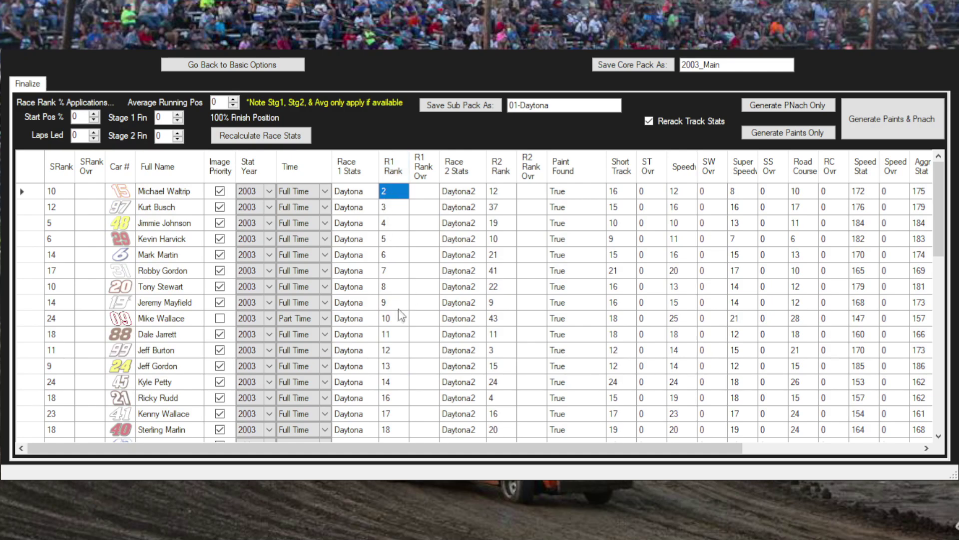
{"action": "scroll", "coordinate": [399, 316], "scroll_direction": "down", "scroll_amount": 3}
{"action": "scroll", "coordinate": [400, 317], "scroll_direction": "down", "scroll_amount": 7}
{"action": "left_click", "coordinate": [394, 365]}
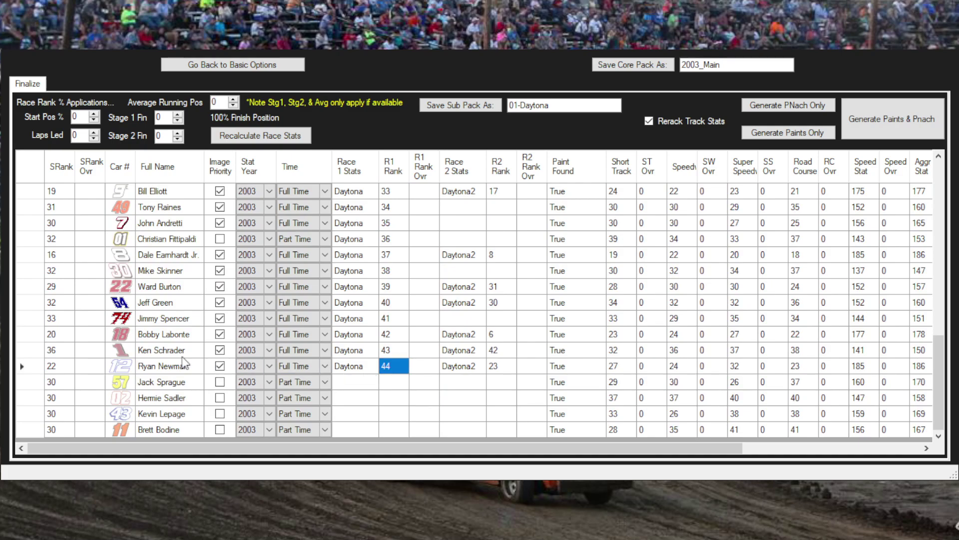
- Check the Ken Schrader and Ryan Newman rows, then review which drivers have Daytona race stats
{"action": "left_click", "coordinate": [153, 353]}
{"action": "left_click", "coordinate": [129, 351]}
{"action": "left_click", "coordinate": [159, 353]}
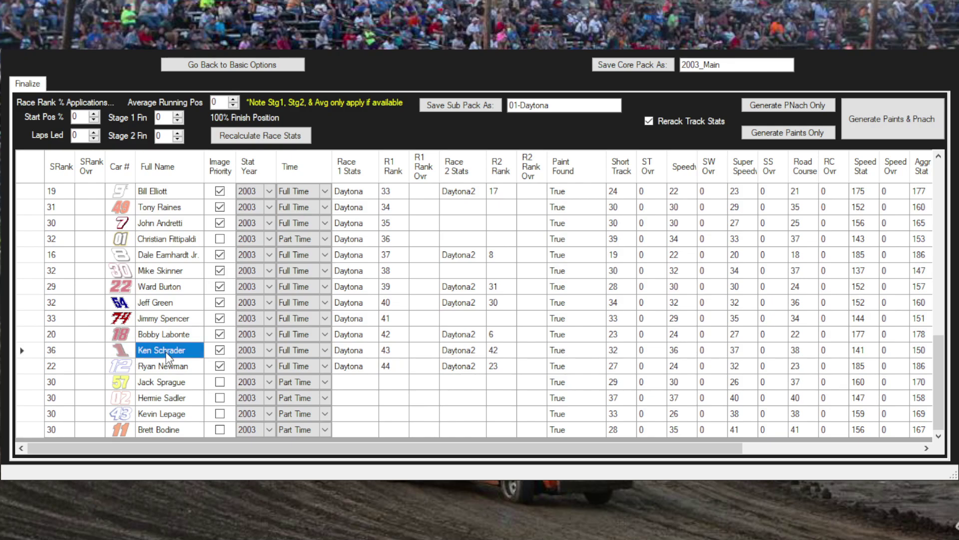
{"action": "left_click", "coordinate": [168, 369]}
{"action": "left_click", "coordinate": [153, 353]}
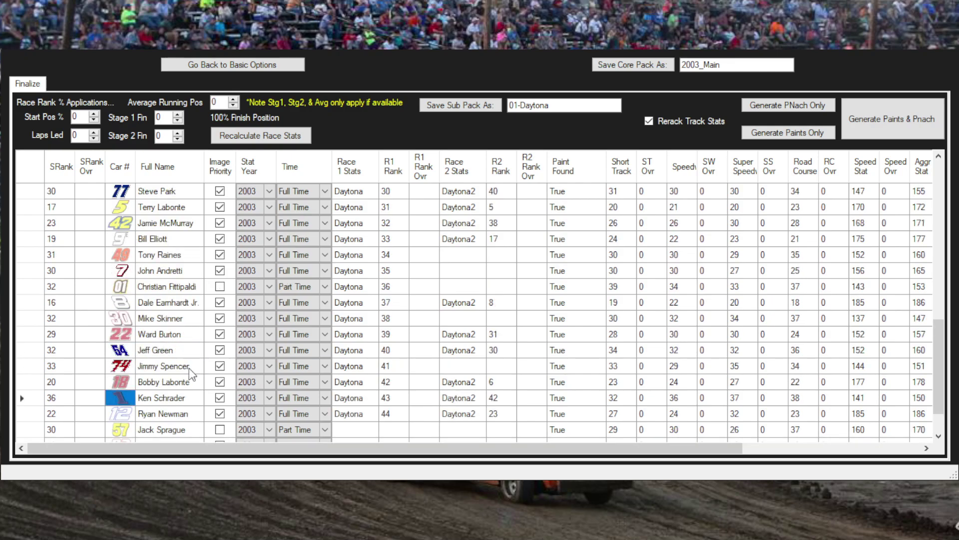
{"action": "scroll", "coordinate": [191, 372], "scroll_direction": "up", "scroll_amount": 3}
{"action": "scroll", "coordinate": [191, 372], "scroll_direction": "up", "scroll_amount": 7}
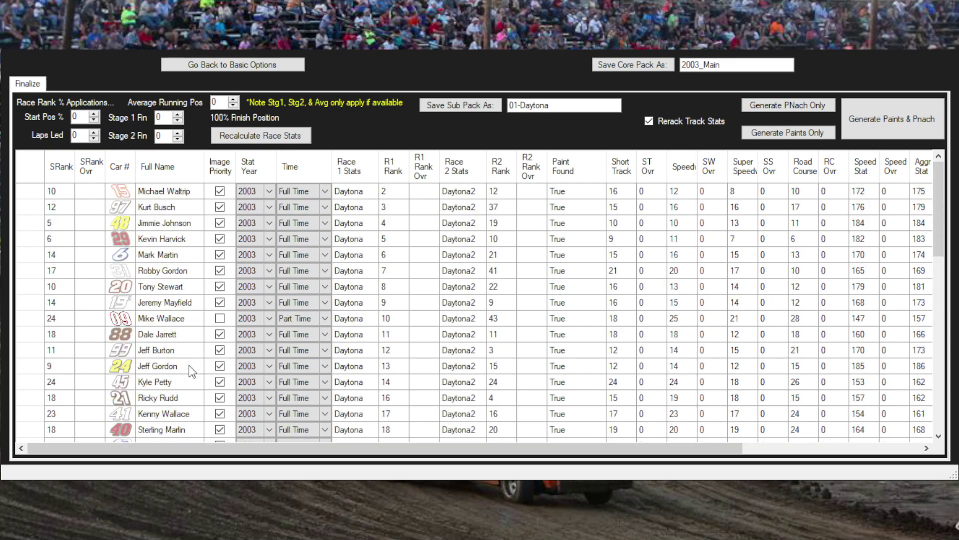
{"action": "scroll", "coordinate": [297, 370], "scroll_direction": "down", "scroll_amount": 10}
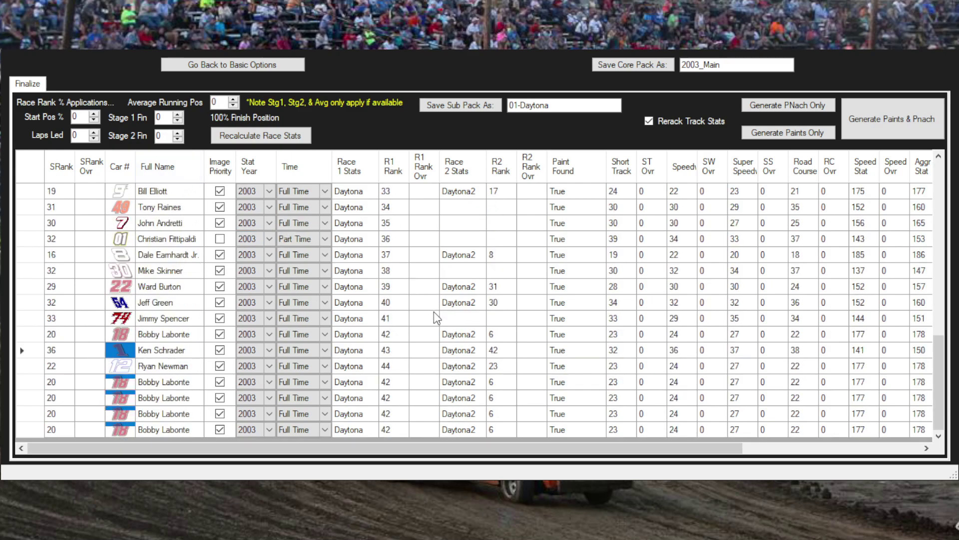
{"action": "scroll", "coordinate": [487, 378], "scroll_direction": "up", "scroll_amount": 4}
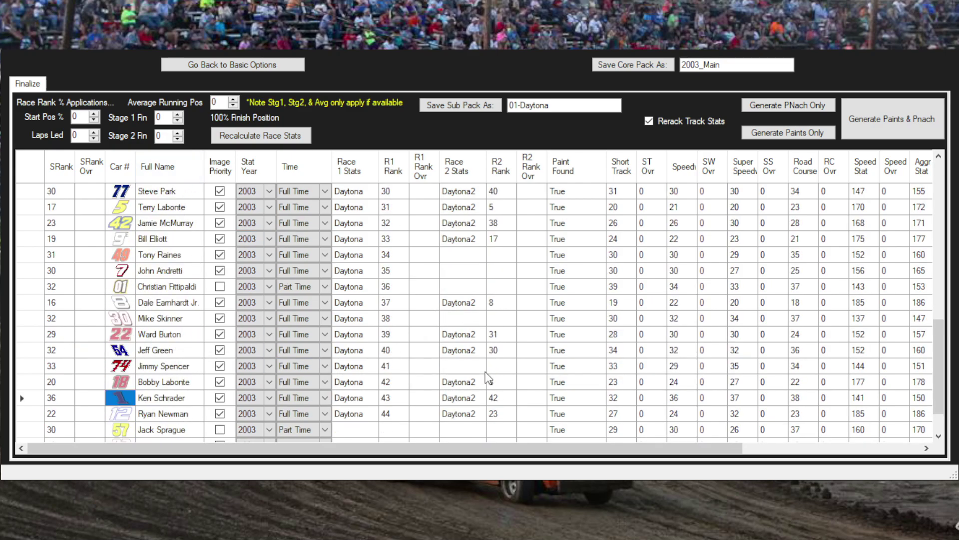
{"action": "scroll", "coordinate": [487, 377], "scroll_direction": "up", "scroll_amount": 6}
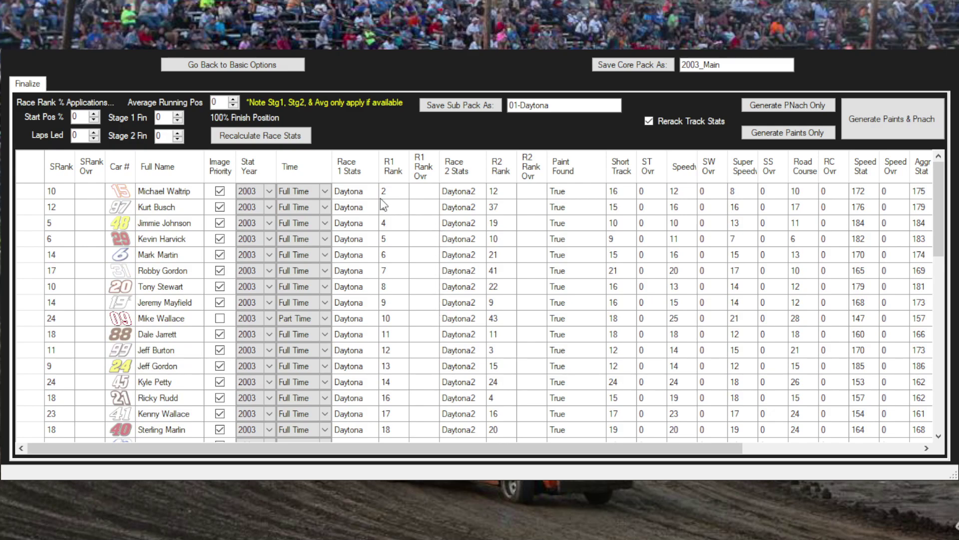
{"action": "left_click", "coordinate": [364, 194]}
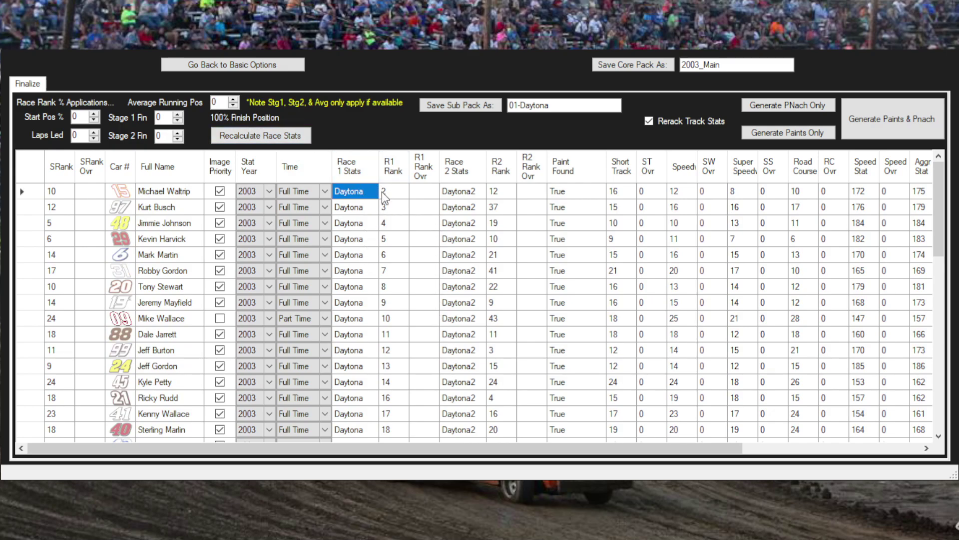
{"action": "scroll", "coordinate": [378, 341], "scroll_direction": "down", "scroll_amount": 6}
{"action": "scroll", "coordinate": [379, 341], "scroll_direction": "up", "scroll_amount": 10}
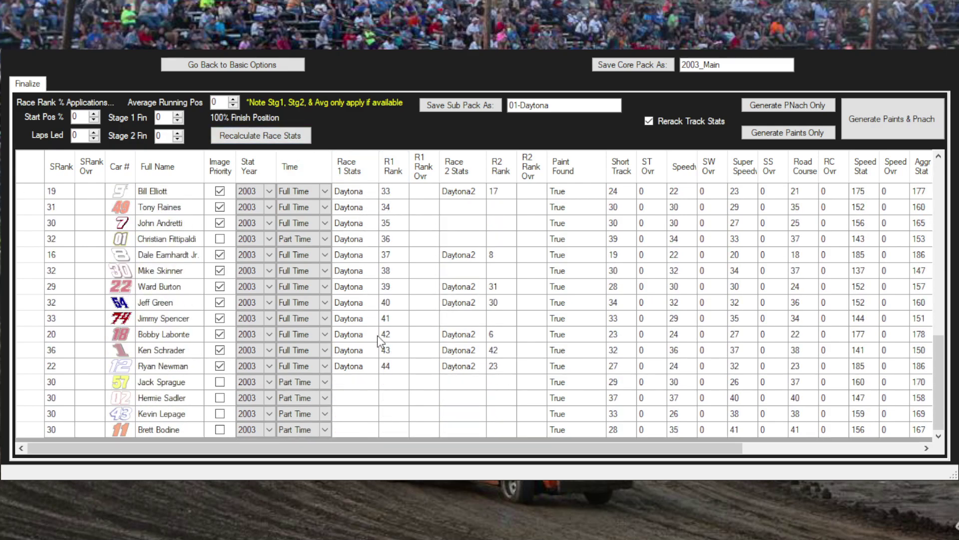
{"action": "scroll", "coordinate": [378, 341], "scroll_direction": "up", "scroll_amount": 2}
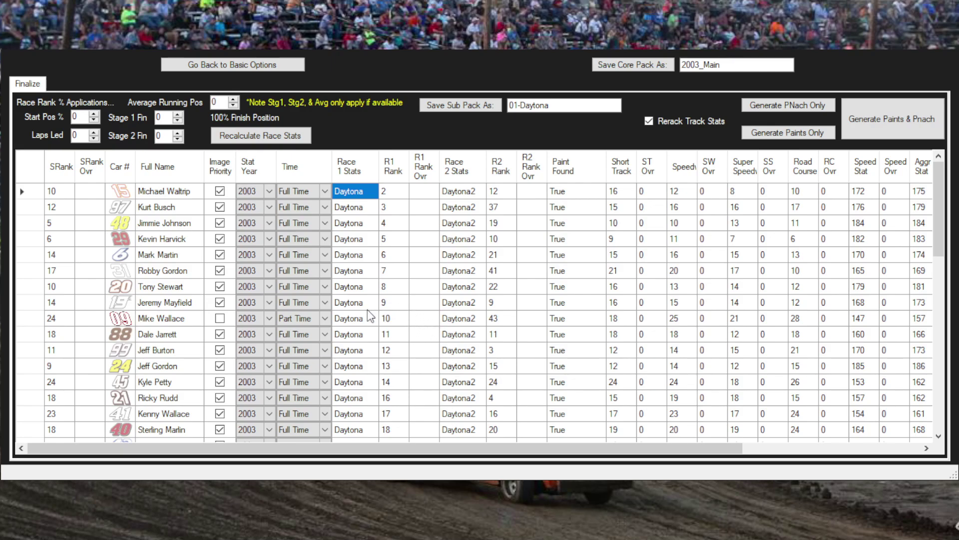
- Change Mike Wallace and the next part-time driver with Daytona stats to Full Time
{"action": "scroll", "coordinate": [370, 315], "scroll_direction": "down", "scroll_amount": 1}
{"action": "left_click", "coordinate": [324, 272]}
{"action": "left_click", "coordinate": [326, 272]}
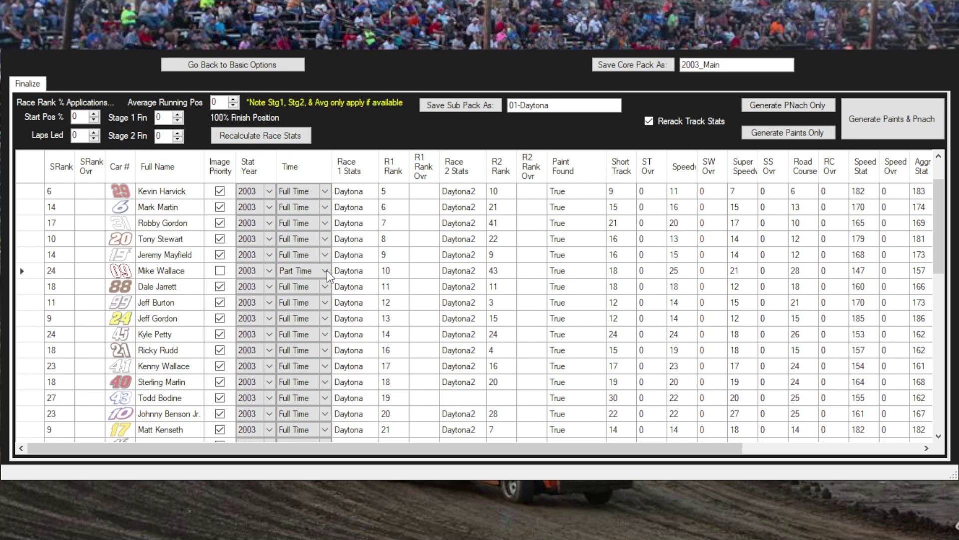
{"action": "left_click", "coordinate": [306, 302]}
{"action": "scroll", "coordinate": [407, 331], "scroll_direction": "down", "scroll_amount": 6}
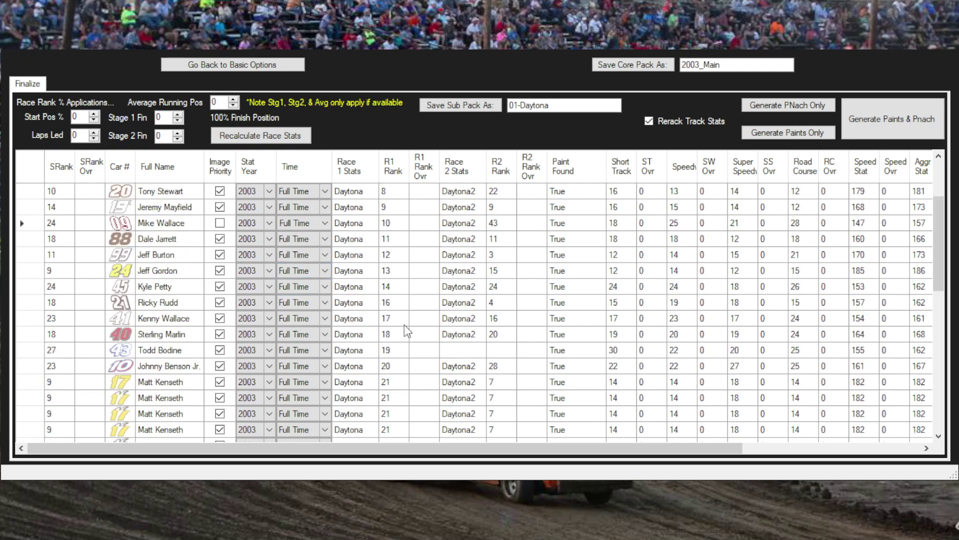
{"action": "left_click", "coordinate": [325, 271]}
{"action": "left_click", "coordinate": [300, 302]}
- Change Christian Fittipaldi to Full Time and sort the drivers by R1 Rank again
{"action": "scroll", "coordinate": [388, 332], "scroll_direction": "down", "scroll_amount": 3}
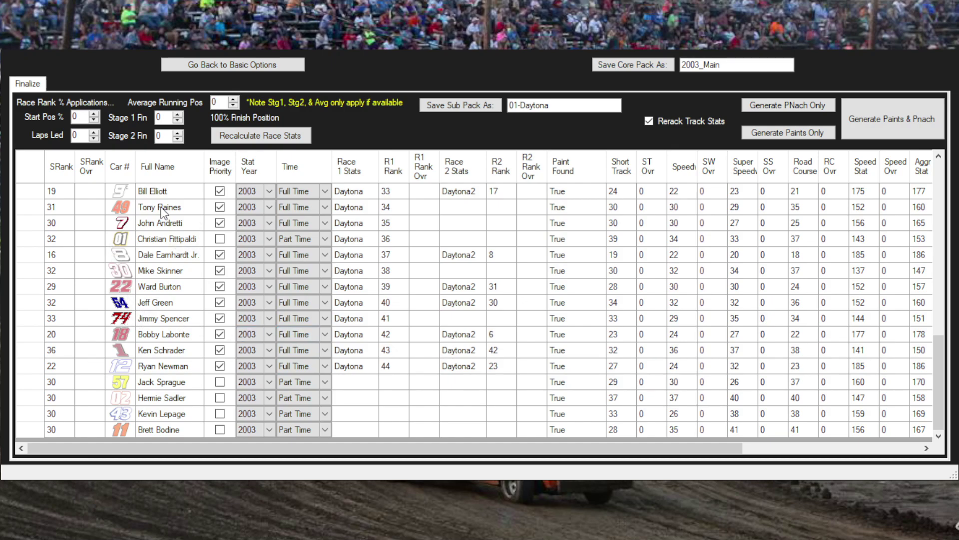
{"action": "left_click", "coordinate": [350, 167]}
{"action": "left_click", "coordinate": [305, 384]}
{"action": "left_click", "coordinate": [305, 386]}
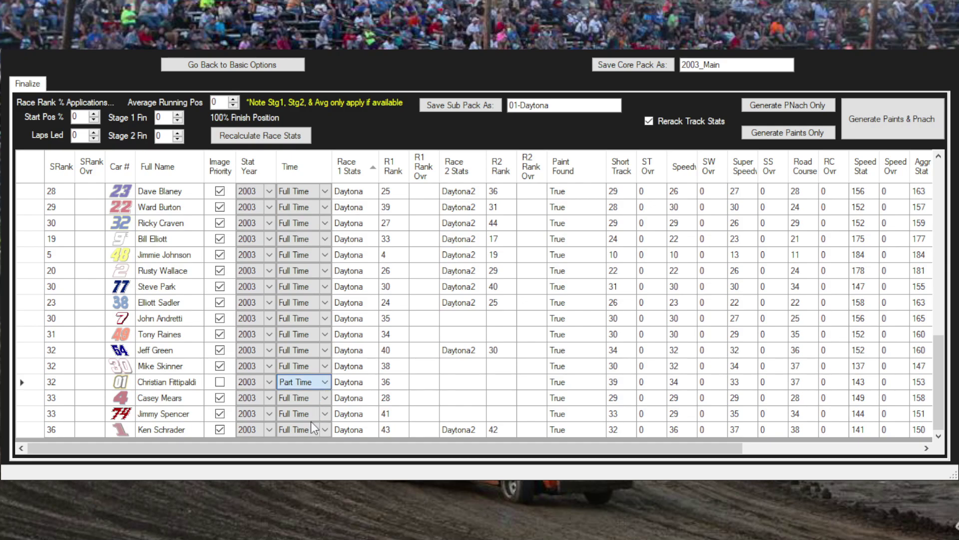
{"action": "left_click", "coordinate": [317, 409]}
{"action": "left_click", "coordinate": [326, 383]}
{"action": "left_click", "coordinate": [315, 398]}
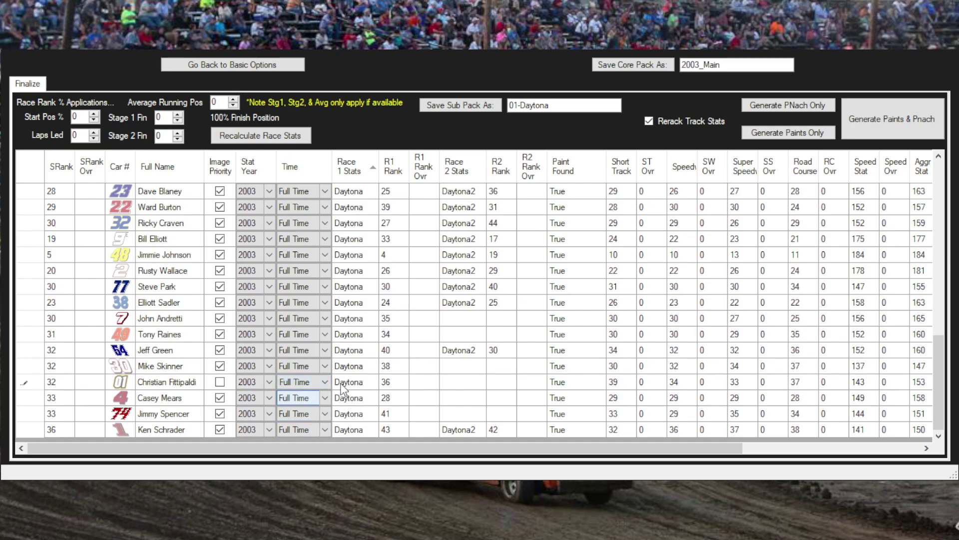
{"action": "left_click", "coordinate": [393, 166]}
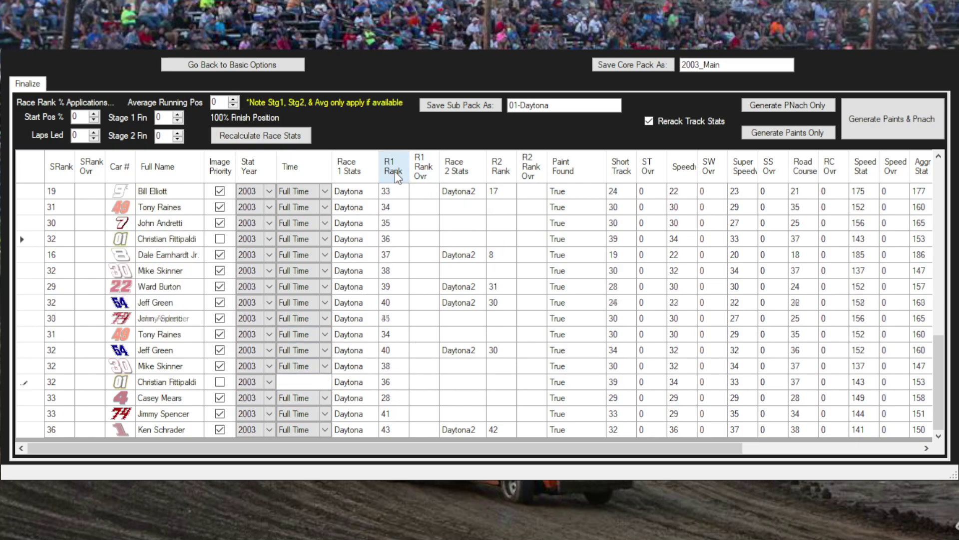
- Set Jack Sprague and Brett Bodine, who have no Daytona race stats, to Disabled
{"action": "left_click", "coordinate": [325, 383]}
{"action": "left_click", "coordinate": [325, 384]}
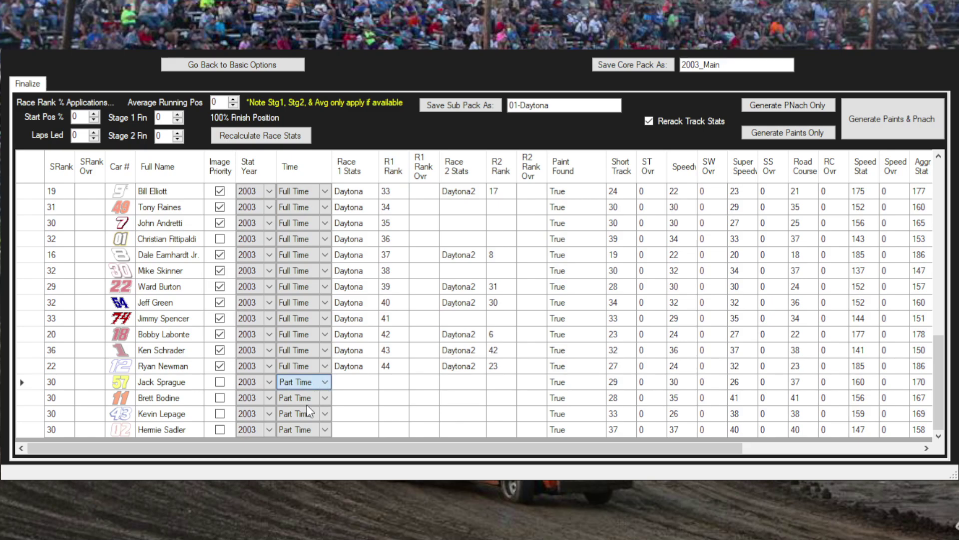
{"action": "left_click", "coordinate": [326, 407]}
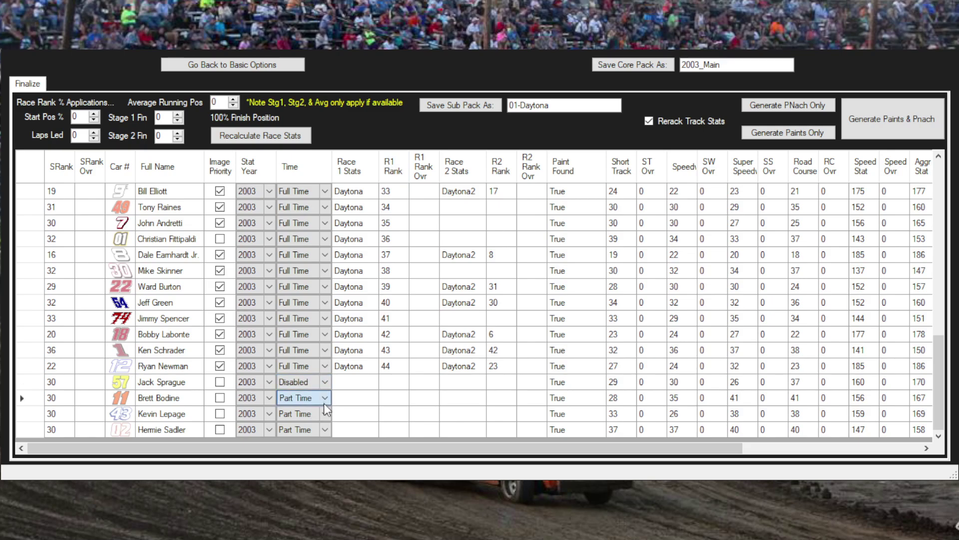
{"action": "left_click", "coordinate": [325, 397]}
{"action": "left_click", "coordinate": [323, 409]}
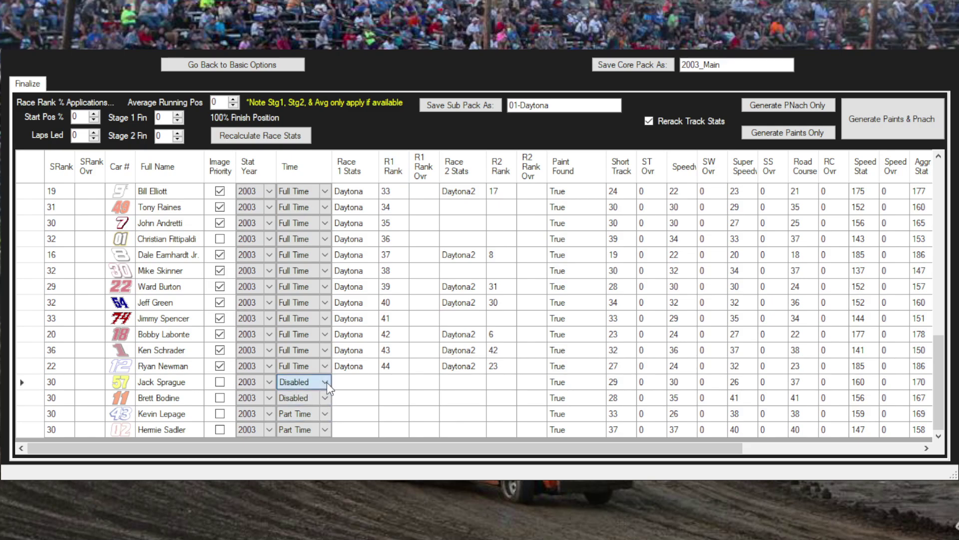
- Set Jack Sprague, Brett Bodine, Kevin Lepage and Hermie Sadler, who have no Daytona race stats, to Fantasy
{"action": "left_click", "coordinate": [324, 410]}
{"action": "left_click", "coordinate": [324, 398]}
{"action": "left_click", "coordinate": [322, 418]}
{"action": "left_click", "coordinate": [329, 421]}
{"action": "left_click", "coordinate": [324, 414]}
{"action": "left_click", "coordinate": [310, 443]}
{"action": "left_click", "coordinate": [325, 429]}
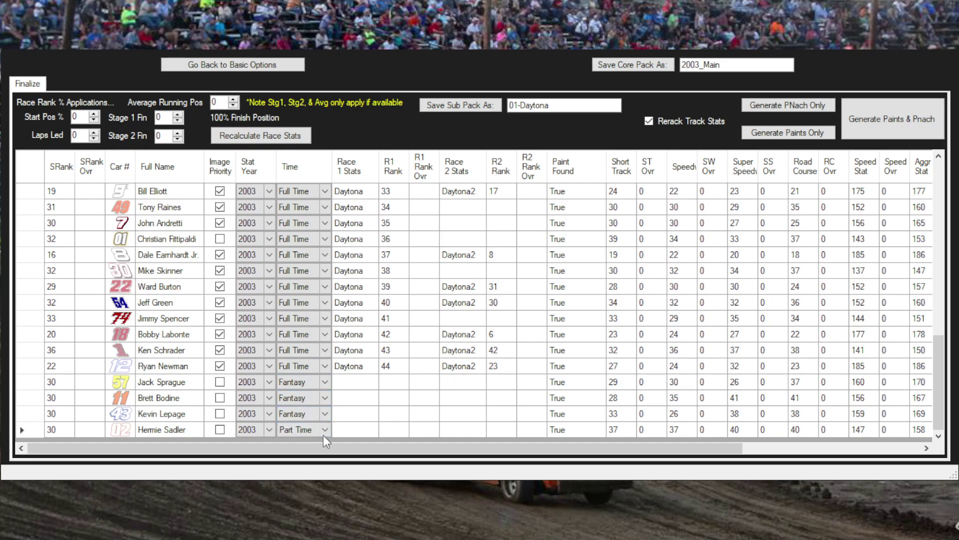
{"action": "left_click", "coordinate": [315, 454]}
{"action": "left_click", "coordinate": [328, 367]}
{"action": "left_click", "coordinate": [300, 351]}
- Review the Daytona ranks and participation status of all drivers in the list
{"action": "scroll", "coordinate": [402, 369], "scroll_direction": "up", "scroll_amount": 5}
{"action": "scroll", "coordinate": [414, 375], "scroll_direction": "down", "scroll_amount": 1}
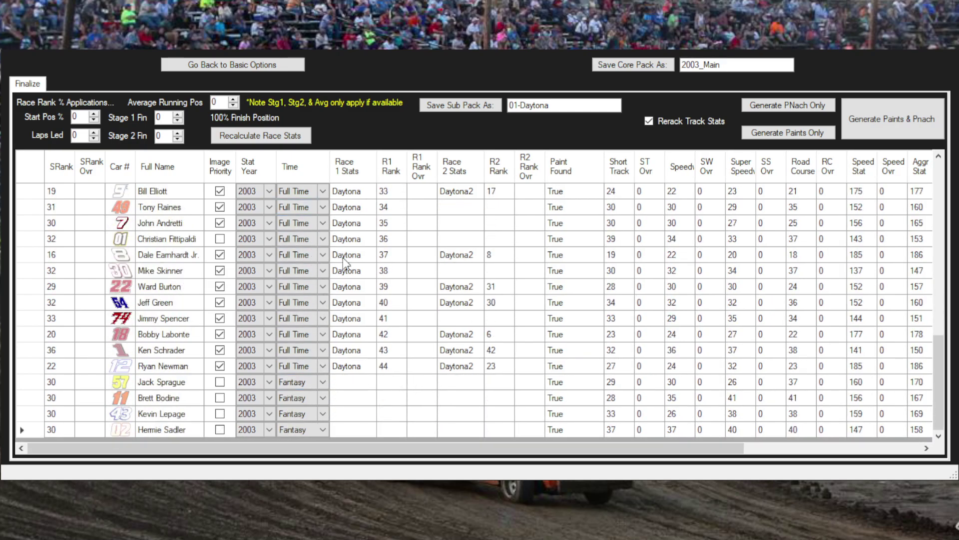
{"action": "scroll", "coordinate": [399, 391], "scroll_direction": "up", "scroll_amount": 10}
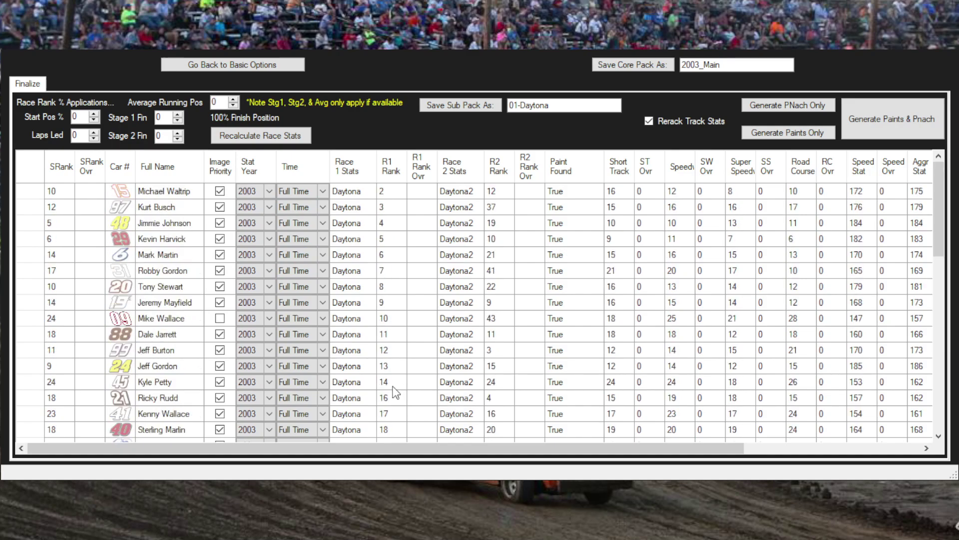
{"action": "scroll", "coordinate": [381, 358], "scroll_direction": "down", "scroll_amount": 4}
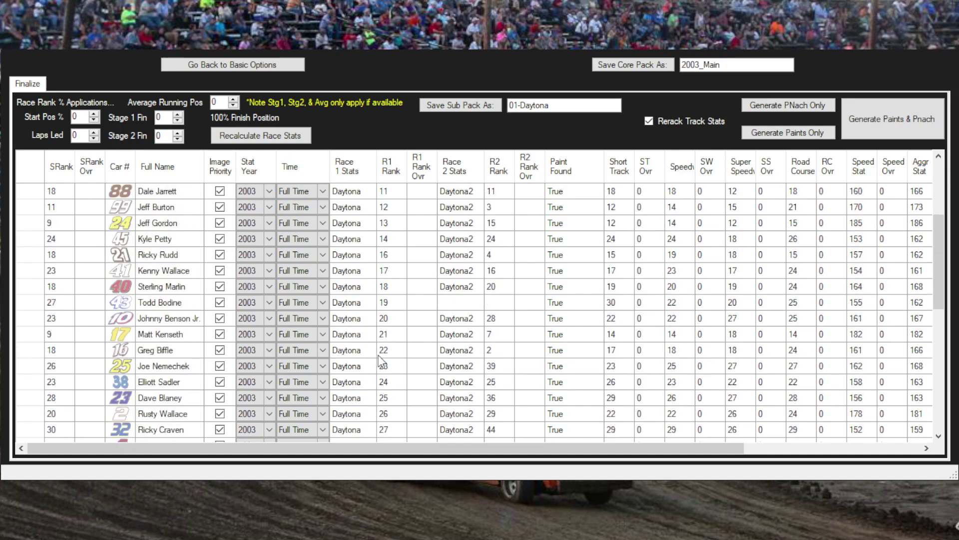
{"action": "scroll", "coordinate": [381, 359], "scroll_direction": "down", "scroll_amount": 6}
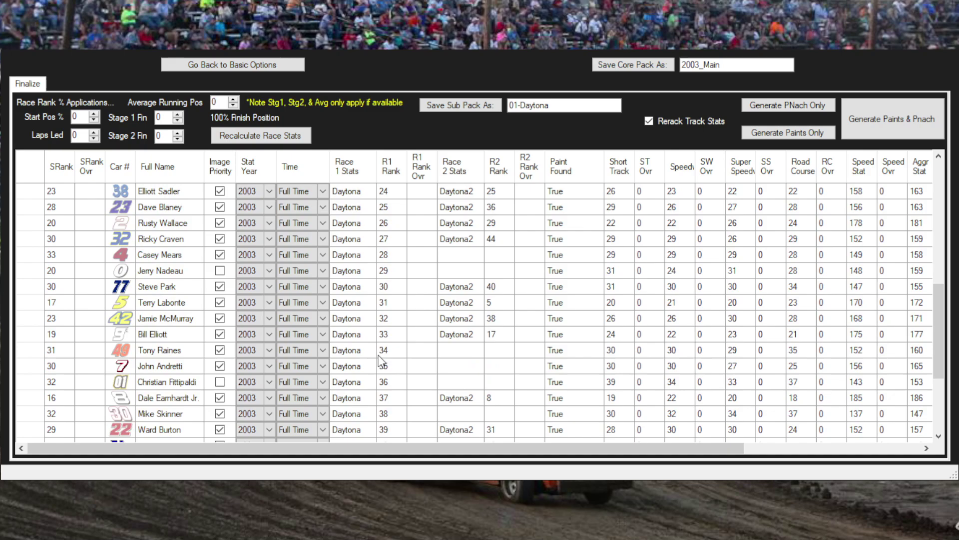
{"action": "left_click", "coordinate": [311, 368]}
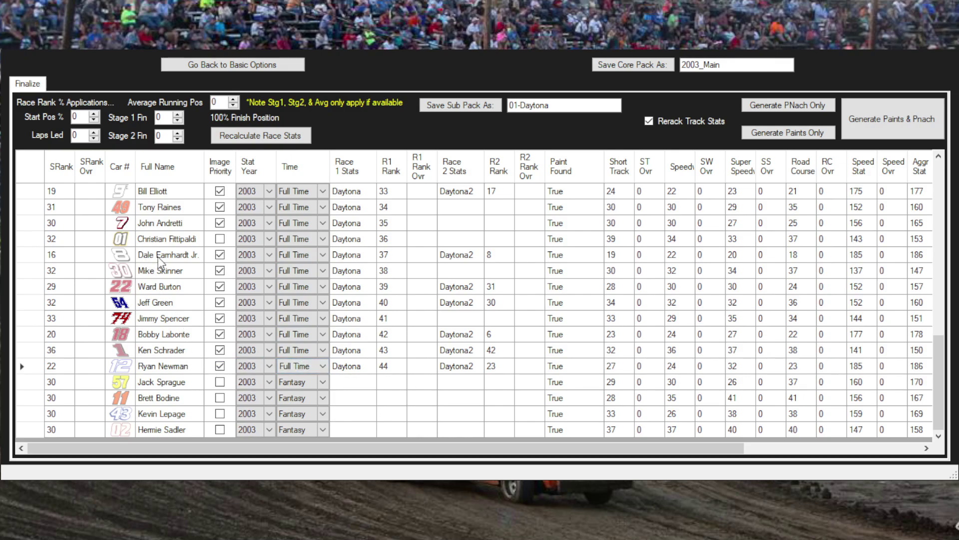
{"action": "scroll", "coordinate": [440, 392], "scroll_direction": "up", "scroll_amount": 1}
{"action": "scroll", "coordinate": [440, 392], "scroll_direction": "up", "scroll_amount": 1}
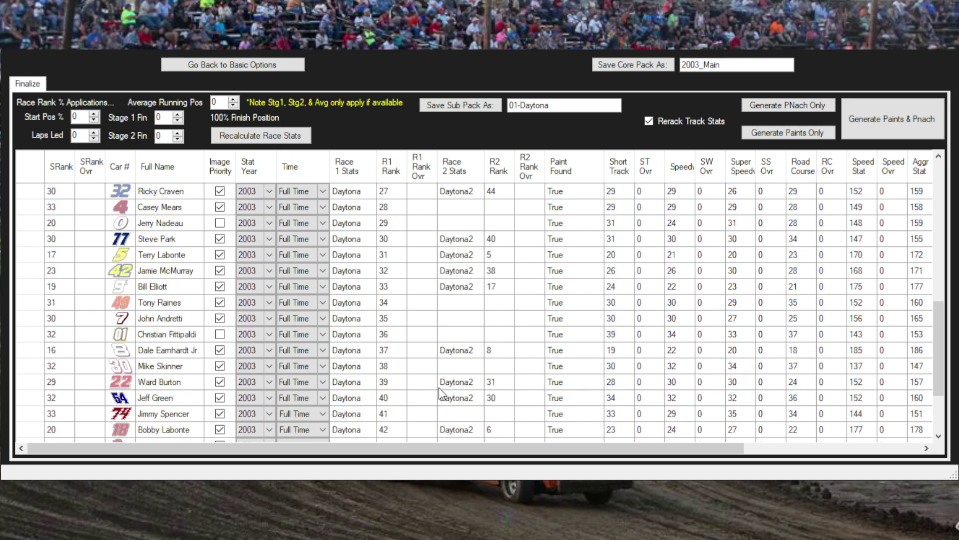
{"action": "scroll", "coordinate": [440, 392], "scroll_direction": "up", "scroll_amount": 8}
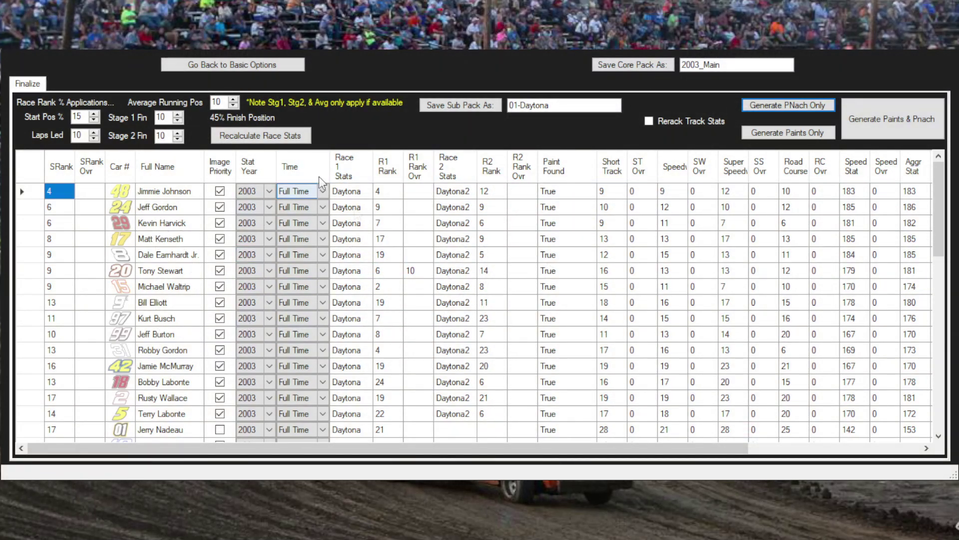
- Clear Tony Stewart's R1 Rank override
{"action": "left_click", "coordinate": [415, 194]}
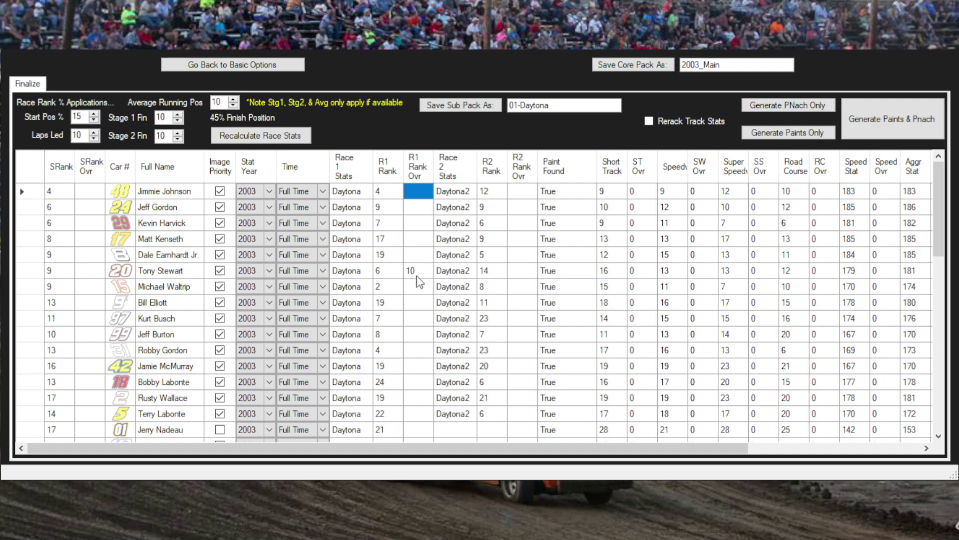
{"action": "left_click", "coordinate": [420, 274]}
{"action": "left_click", "coordinate": [419, 270]}
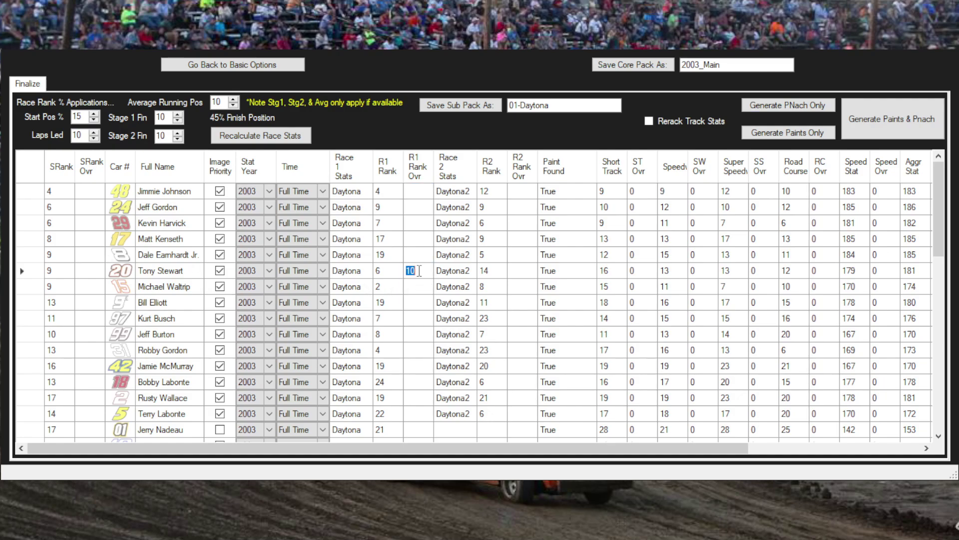
{"action": "key", "text": "Return"}
{"action": "left_click", "coordinate": [418, 271]}
{"action": "key", "text": "BackSpace"}
{"action": "key", "text": "Return"}
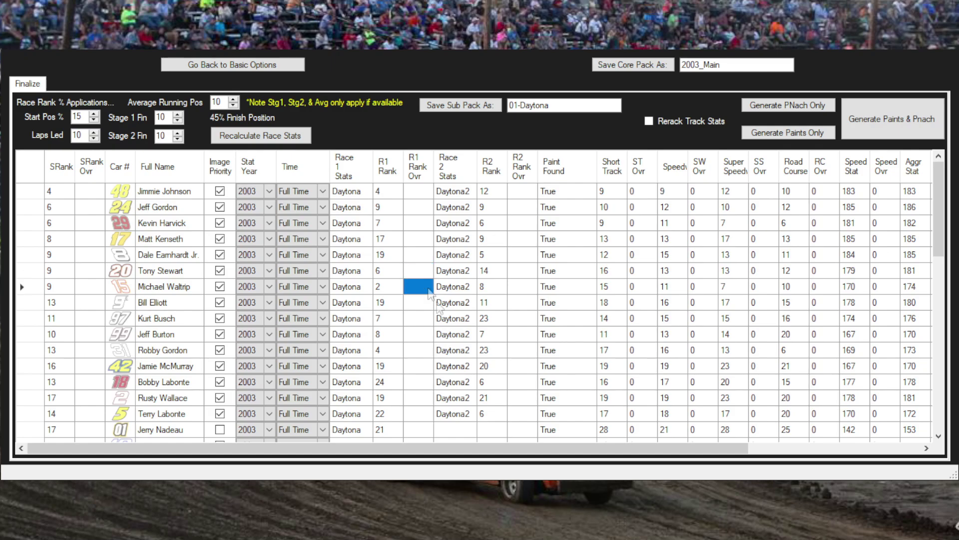
- Enter Talladega as Jerry Nadeau's Race 2 Stats
{"action": "scroll", "coordinate": [429, 295], "scroll_direction": "down", "scroll_amount": 5}
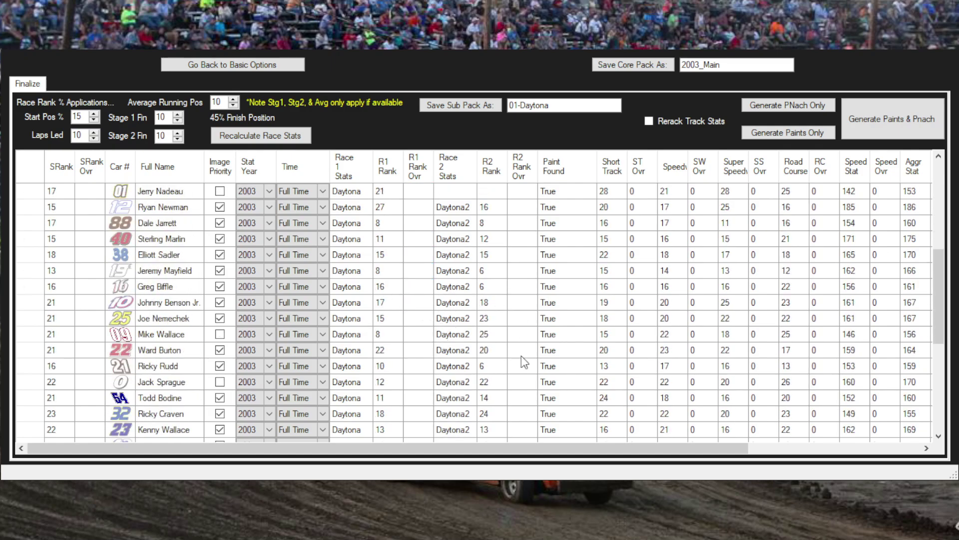
{"action": "scroll", "coordinate": [524, 361], "scroll_direction": "up", "scroll_amount": 3}
{"action": "left_click", "coordinate": [463, 335]}
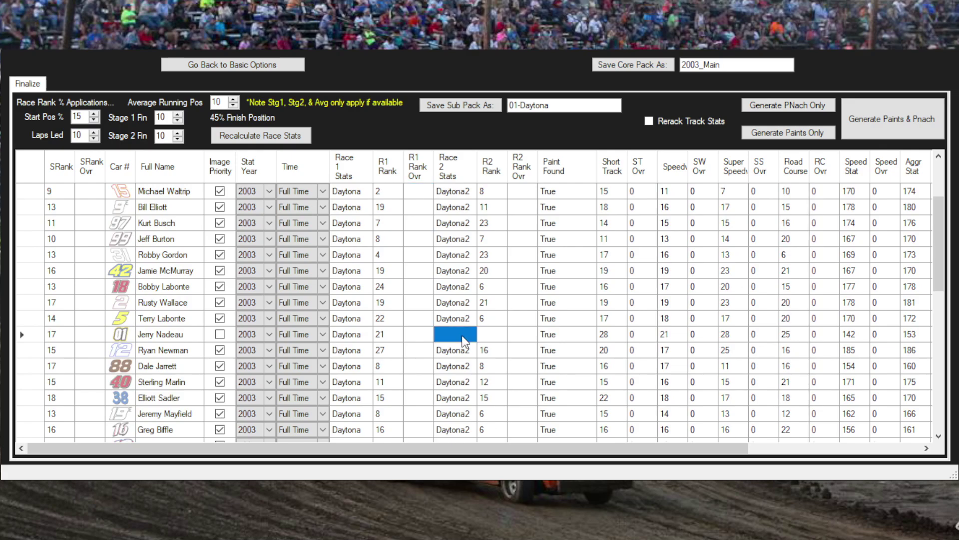
{"action": "type", "text": "Talladega"}
{"action": "key", "text": "Return"}
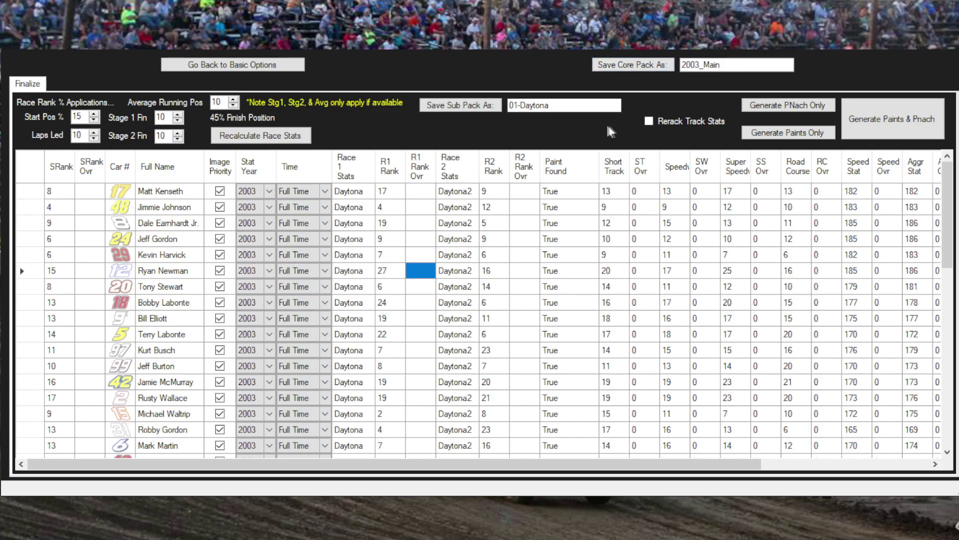
- Save the sub pack as 01-Daytona and return to the basic options
{"action": "left_click", "coordinate": [474, 114]}
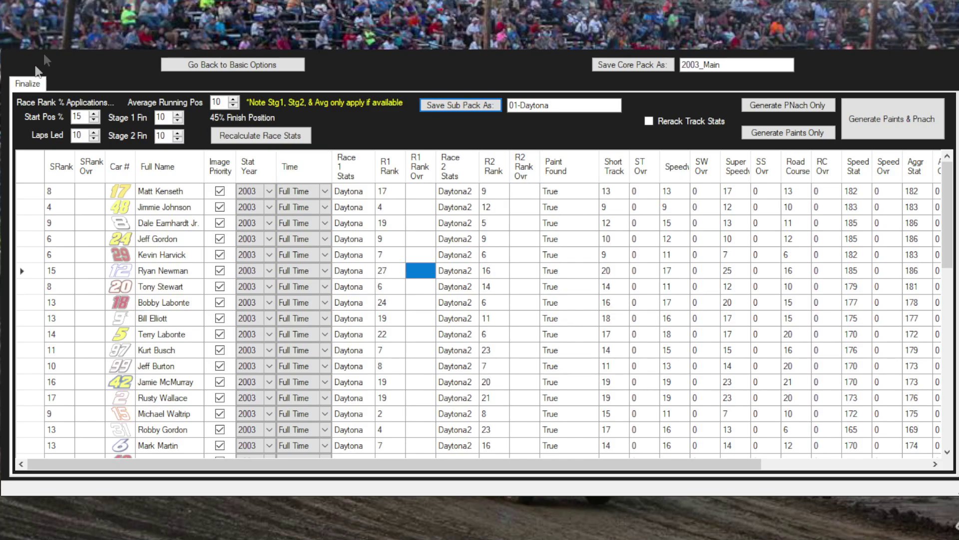
{"action": "left_click", "coordinate": [442, 107]}
{"action": "left_click", "coordinate": [262, 66]}
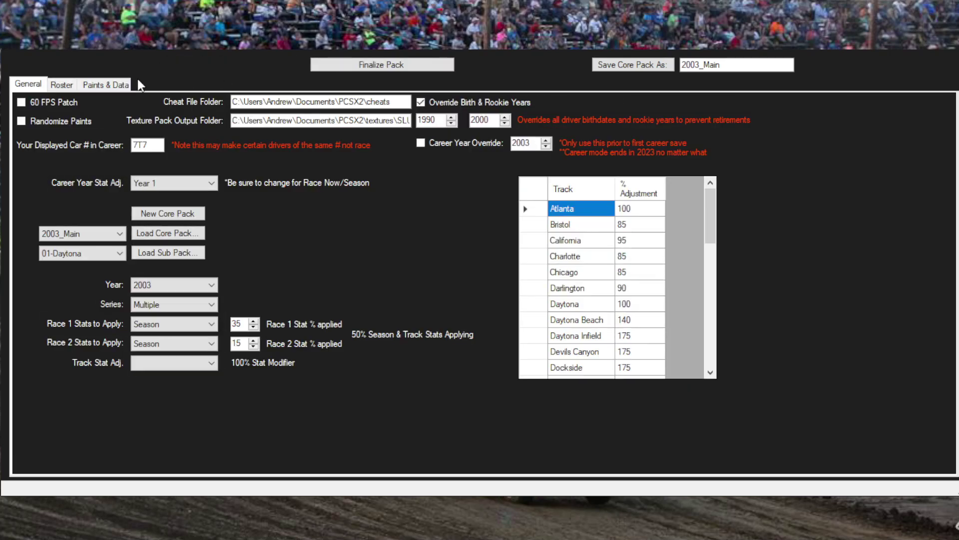
- Set the Race 1 stats to Rockingham, the Race 2 stats to Rockingham2 and the track stat adjustment to Rockingham
{"action": "left_click", "coordinate": [167, 325]}
{"action": "key", "text": "r"}
{"action": "left_click", "coordinate": [167, 345]}
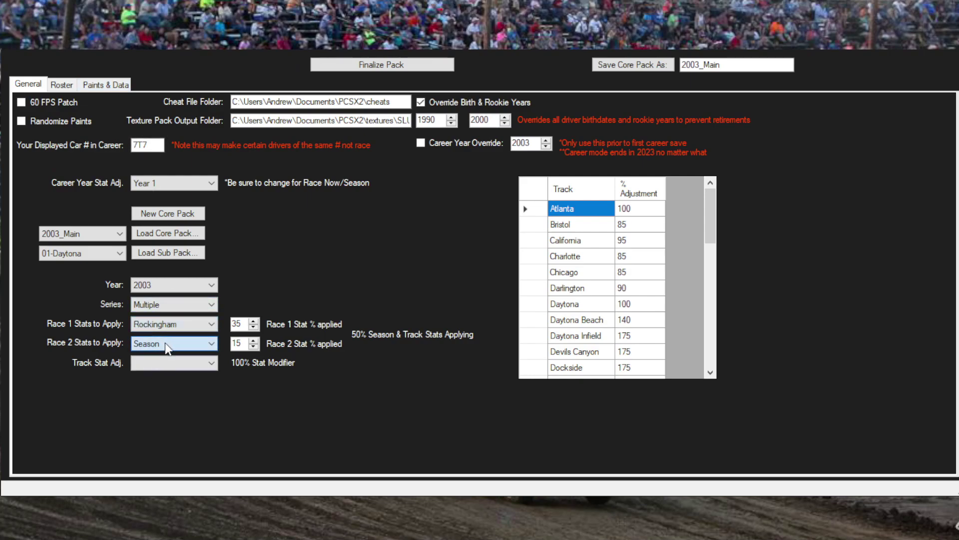
{"action": "key", "text": "r"}
{"action": "left_click", "coordinate": [155, 366]}
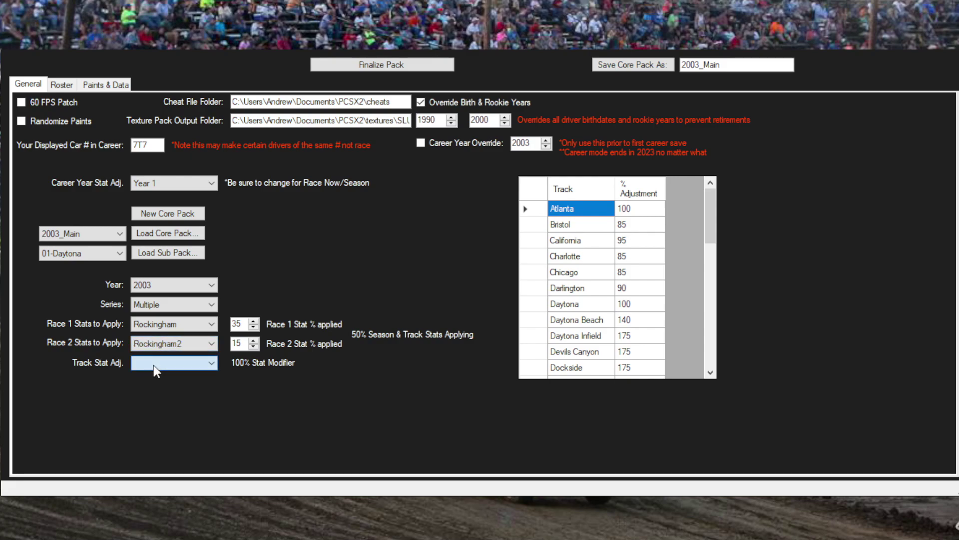
{"action": "key", "text": "r"}
{"action": "key", "text": "r"}
{"action": "left_click", "coordinate": [183, 307]}
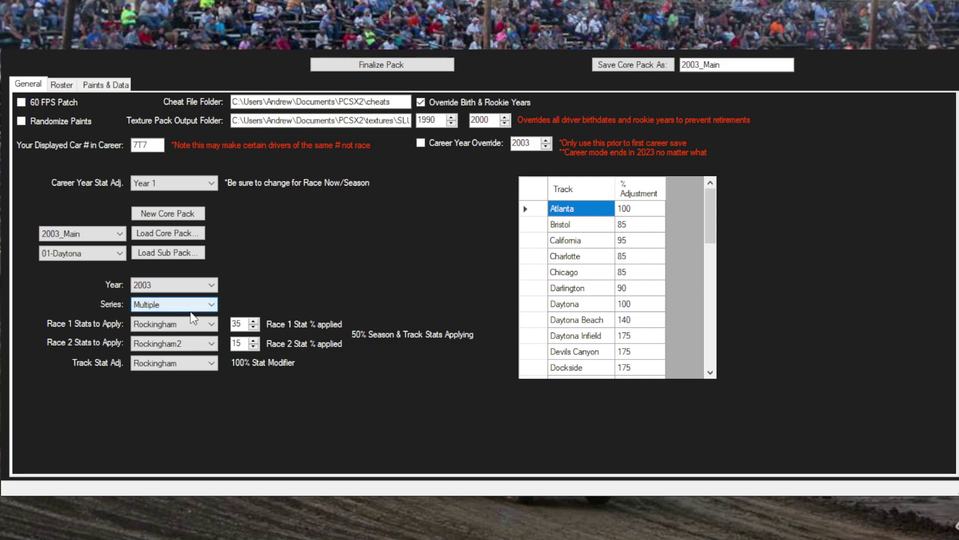
- Check the roster and the paint, car number and status entries of the active drivers
{"action": "left_click", "coordinate": [62, 85]}
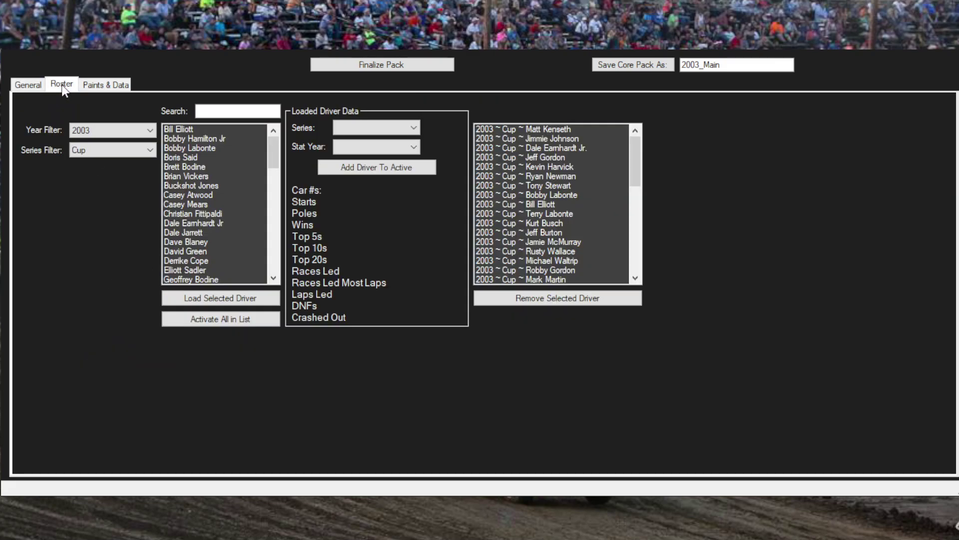
{"action": "left_click", "coordinate": [102, 86]}
{"action": "left_click", "coordinate": [128, 104]}
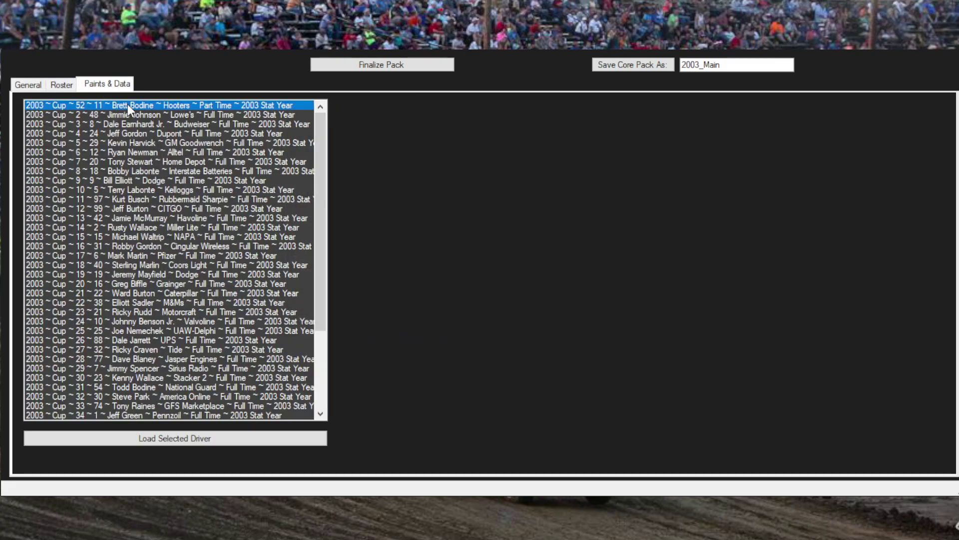
{"action": "scroll", "coordinate": [312, 170], "scroll_direction": "down", "scroll_amount": 4}
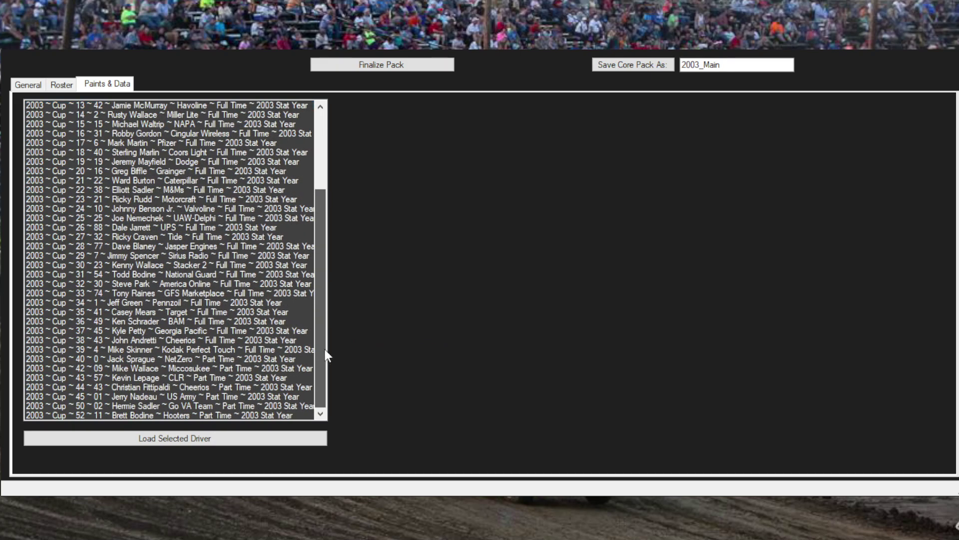
{"action": "scroll", "coordinate": [308, 145], "scroll_direction": "up", "scroll_amount": 4}
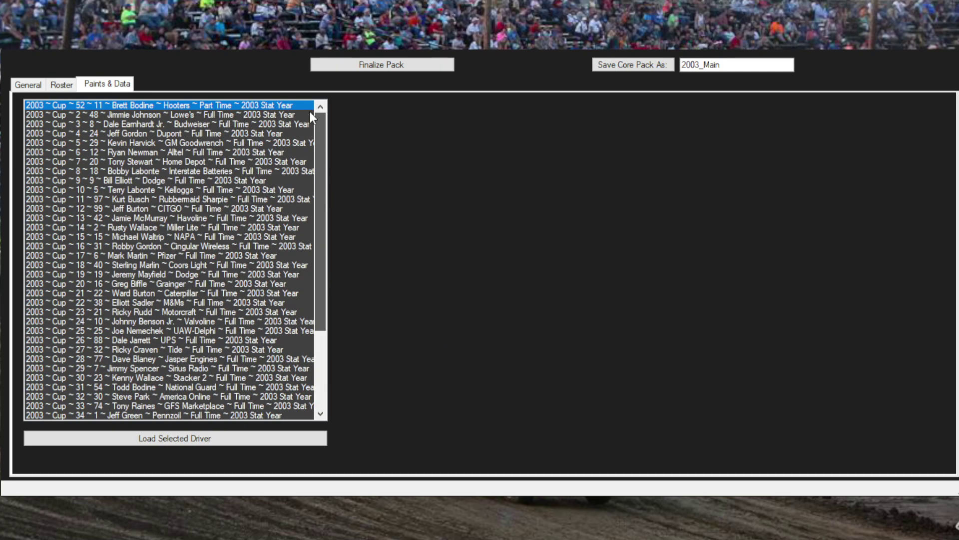
- Finalize the pack, save it as sub pack 02-Rockingham and return to the basic options
{"action": "left_click", "coordinate": [369, 66]}
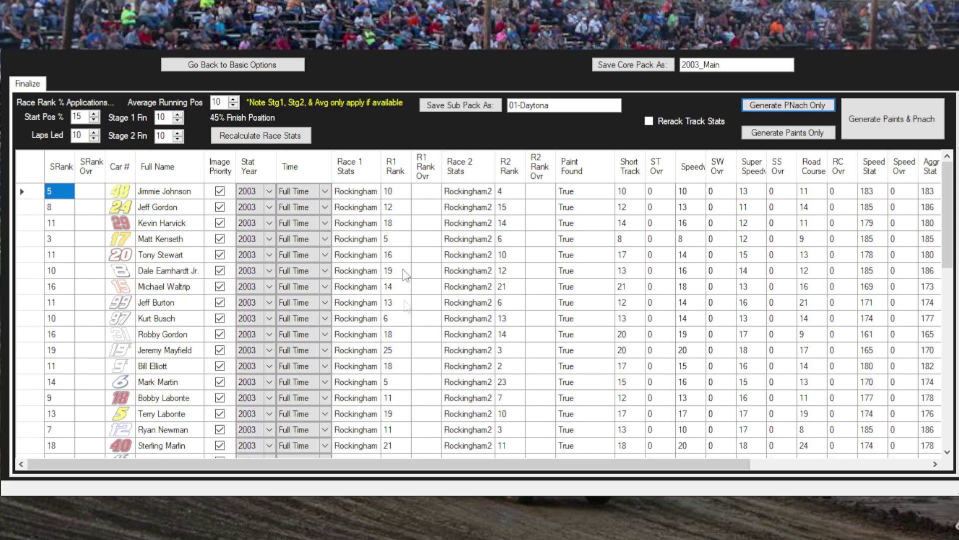
{"action": "left_click", "coordinate": [460, 105]}
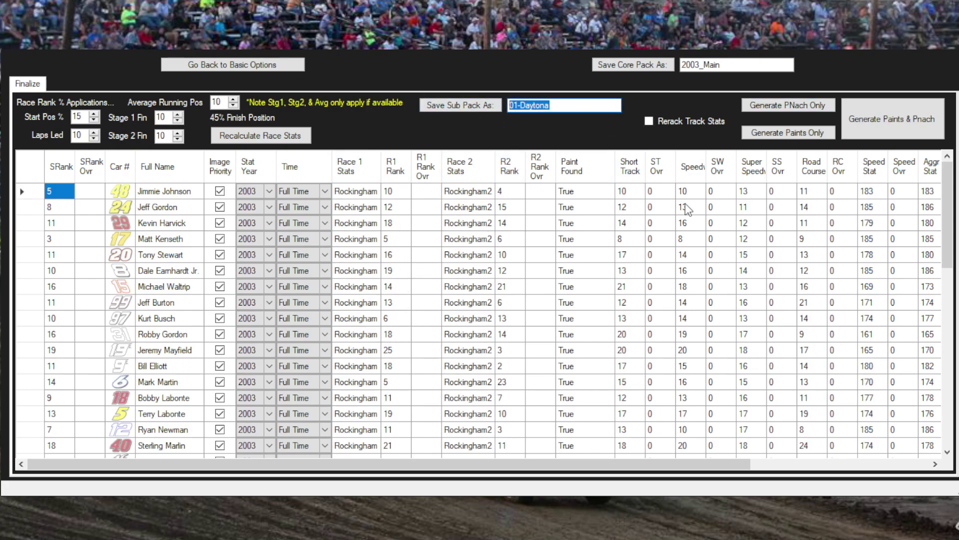
{"action": "type", "text": "02-Roc"}
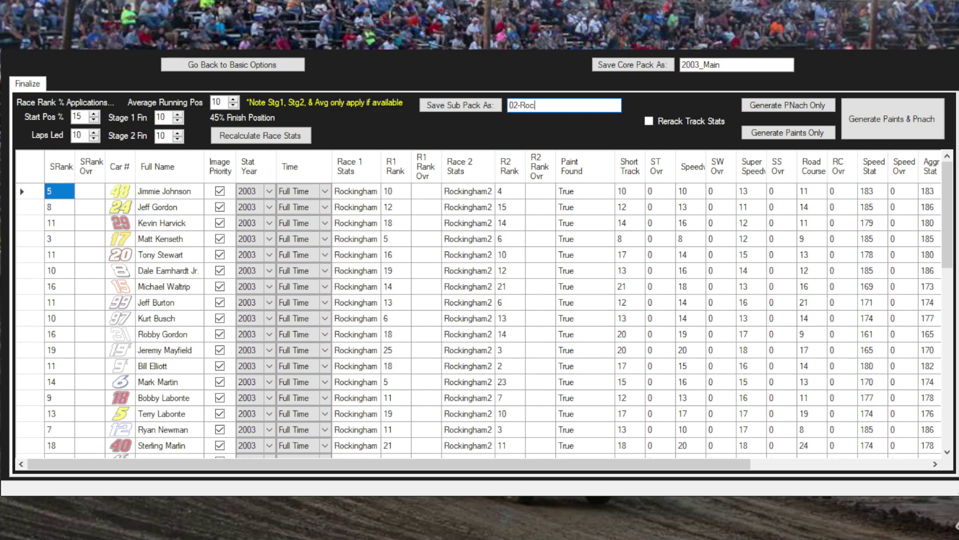
{"action": "type", "text": "kingham"}
{"action": "left_click", "coordinate": [474, 107]}
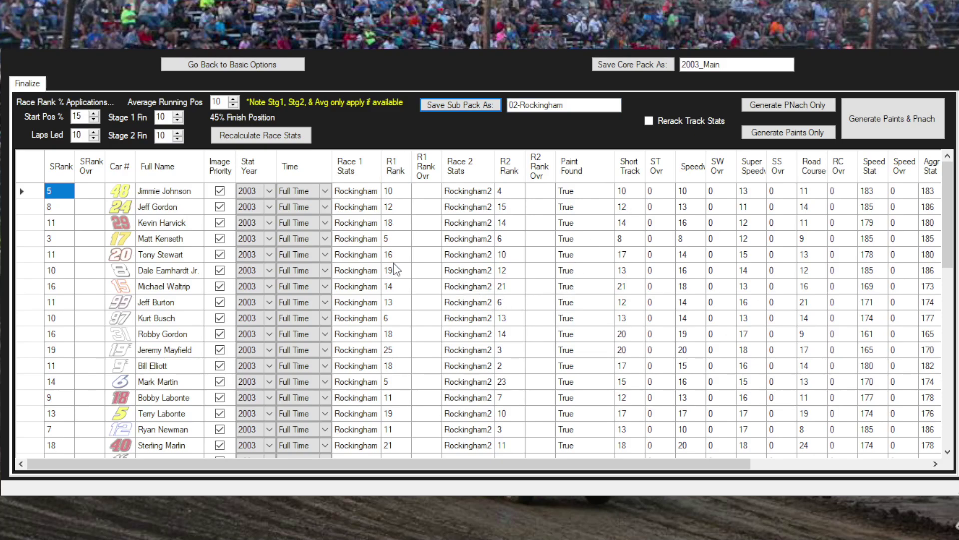
{"action": "left_click", "coordinate": [238, 65]}
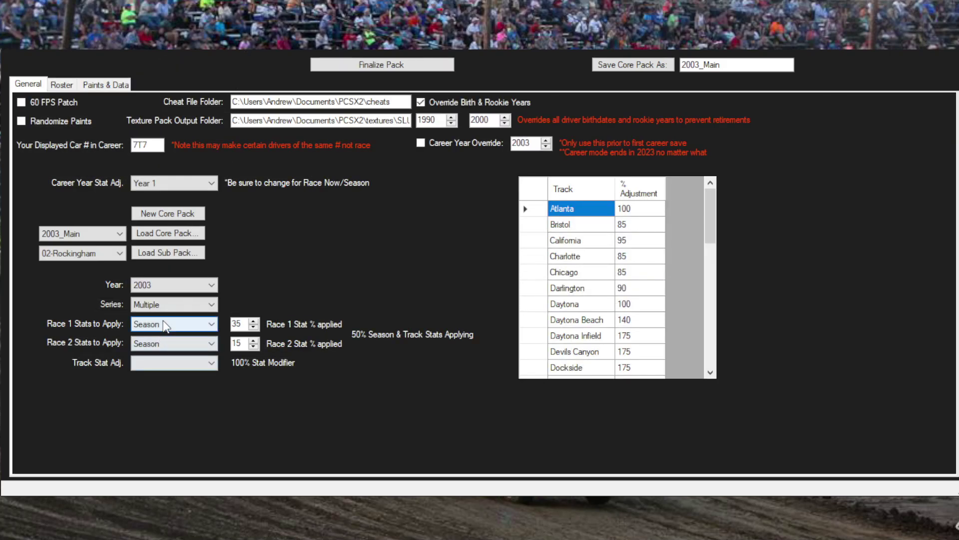
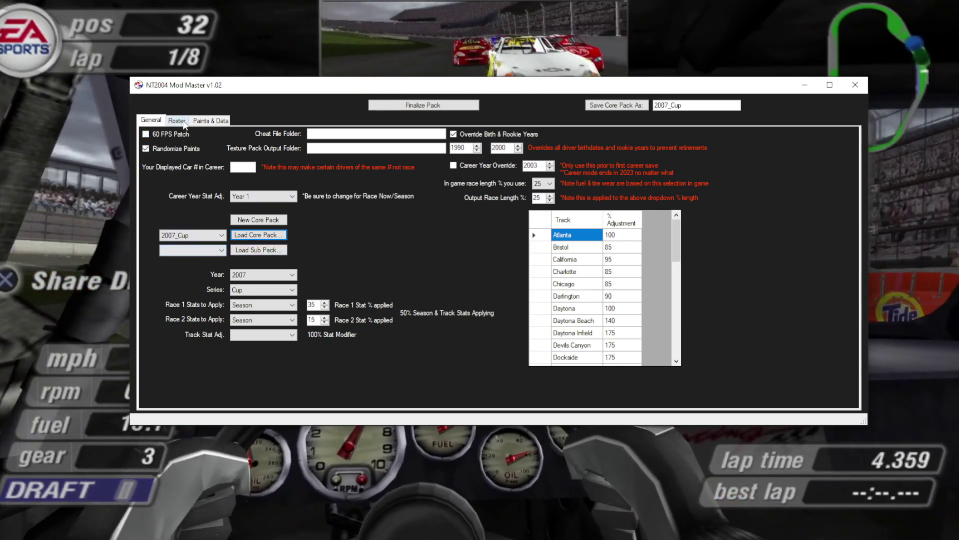
- Filter the 2007_Cup pack's available drivers to year TalladegaNights and series Fantasy
{"action": "left_click", "coordinate": [177, 121]}
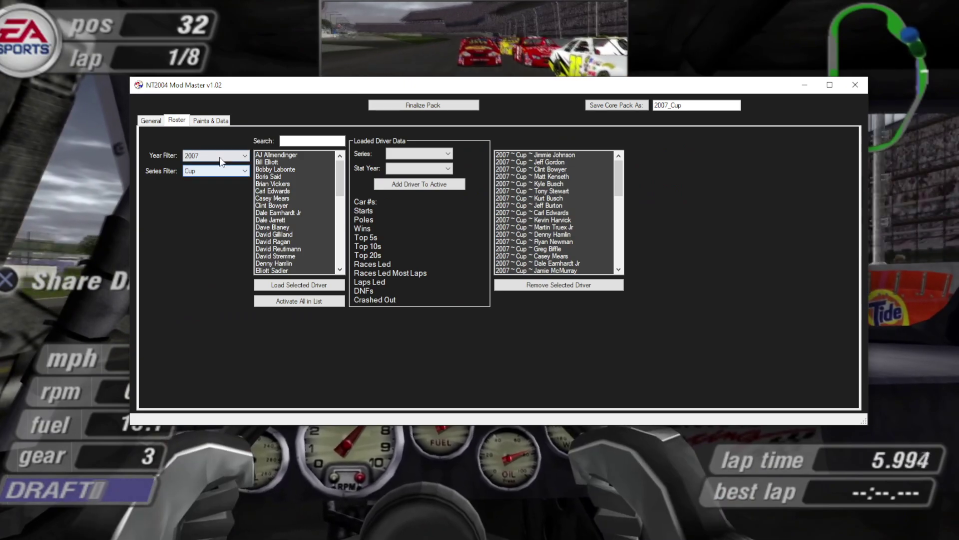
{"action": "left_click", "coordinate": [220, 158]}
{"action": "left_click", "coordinate": [215, 235]}
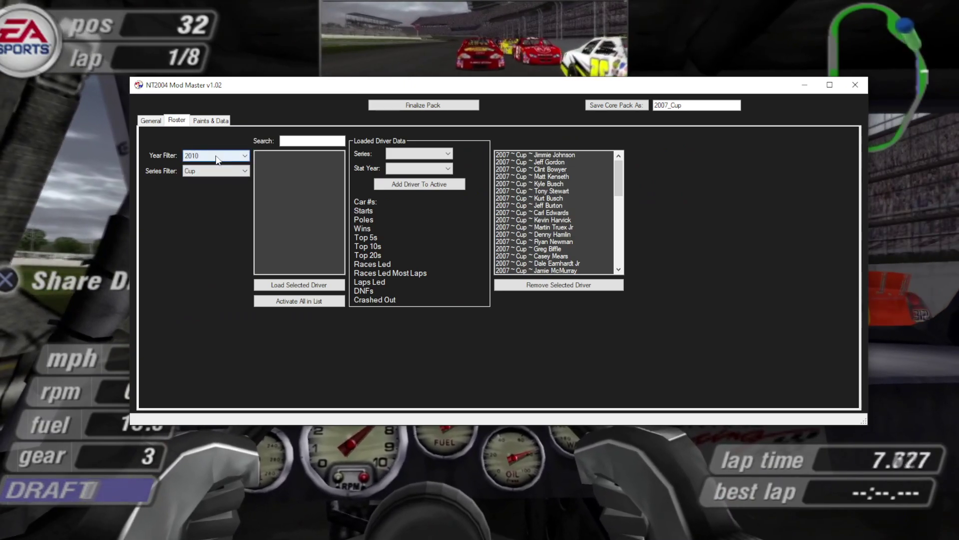
{"action": "left_click", "coordinate": [218, 159]}
{"action": "left_click", "coordinate": [218, 203]}
{"action": "left_click", "coordinate": [216, 171]}
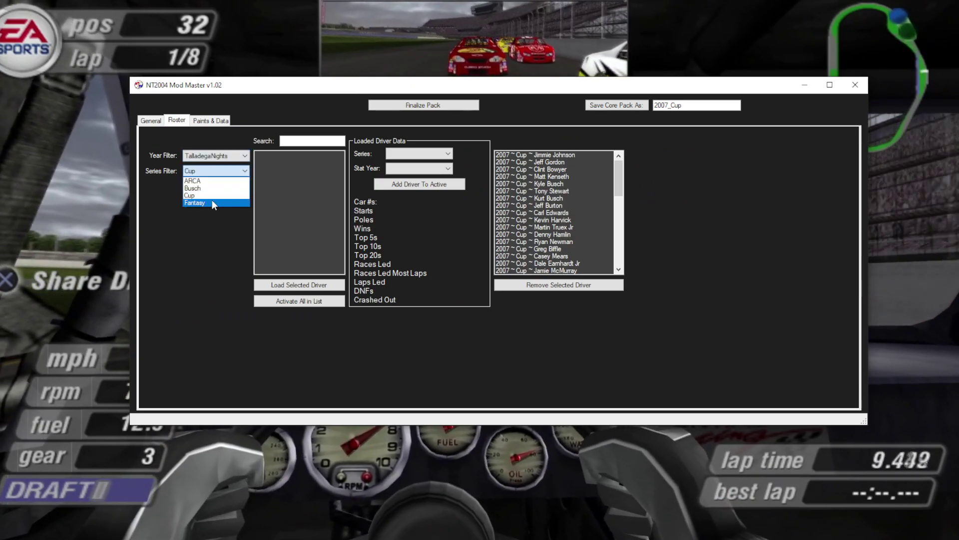
{"action": "left_click", "coordinate": [212, 202]}
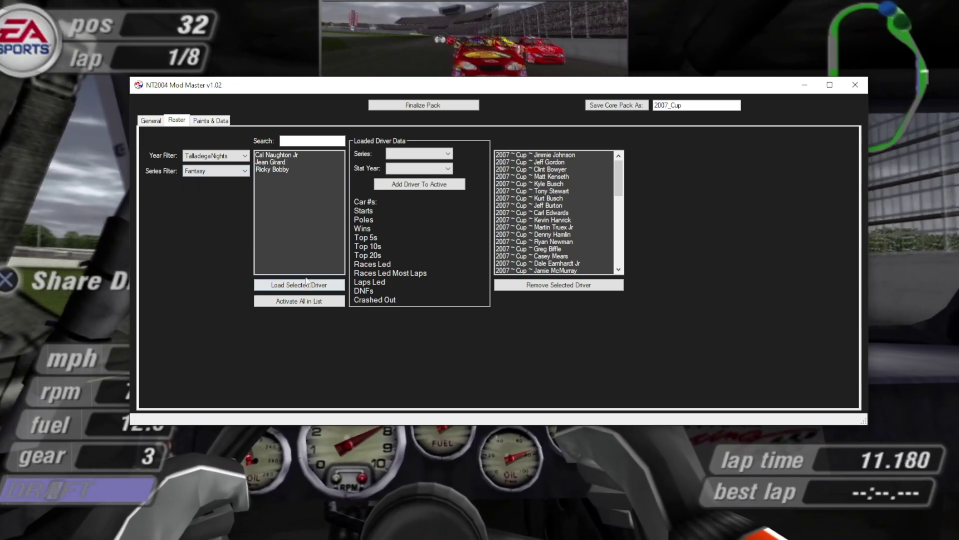
- Activate all the listed Talladega Nights drivers and check their entries in the pack's paints and data list
{"action": "left_click", "coordinate": [299, 300]}
{"action": "left_click", "coordinate": [209, 121]}
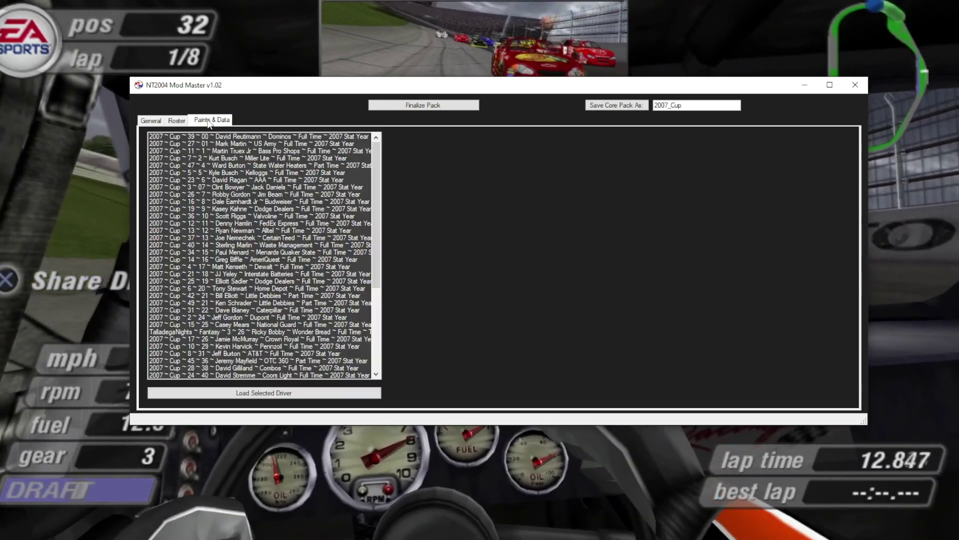
{"action": "left_click_drag", "start_coordinate": [375, 206], "coordinate": [370, 337]}
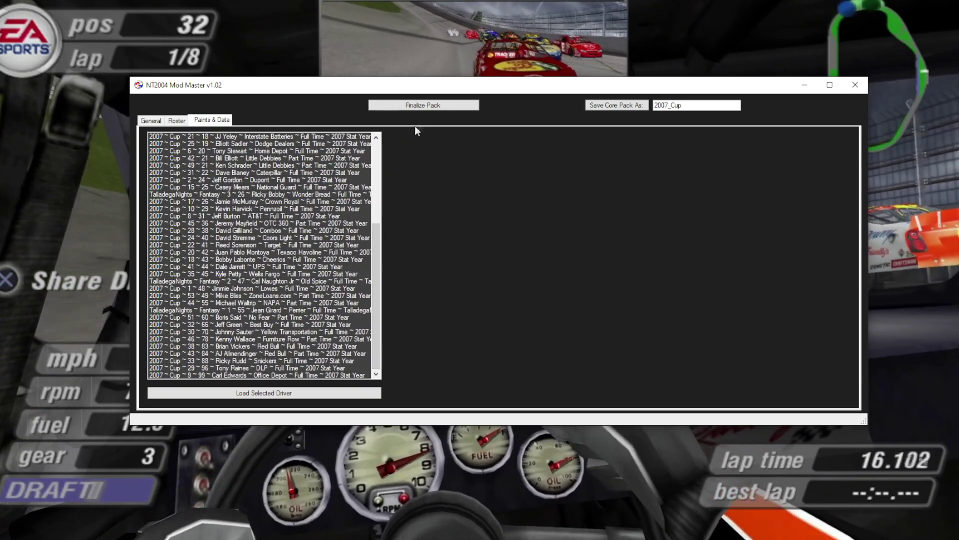
- Finalize the 2007_Cup pack and review the Talladega Nights drivers among the ranked entries
{"action": "left_click", "coordinate": [419, 106]}
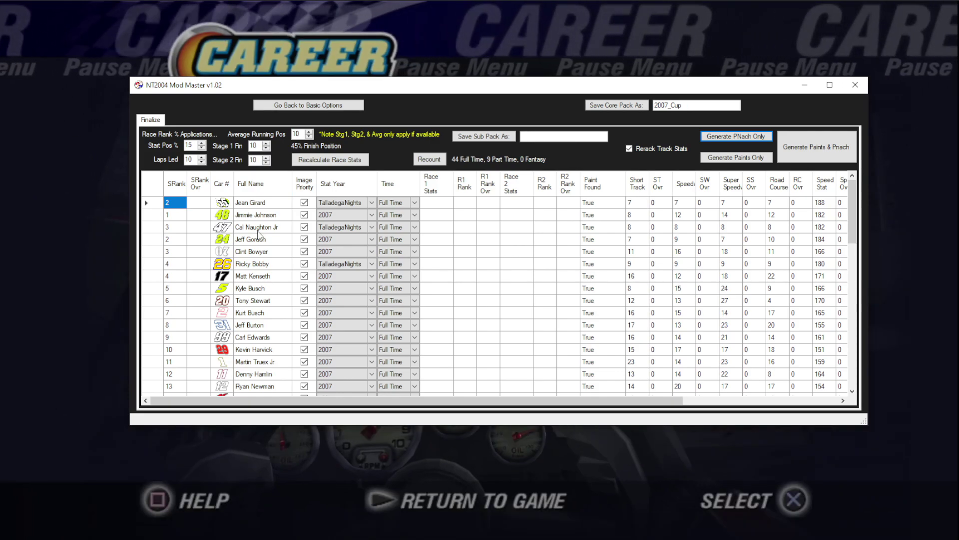
{"action": "type", "text": "//"}
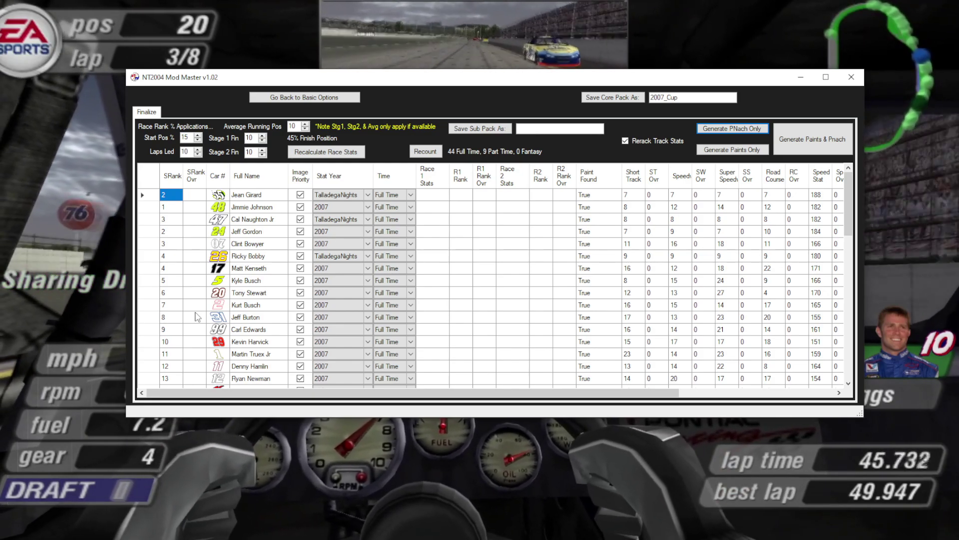
{"action": "left_click_drag", "start_coordinate": [749, 82], "coordinate": [663, 81]}
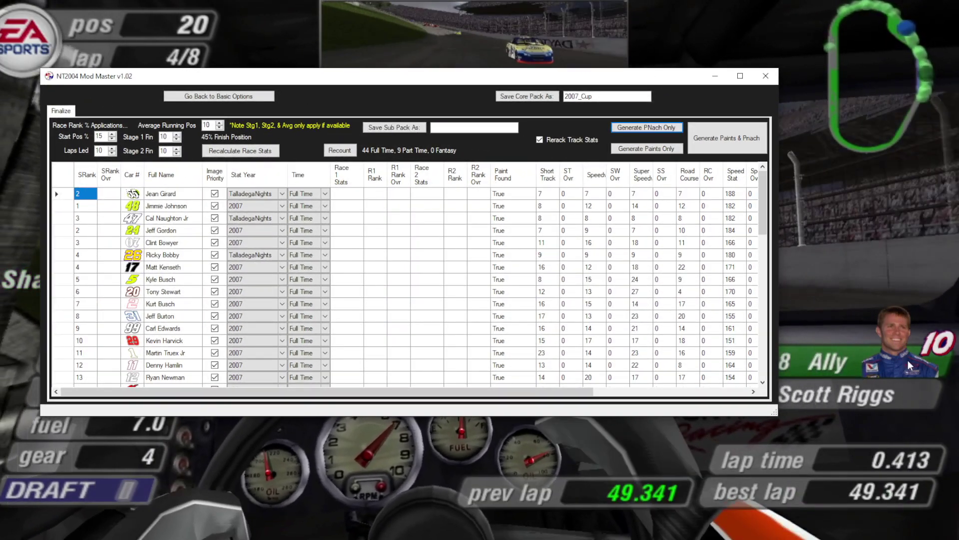
{"action": "left_click_drag", "start_coordinate": [537, 78], "coordinate": [605, 107]}
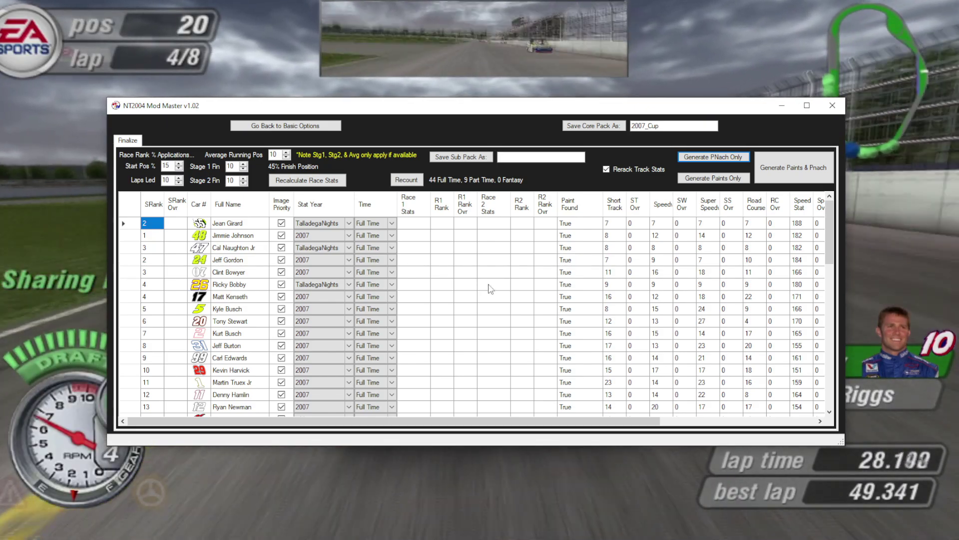
- Return to the basic options and recheck the roster and the paints and data list of active drivers
{"action": "left_click", "coordinate": [285, 126]}
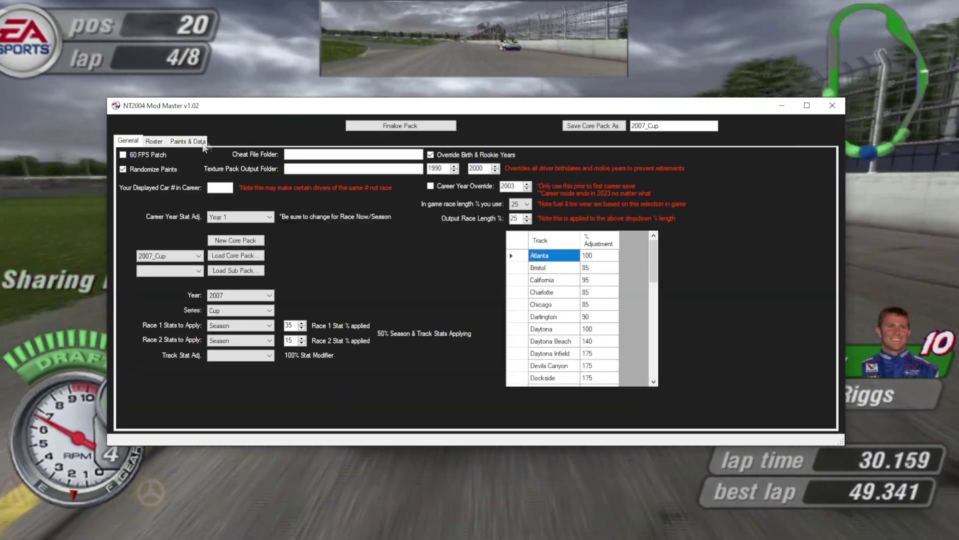
{"action": "left_click", "coordinate": [154, 141]}
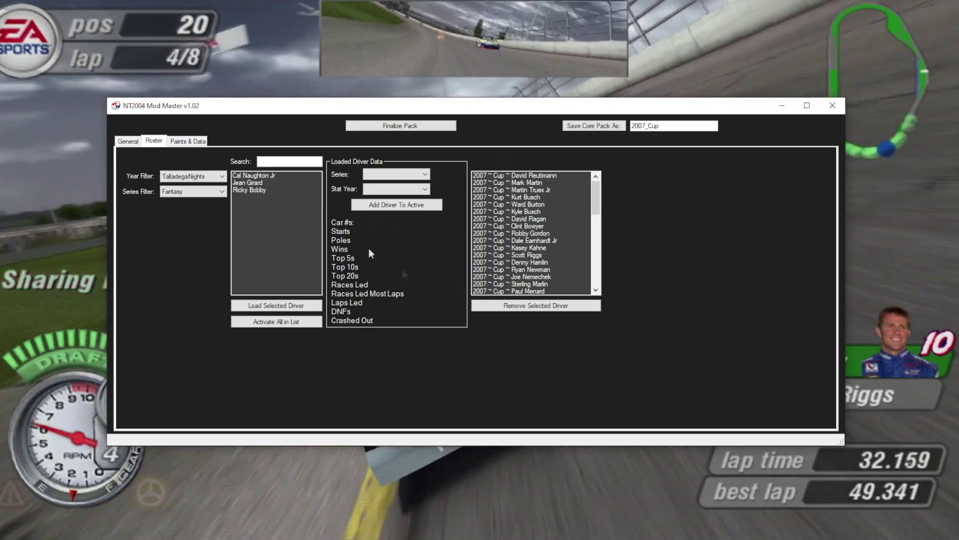
{"action": "left_click", "coordinate": [188, 140]}
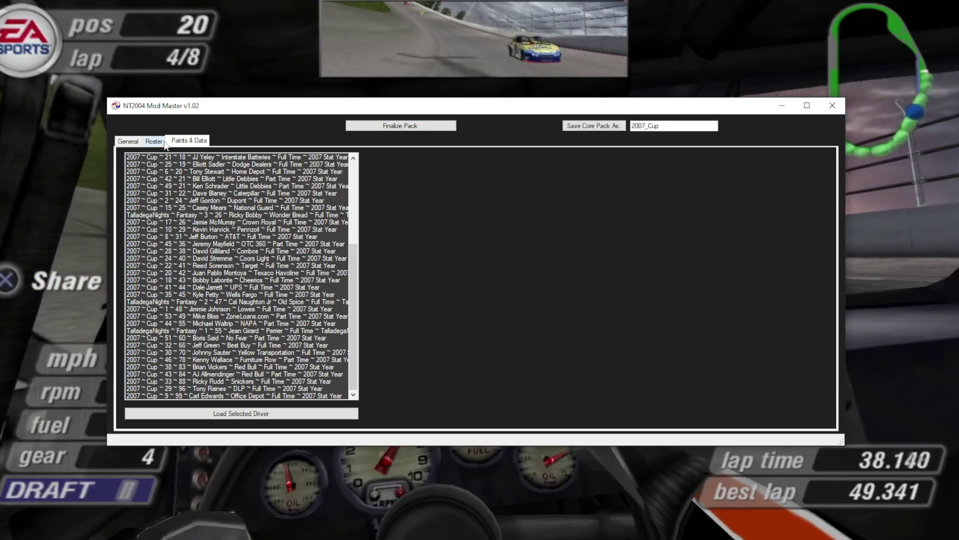
{"action": "left_click", "coordinate": [162, 142]}
{"action": "left_click", "coordinate": [205, 143]}
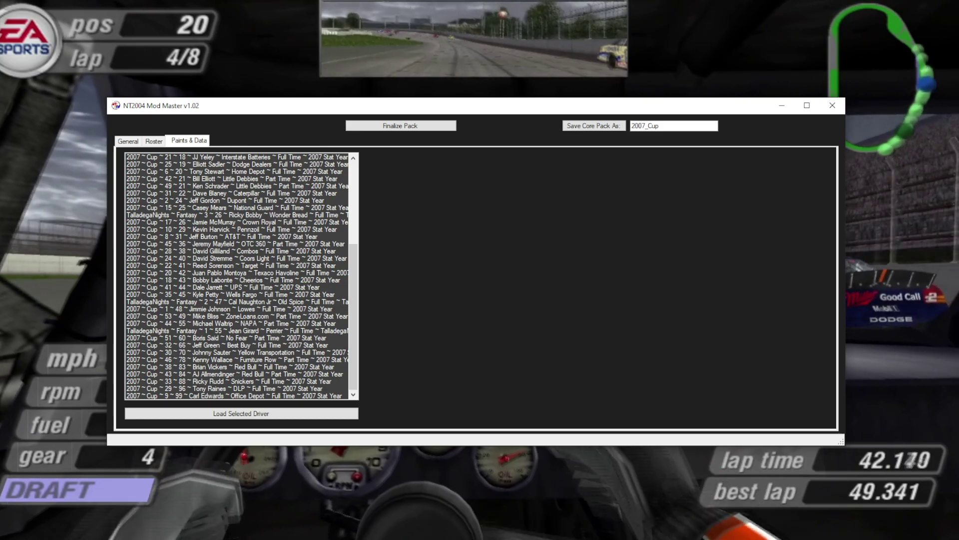
- Finalize the pack again and examine the drivers' rank, track and attribute stat columns
{"action": "left_click", "coordinate": [389, 125]}
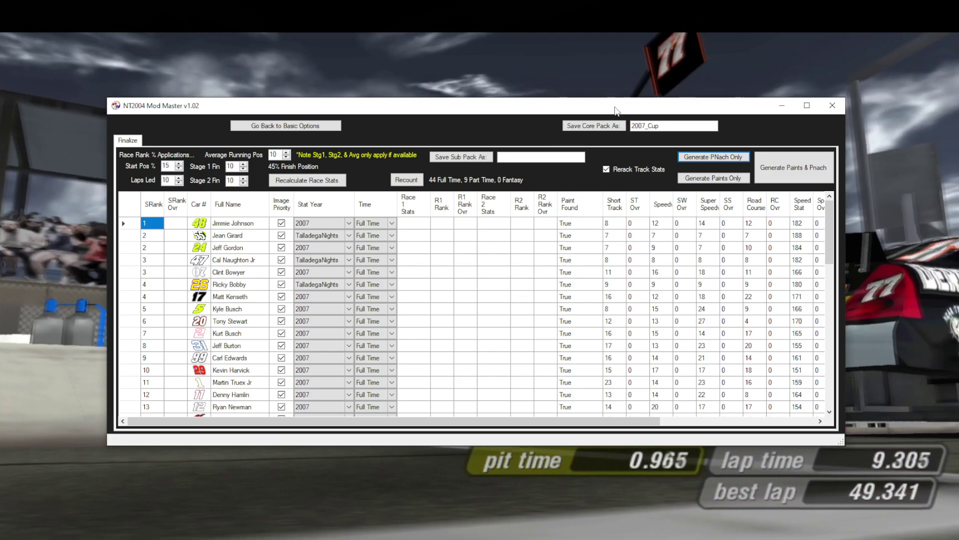
{"action": "left_click_drag", "start_coordinate": [615, 109], "coordinate": [573, 368]}
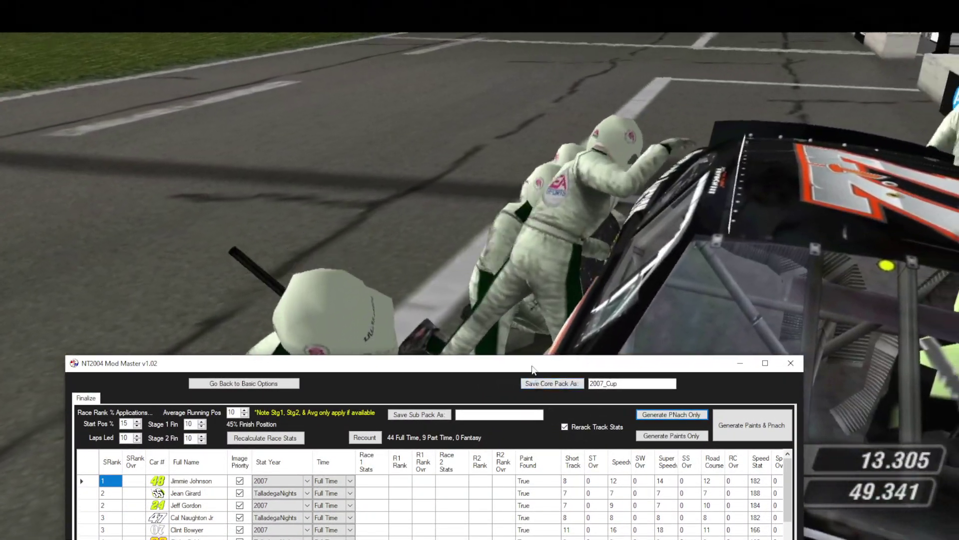
{"action": "left_click_drag", "start_coordinate": [532, 368], "coordinate": [568, 312]}
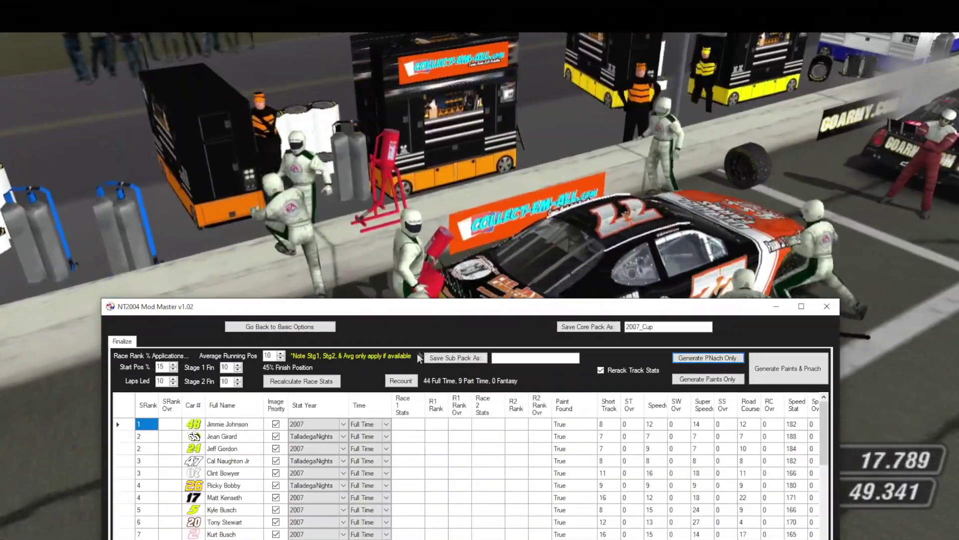
{"action": "left_click_drag", "start_coordinate": [434, 310], "coordinate": [427, 106]}
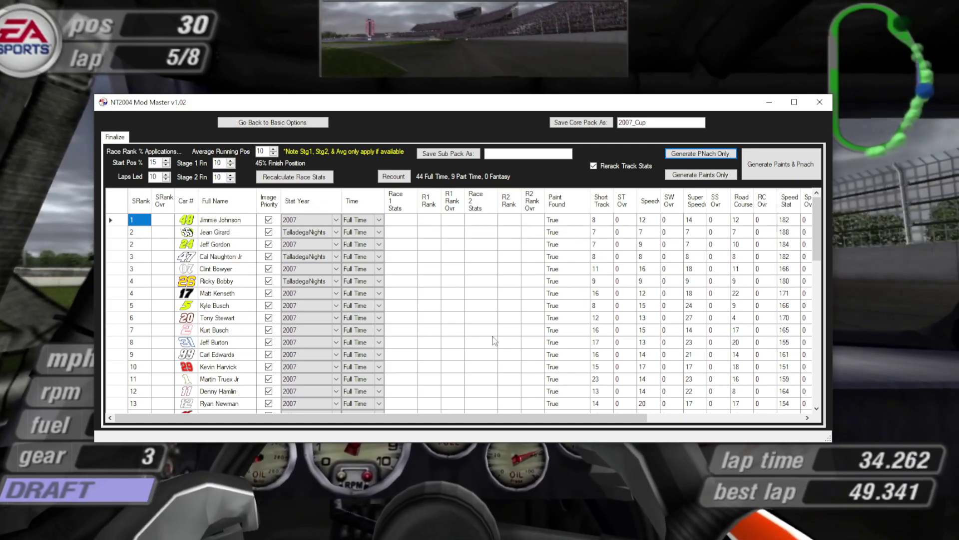
{"action": "scroll", "coordinate": [725, 409], "scroll_direction": "right", "scroll_amount": 5}
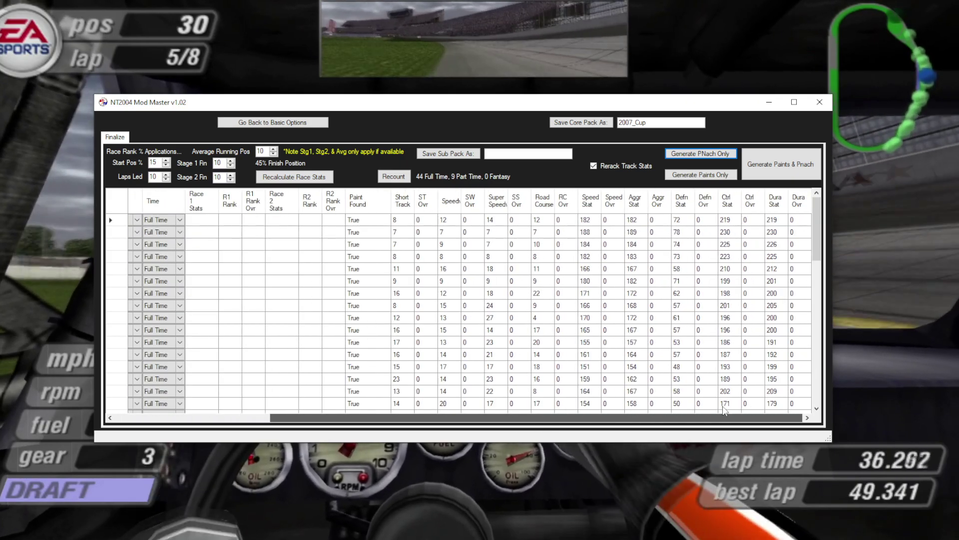
{"action": "scroll", "coordinate": [421, 407], "scroll_direction": "left", "scroll_amount": 5}
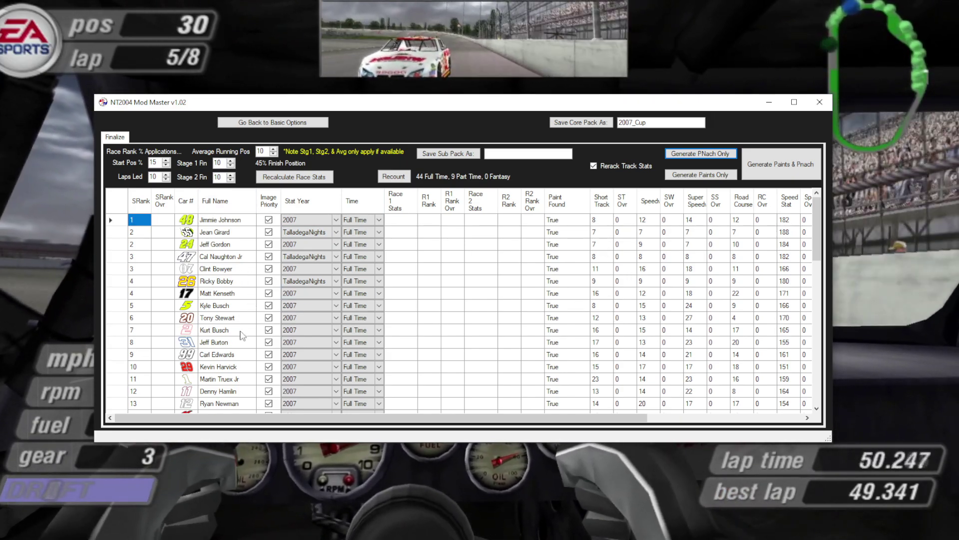
- Set the core pack's save name to 2007_Talladega
{"action": "left_click", "coordinate": [655, 122]}
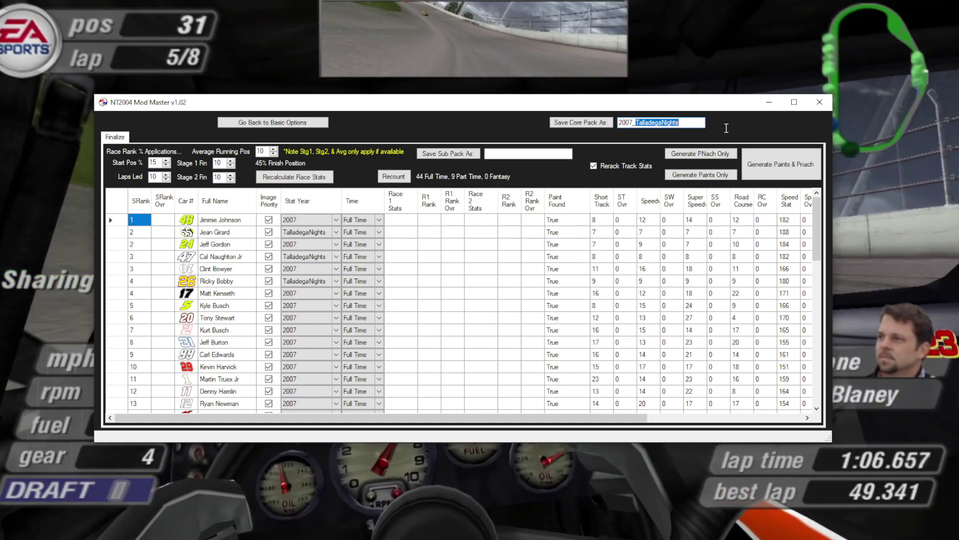
{"action": "type", "text": "Cup"}
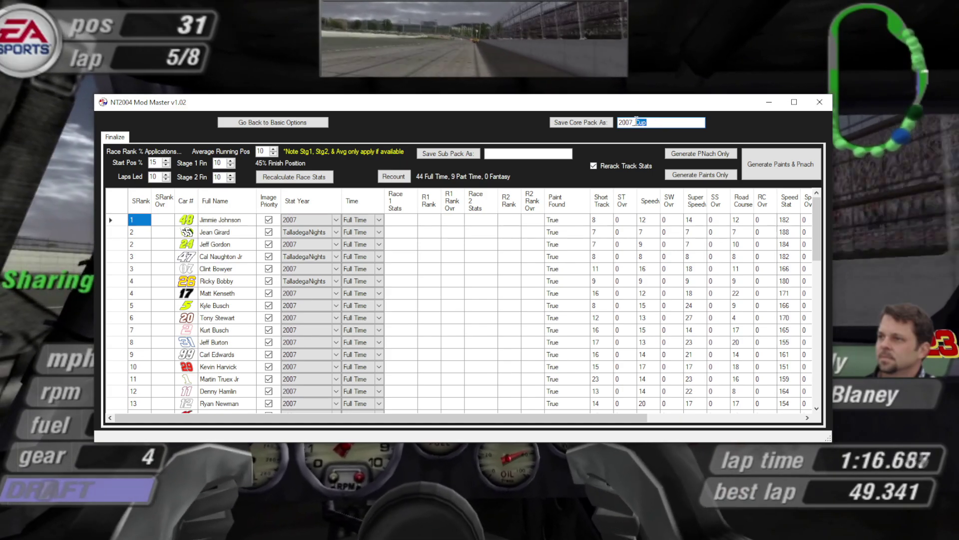
{"action": "left_click_drag", "start_coordinate": [663, 123], "coordinate": [636, 122]}
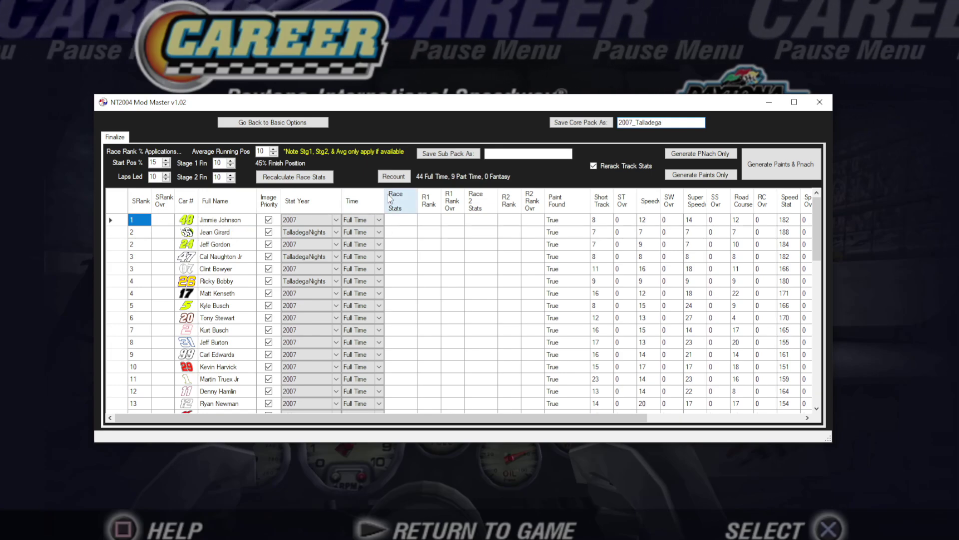
- Go back to the basic options and look over the TalladegaNights Fantasy driver roster
{"action": "left_click", "coordinate": [307, 124]}
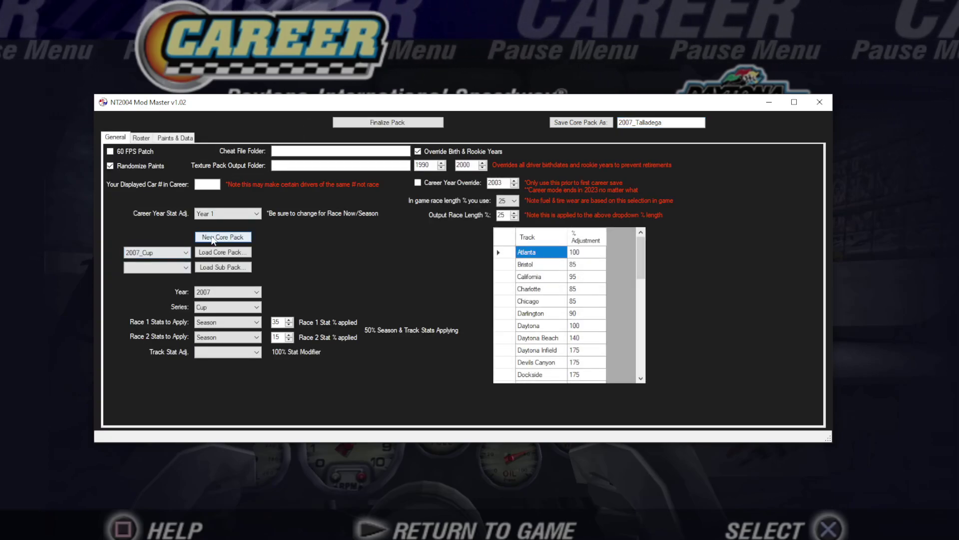
{"action": "left_click", "coordinate": [141, 138]}
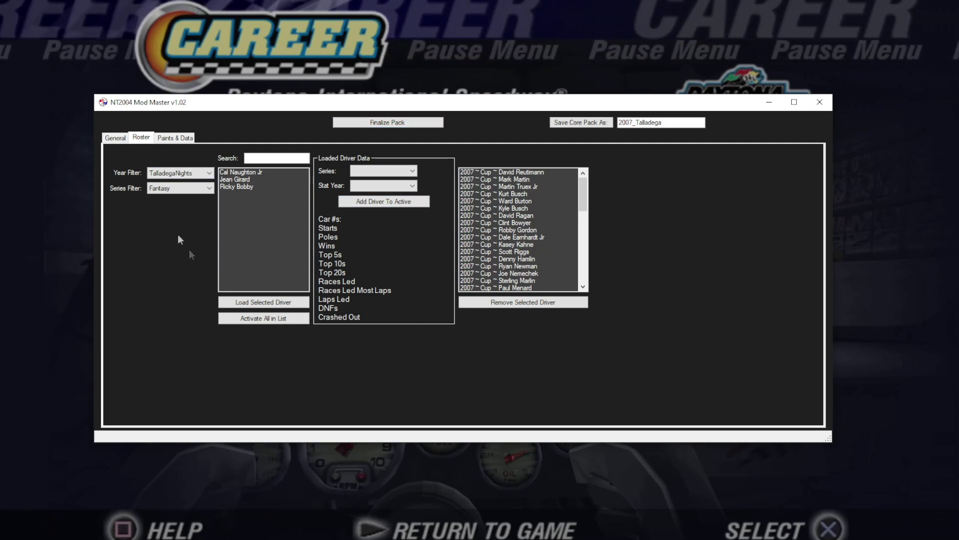
{"action": "left_click", "coordinate": [380, 126]}
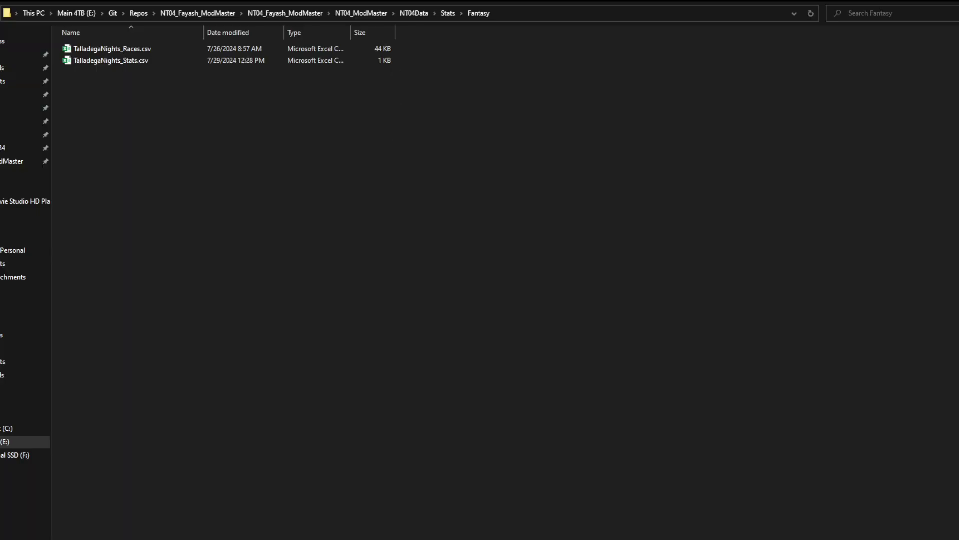
- Switch to File Explorer and examine the TalladegaNights races and stats files and the series folders under Stats
{"action": "left_click", "coordinate": [366, 15]}
{"action": "double_click", "coordinate": [104, 61]}
{"action": "double_click", "coordinate": [95, 69]}
{"action": "double_click", "coordinate": [95, 69]}
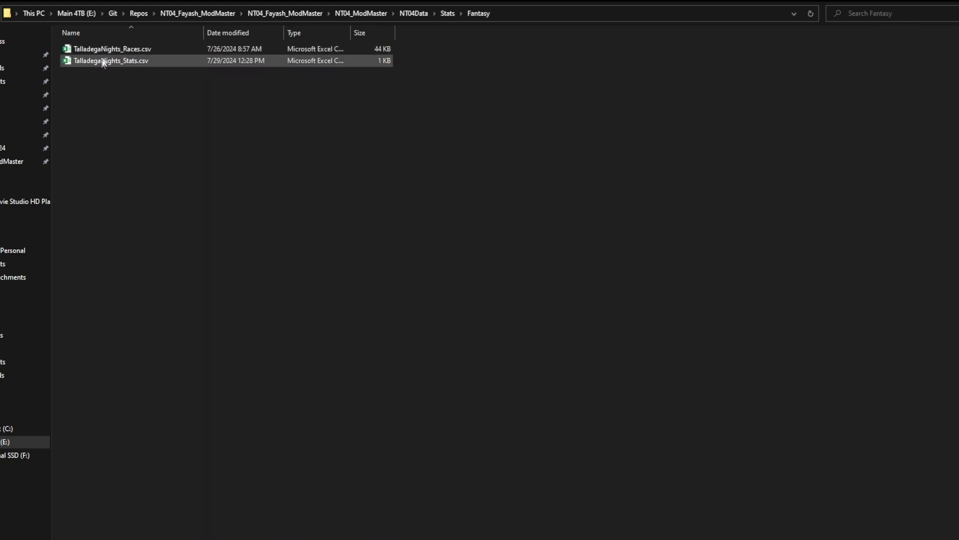
{"action": "key", "text": "alt+Left"}
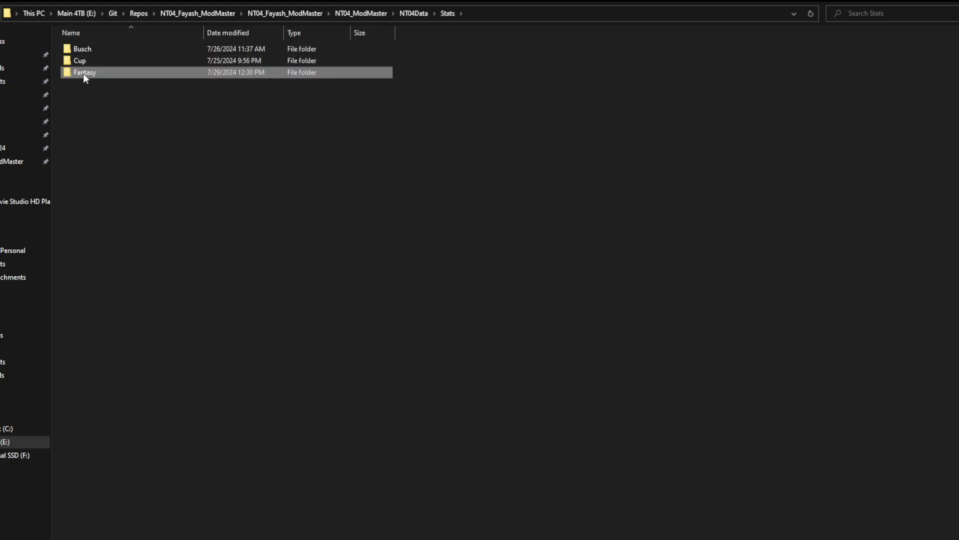
{"action": "right_click", "coordinate": [78, 74]}
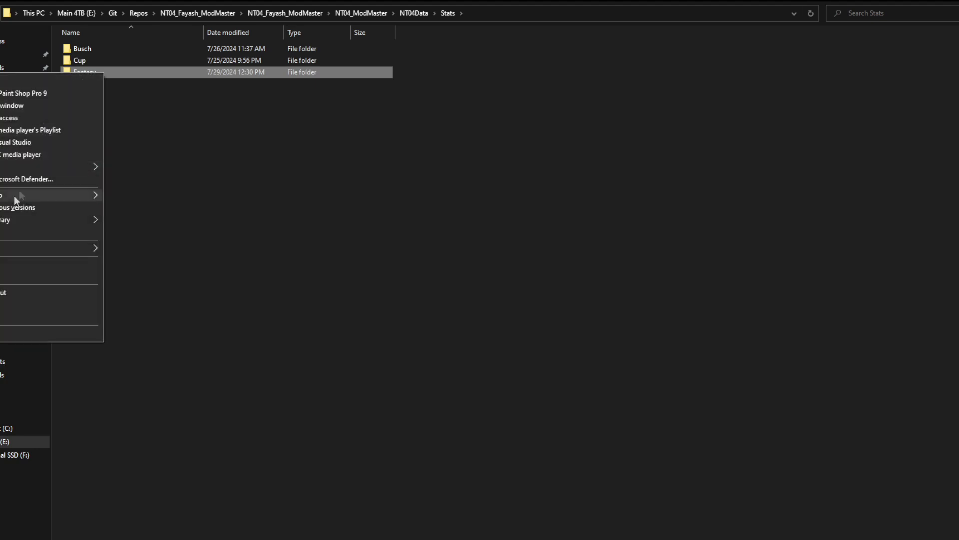
{"action": "left_click", "coordinate": [280, 173]}
{"action": "left_click", "coordinate": [88, 74]}
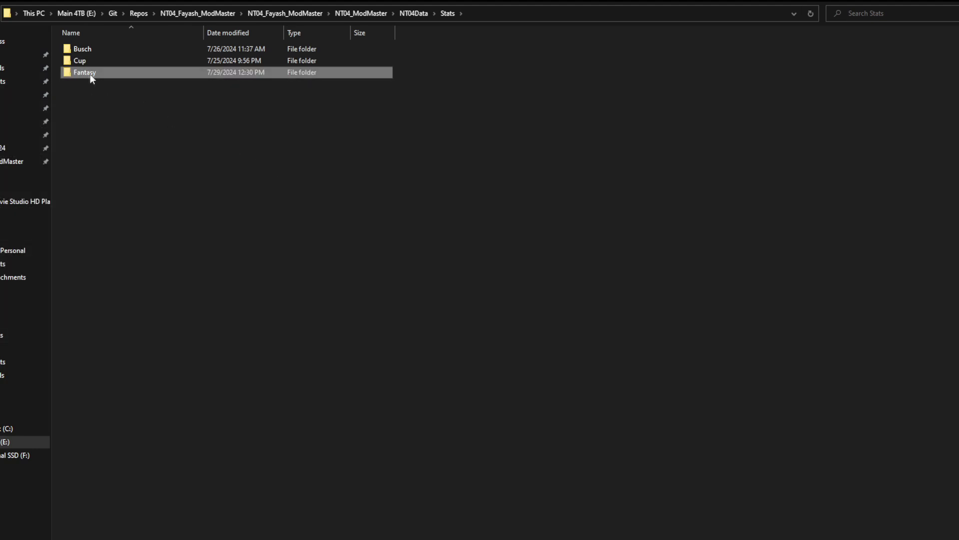
- Browse the Paints folder's series subfolders, view the driver folders in Fantasy's TalladegaNights, and return to NT04Data
{"action": "key", "text": "alt+Up"}
{"action": "left_click", "coordinate": [93, 62]}
{"action": "double_click", "coordinate": [93, 60]}
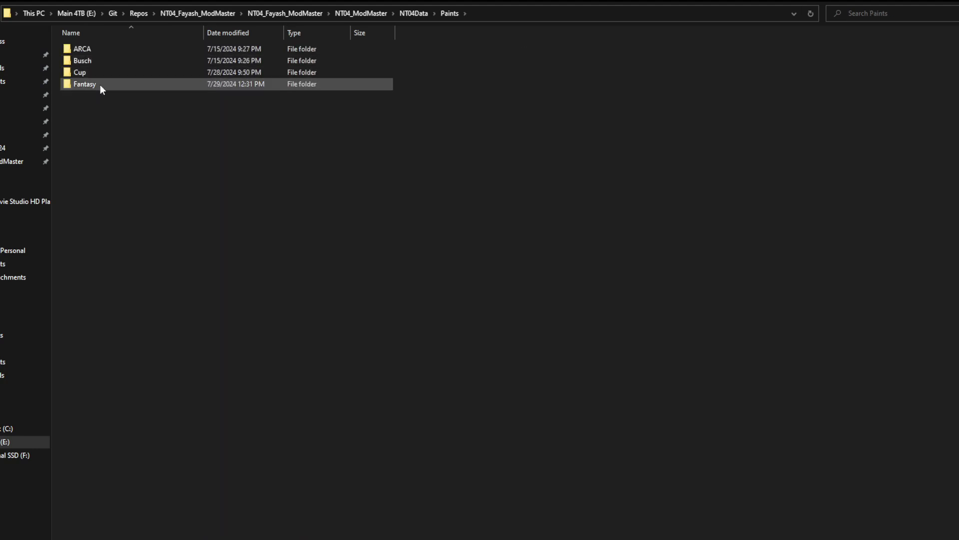
{"action": "double_click", "coordinate": [106, 76]}
{"action": "key", "text": "alt+Up"}
{"action": "double_click", "coordinate": [111, 84]}
{"action": "double_click", "coordinate": [120, 50]}
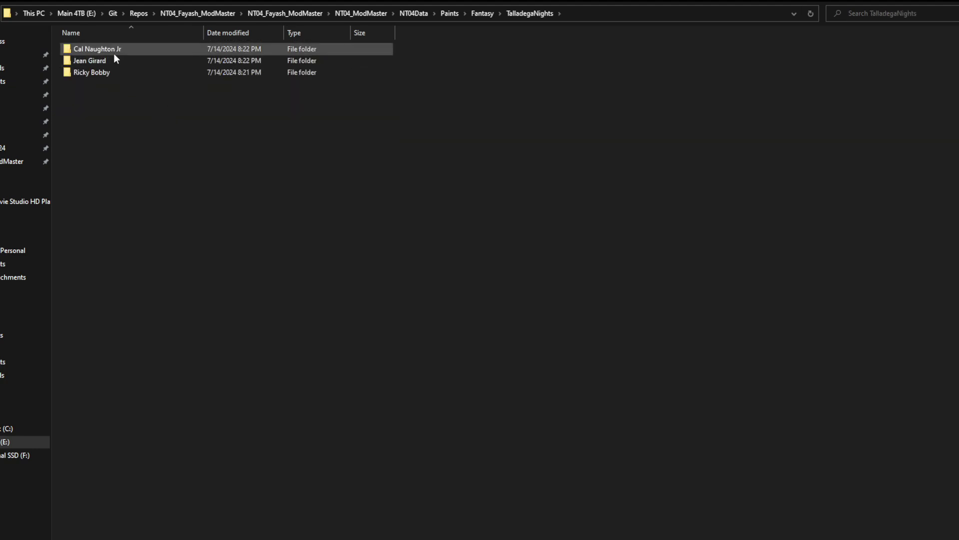
{"action": "key", "text": "alt+Up"}
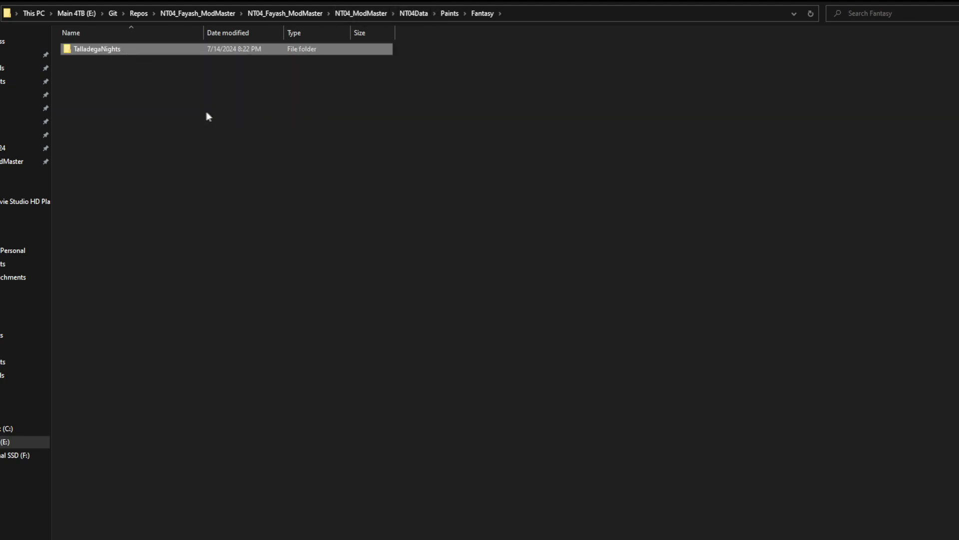
{"action": "key", "text": "alt+Up"}
{"action": "double_click", "coordinate": [94, 86]}
{"action": "key", "text": "alt+Up"}
{"action": "key", "text": "alt+Up"}
- Look through the Packs folder and view the core data file inside 2004_Cup
{"action": "double_click", "coordinate": [96, 49]}
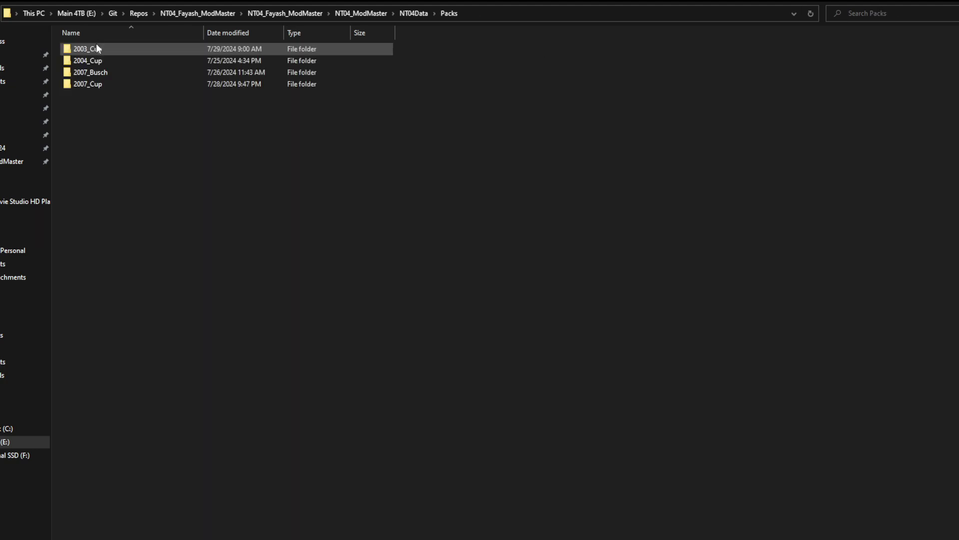
{"action": "double_click", "coordinate": [102, 77]}
{"action": "key", "text": "alt+Up"}
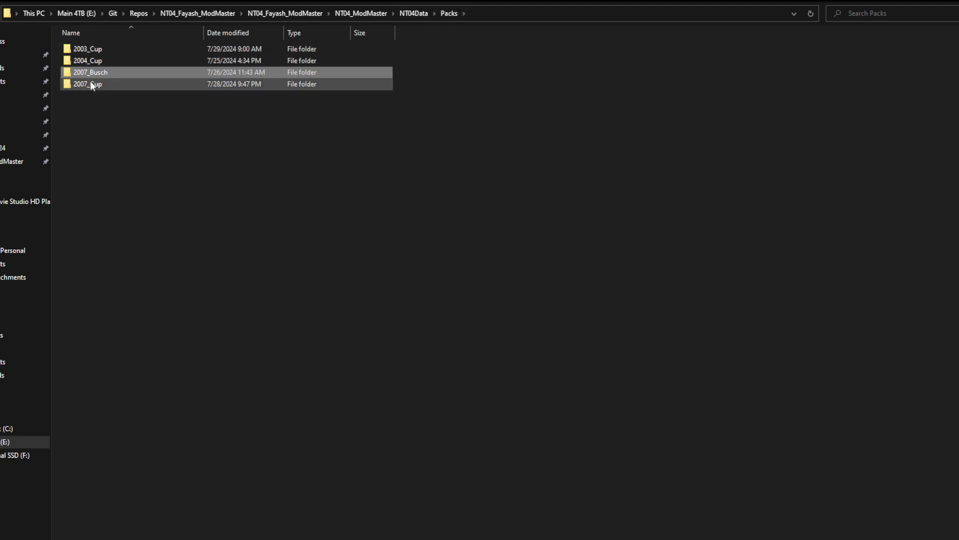
{"action": "double_click", "coordinate": [92, 62]}
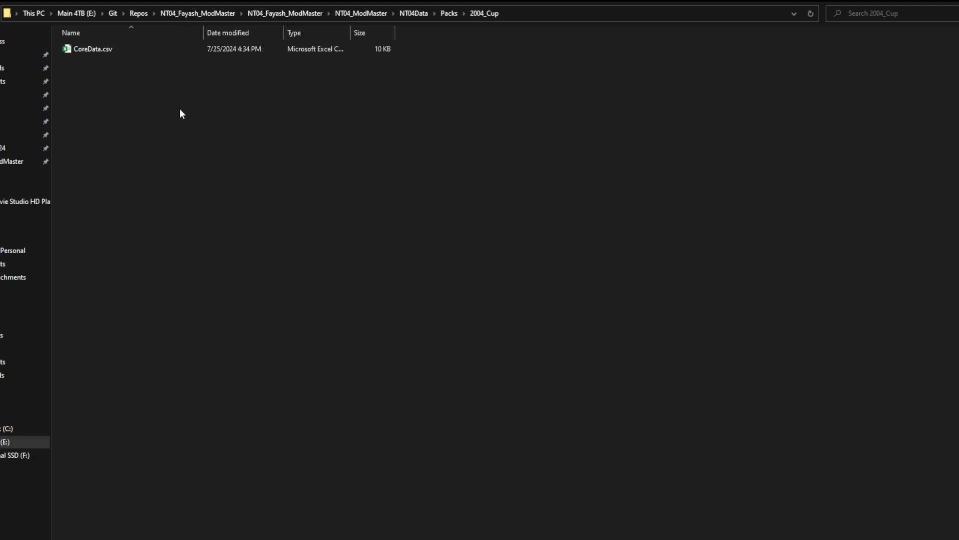
{"action": "key", "text": "alt+Left"}
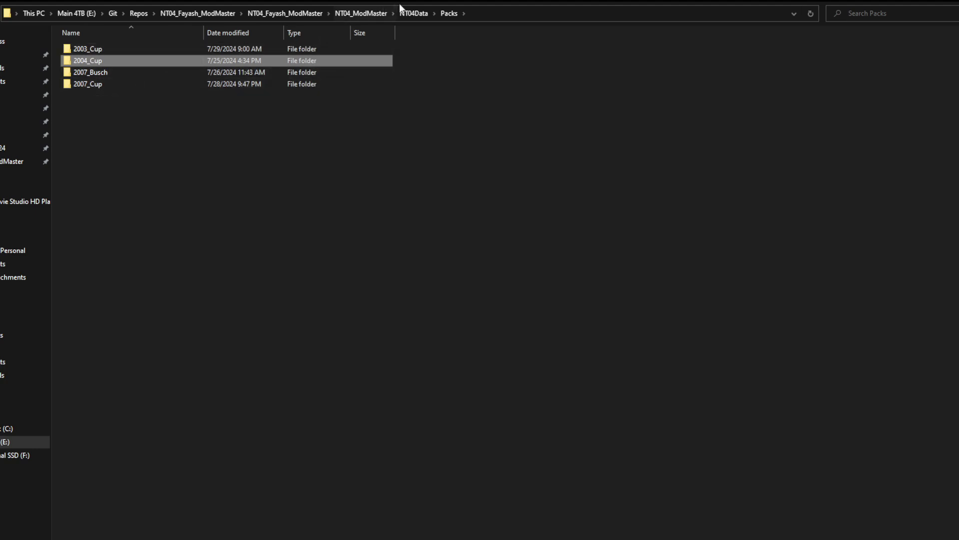
- Return to NT04Data and look into its Paints and Stats folders in turn
{"action": "key", "text": "alt+Left"}
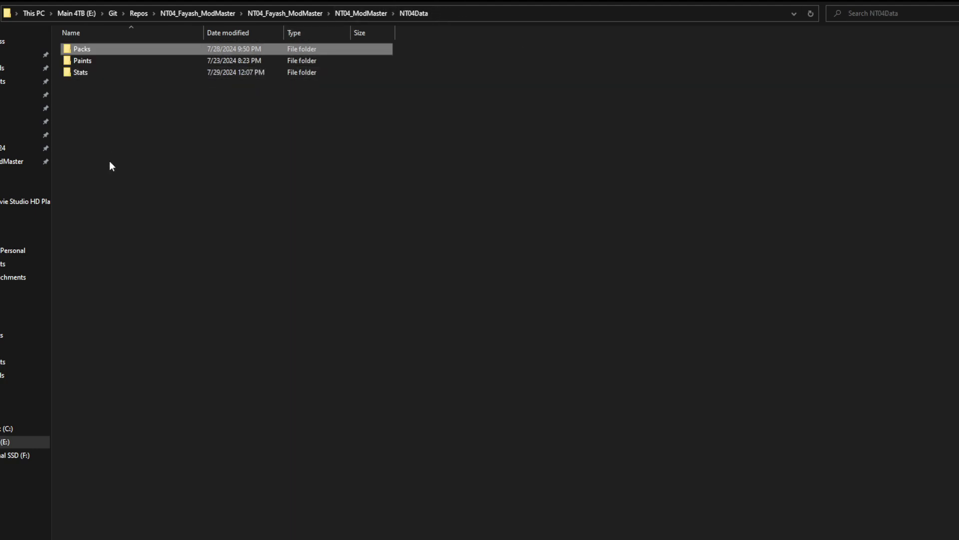
{"action": "double_click", "coordinate": [83, 61]}
{"action": "key", "text": "alt+Left"}
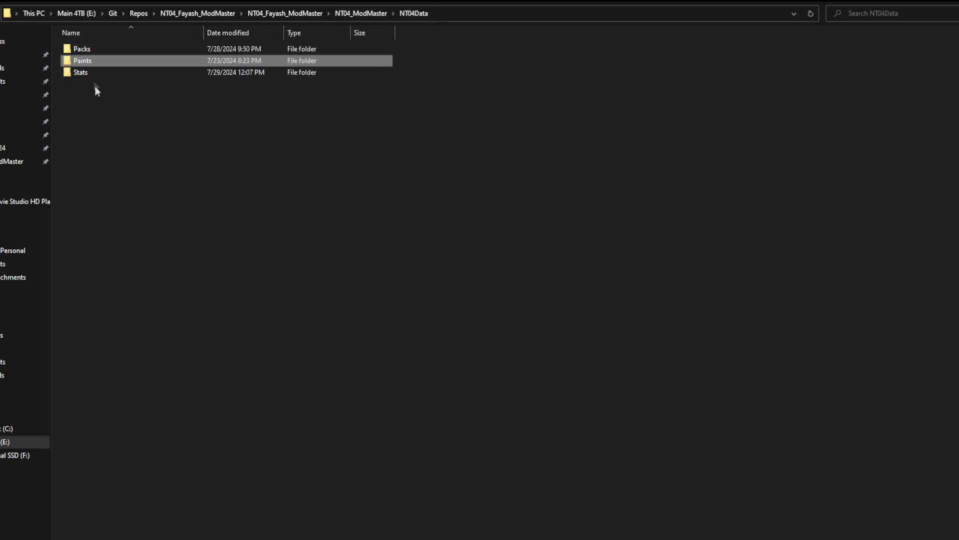
{"action": "double_click", "coordinate": [93, 74]}
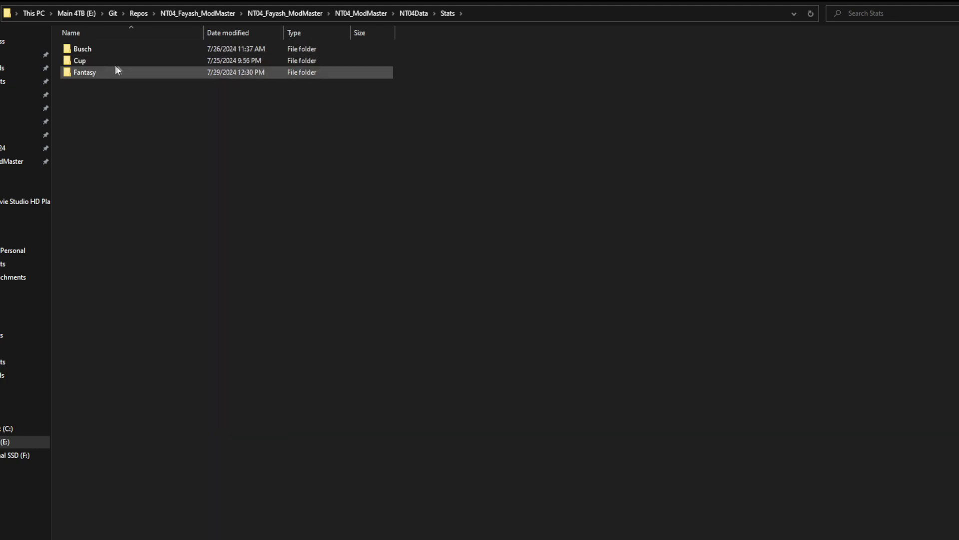
{"action": "key", "text": "alt+Left"}
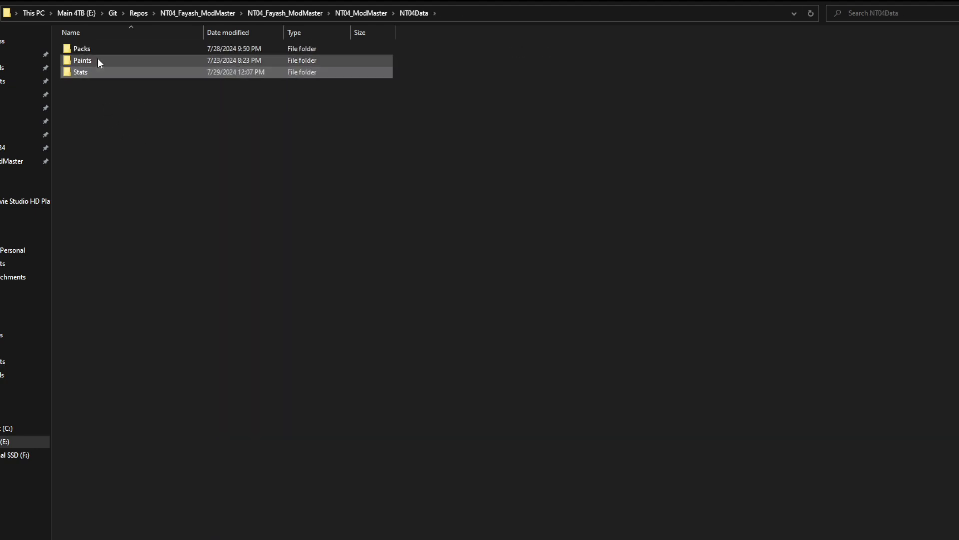
- Look through the Paints, Stats and Packs folders inside NT04Data and go up to the NT04_ModMaster folder
{"action": "double_click", "coordinate": [97, 60]}
{"action": "key", "text": "alt+Left"}
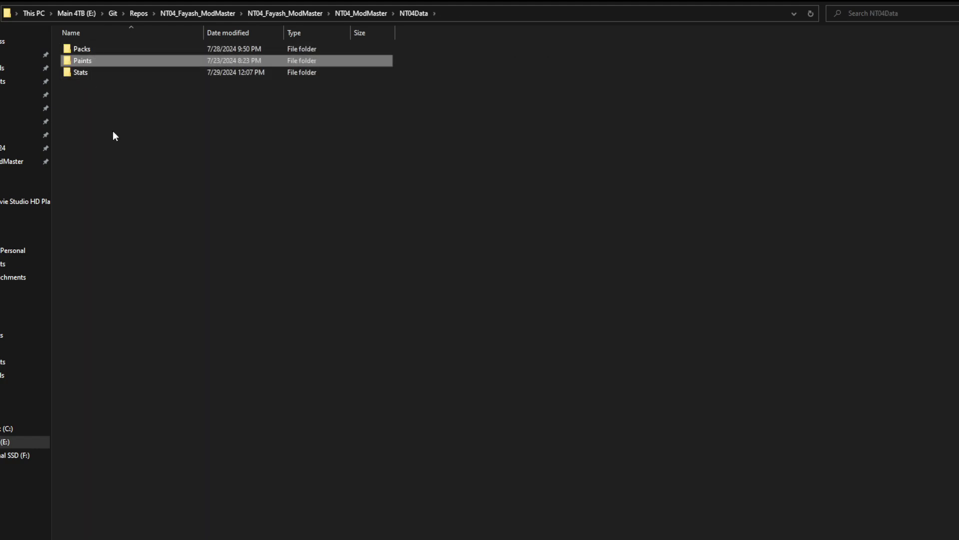
{"action": "double_click", "coordinate": [82, 74]}
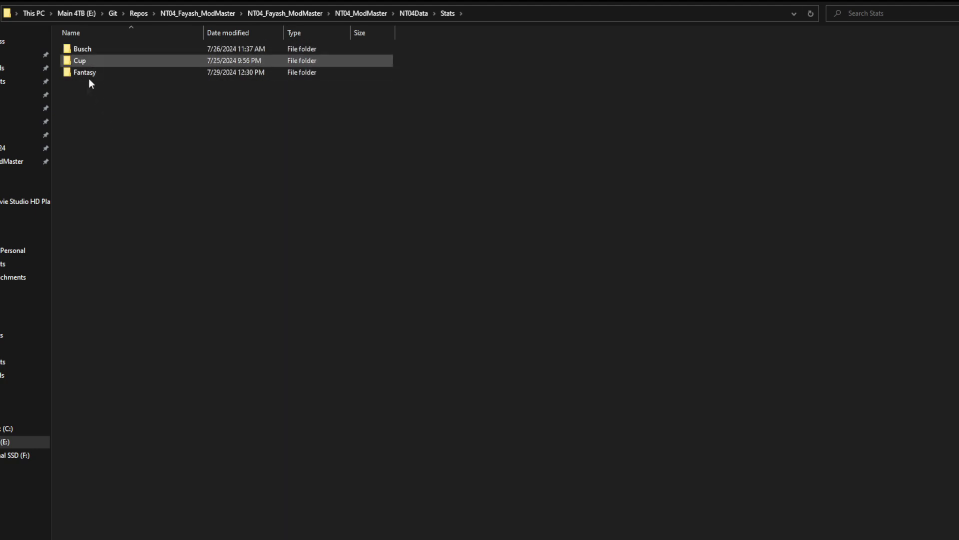
{"action": "key", "text": "alt+Left"}
{"action": "double_click", "coordinate": [86, 48]}
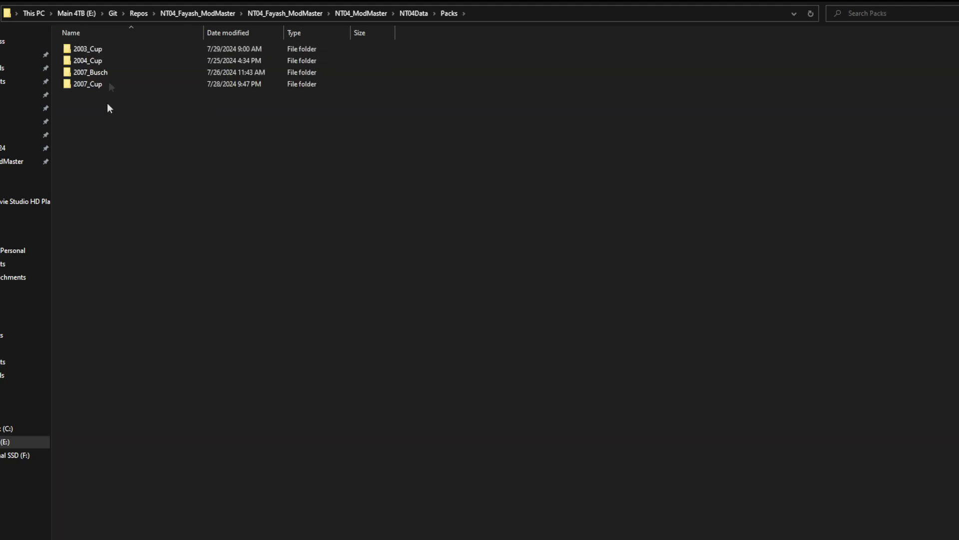
{"action": "key", "text": "alt+Left"}
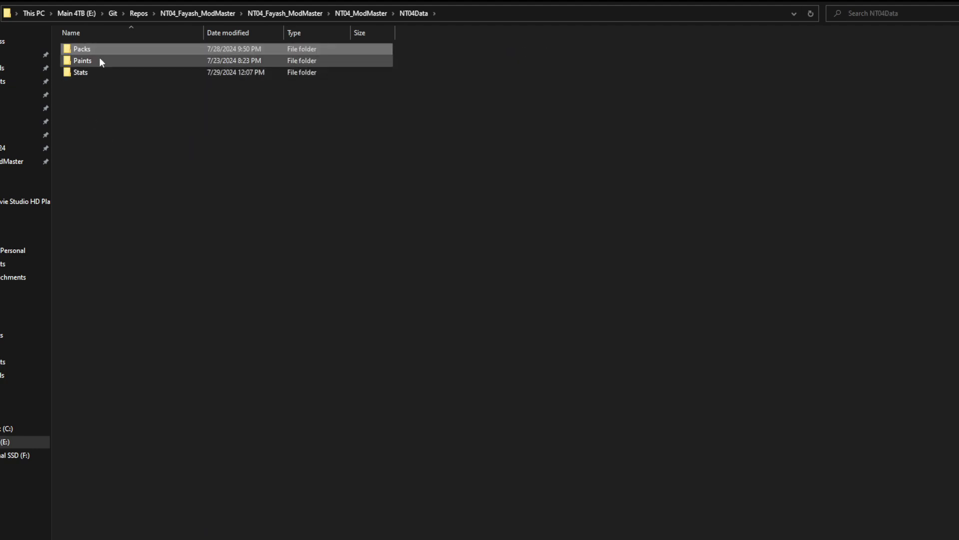
{"action": "double_click", "coordinate": [98, 61]}
{"action": "key", "text": "alt+Left"}
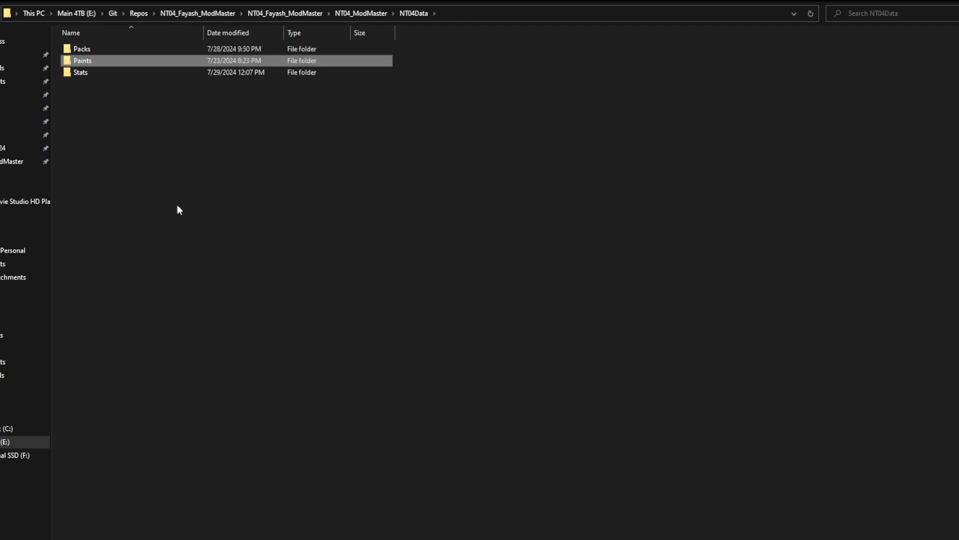
{"action": "left_click", "coordinate": [355, 15]}
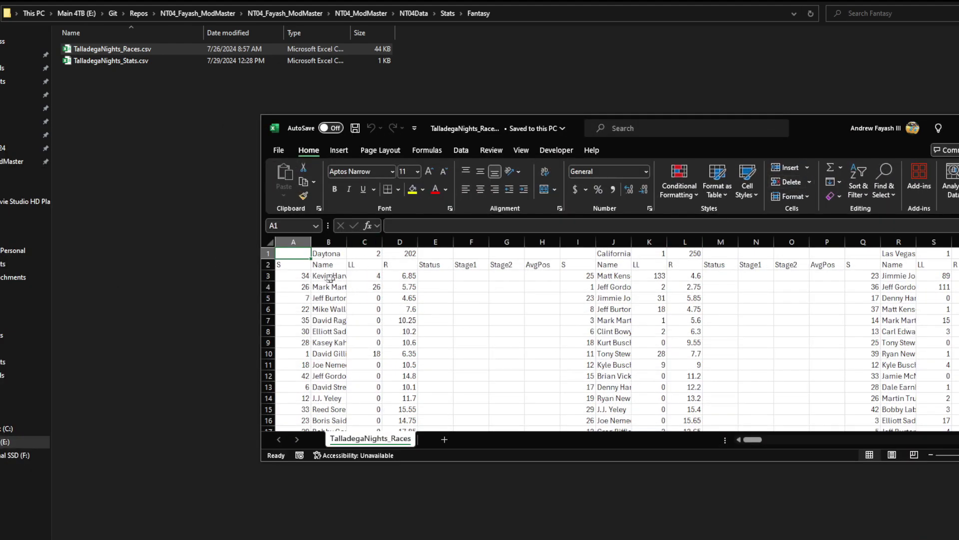
- Examine the driver results for each track in TalladegaNights_Races.csv and close the workbook
{"action": "left_click_drag", "start_coordinate": [330, 277], "coordinate": [796, 364]}
{"action": "left_click", "coordinate": [792, 364]}
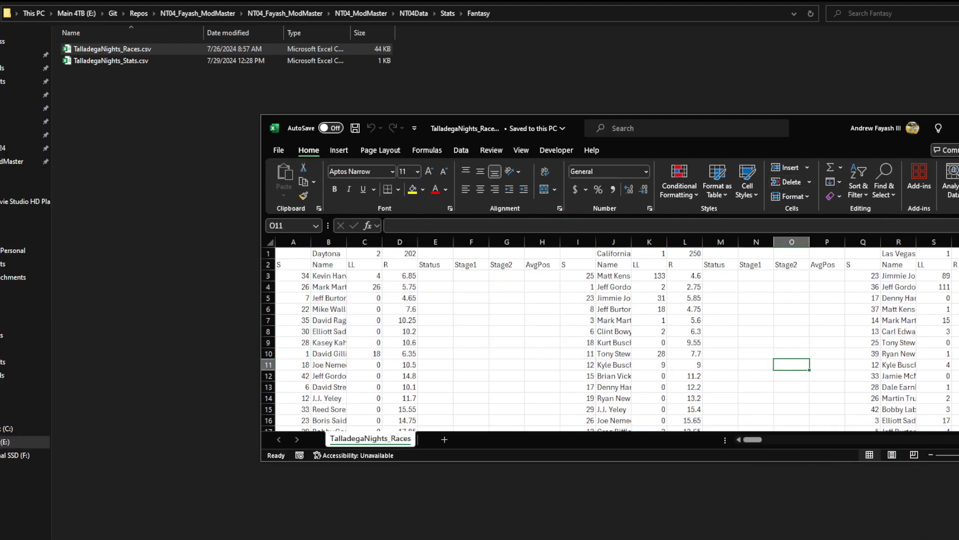
{"action": "left_click_drag", "start_coordinate": [814, 132], "coordinate": [563, 83]}
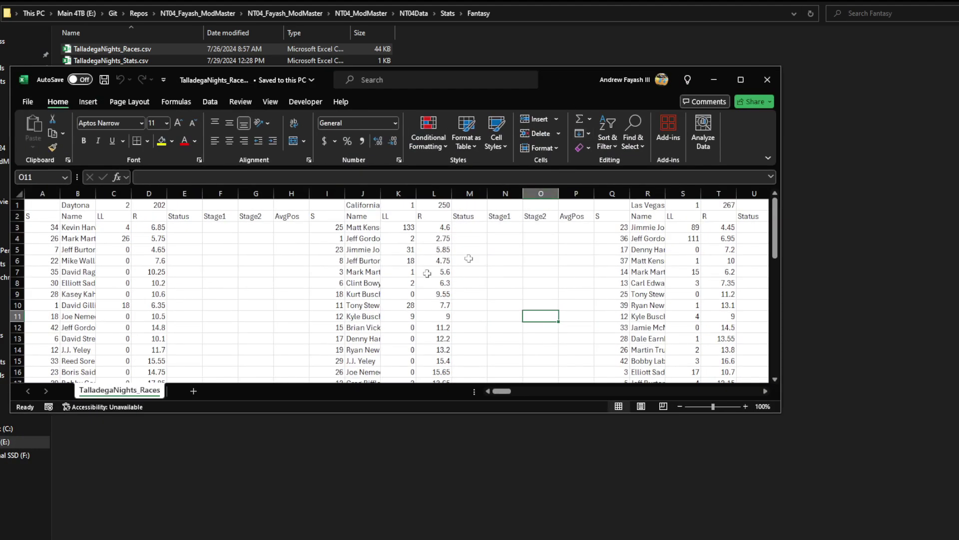
{"action": "left_click", "coordinate": [767, 79]}
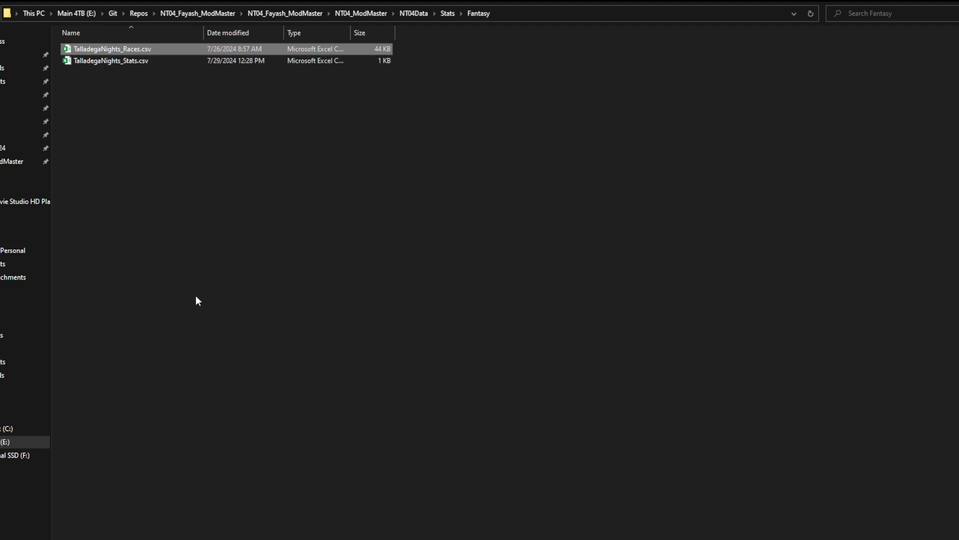
- Open TalladegaNights_Stats.csv from the Fantasy folder, examine the three drivers' season statistics in A2:L4, and close the workbook
{"action": "left_click", "coordinate": [149, 61]}
{"action": "double_click", "coordinate": [129, 62]}
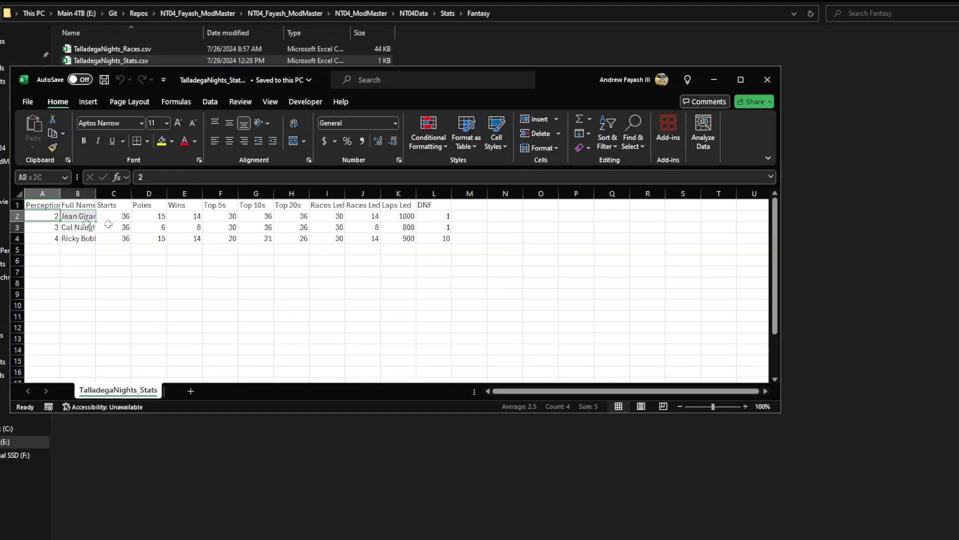
{"action": "left_click_drag", "start_coordinate": [108, 224], "coordinate": [455, 234]}
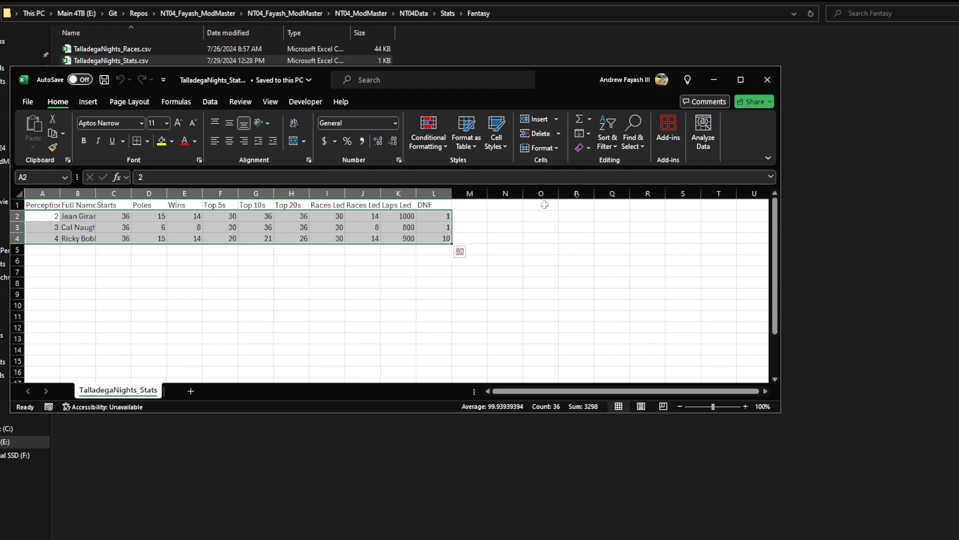
{"action": "left_click", "coordinate": [765, 79]}
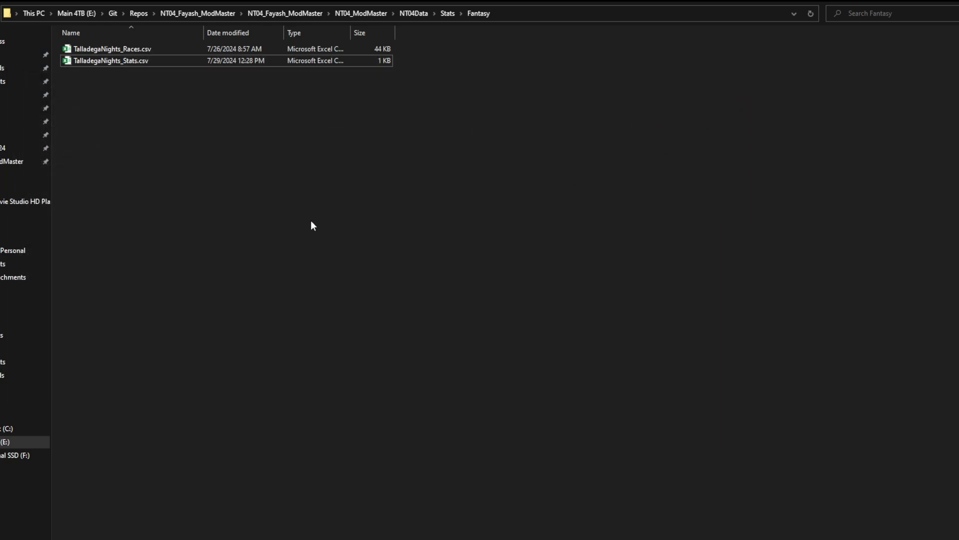